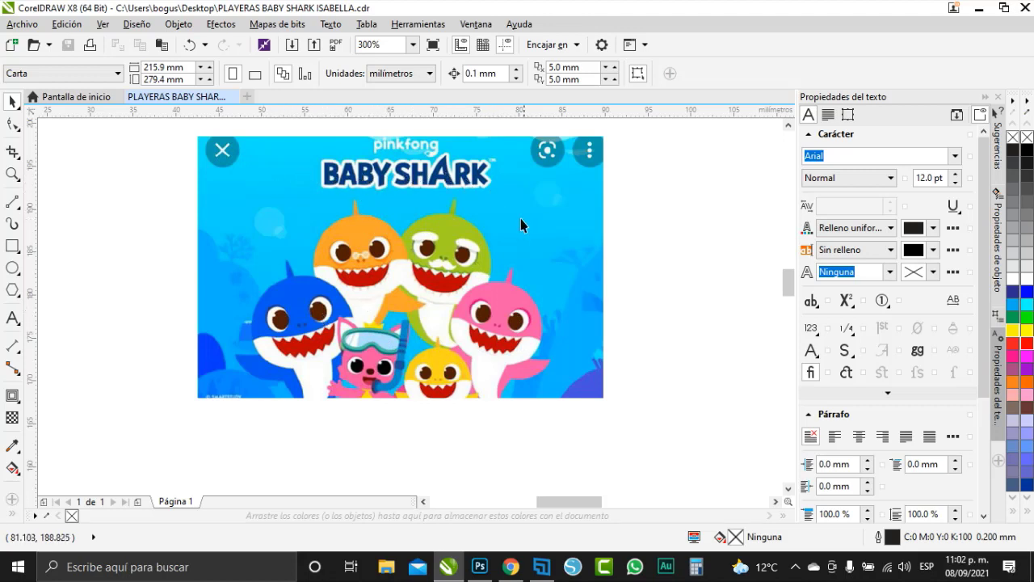
Examine the rectangular and circular Baby Shark reference images placed on the page
scroll(686, 370, "down", 2)
scroll(561, 327, "up", 1)
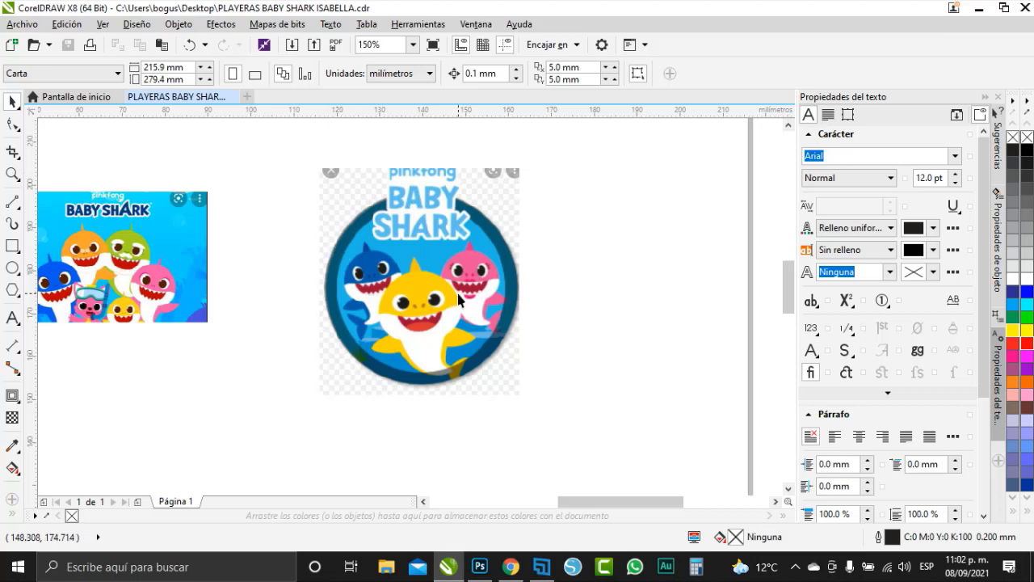
scroll(458, 299, "down", 2)
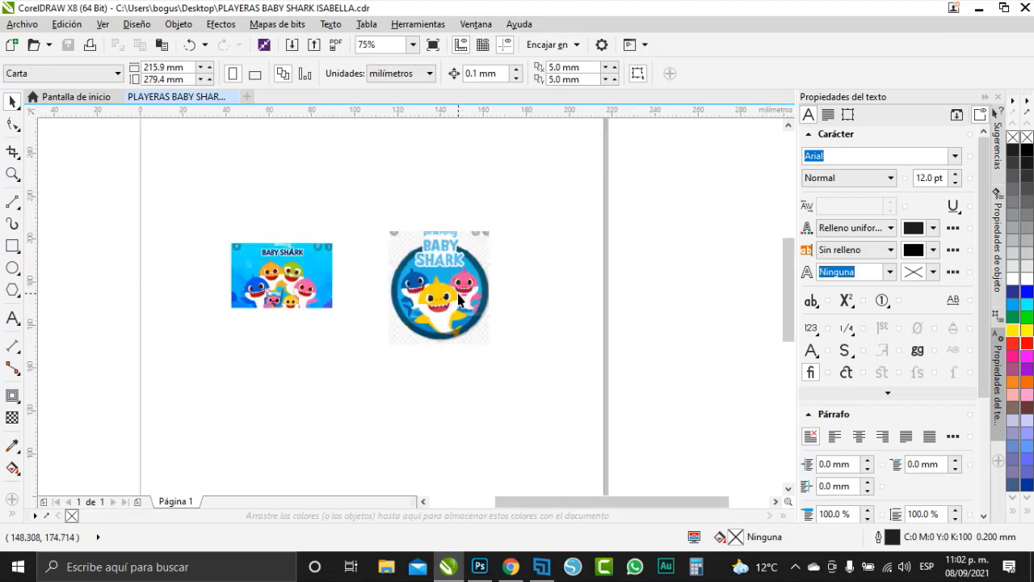
scroll(271, 252, "down", 1)
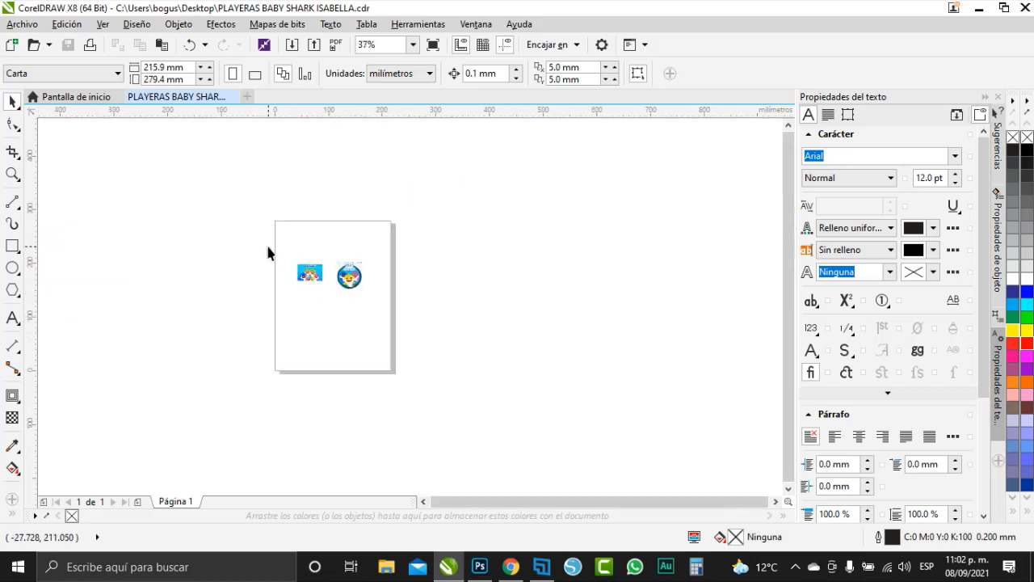
scroll(295, 355, "up", 1)
scroll(275, 340, "down", 1)
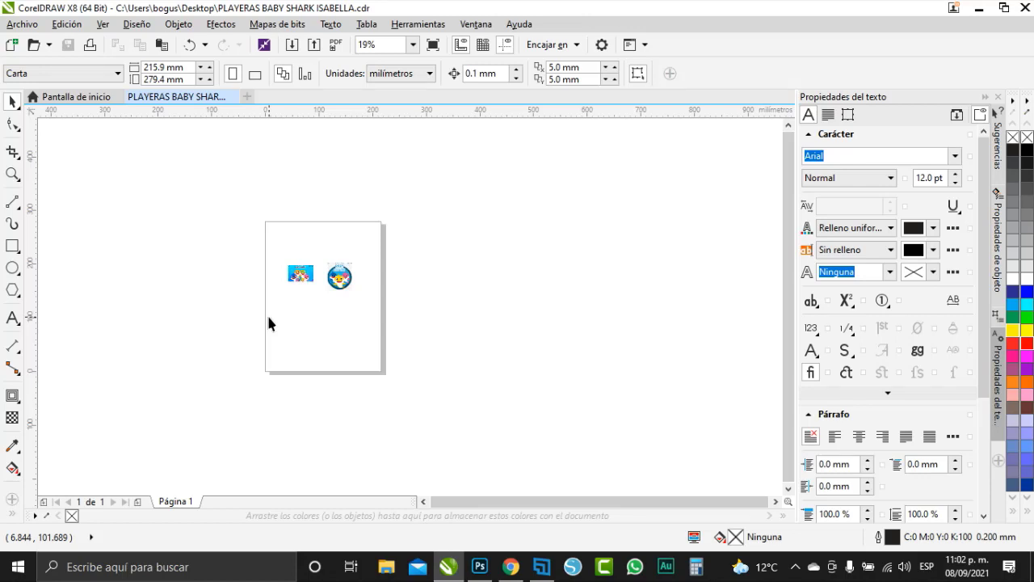
scroll(295, 300, "up", 2)
scroll(339, 279, "up", 2)
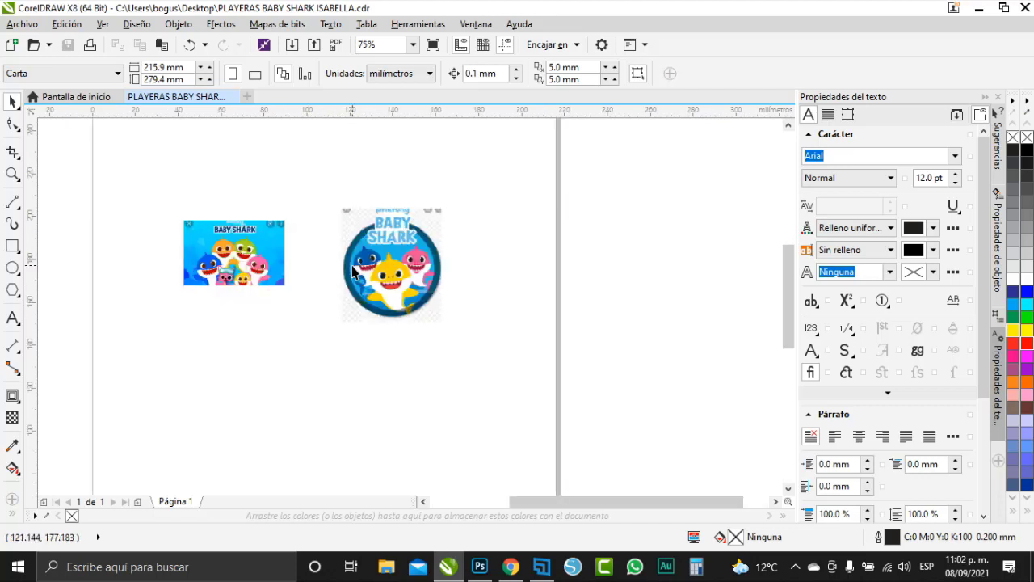
Enlarge the circular Baby Shark image to about 93 x 105 mm and the rectangular one to about 84 x 54 mm
left_click(352, 272)
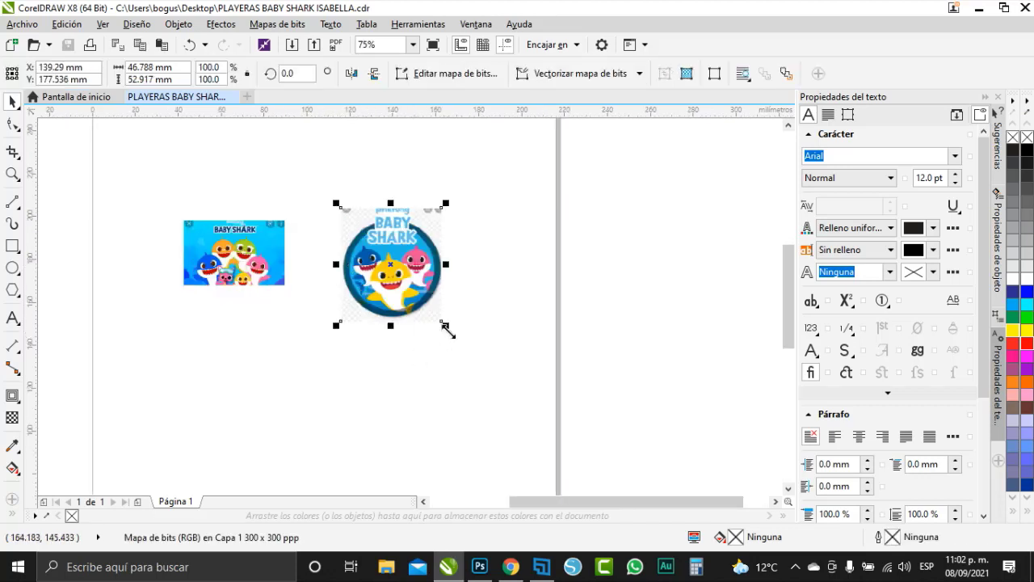
left_click_drag(441, 321, 509, 415)
scroll(334, 284, "down", 1)
left_click(331, 276)
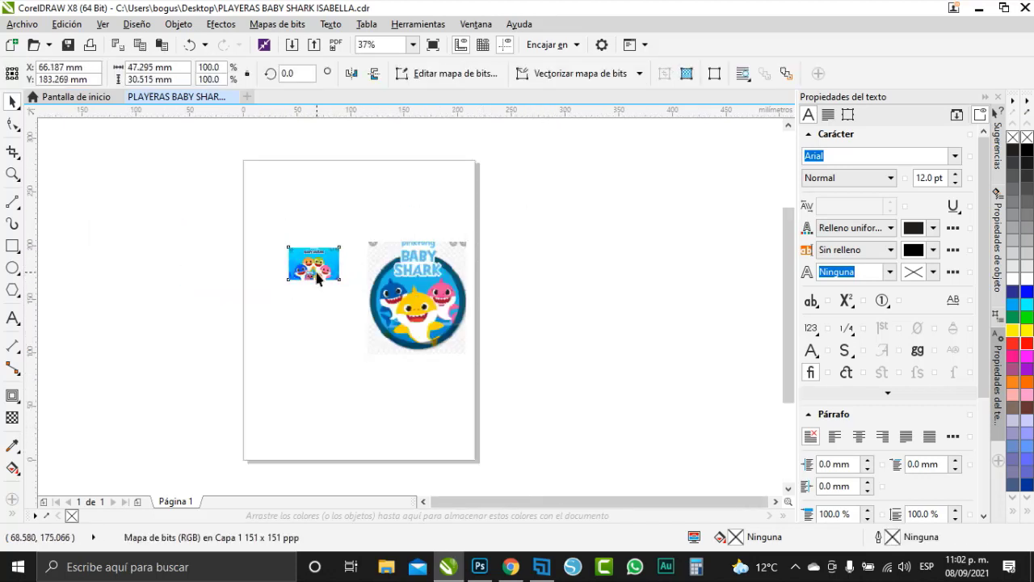
left_click_drag(285, 288, 254, 349)
scroll(397, 286, "up", 1)
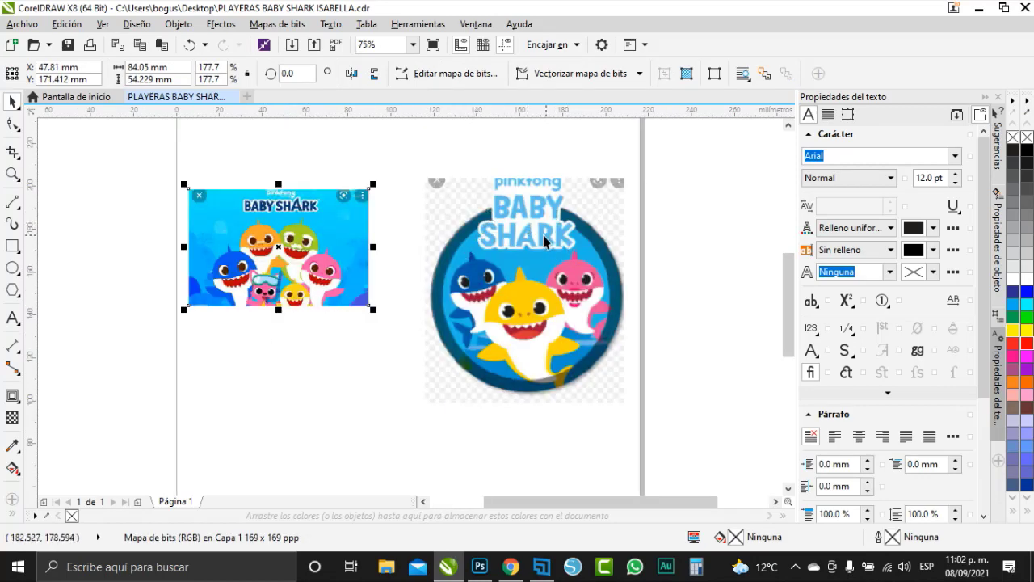
Deselect the images and change the page size to A4
scroll(465, 258, "up", 1)
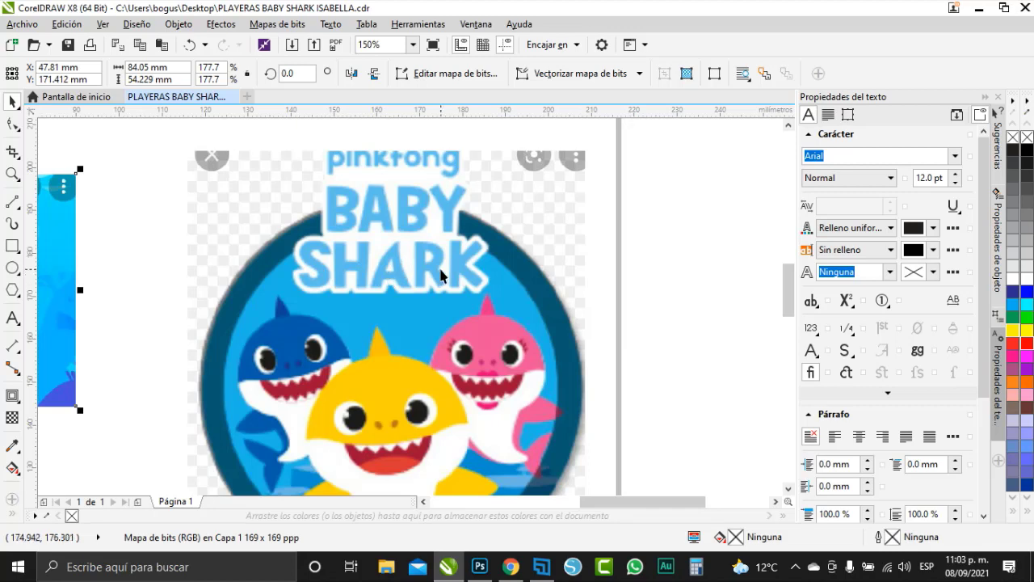
scroll(438, 272, "down", 1)
scroll(293, 272, "down", 1)
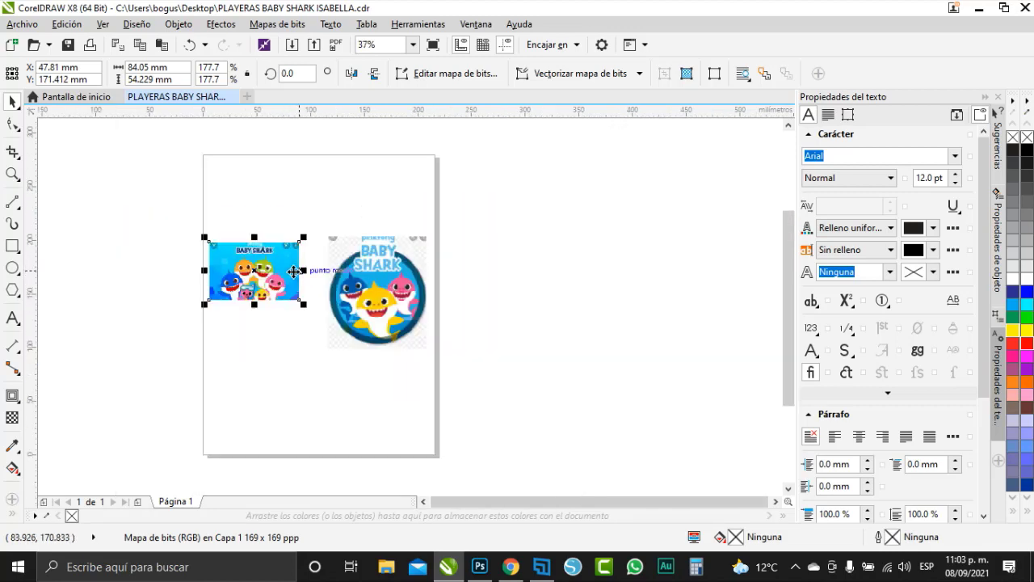
left_click(286, 381)
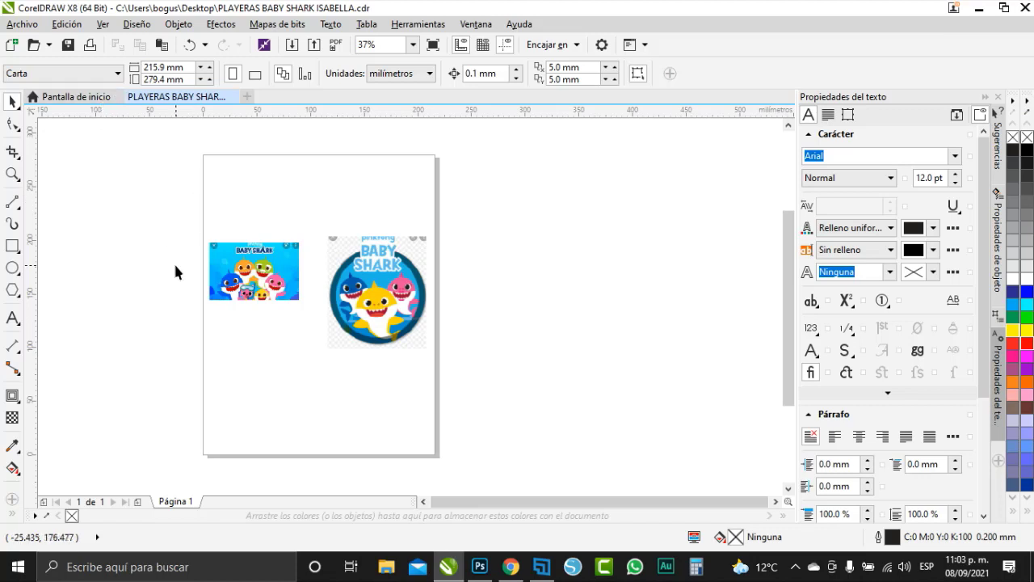
left_click(113, 73)
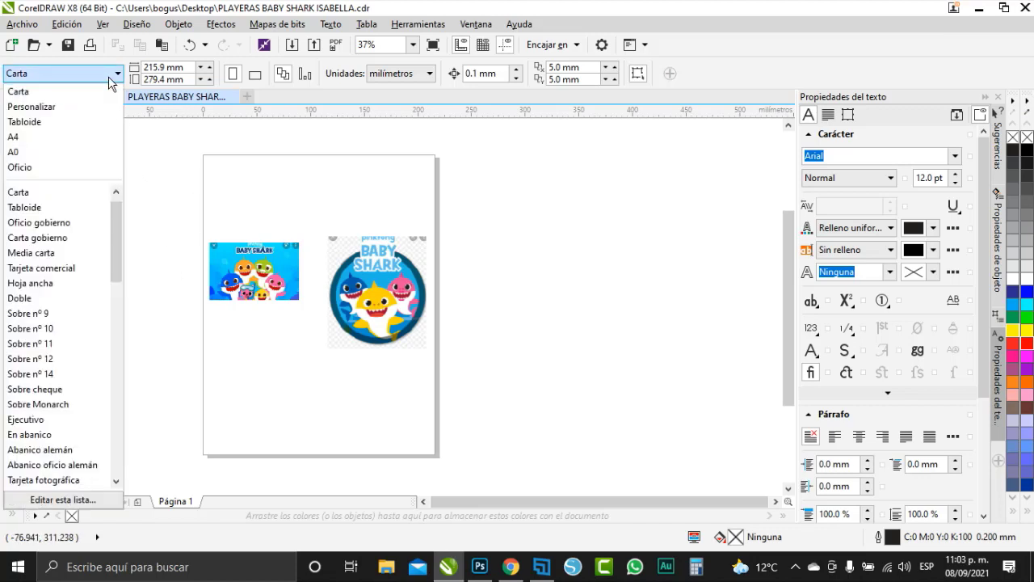
left_click(57, 138)
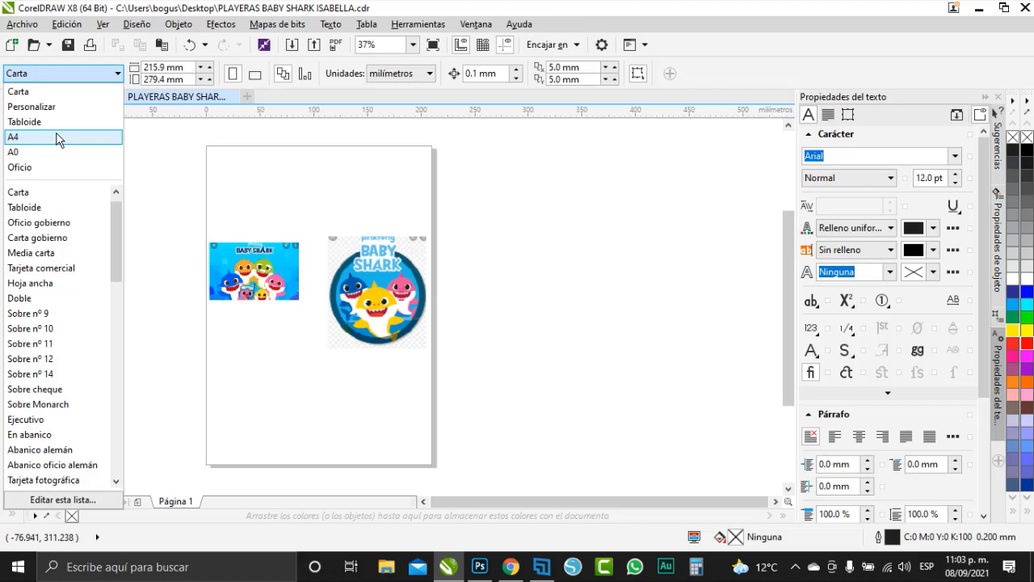
Move the rectangular Baby Shark image off the page and shift the circular one closer to the page's centre
left_click_drag(254, 299, 531, 321)
left_click_drag(303, 220, 452, 406)
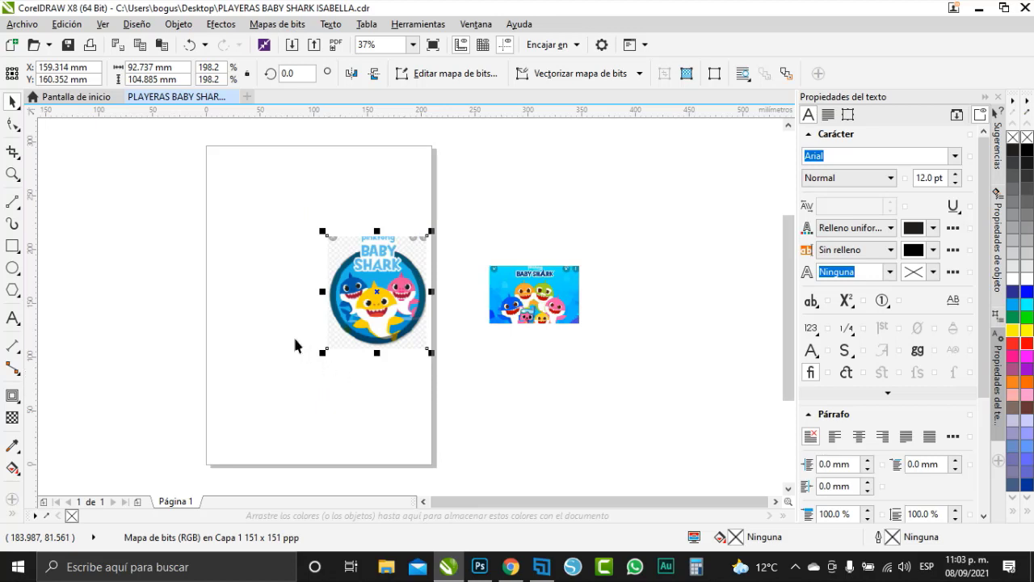
left_click(378, 323)
scroll(319, 281, "up", 2)
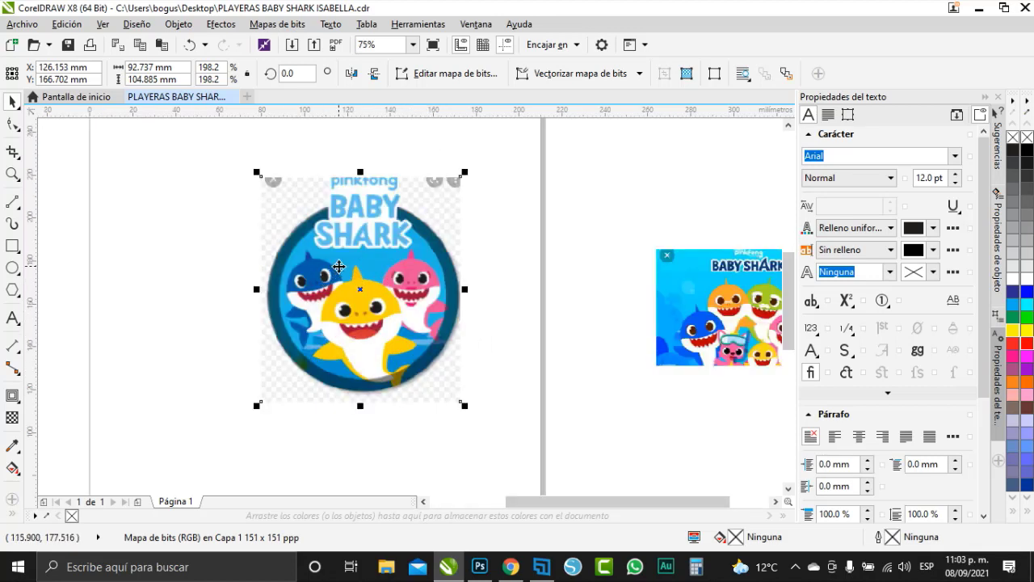
scroll(338, 266, "down", 2)
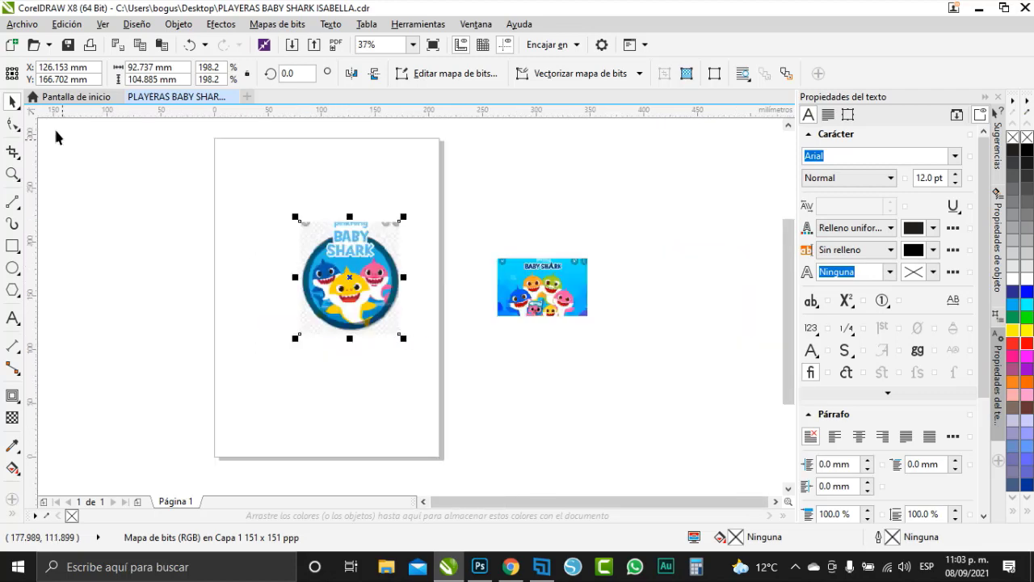
Export only the selected circular Baby Shark image to the desktop as a JPG in 32-bit CMYK at 100% quality
left_click(31, 27)
left_click(62, 272)
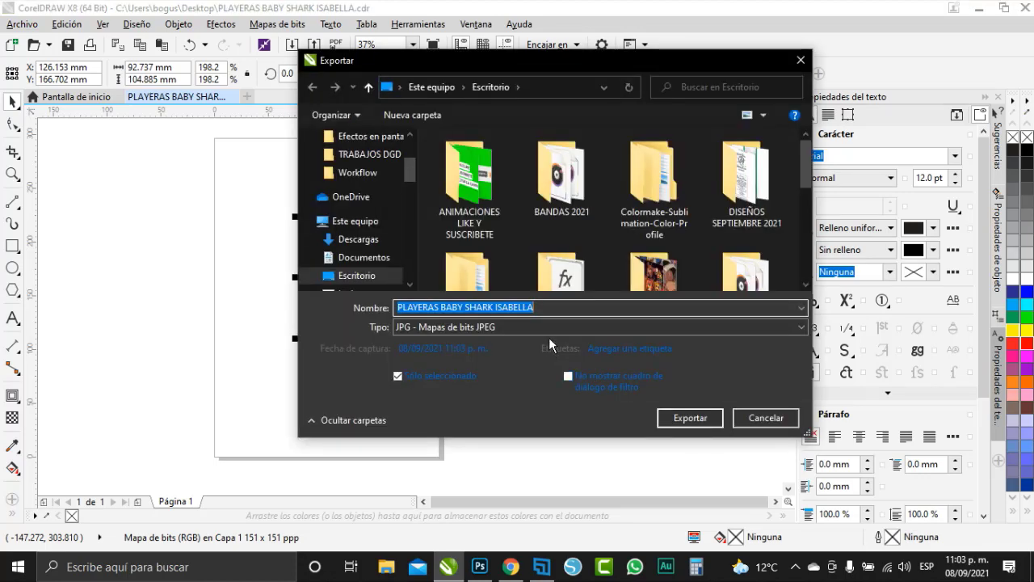
left_click(690, 418)
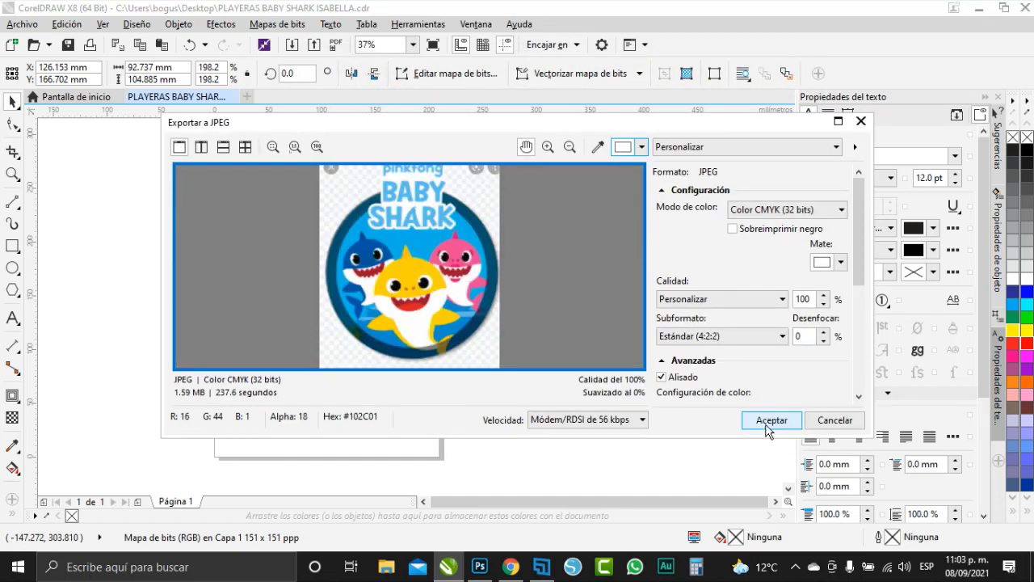
left_click(767, 422)
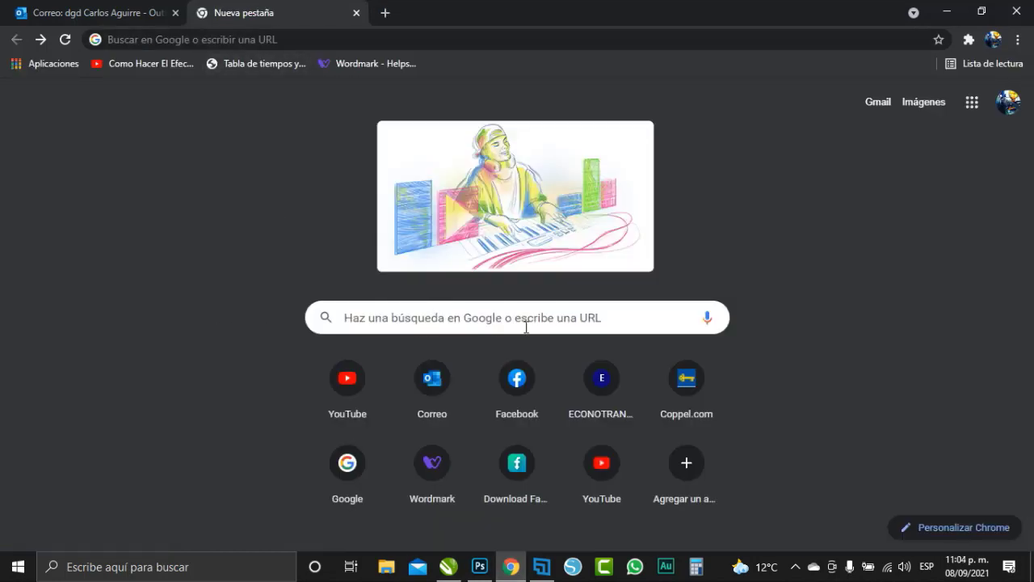
In Chrome, run a Google Images search by uploading the exported circular Baby Shark JPG from the desktop
left_click(940, 107)
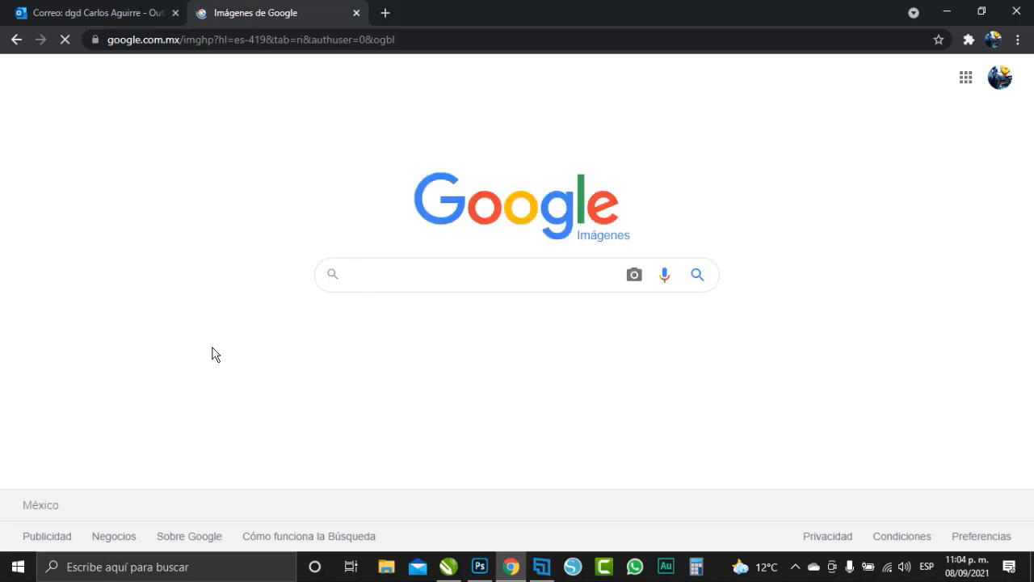
left_click(633, 277)
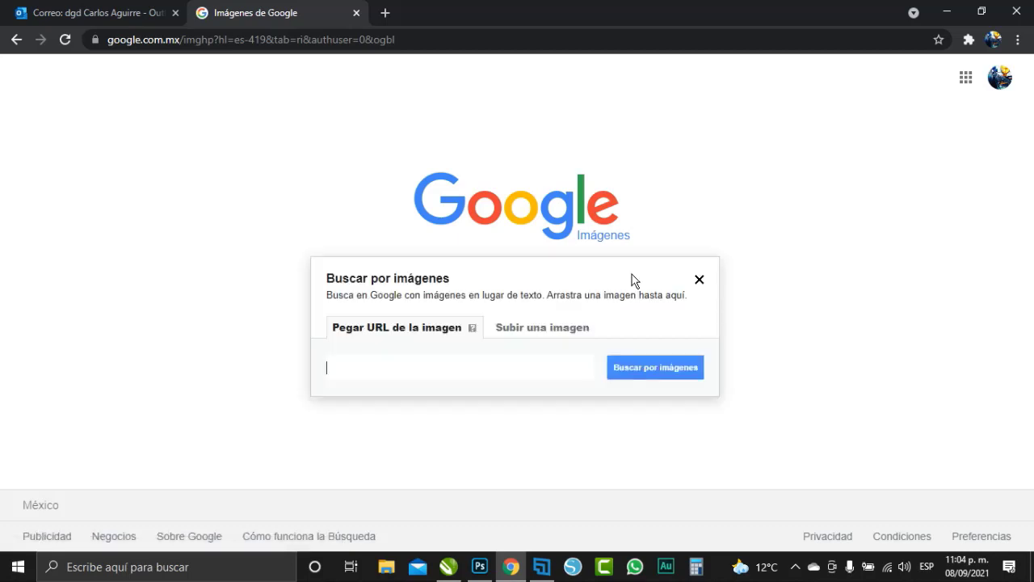
left_click(542, 331)
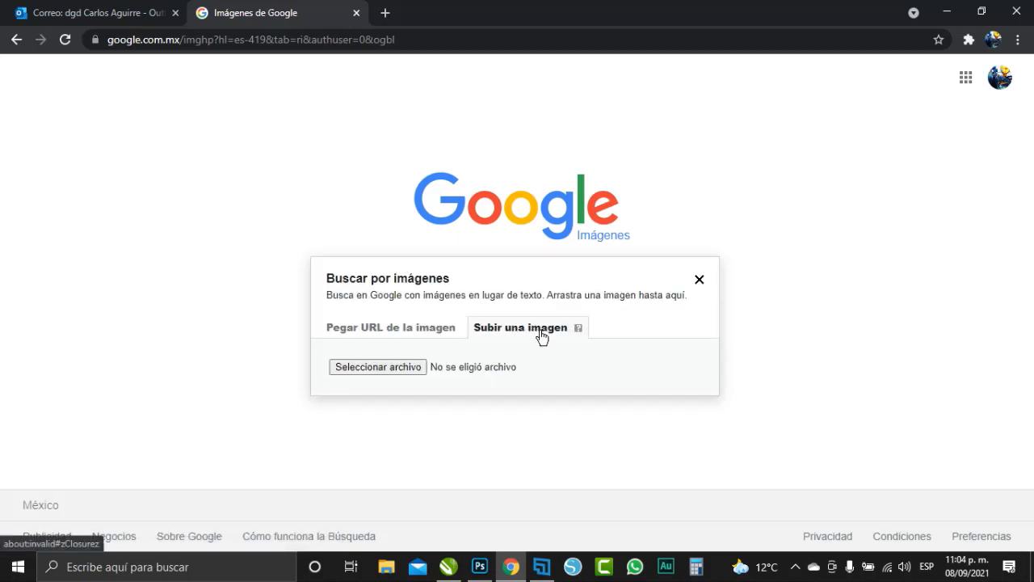
left_click(379, 367)
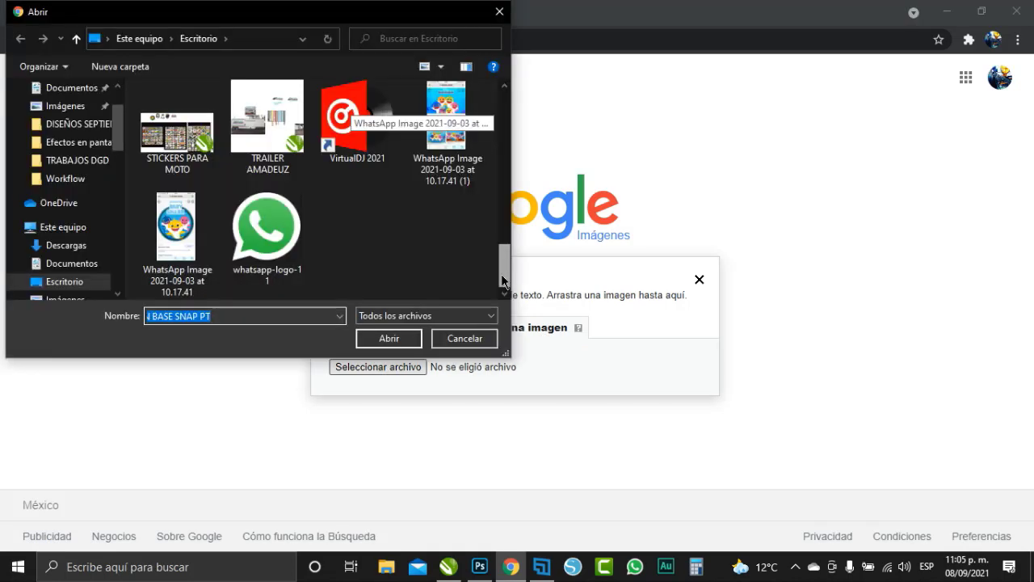
left_click_drag(502, 280, 502, 218)
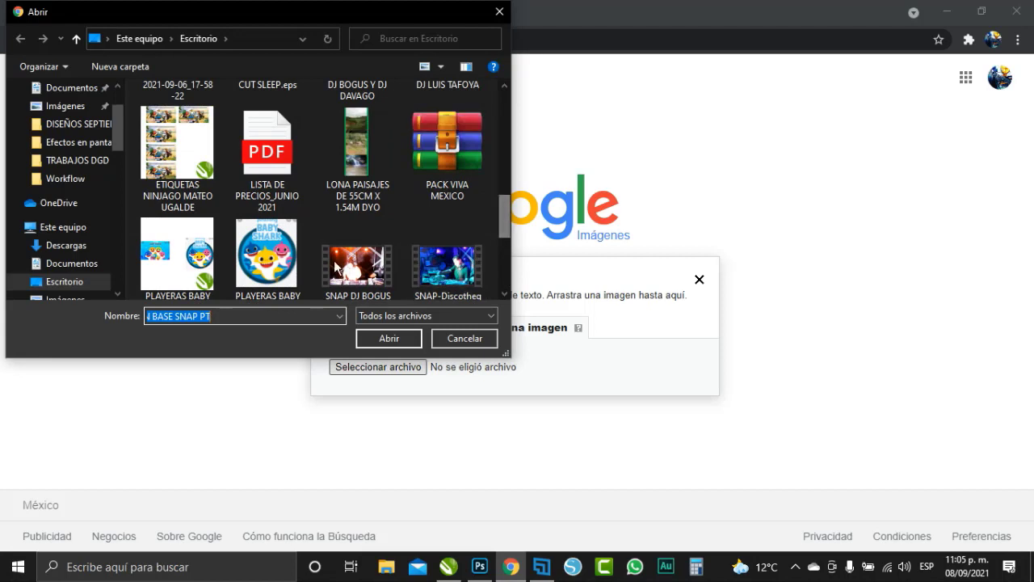
double_click(260, 266)
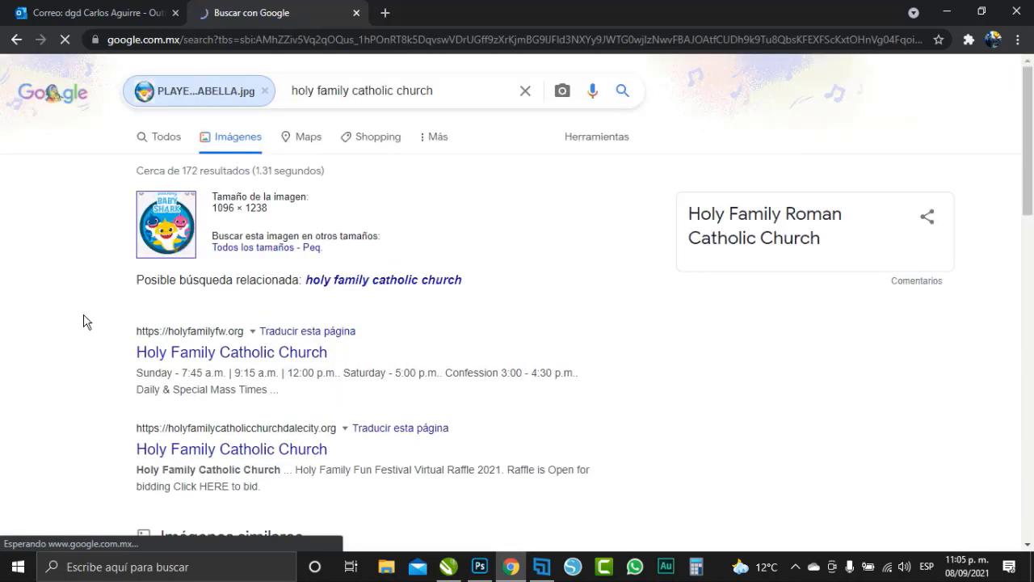
Examine the pages with matching images and the pixel sizes of the circular Baby Shark logo they offer
scroll(86, 321, "down", 6)
scroll(86, 321, "down", 3)
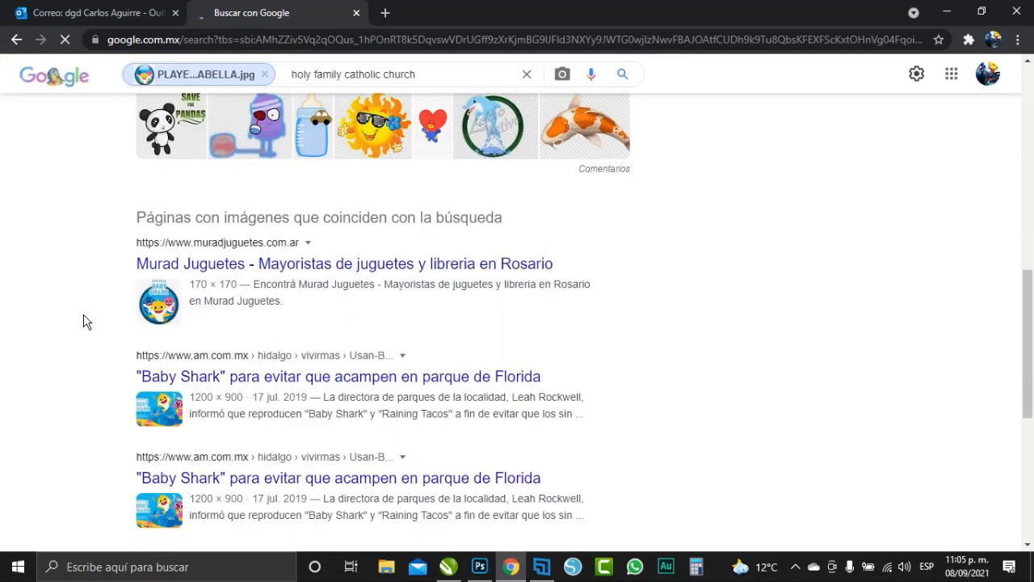
scroll(86, 320, "down", 1)
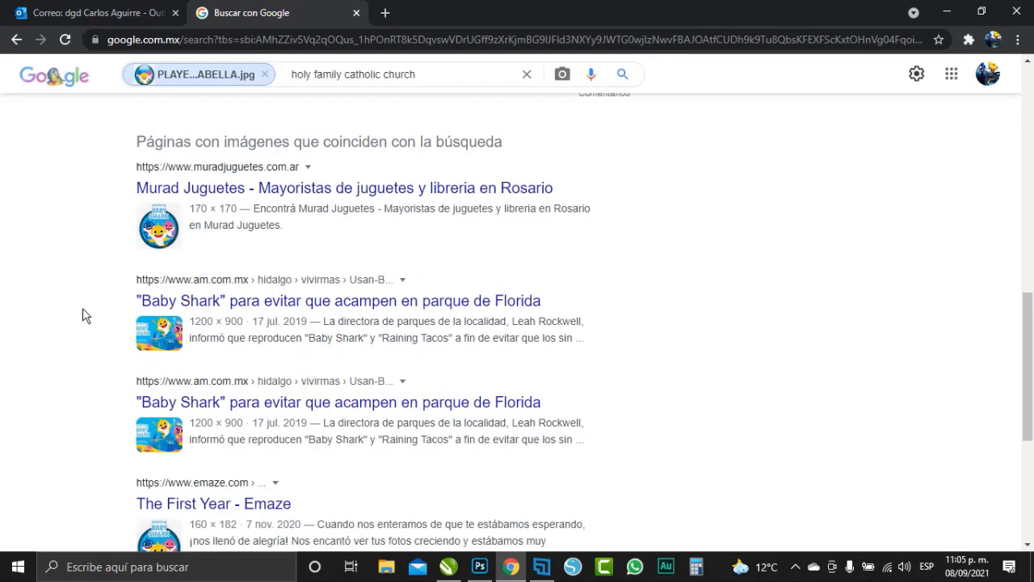
left_click(157, 246)
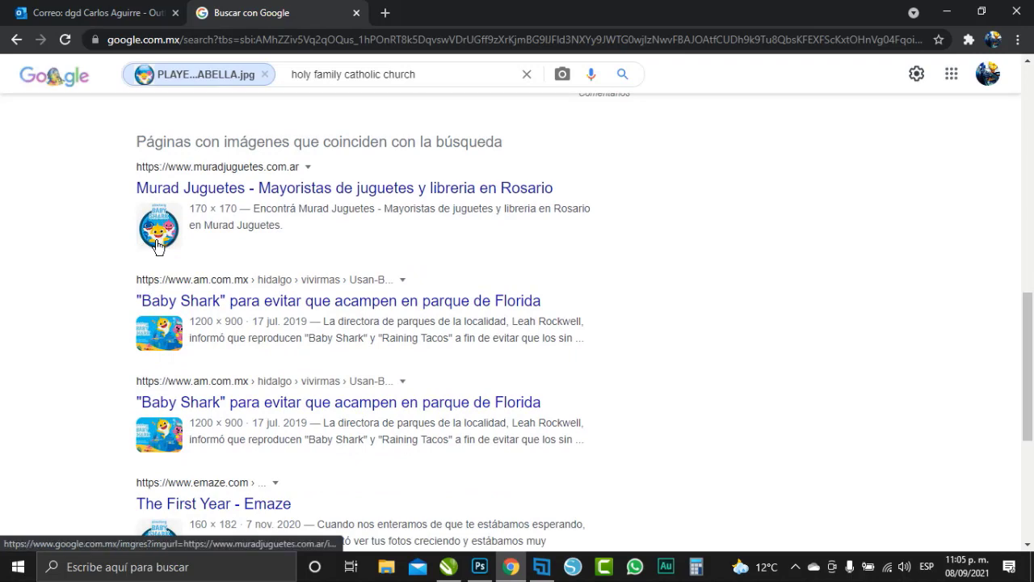
scroll(158, 247, "down", 1)
scroll(122, 256, "up", 1)
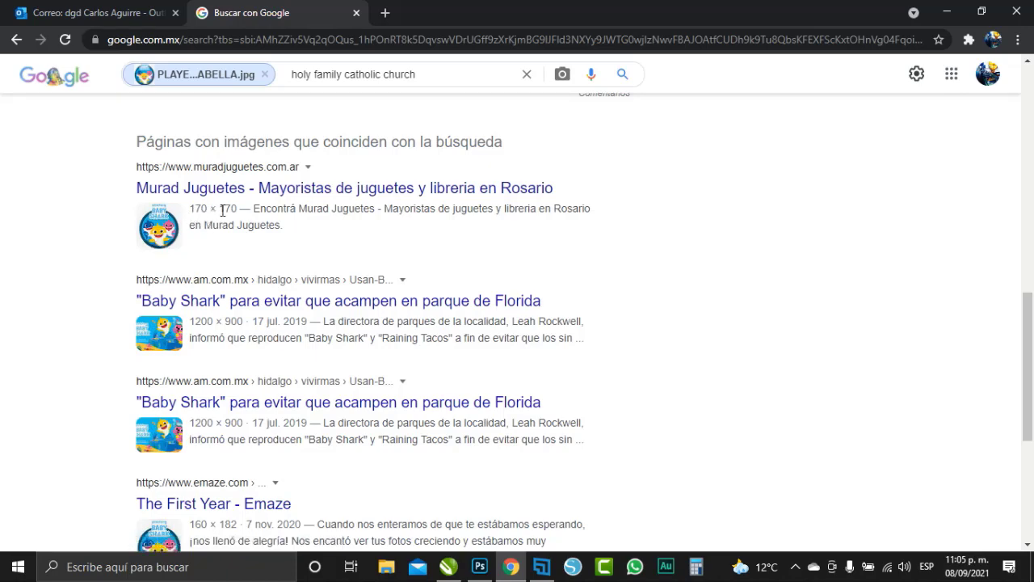
scroll(93, 279, "down", 4)
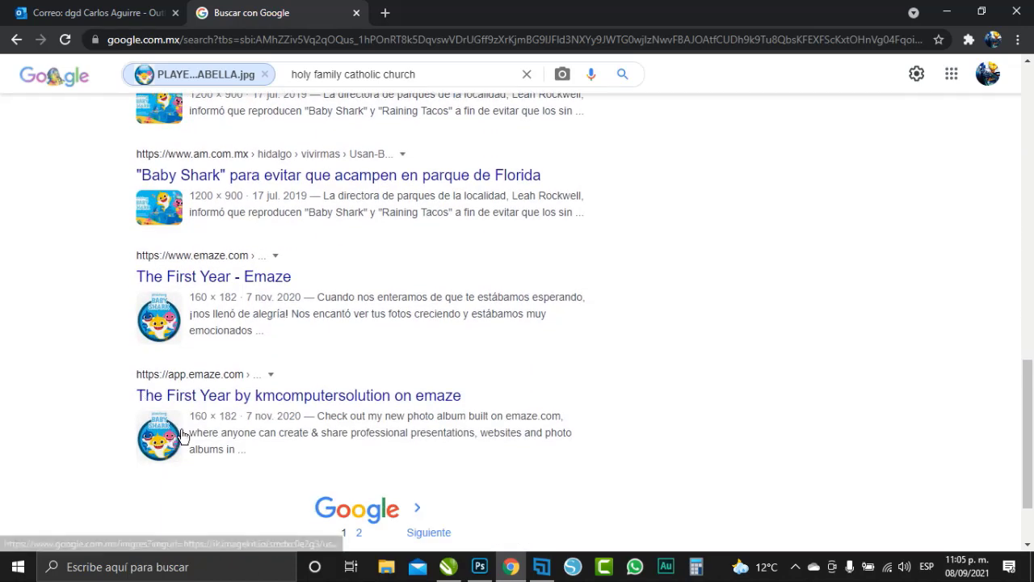
scroll(114, 400, "down", 1)
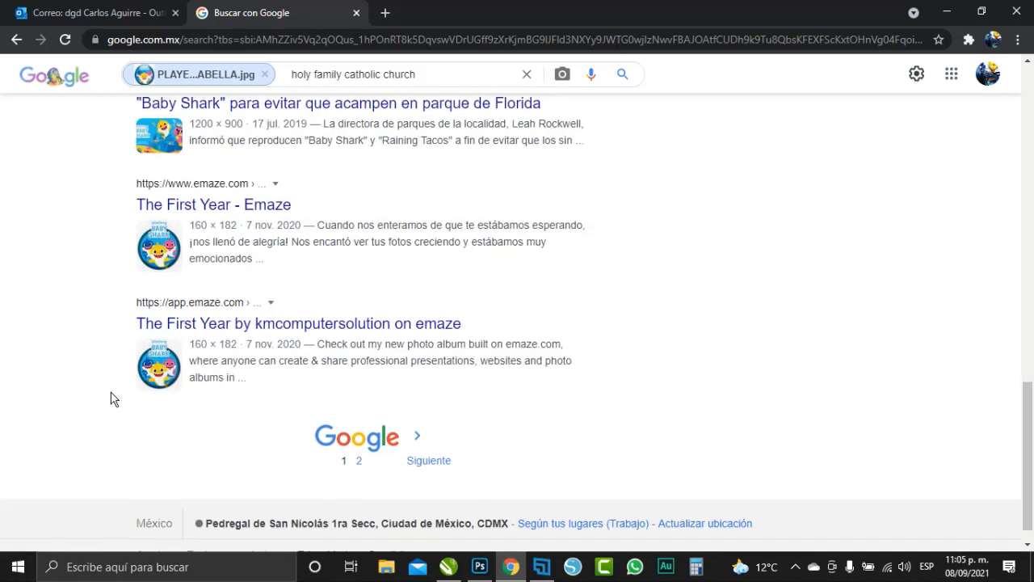
Open the second page of image search results and look through its matching Baby Shark images
left_click(358, 457)
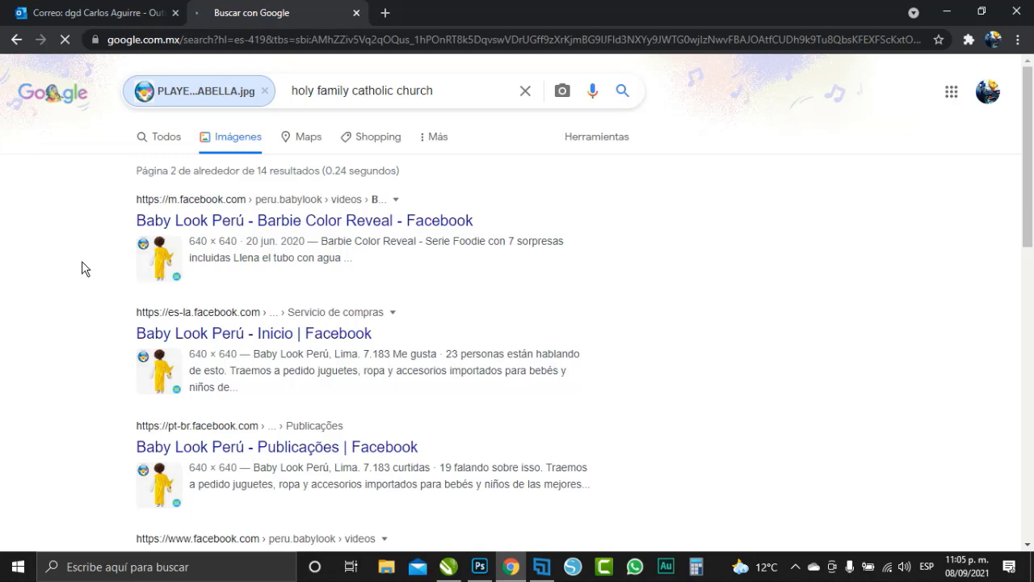
scroll(84, 272, "down", 4)
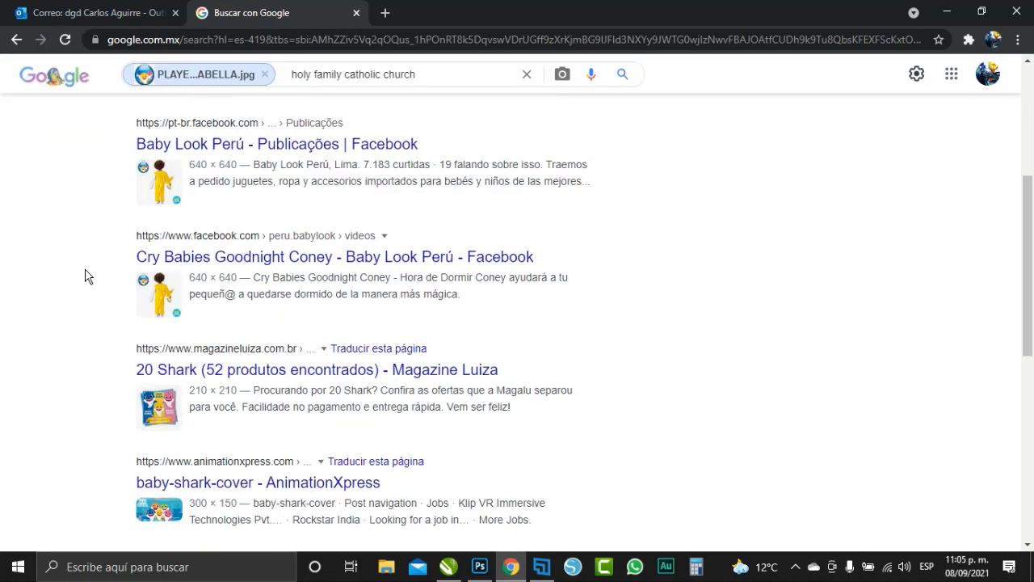
scroll(88, 275, "down", 2)
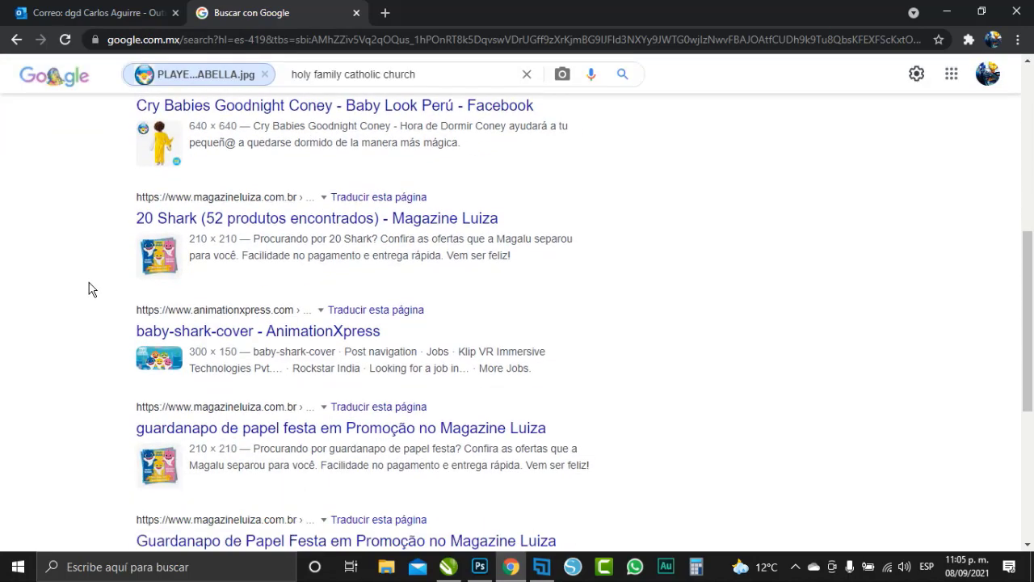
scroll(91, 289, "down", 2)
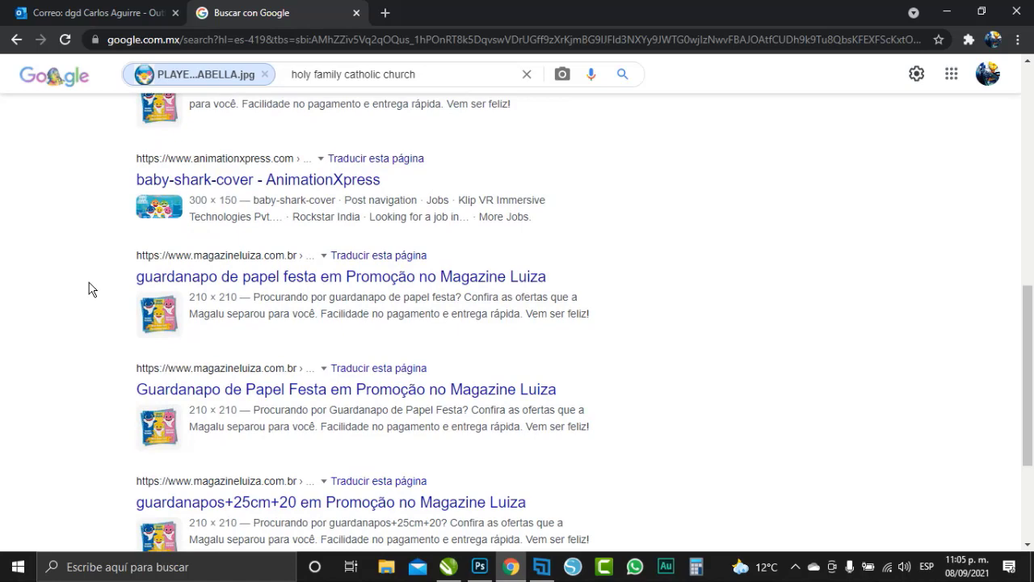
Check the remaining matches on the second page of image search results and return to the first page
scroll(91, 289, "down", 2)
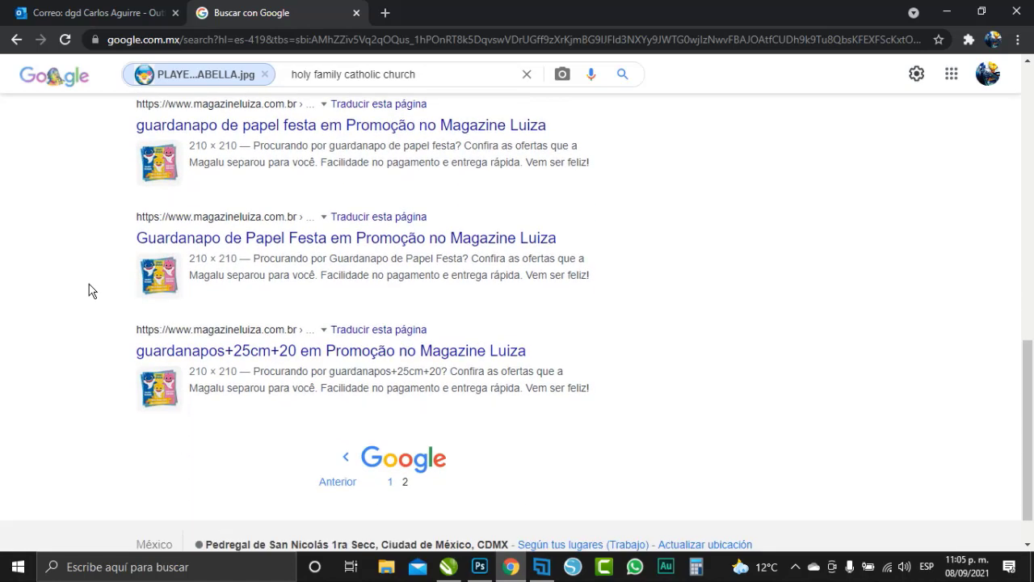
left_click(392, 486)
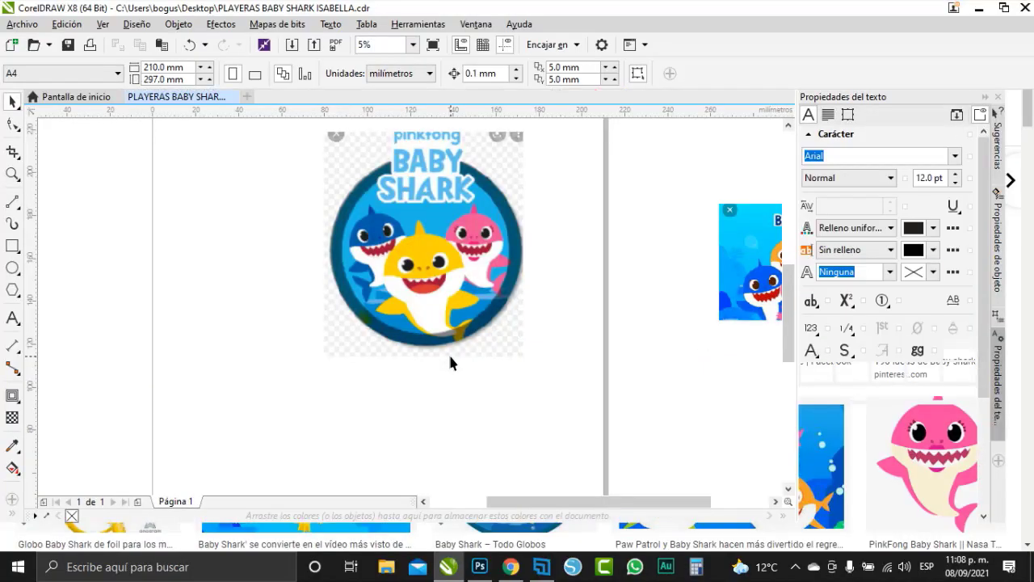
In CorelDRAW, move the circular Baby Shark reference image off the page to its left and enlarge it to about 113 × 127 mm
left_click(436, 327)
scroll(436, 327, "down", 2)
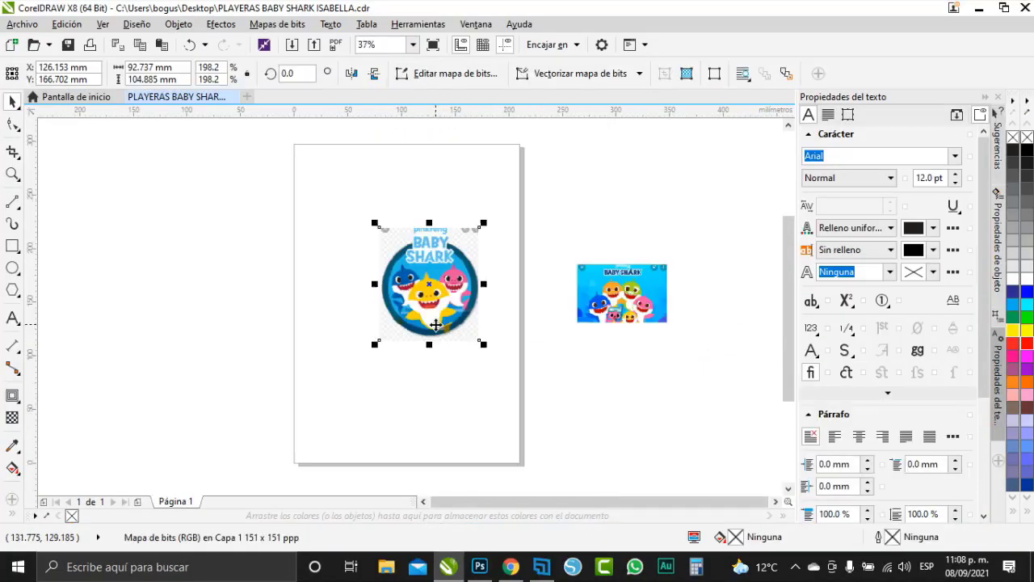
left_click_drag(436, 326, 312, 343)
scroll(225, 250, "up", 2)
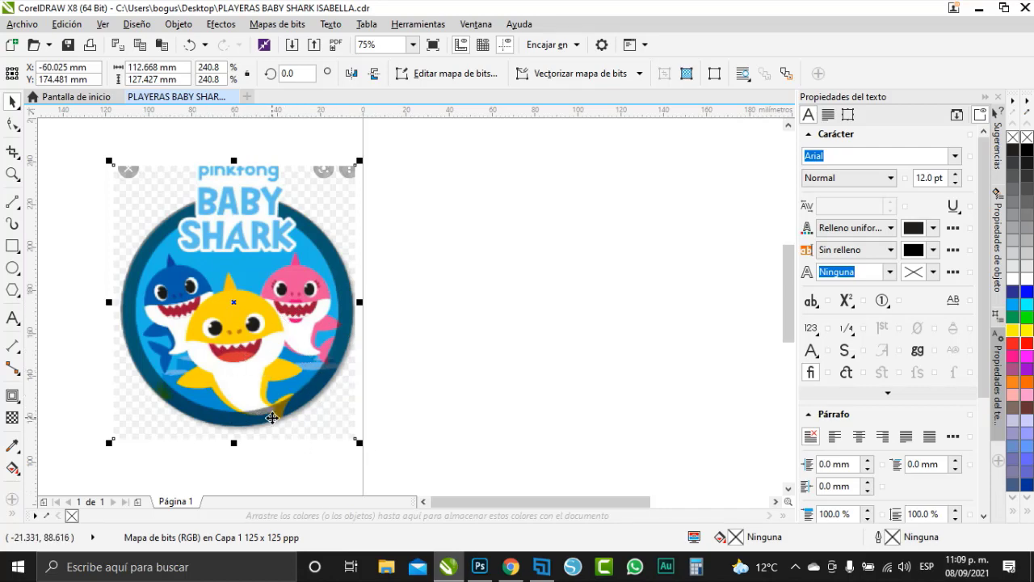
In Chrome, browse the images related to the blue Baby Shark and download the 3600 × 3600 Pinterest picture as a JPG
left_click(521, 574)
left_click(521, 575)
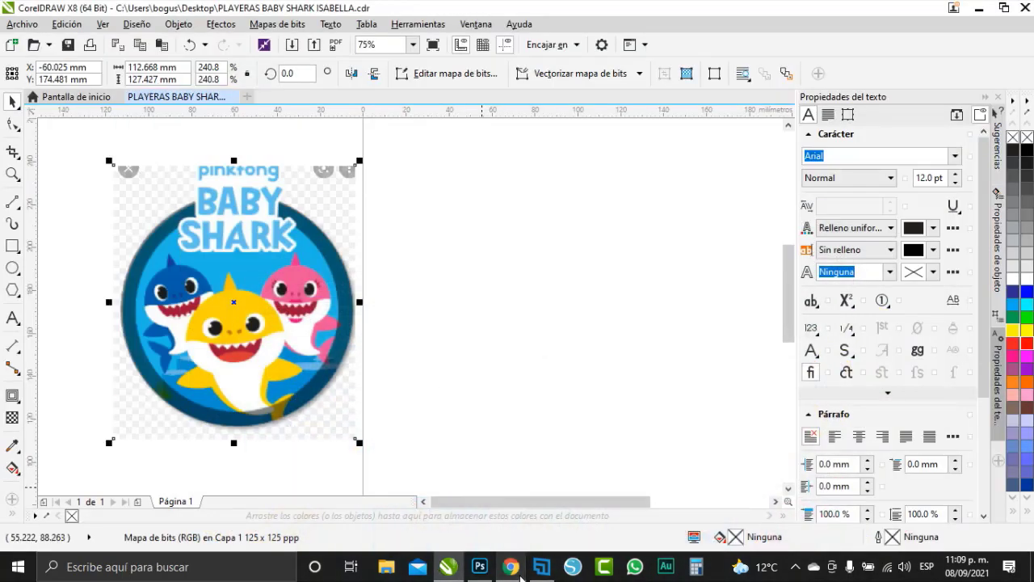
left_click(521, 575)
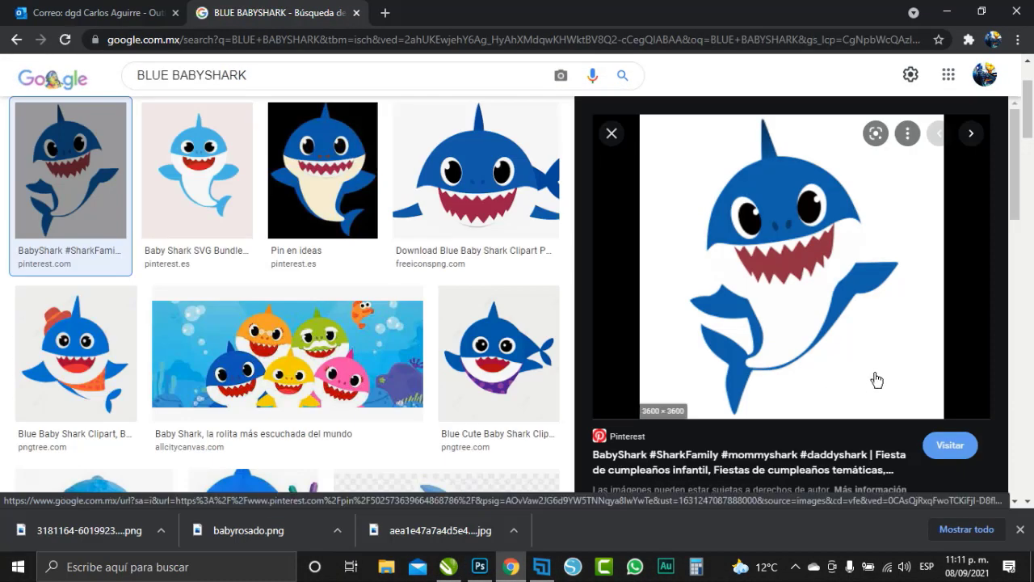
scroll(697, 351, "down", 4)
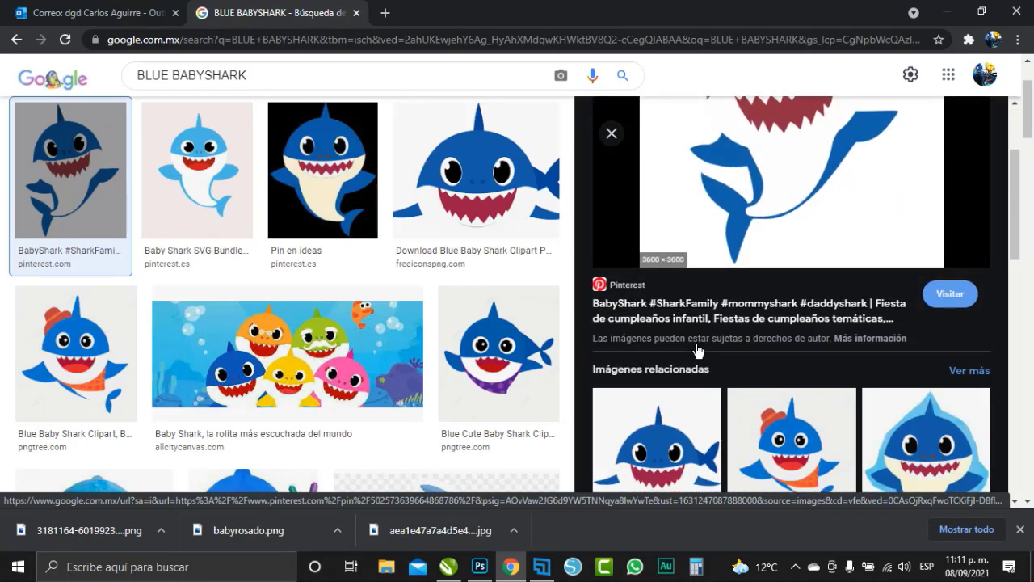
scroll(744, 351, "down", 1)
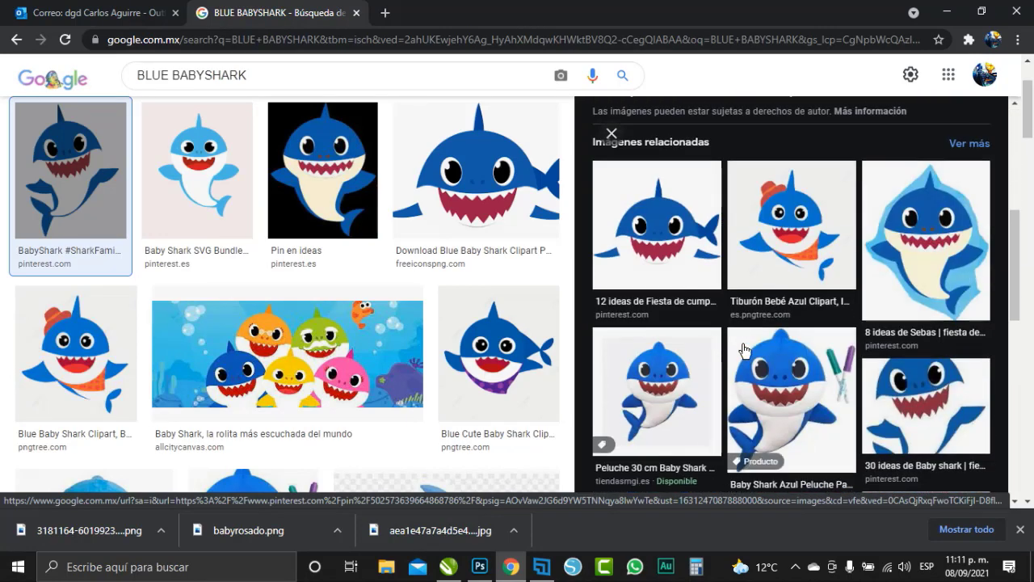
scroll(744, 350, "down", 2)
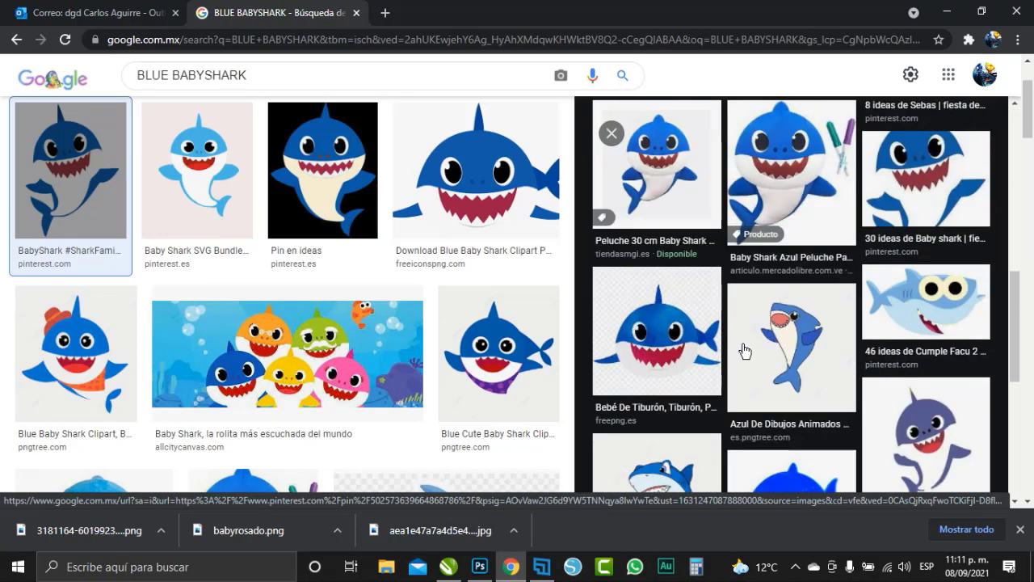
left_click(941, 195)
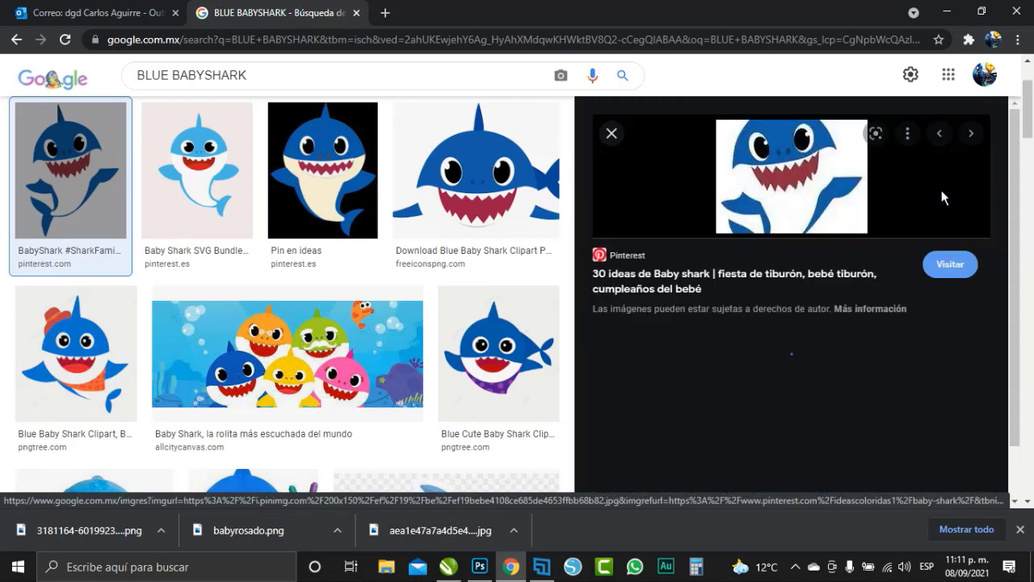
key("alt+Left")
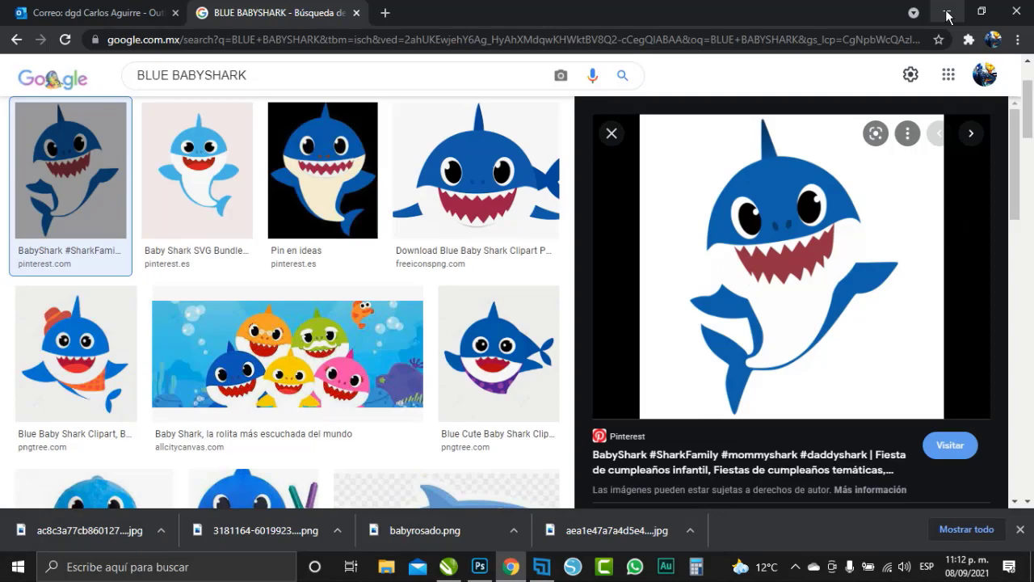
left_click(948, 16)
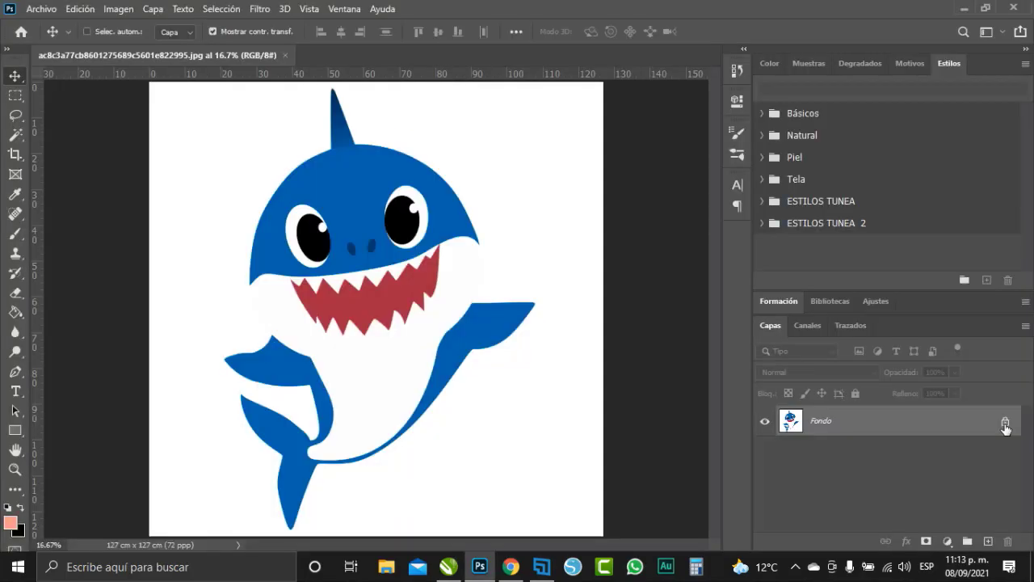
In Photoshop, unlock the background layer of the blue shark picture and erase its white background with the Magic Eraser
left_click(1004, 423)
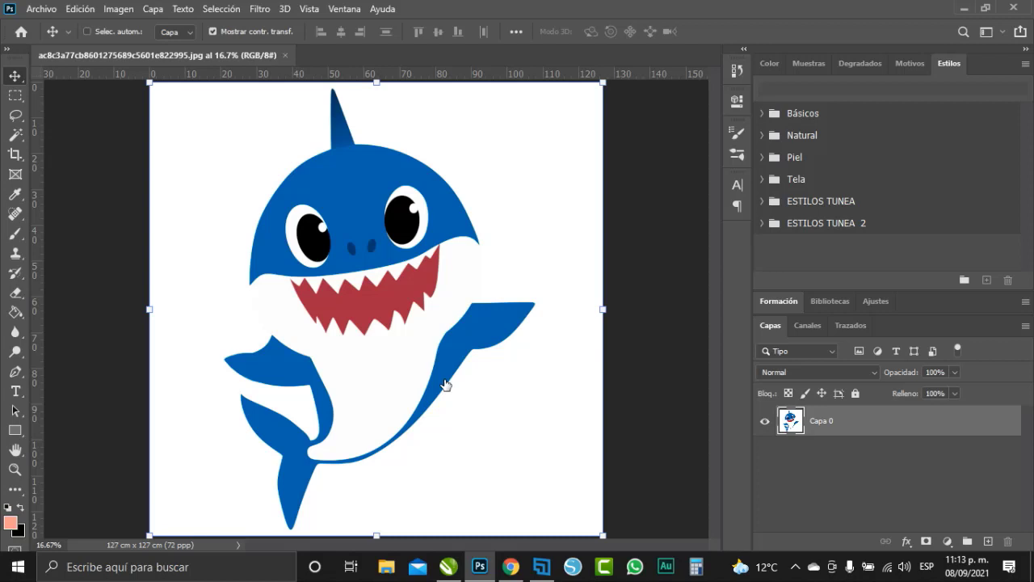
double_click(996, 418)
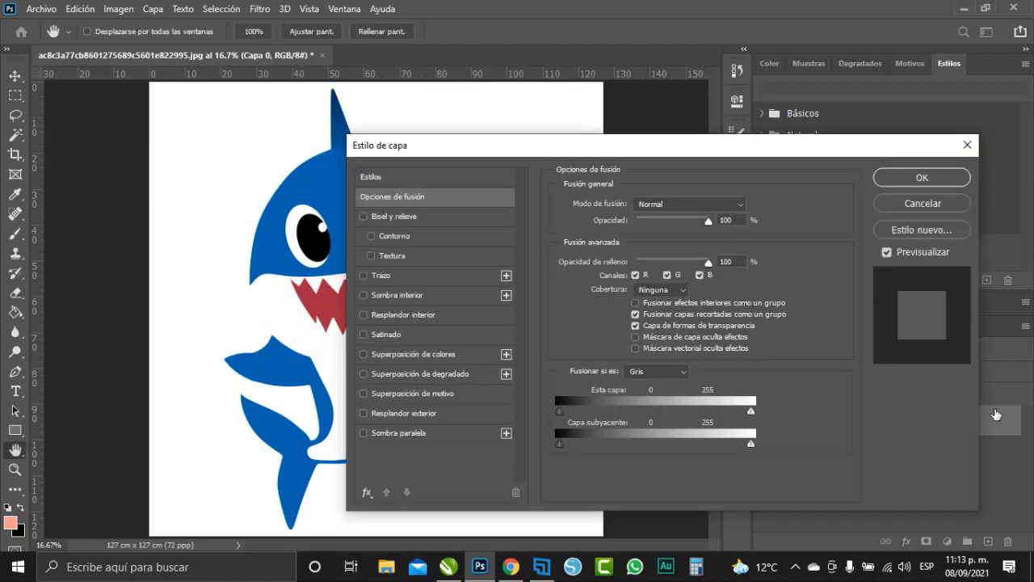
left_click(965, 147)
right_click(16, 294)
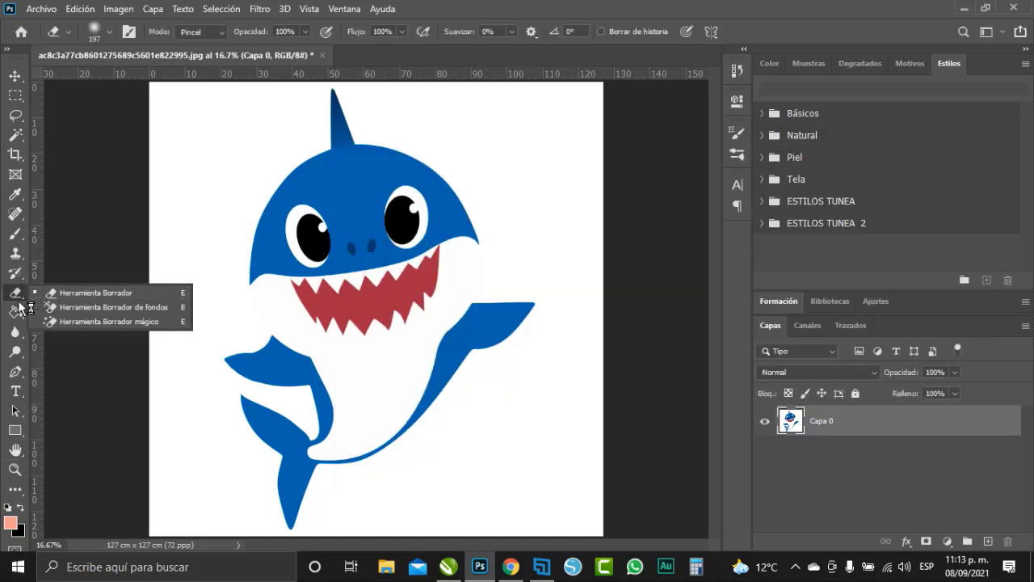
left_click(84, 321)
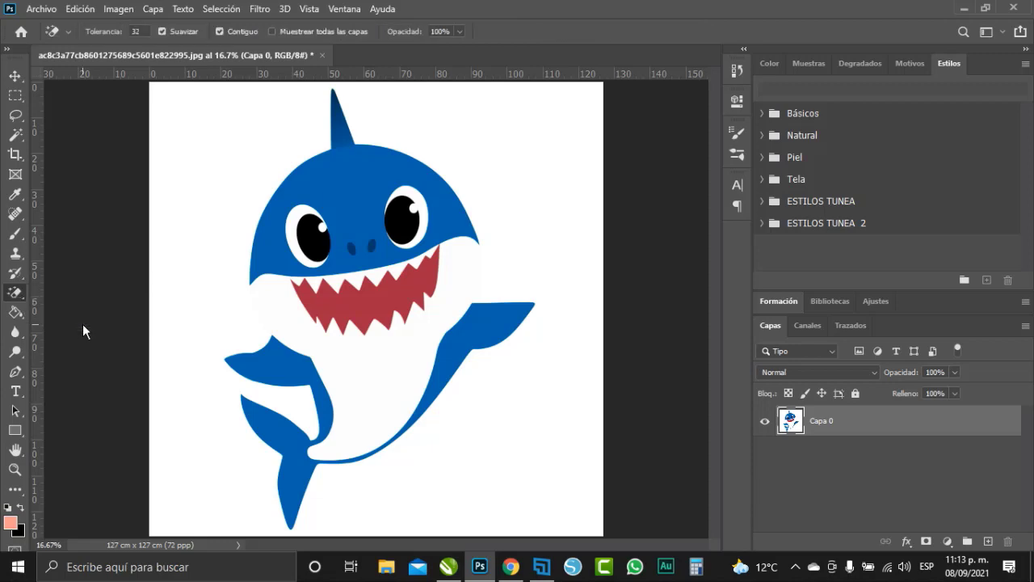
left_click(190, 406)
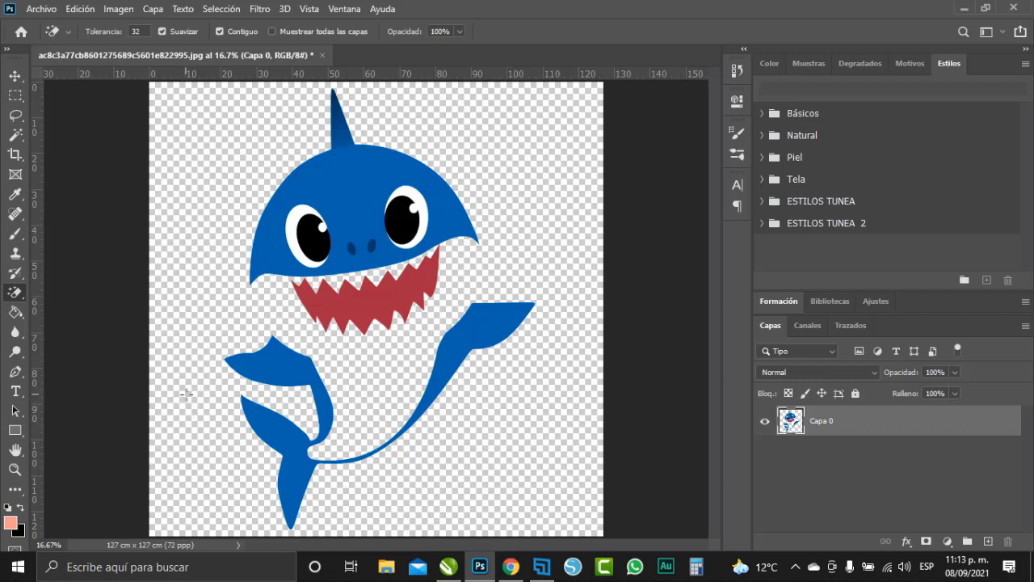
Save the cut-out blue shark to the desktop as a PNG named TIBURON AZUL, using the large file size option
left_click(13, 78)
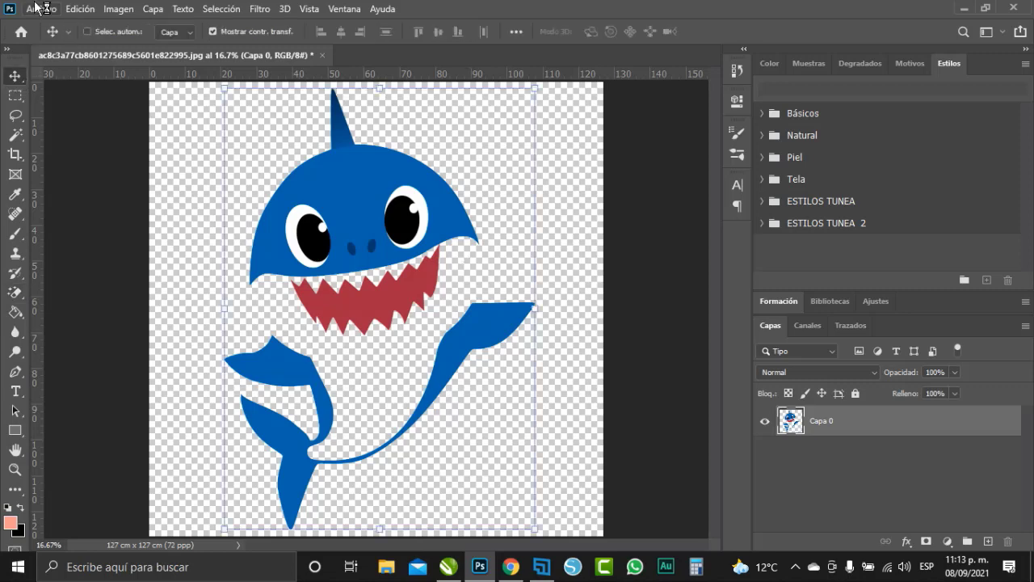
left_click(37, 9)
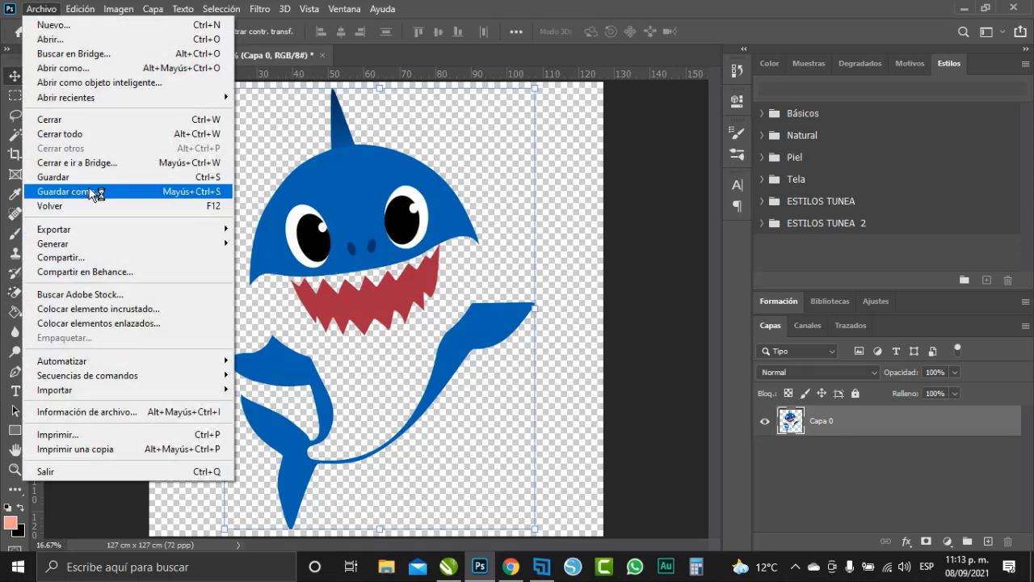
left_click(96, 201)
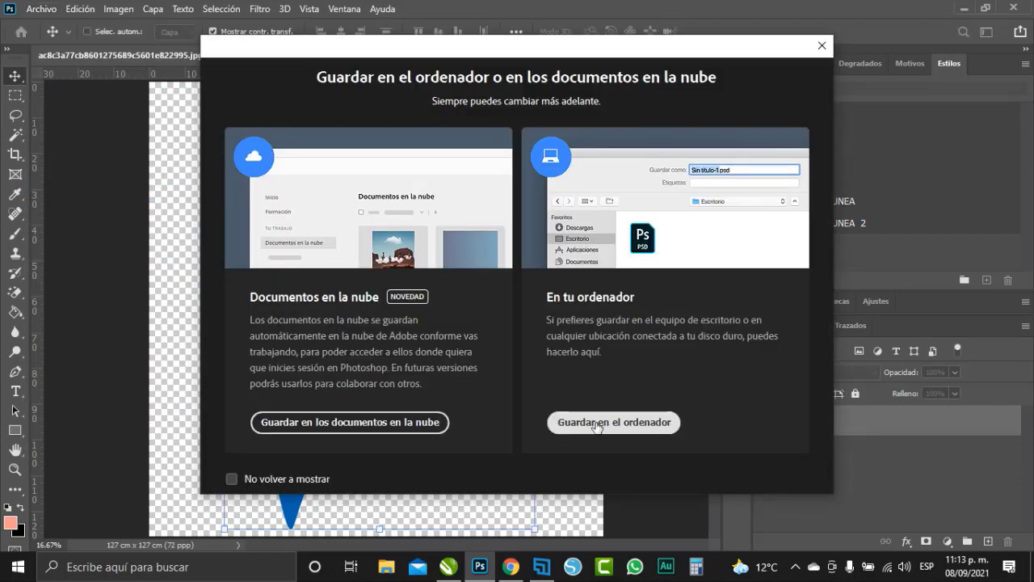
left_click(596, 427)
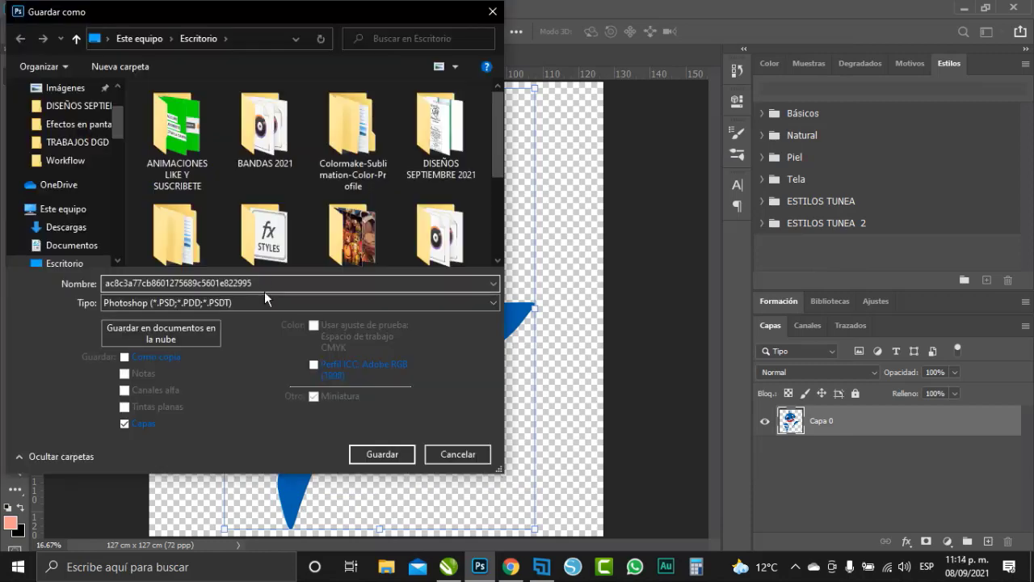
left_click(259, 298)
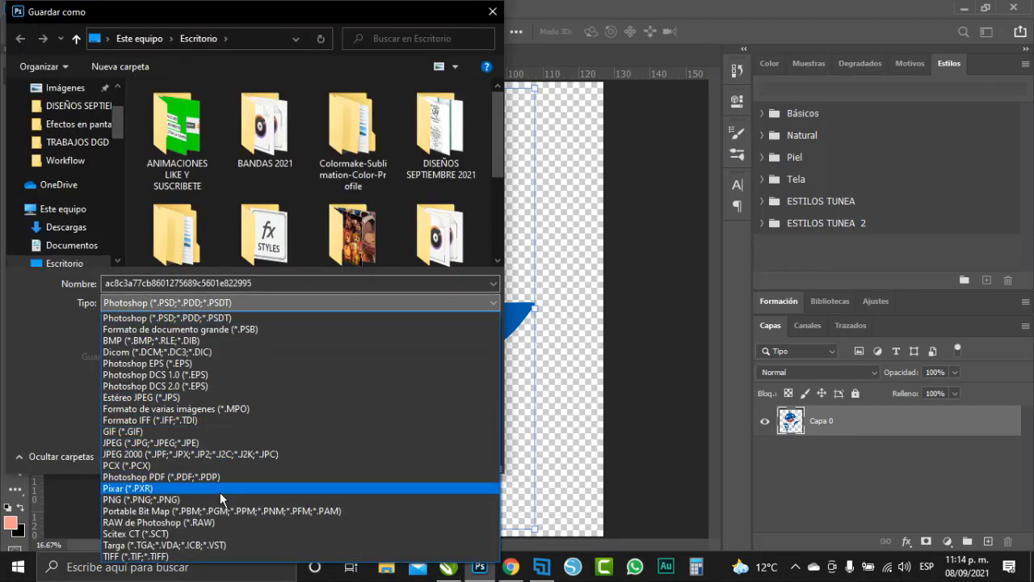
left_click(220, 498)
double_click(278, 284)
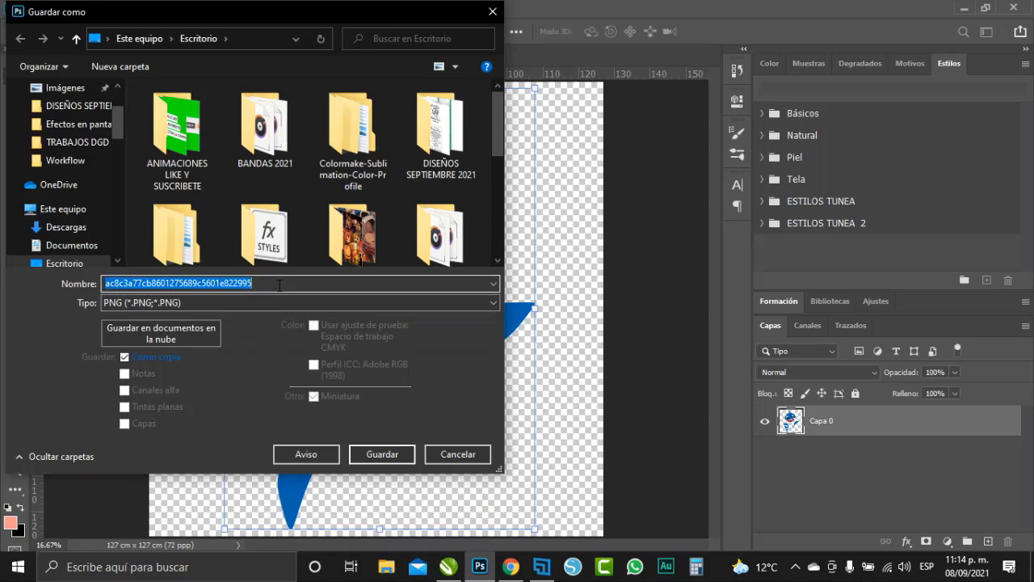
type("TIBURON AZUL")
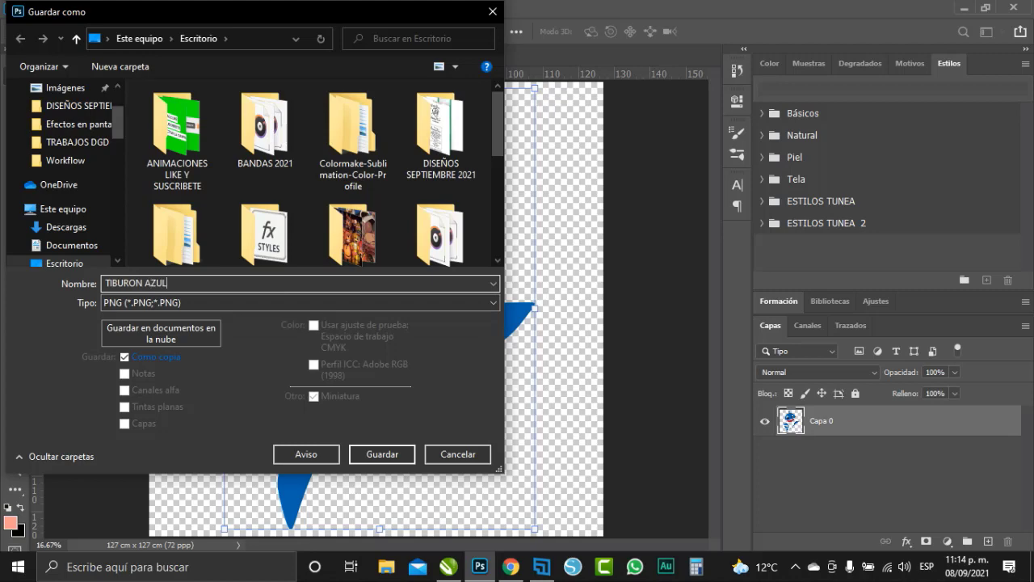
key("Return")
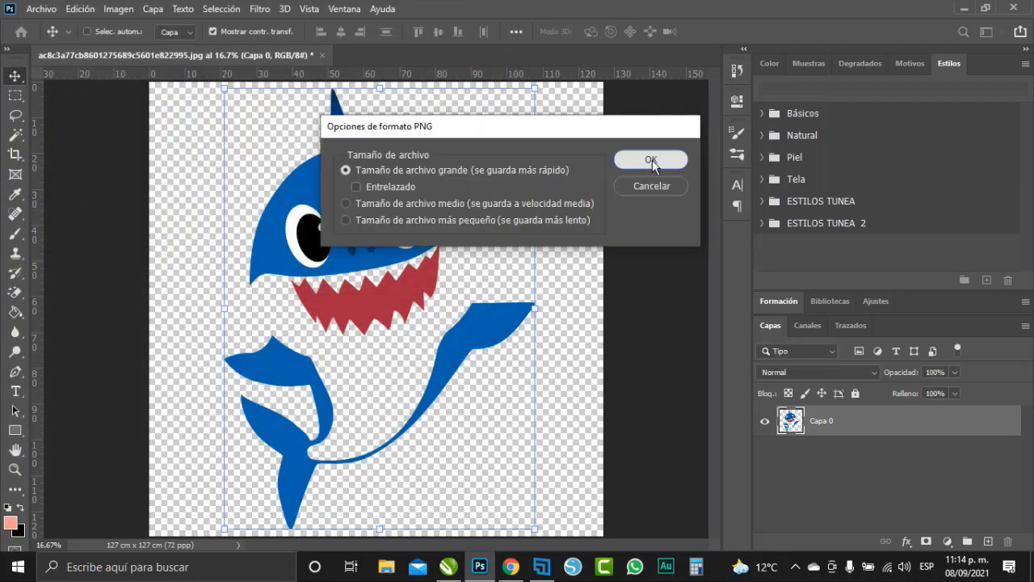
left_click(651, 159)
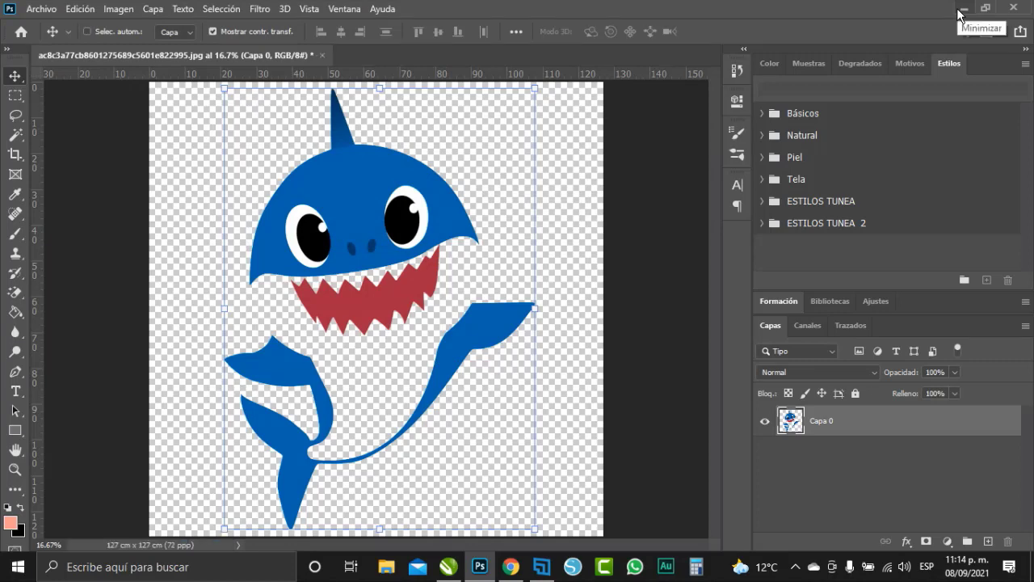
Bring the pink shark babyrosado, the yellow shark PNG and TIBURON AZUL from the desktop into the CorelDRAW drawing
left_click(961, 9)
left_click(449, 567)
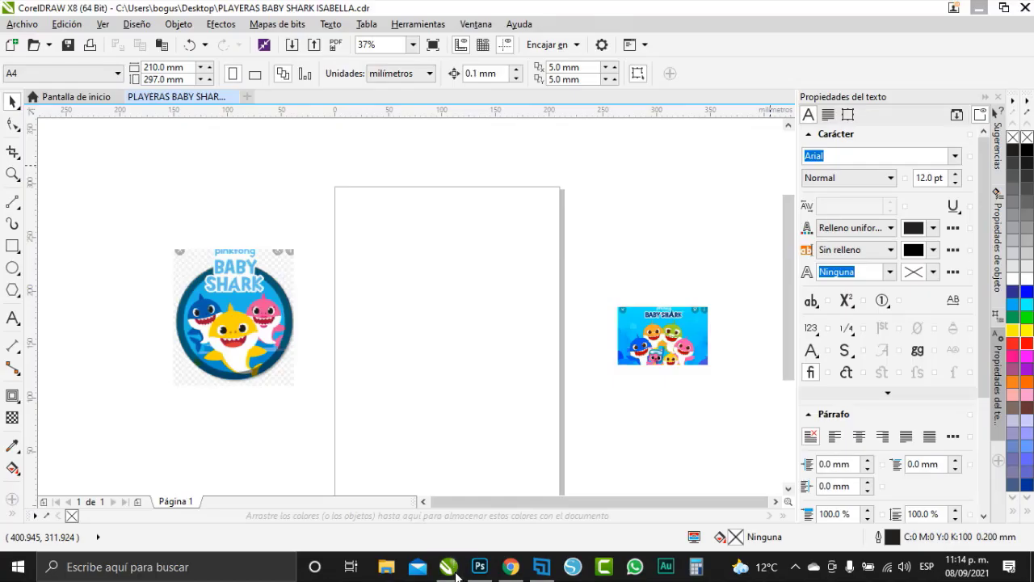
left_click(448, 566)
left_click_drag(184, 202, 469, 370)
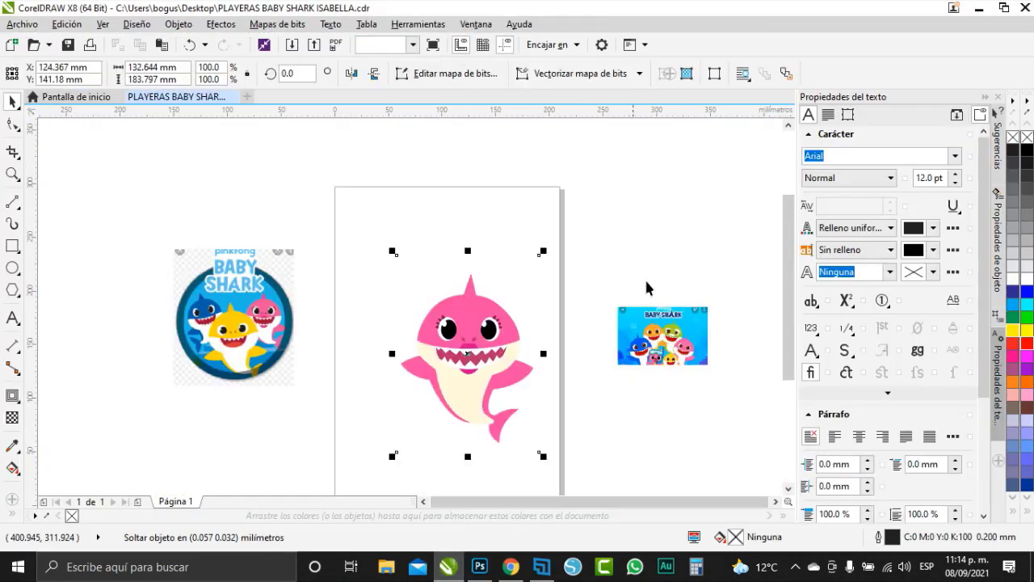
left_click(980, 8)
left_click_drag(176, 284, 303, 428)
left_click(974, 11)
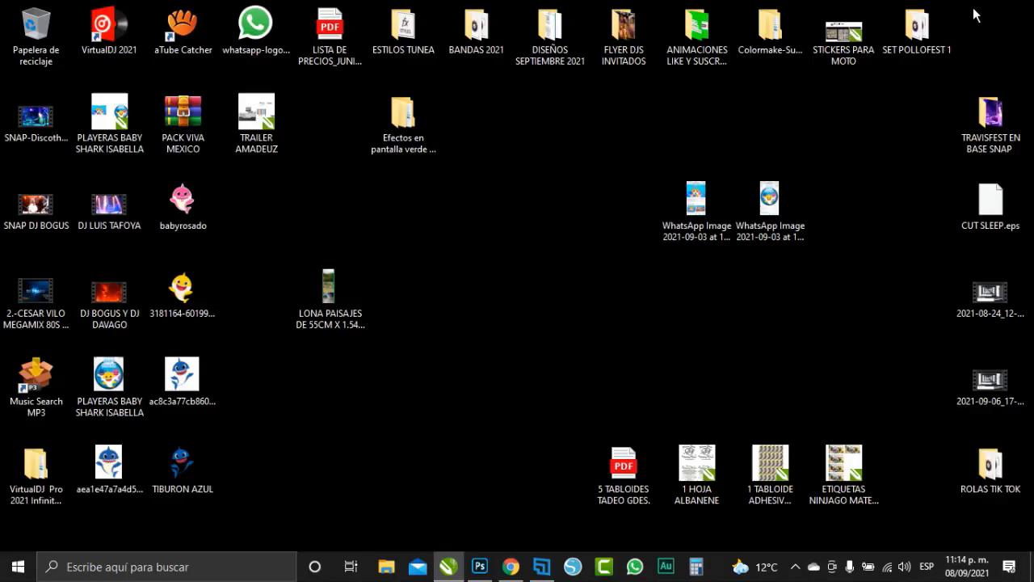
left_click_drag(189, 470, 526, 418)
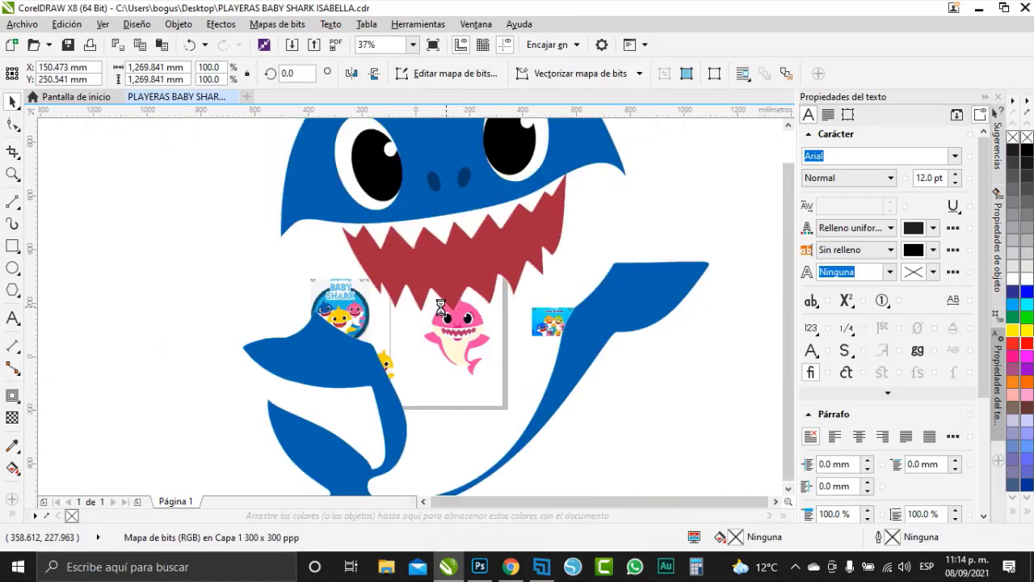
Scale the blue shark down to about 126 mm square and move it onto the page's upper right, near the pink shark
scroll(621, 221, "down", 3)
scroll(593, 219, "down", 2)
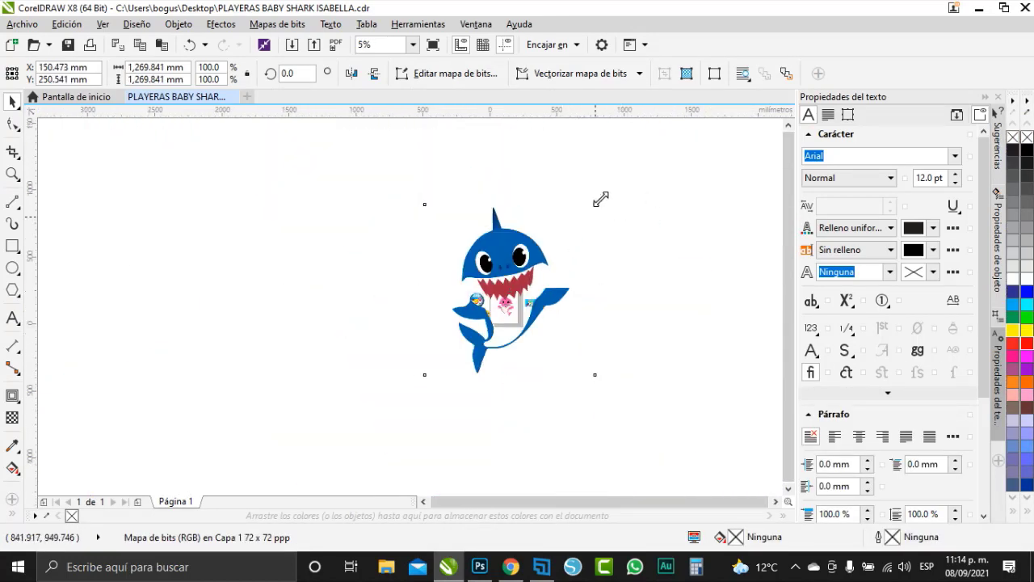
left_click_drag(600, 199, 442, 357)
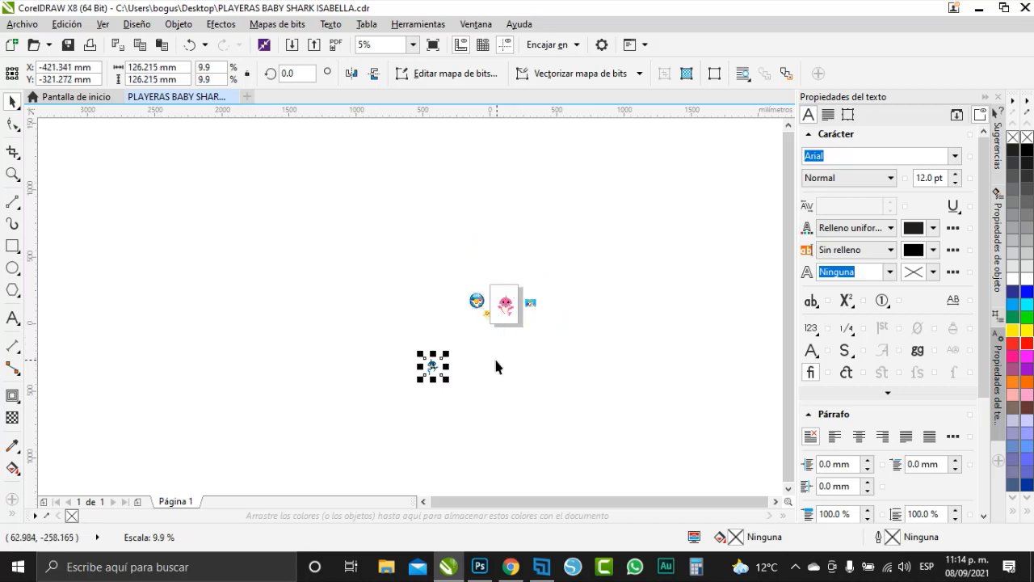
scroll(497, 367, "up", 1)
left_click_drag(369, 363, 541, 227)
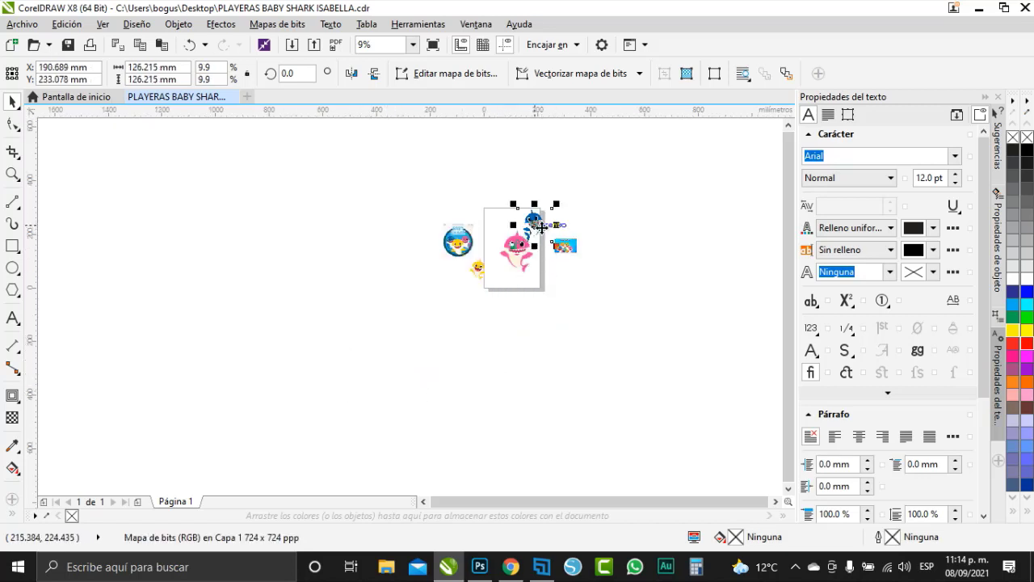
Move the yellow shark onto the page beside the pink one and crop the blue shark's empty sides to about 72 × 97 mm
scroll(541, 227, "up", 3)
left_click_drag(294, 397, 374, 372)
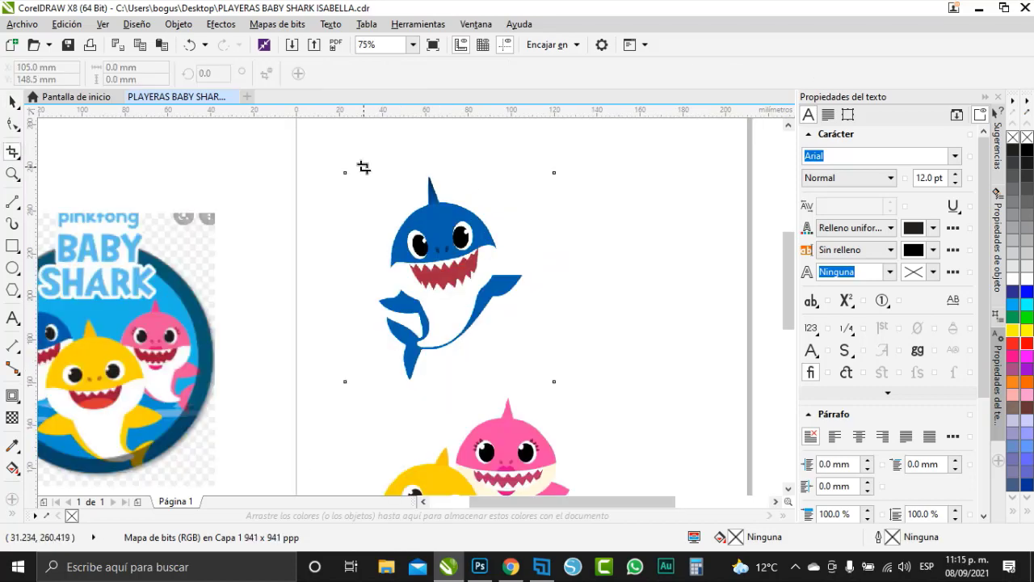
left_click_drag(373, 173, 503, 381)
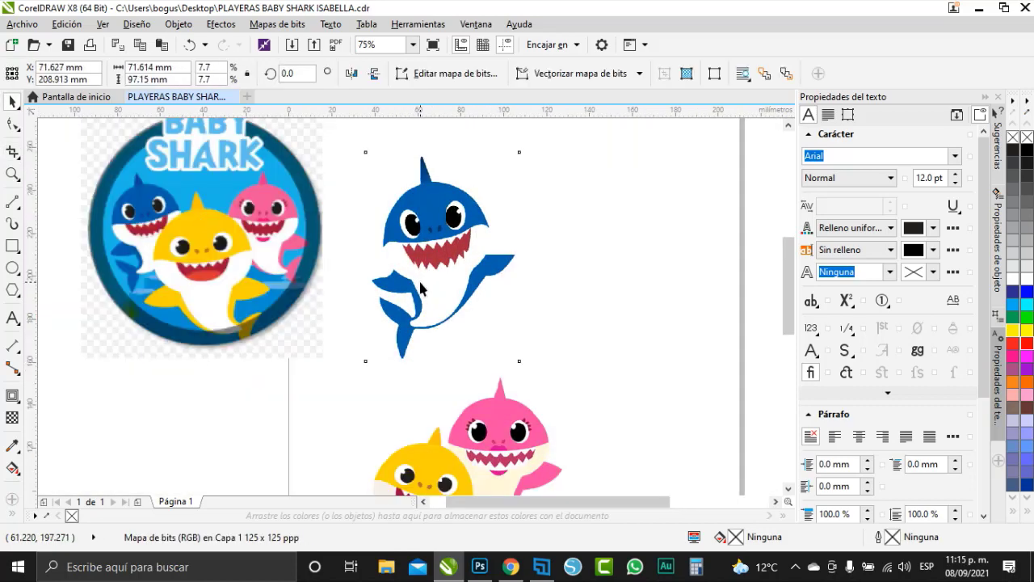
Draw a circle about 100 mm in diameter with the Ellipse tool and centre it on the page
scroll(185, 273, "down", 2)
scroll(185, 273, "up", 2)
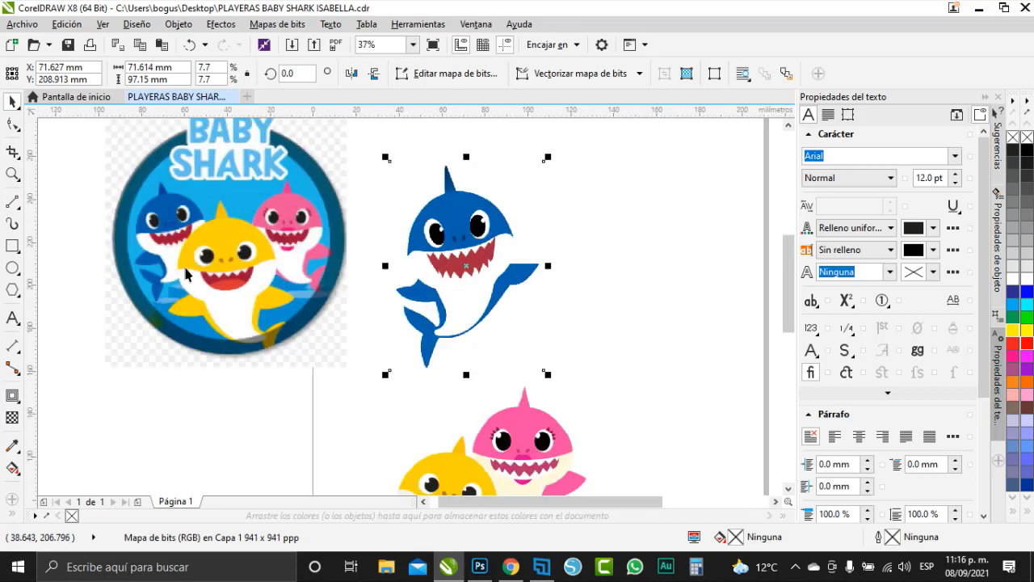
left_click(13, 268)
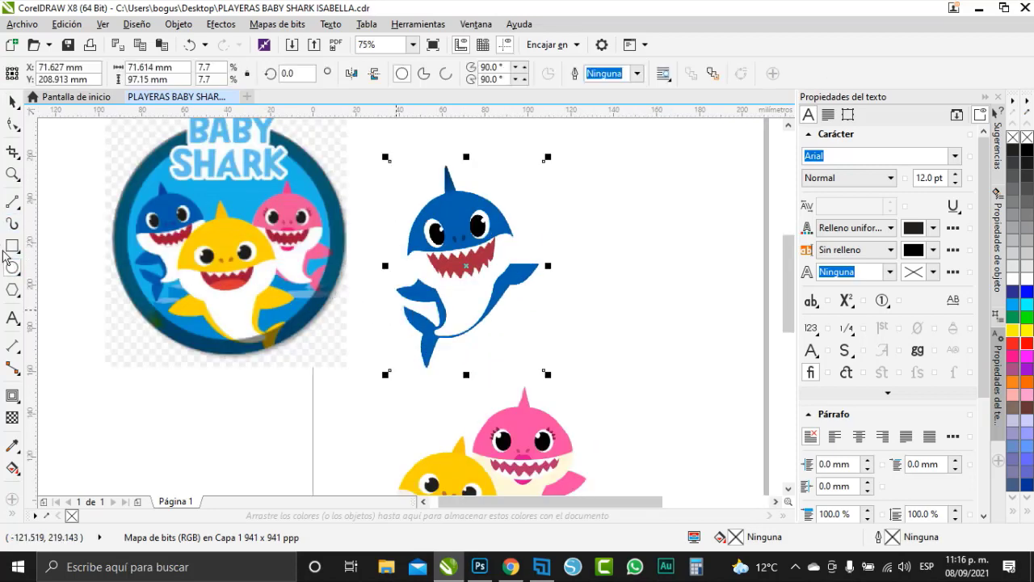
key("F3")
key("F3")
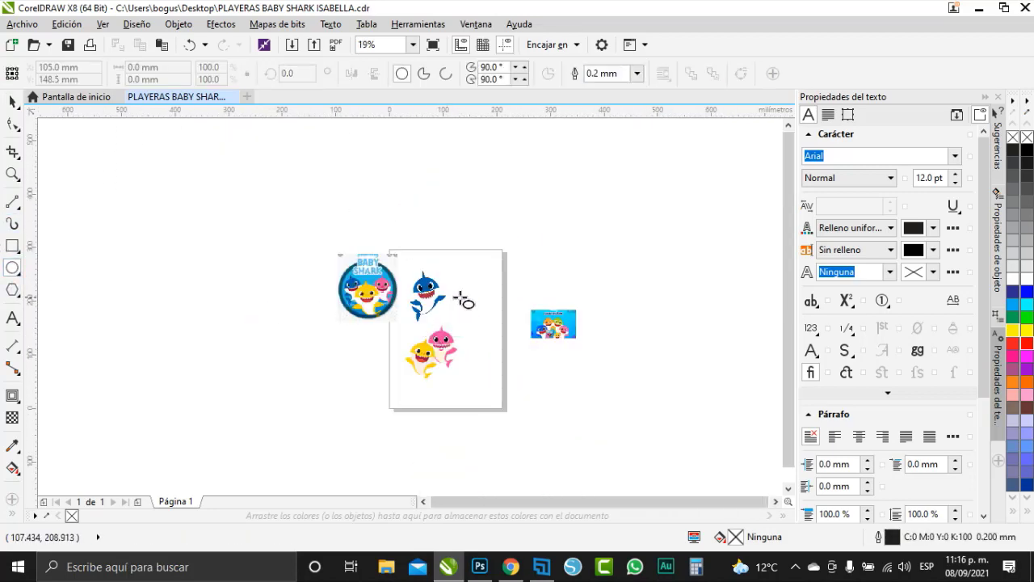
left_click_drag(471, 297, 529, 354)
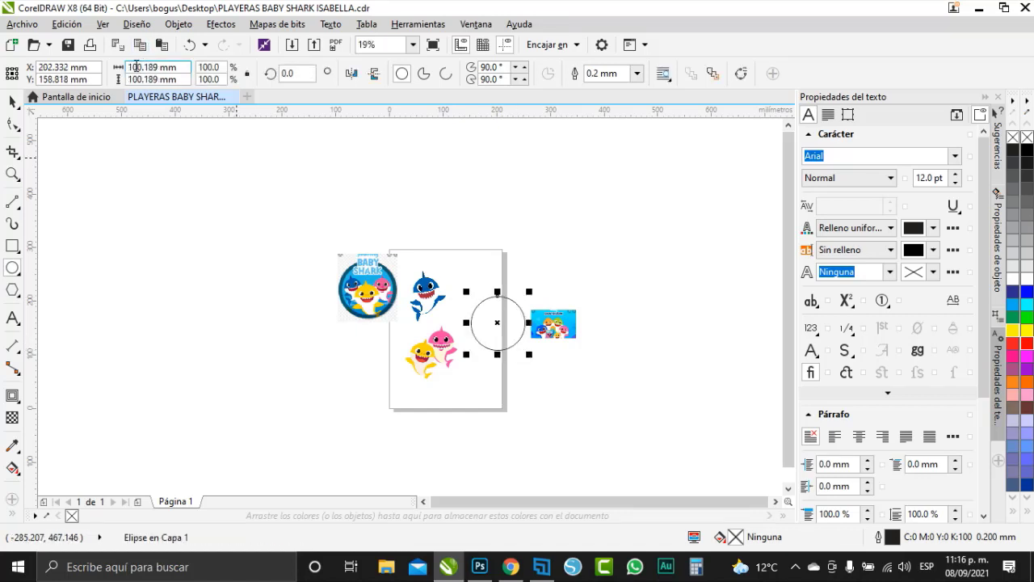
left_click(12, 101)
key("p")
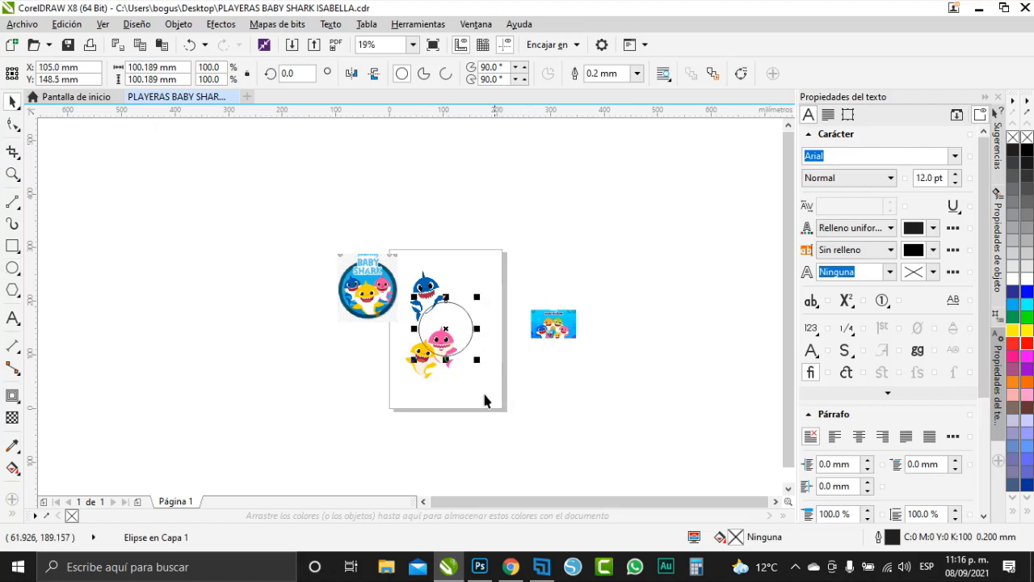
Enlarge the circle from its centre to about 168 mm and create a larger concentric copy about 182 mm in diameter
scroll(469, 365, "up", 3)
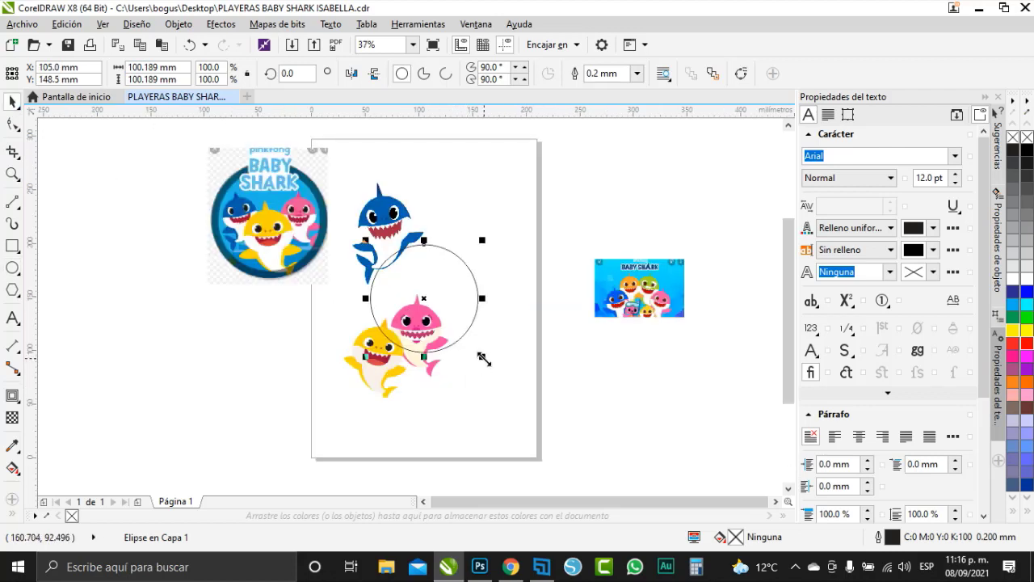
left_click_drag(482, 358, 503, 423)
scroll(382, 263, "up", 3)
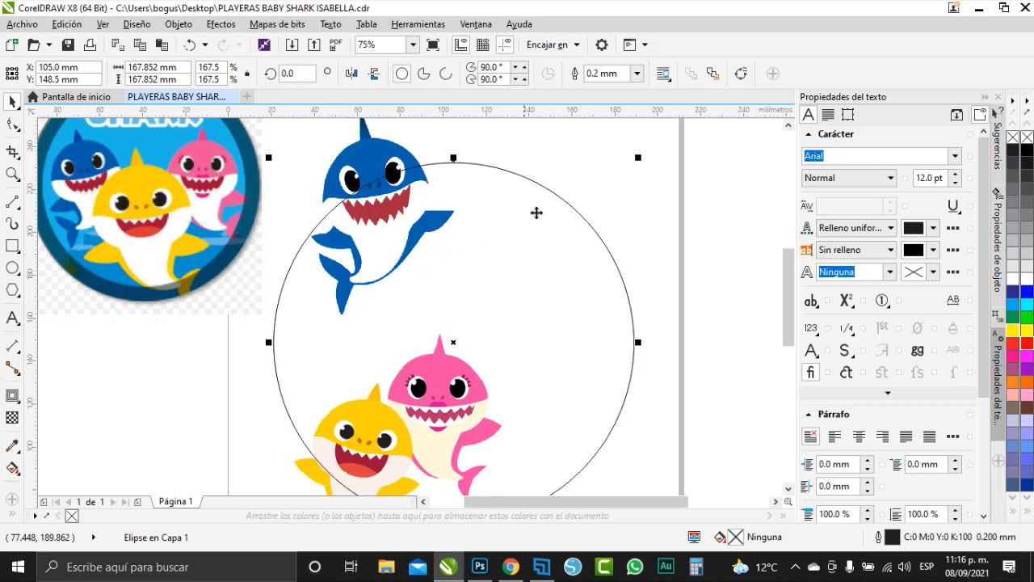
left_click_drag(639, 158, 660, 144)
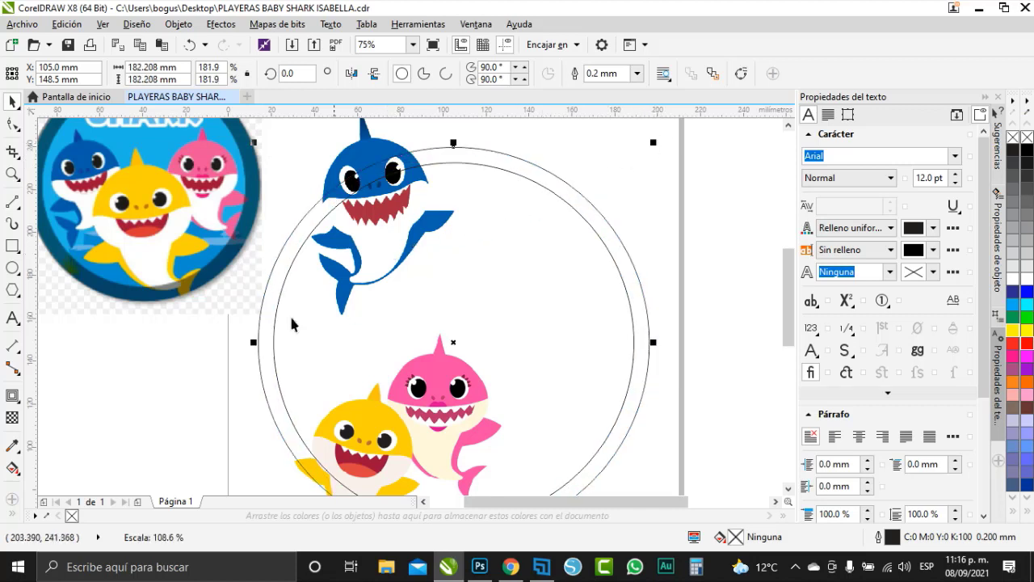
Fill the outer circle with dark blue C100 M100 Y0 K0 and remove its outline
scroll(229, 315, "down", 2)
scroll(229, 276, "up", 4)
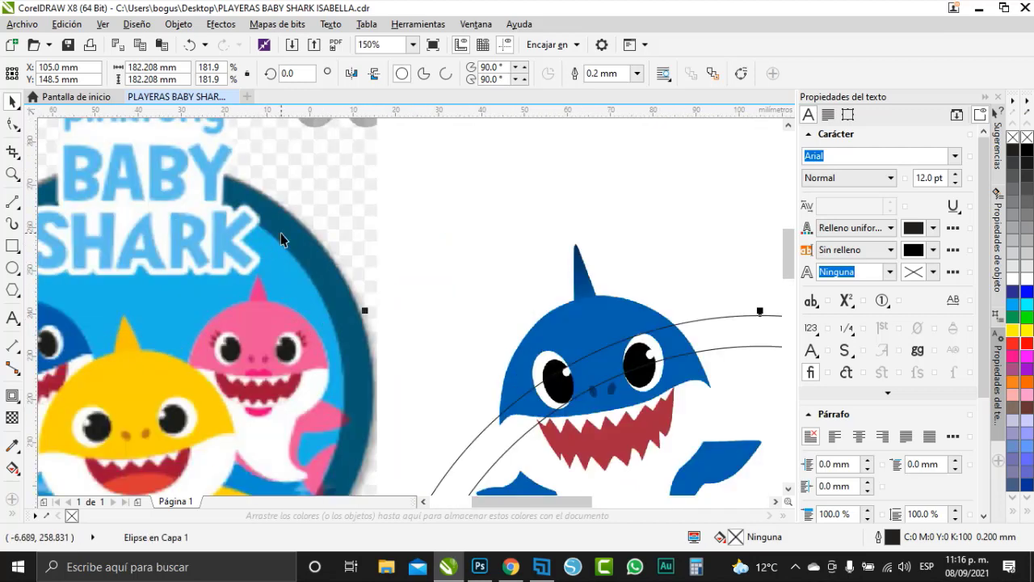
scroll(299, 275, "down", 2)
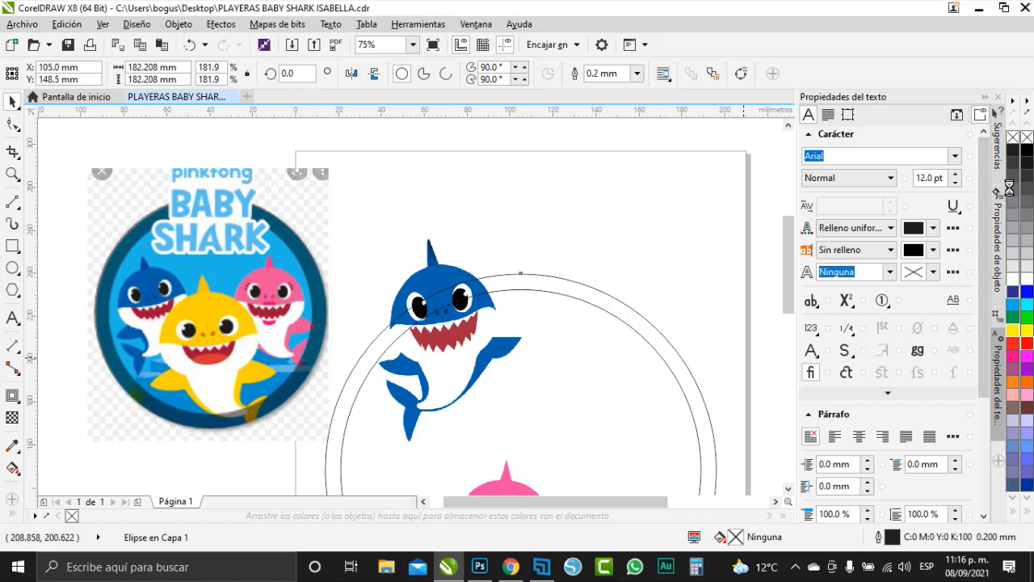
left_click(1011, 293)
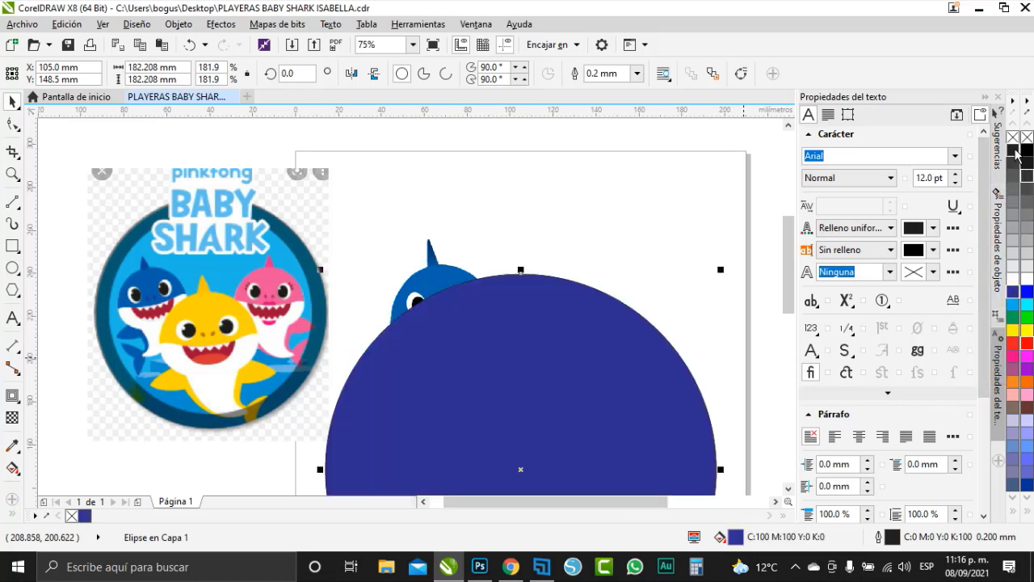
right_click(1012, 137)
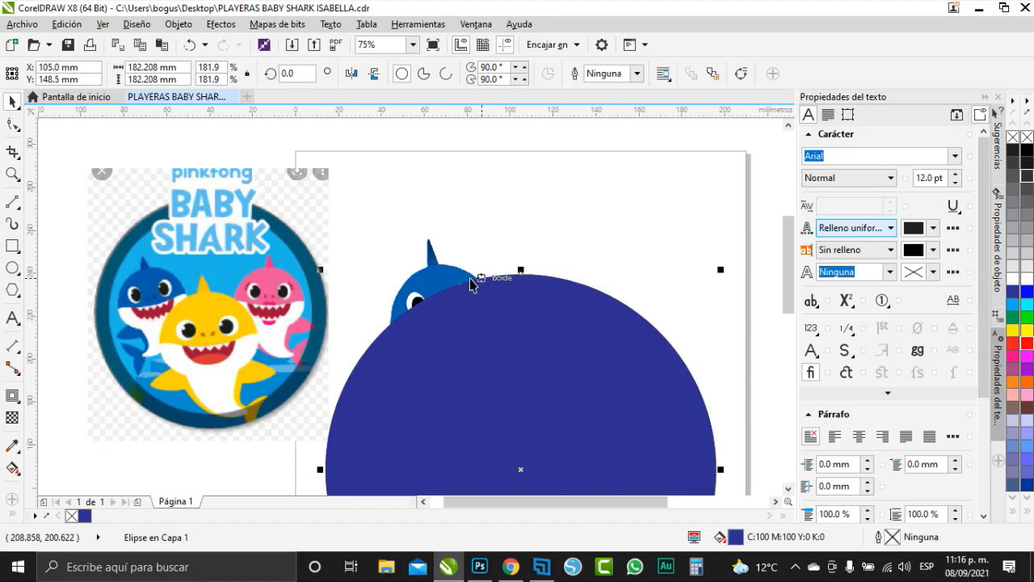
Send the filled outer circle to the back of the page, behind the sharks and the inner circle
scroll(473, 282, "down", 2)
scroll(559, 355, "up", 2)
right_click(561, 357)
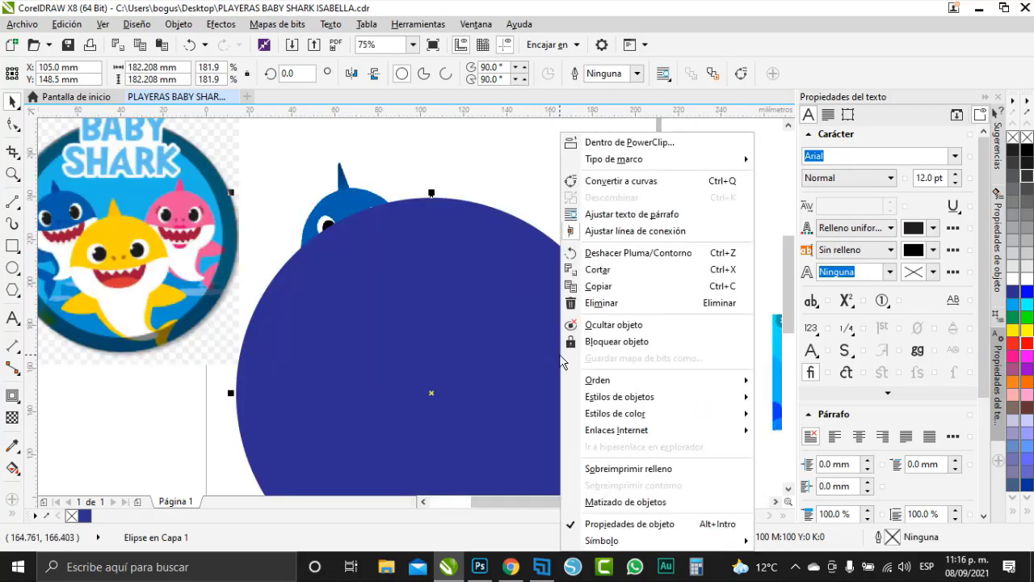
mouse_move(640, 382)
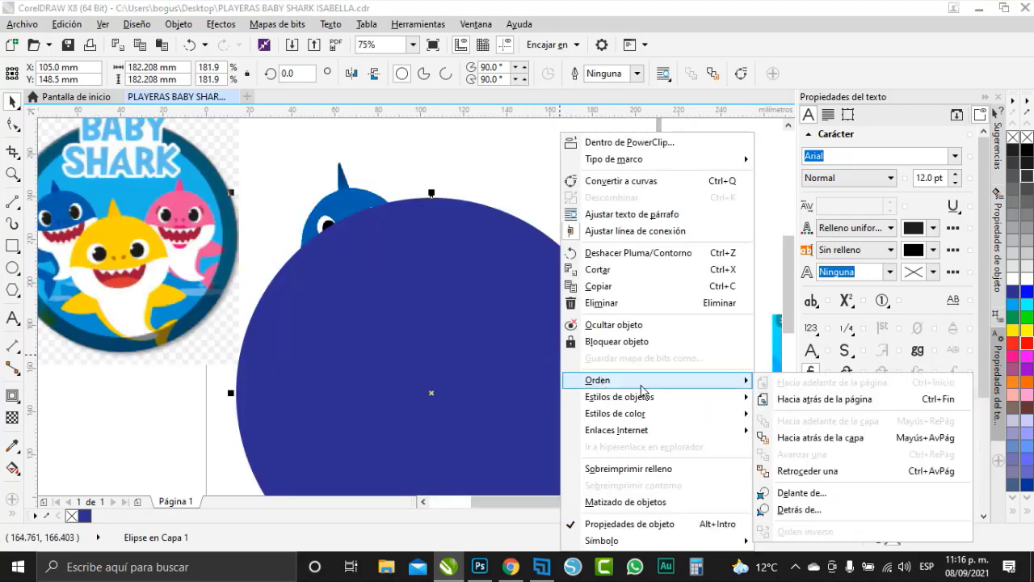
left_click(820, 402)
scroll(477, 389, "down", 2)
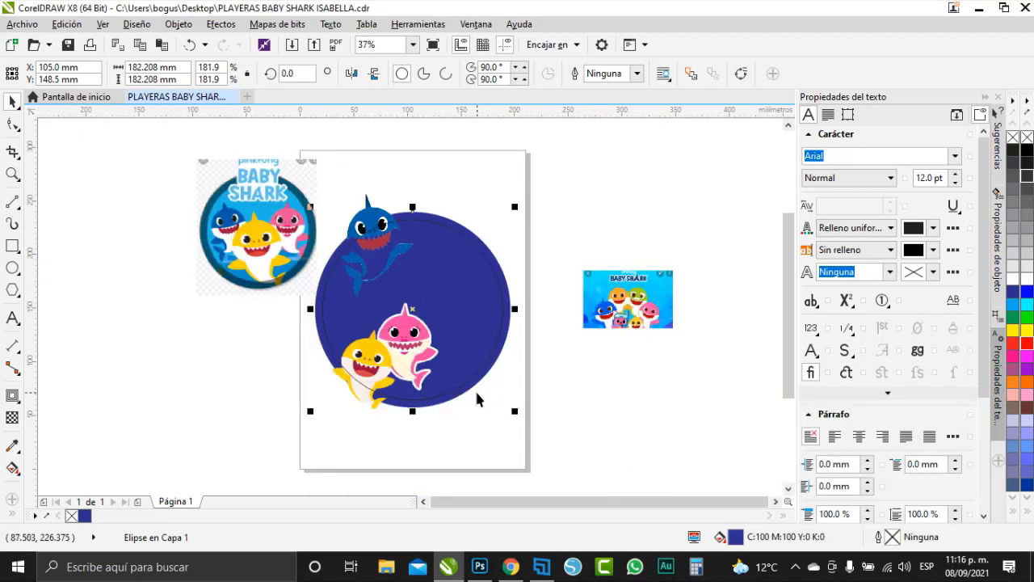
Move the blue, pink and yellow sharks together off the circles to the empty area beyond the page's lower right corner
left_click_drag(509, 440, 315, 162)
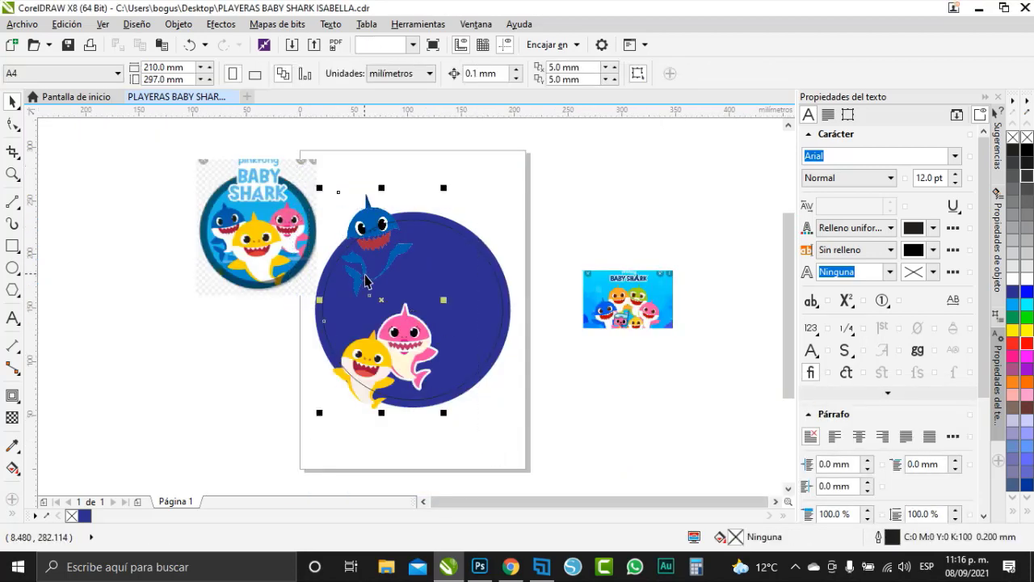
left_click_drag(382, 298, 565, 449)
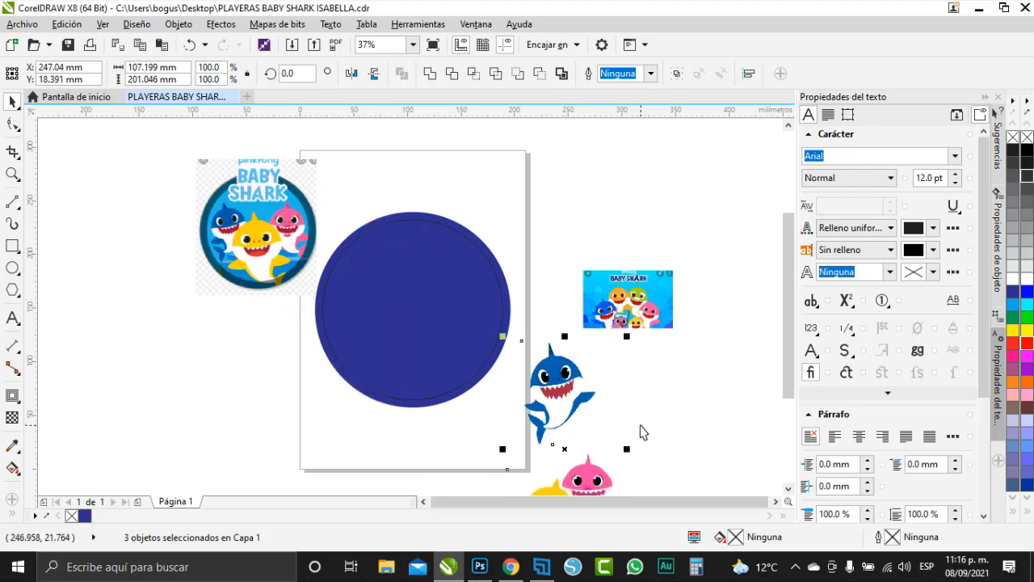
left_click(639, 432)
Place the blue shark over the filled circle to inspect its cut-out areas, and set it aside below the reference logo
left_click(551, 409)
left_click_drag(552, 409, 414, 300)
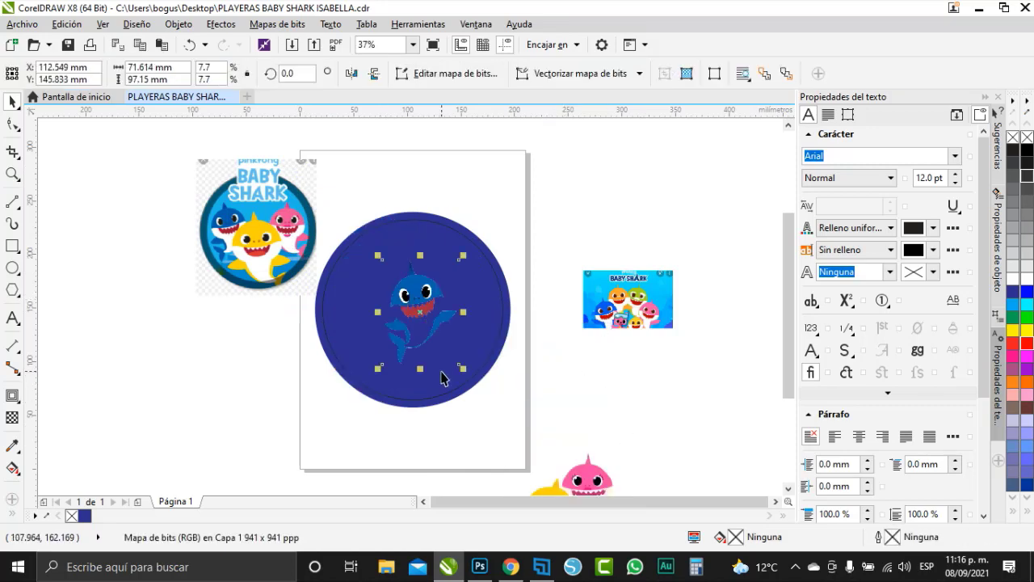
scroll(420, 311, "up", 2)
scroll(376, 314, "up", 1)
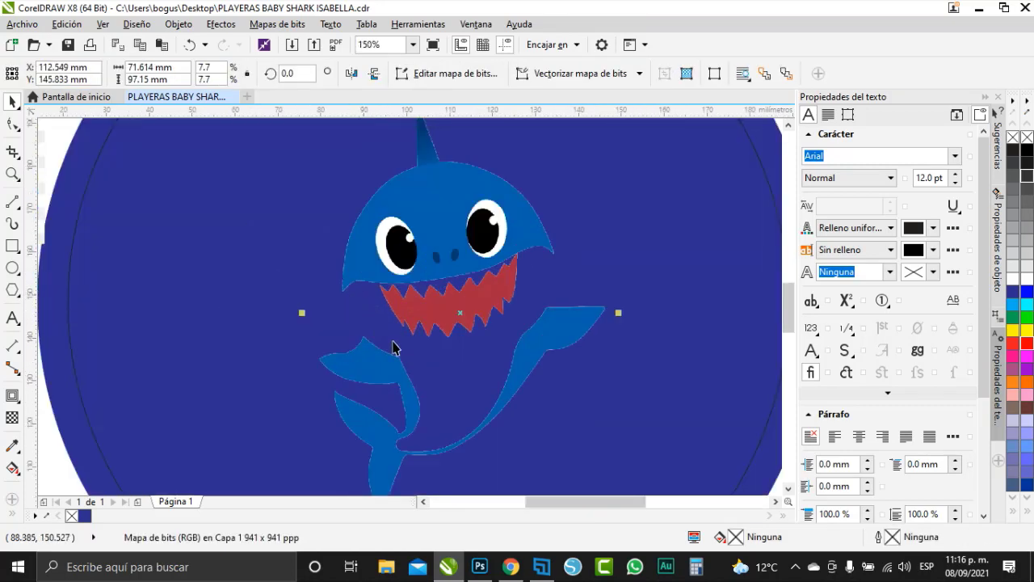
scroll(476, 345, "down", 1)
scroll(468, 325, "down", 1)
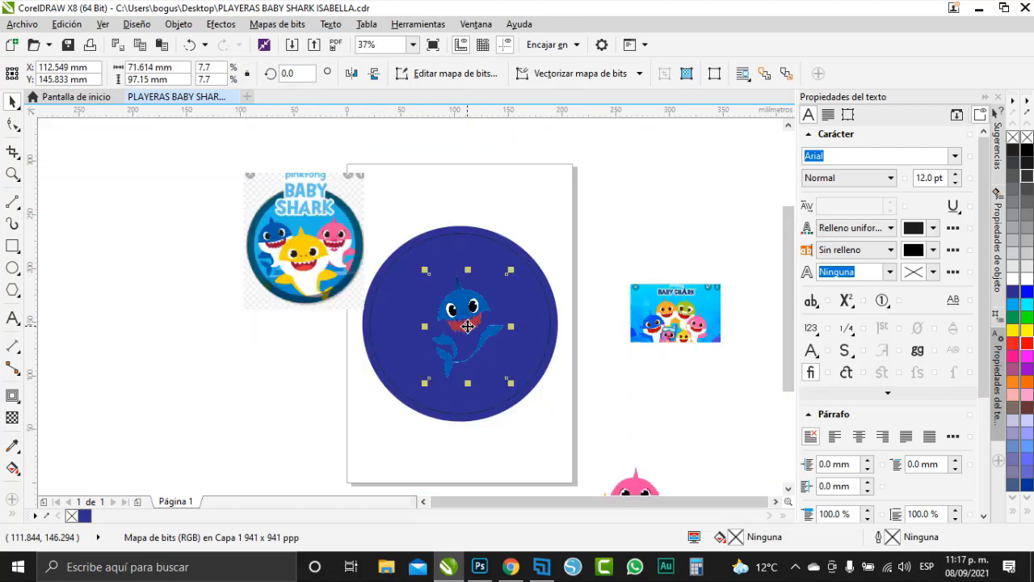
scroll(468, 325, "up", 1)
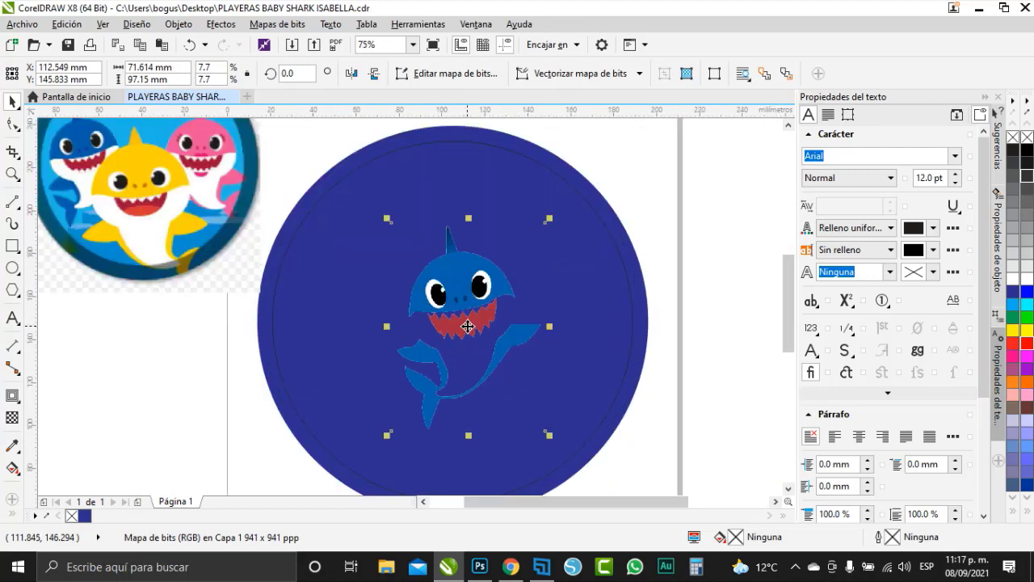
left_click_drag(468, 326, 172, 381)
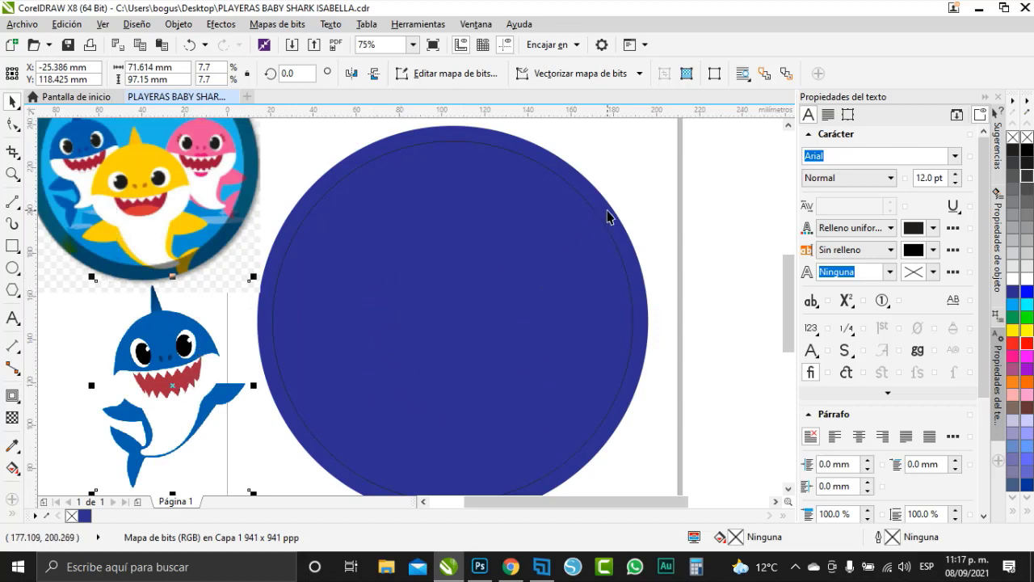
Convert the reference logo to a 500 ppi CMYK bitmap with transparent background and shift it slightly up and away from the circles
left_click(490, 185)
left_click(254, 250)
scroll(395, 395, "down", 2)
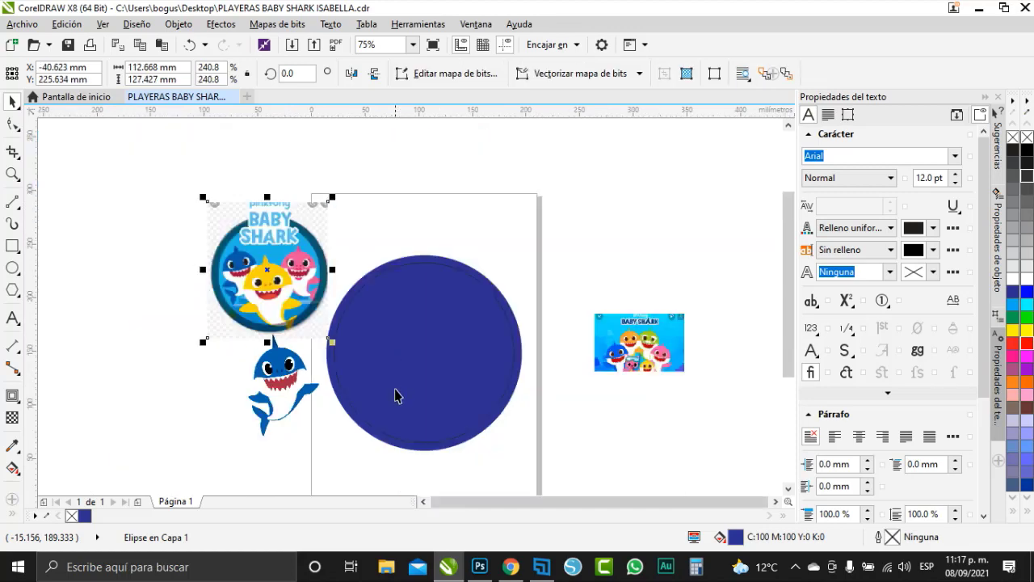
scroll(295, 262, "up", 2)
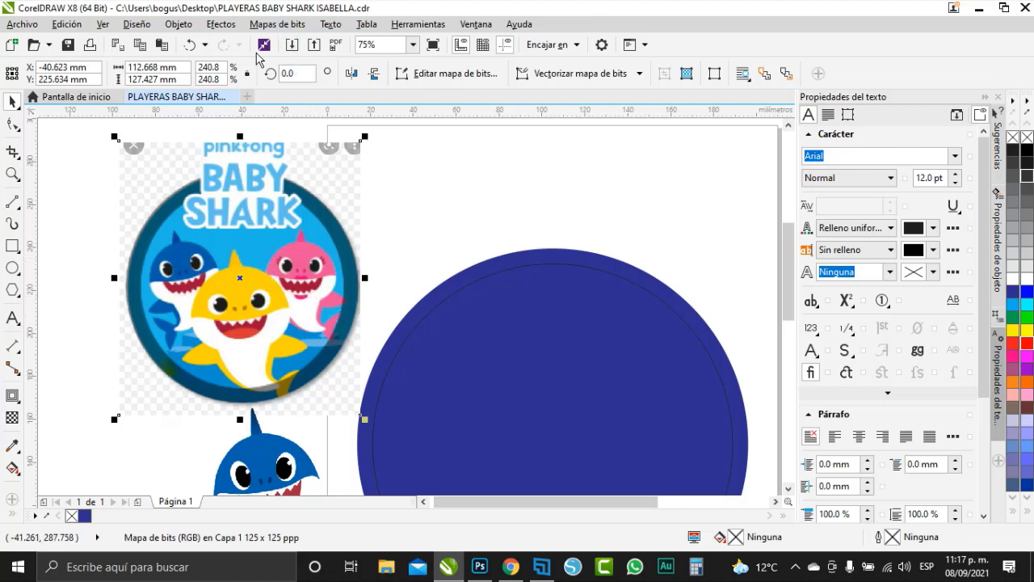
left_click(277, 26)
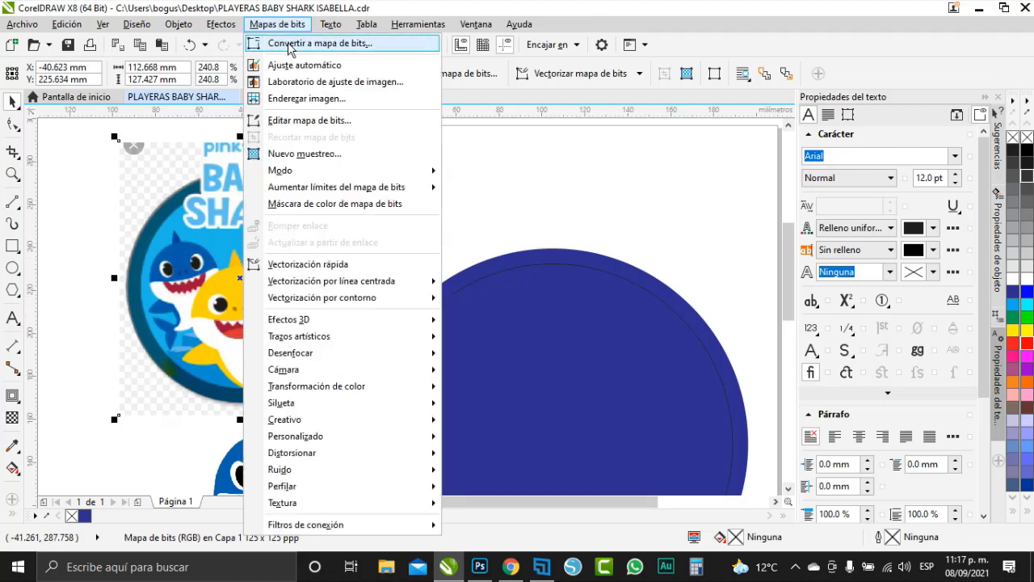
left_click(312, 42)
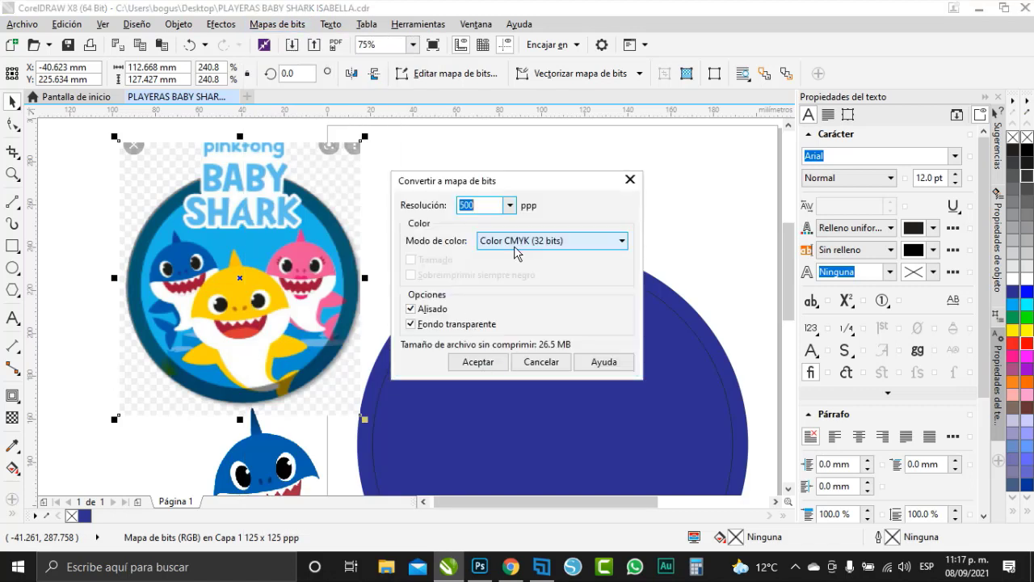
left_click(457, 365)
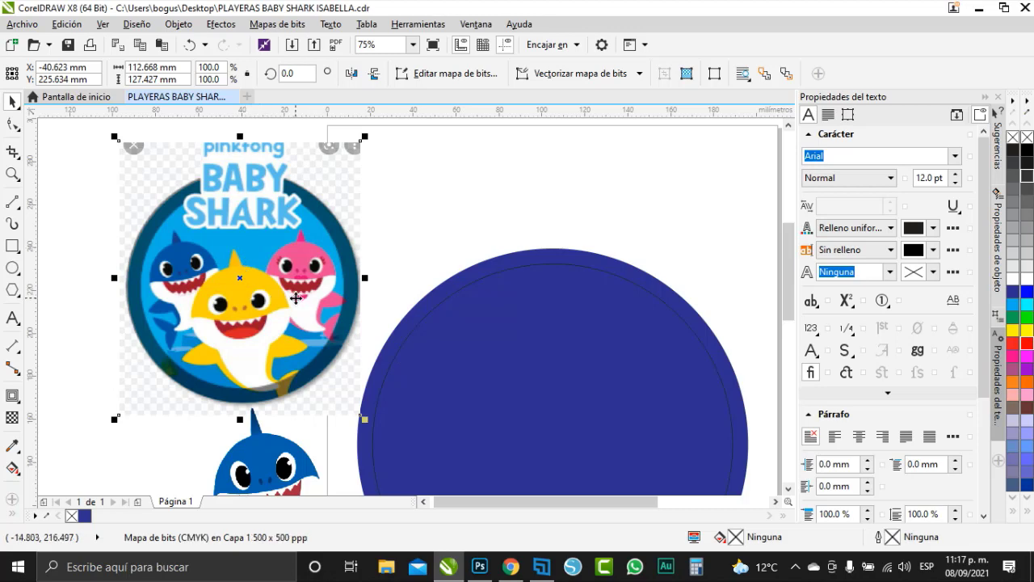
left_click_drag(276, 296, 254, 282)
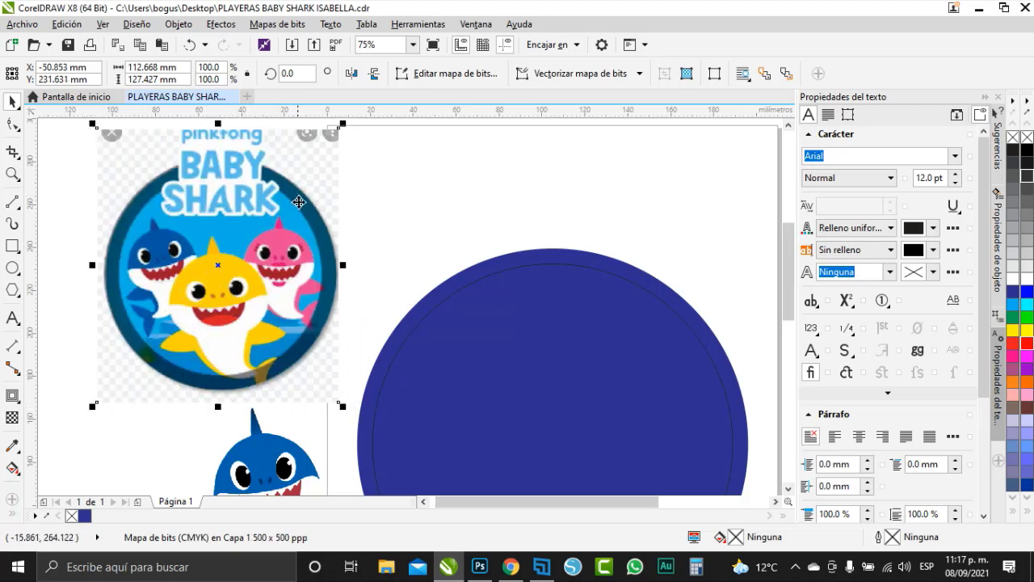
Sample the dark teal of the reference logo's outer ring and apply it as the outer circle's fill
left_click(13, 446)
scroll(299, 261, "up", 3)
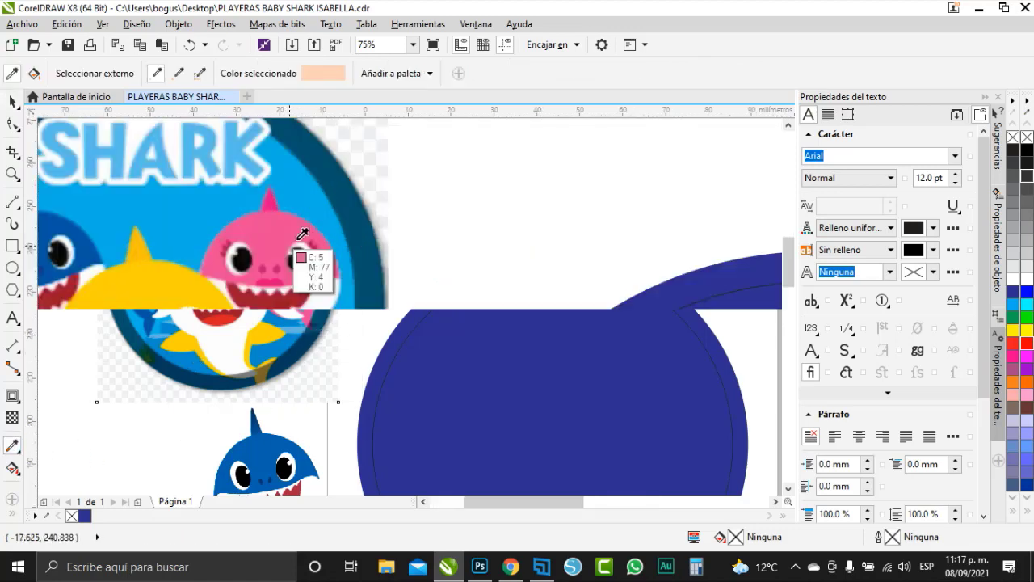
left_click(404, 165)
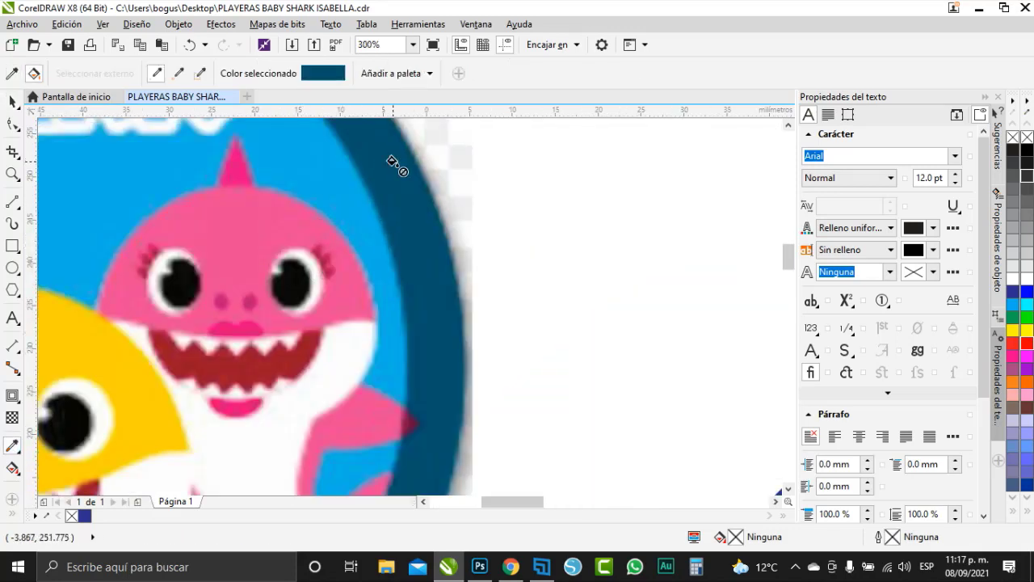
scroll(321, 178, "down", 4)
scroll(401, 397, "up", 3)
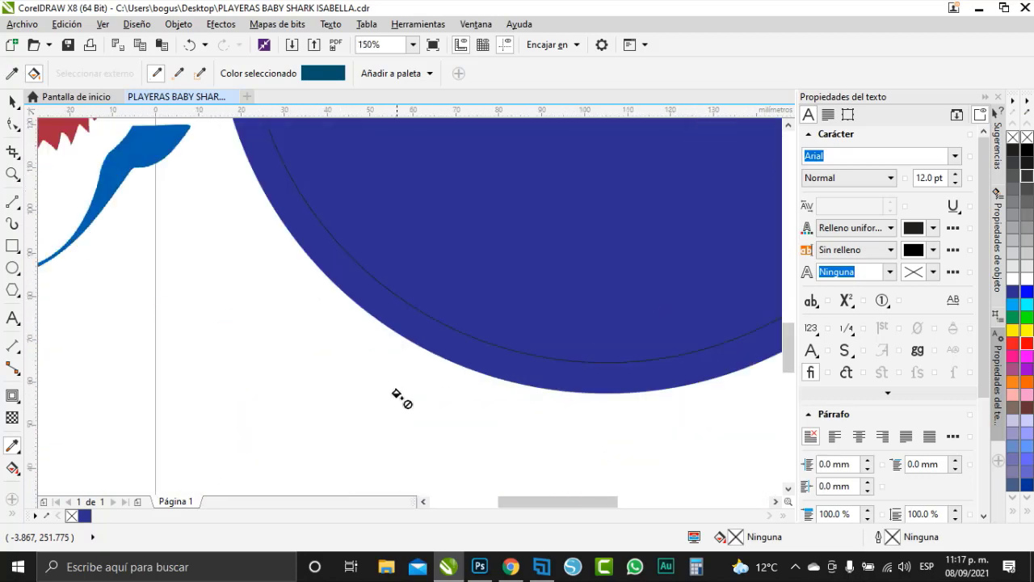
left_click(447, 345)
scroll(428, 378, "down", 3)
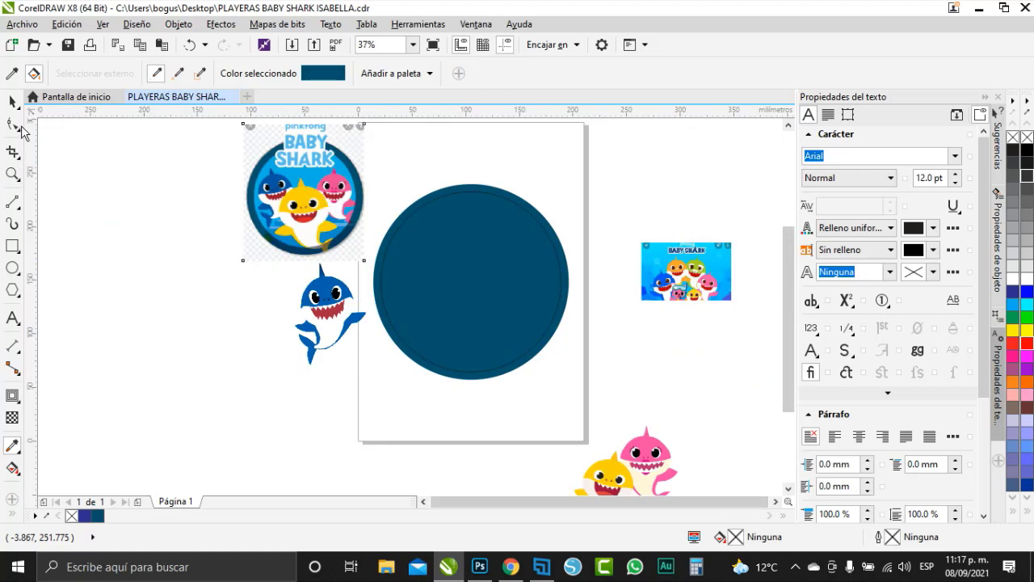
Fill the inner 168 mm circle with cyan C100 M0 Y0 K0
left_click(12, 101)
left_click(347, 410)
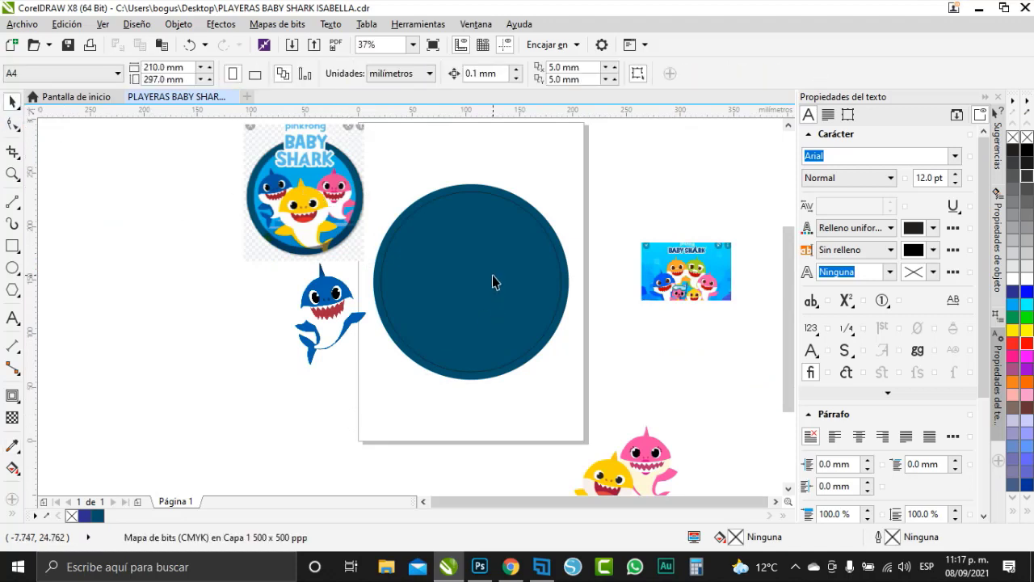
left_click(469, 236)
scroll(329, 198, "up", 2)
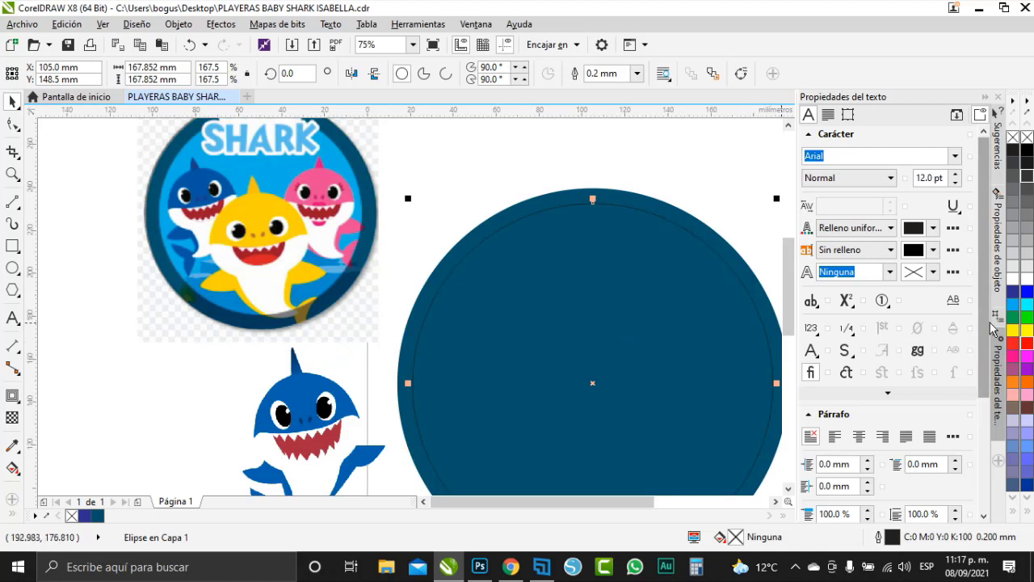
left_click(1013, 311)
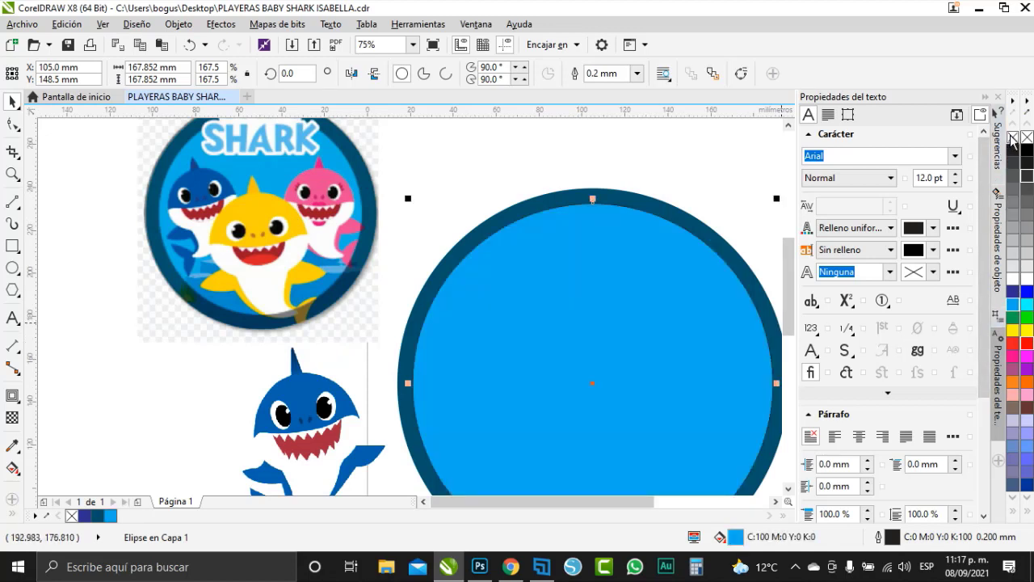
Remove the inner circle's outline and change its uniform cyan fill to a linear fountain fill
right_click(1013, 137)
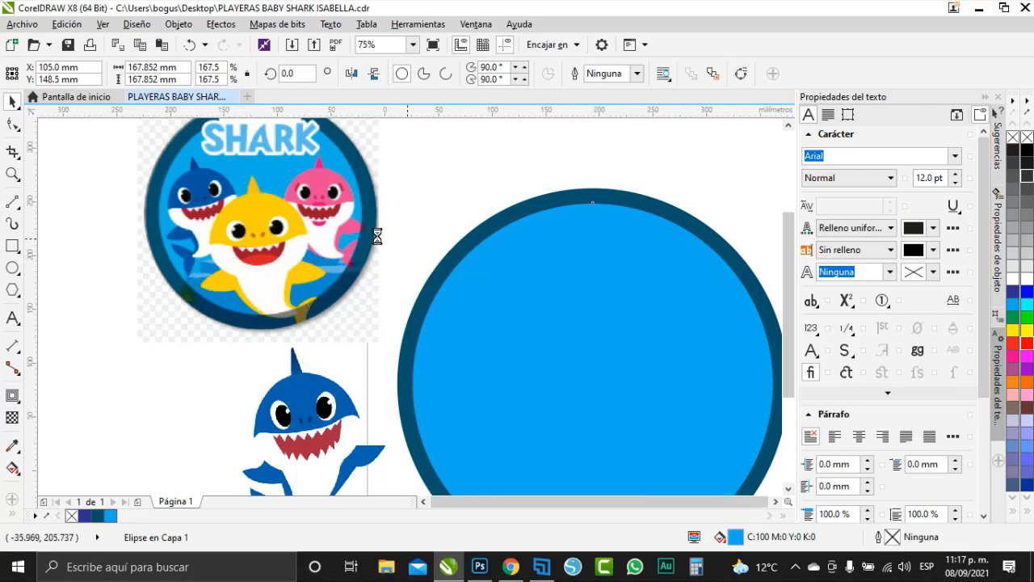
scroll(377, 233, "down", 2)
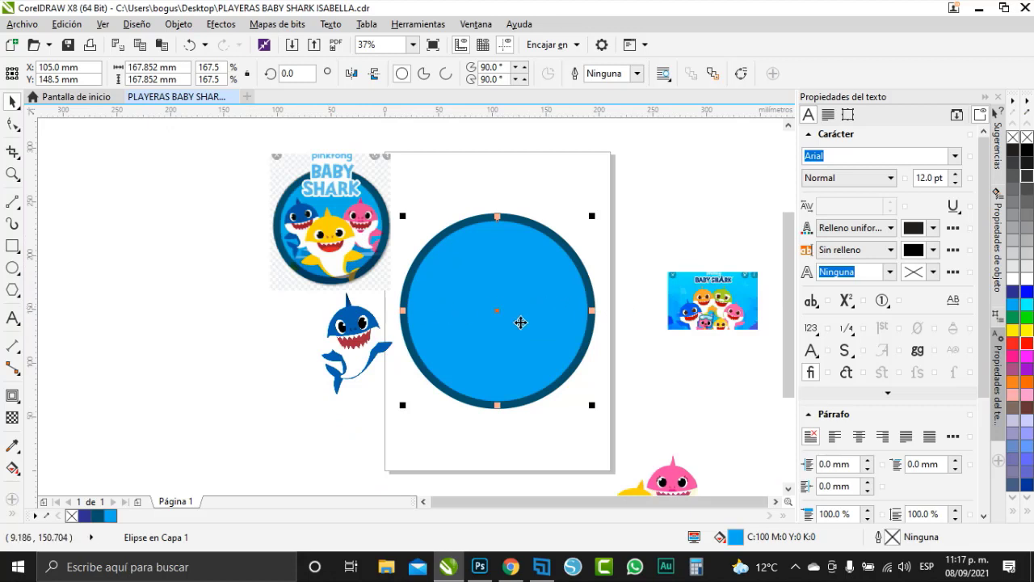
double_click(734, 539)
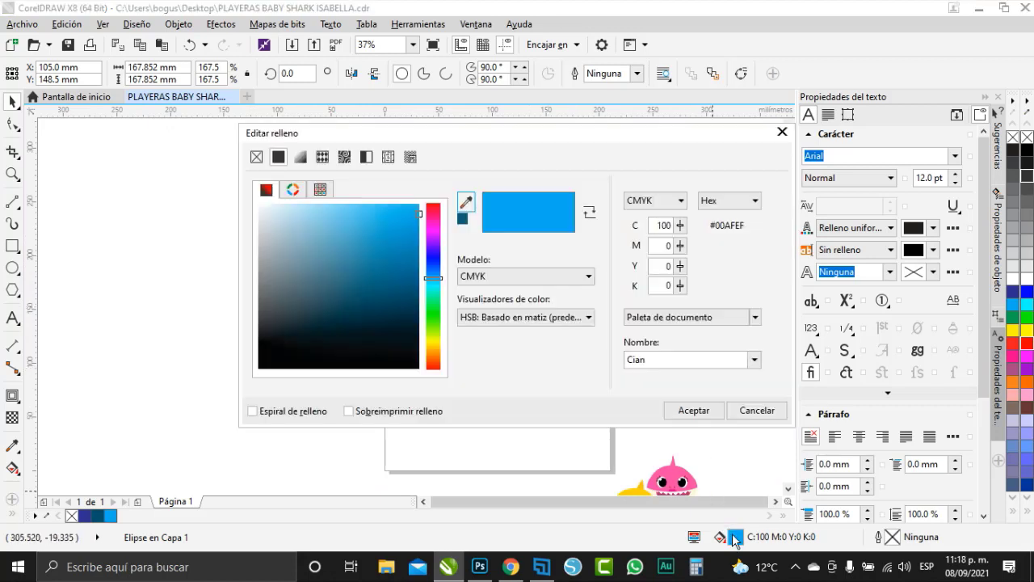
left_click_drag(412, 136, 623, 151)
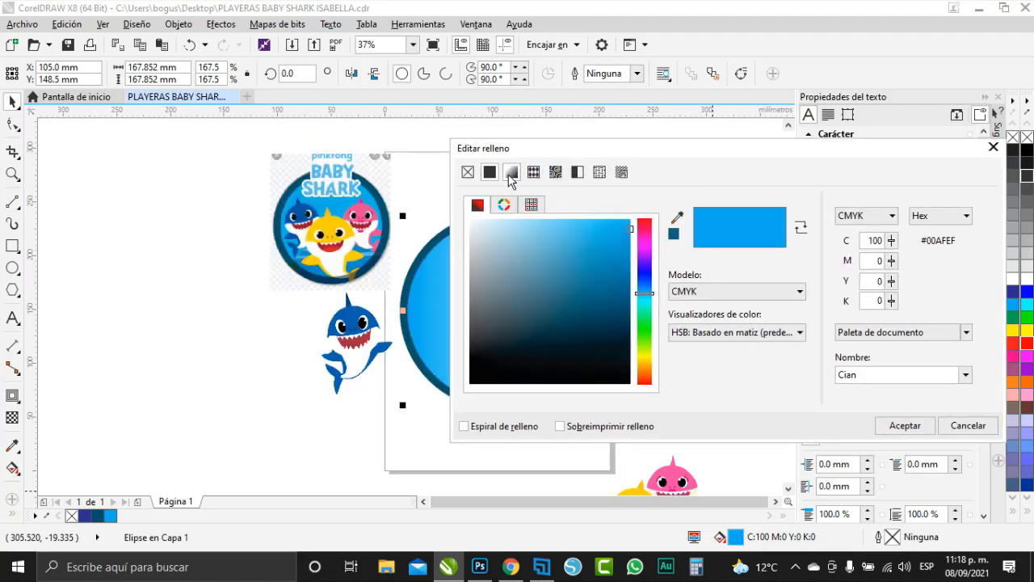
left_click(510, 177)
left_click_drag(555, 154, 749, 152)
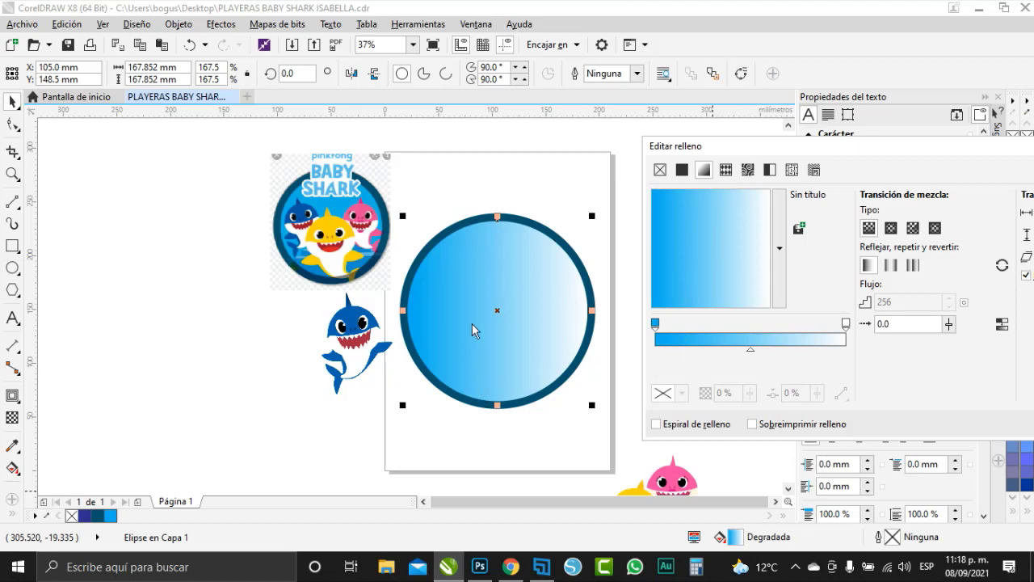
Set the gradient's end colour to C100 M30 Y0 K0 and move the blend midpoint to 81%
left_click(846, 324)
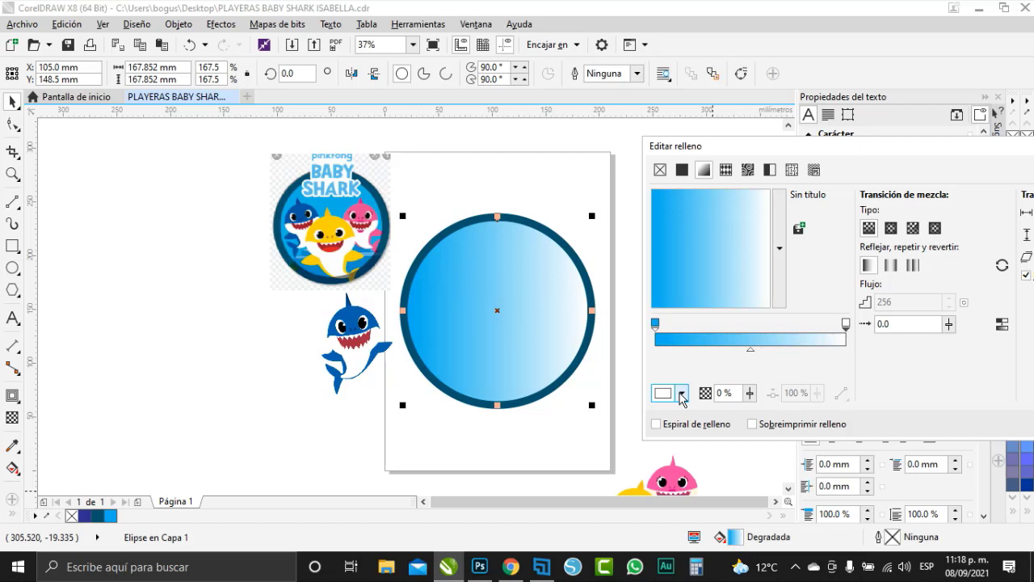
left_click(681, 393)
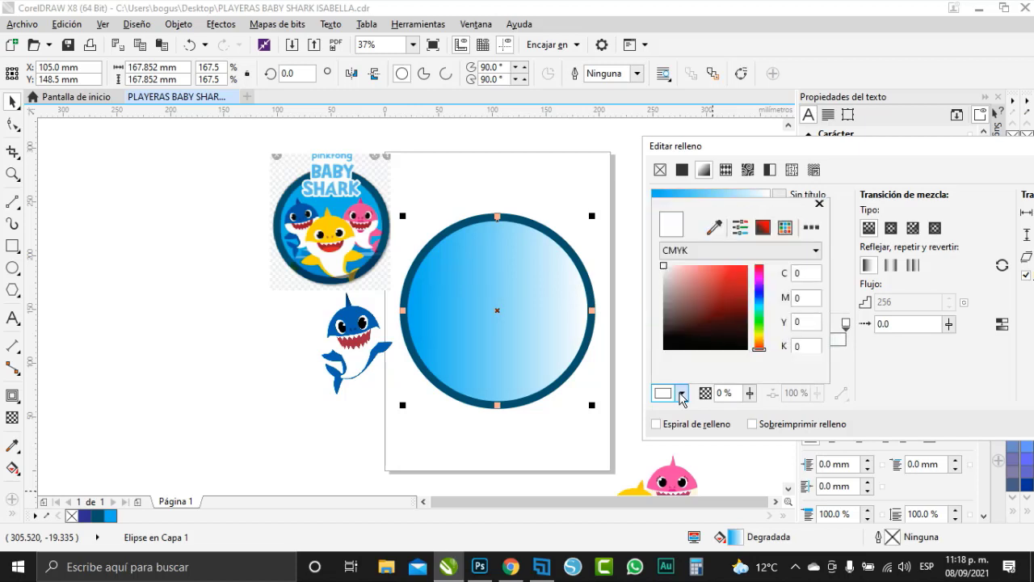
left_click(801, 275)
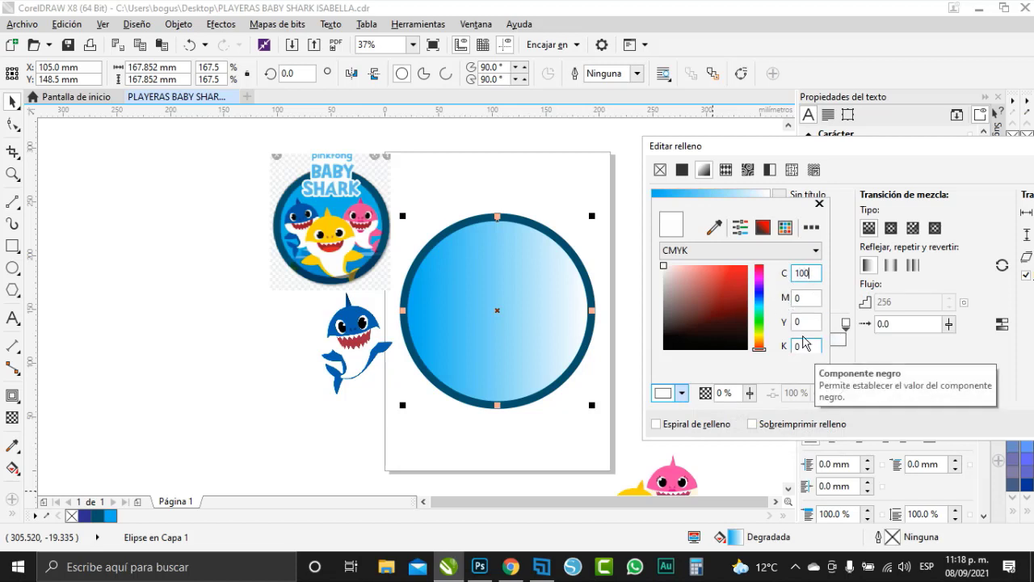
left_click(800, 297)
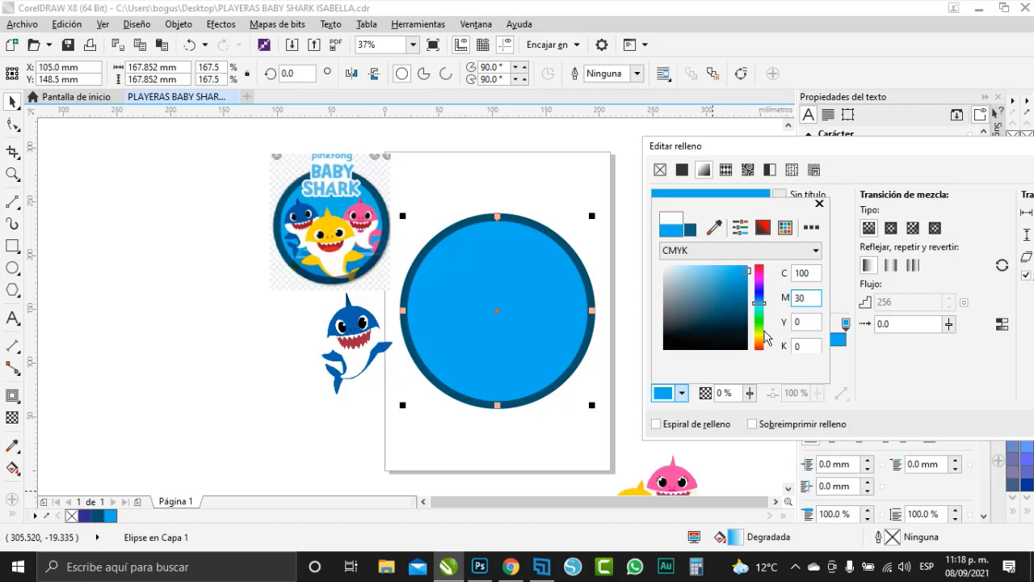
key("Return")
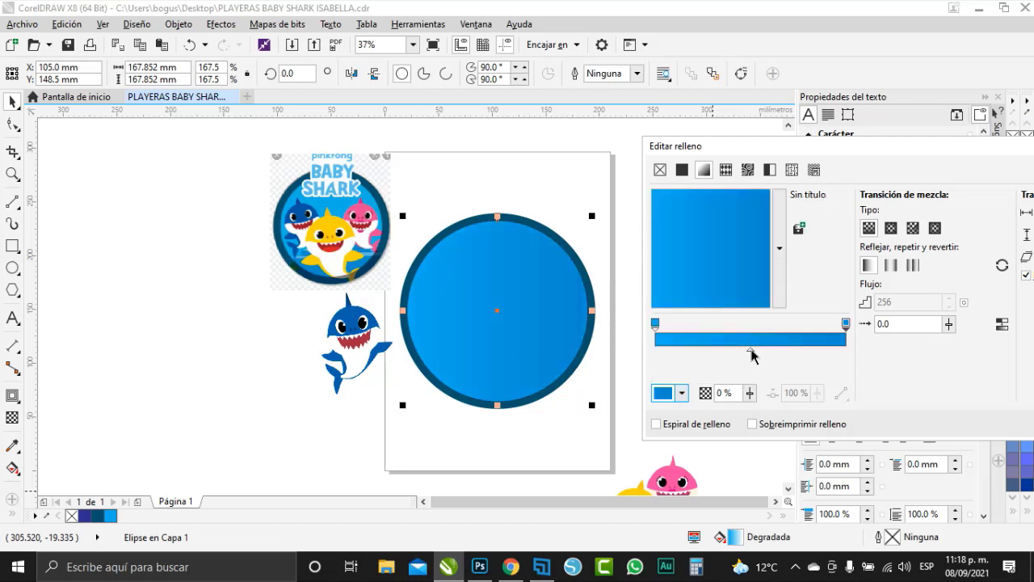
left_click_drag(751, 352, 810, 355)
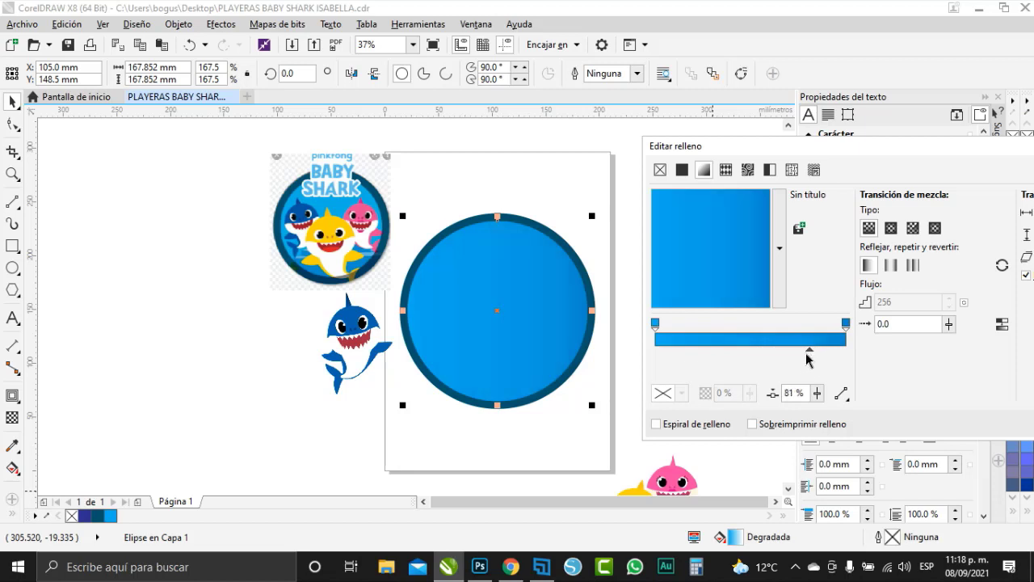
Rotate the inner circle's gradient 90°, accept the fill, and mirror the circle vertically
left_click_drag(832, 148, 51, 132)
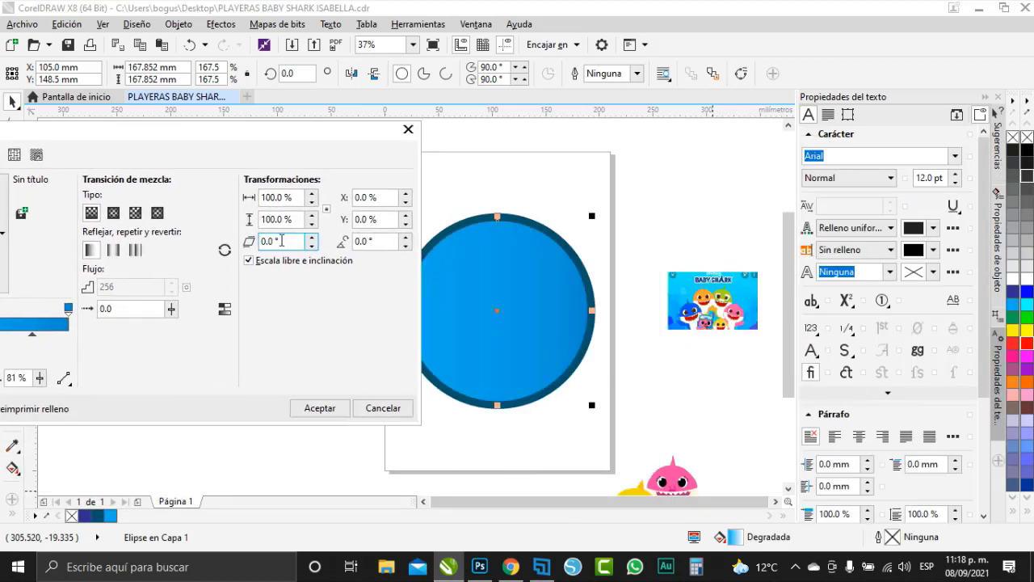
left_click_drag(381, 241, 339, 250)
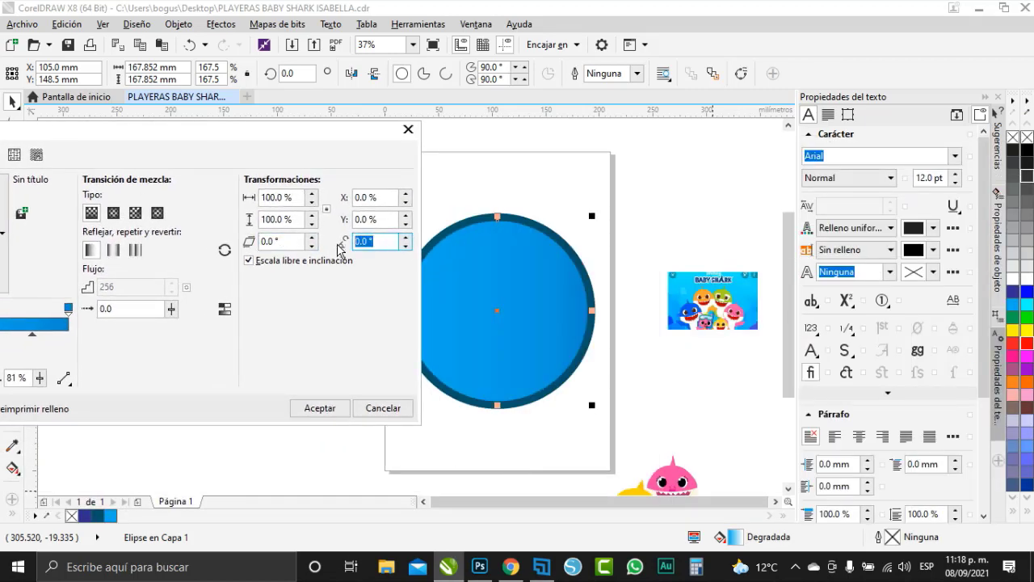
type("90")
key("Return")
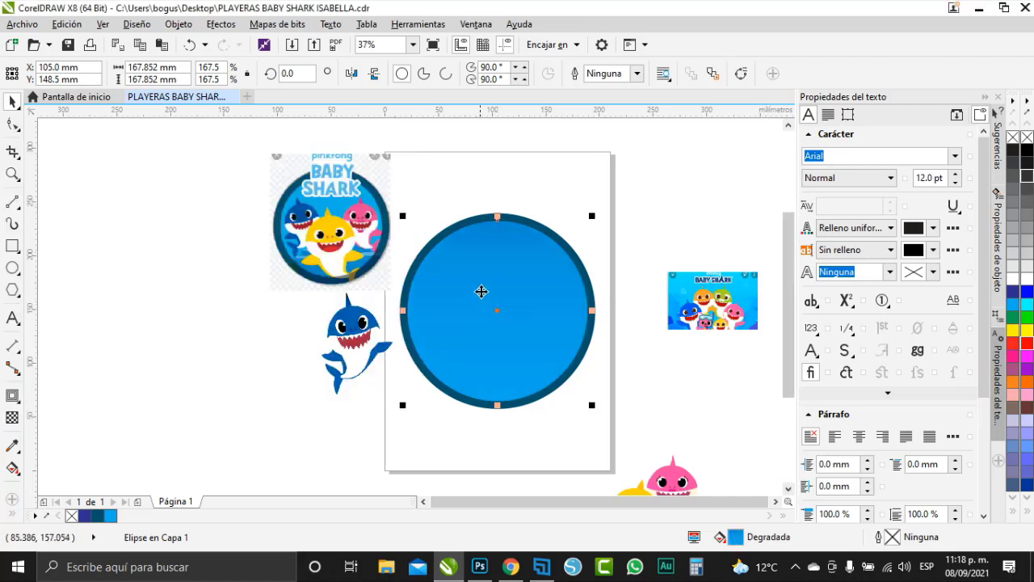
left_click(374, 75)
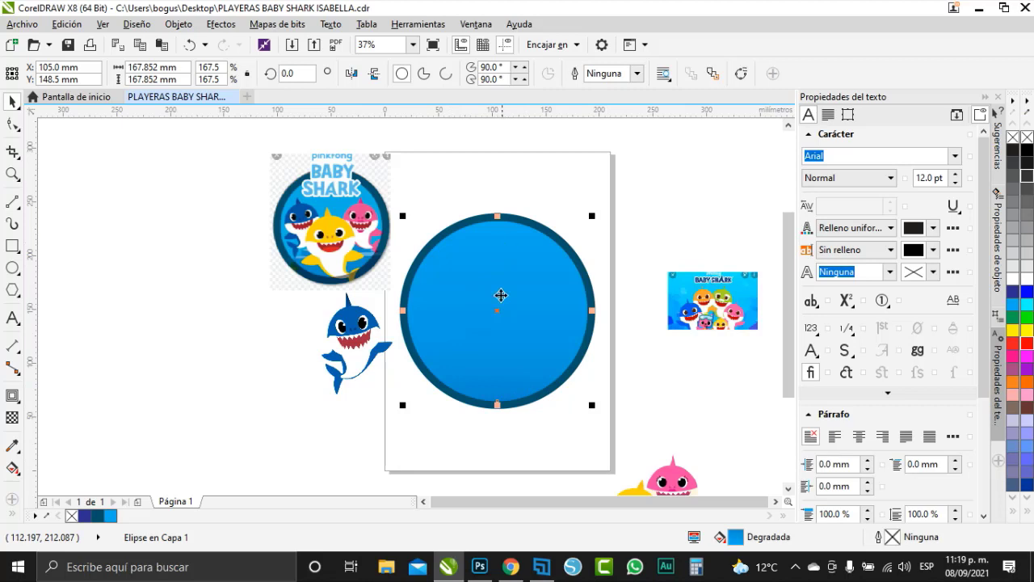
Recolour the outer ring circle with dark blue C100 M100 Y0 K0
left_click(473, 442)
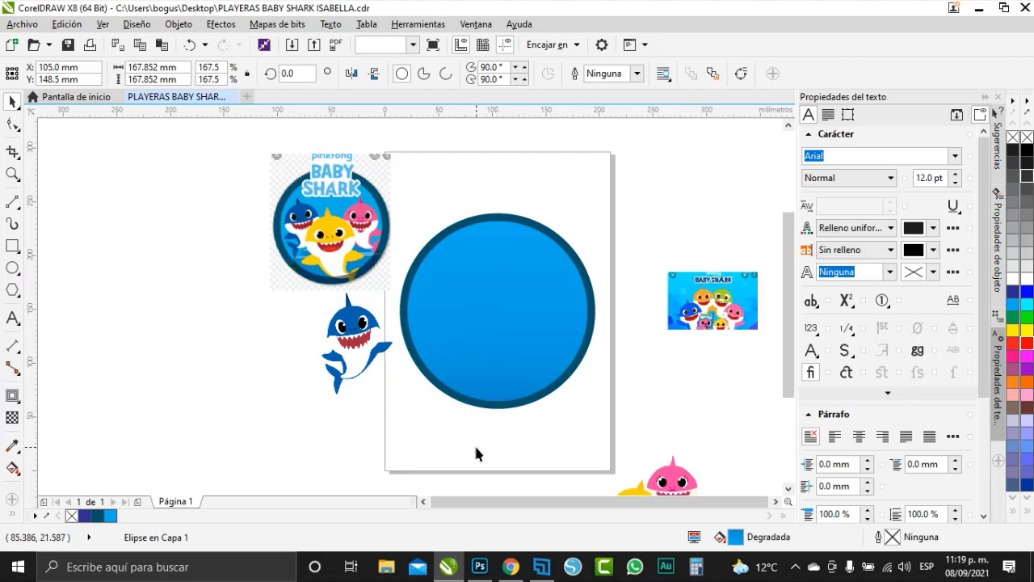
left_click(496, 408)
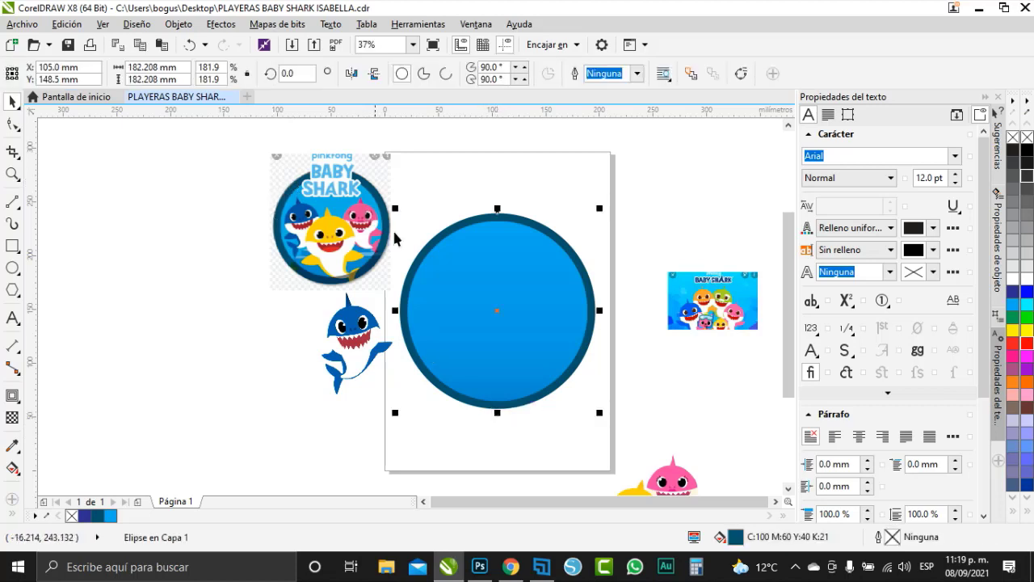
left_click(1013, 513)
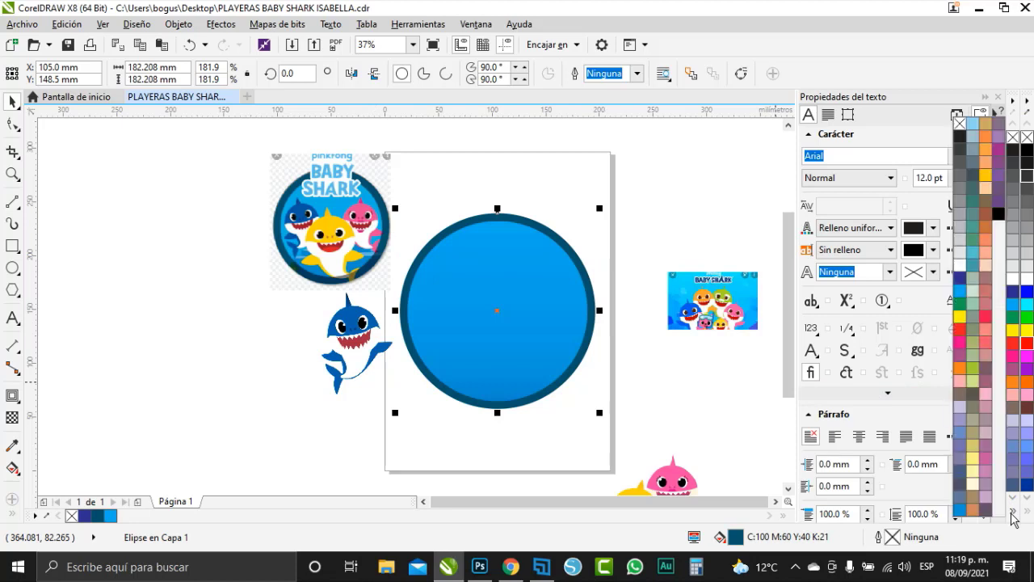
right_click(961, 279)
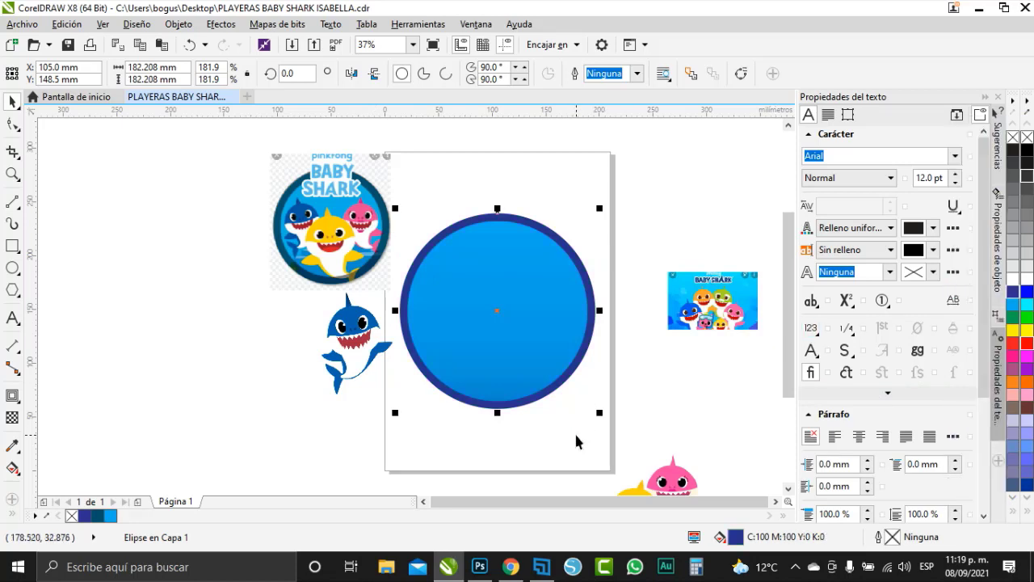
Move the blue shark onto the middle of the gradient circle and bring it in front of the circles
left_click(367, 361)
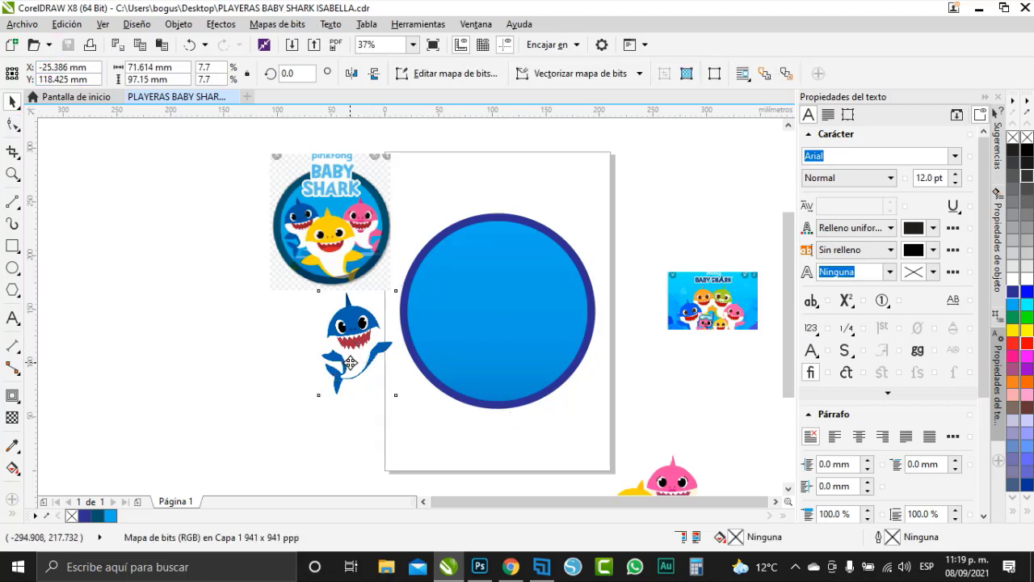
left_click_drag(349, 365, 497, 338)
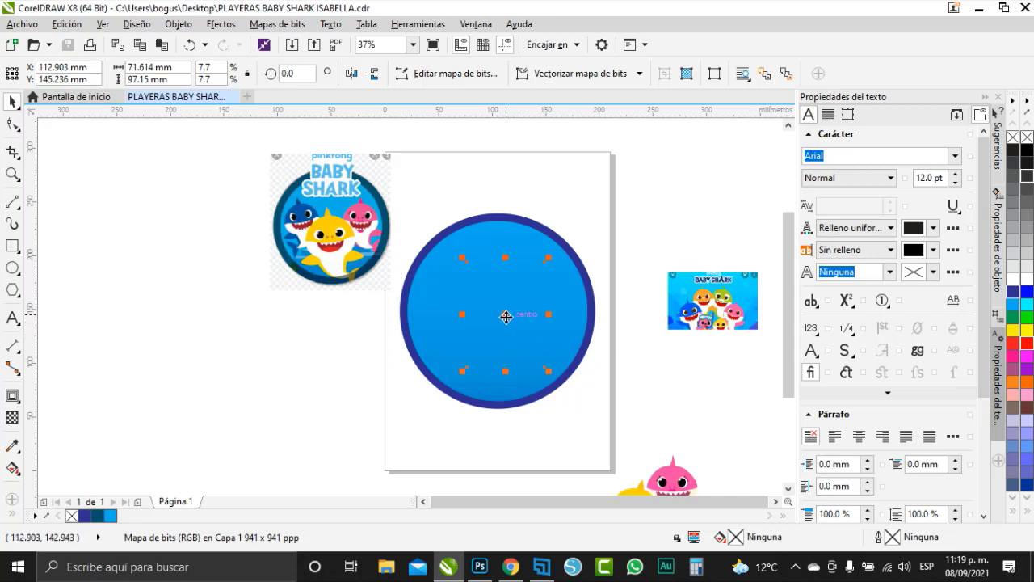
right_click(509, 321)
key("Escape")
left_click(323, 427)
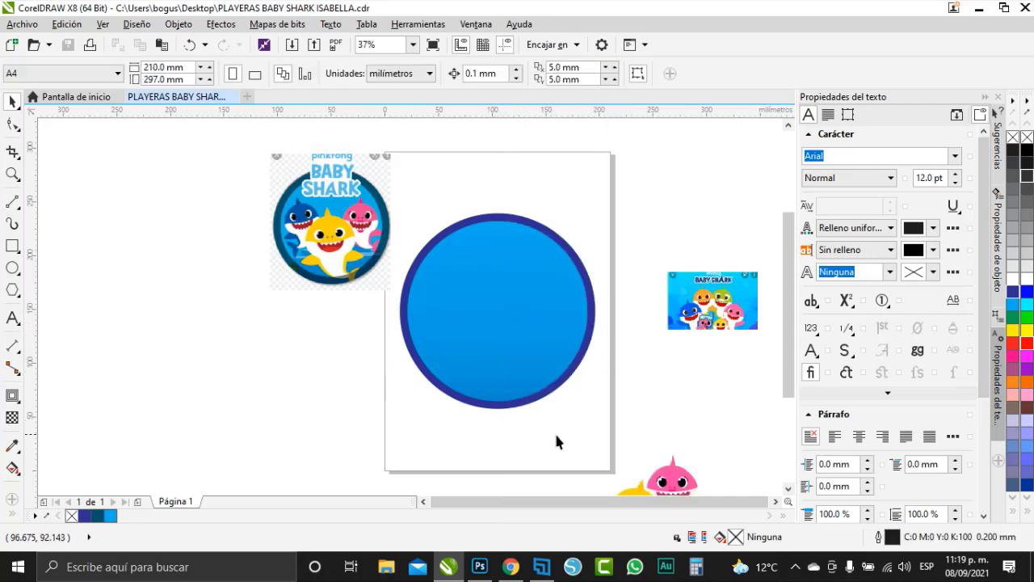
key("Tab")
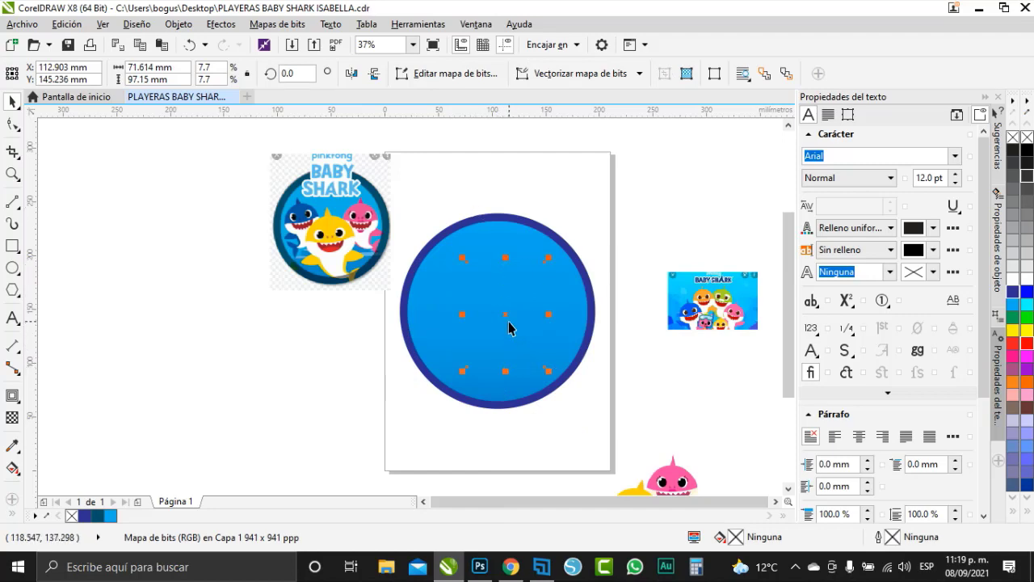
right_click(506, 317)
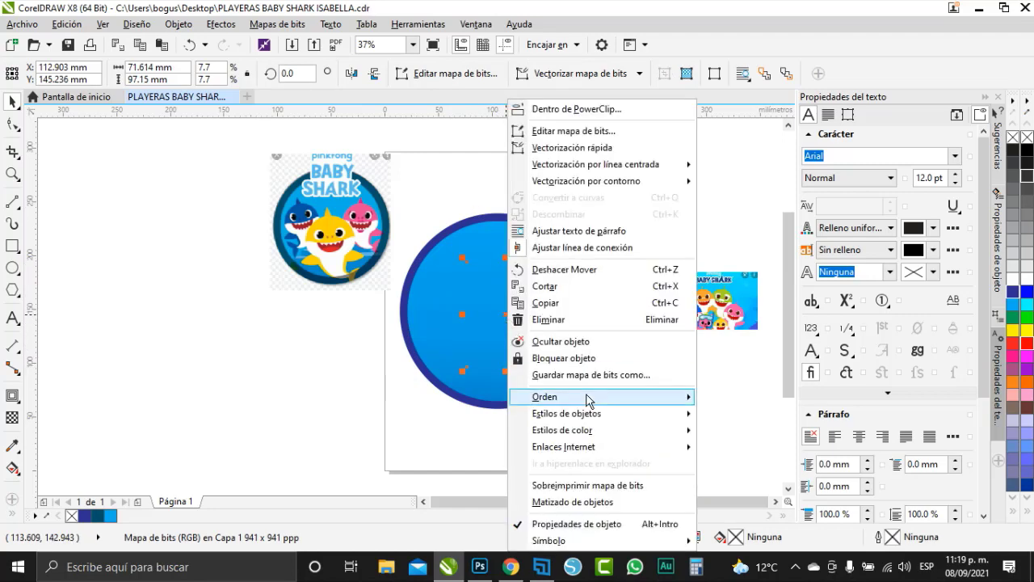
mouse_move(687, 396)
left_click(719, 391)
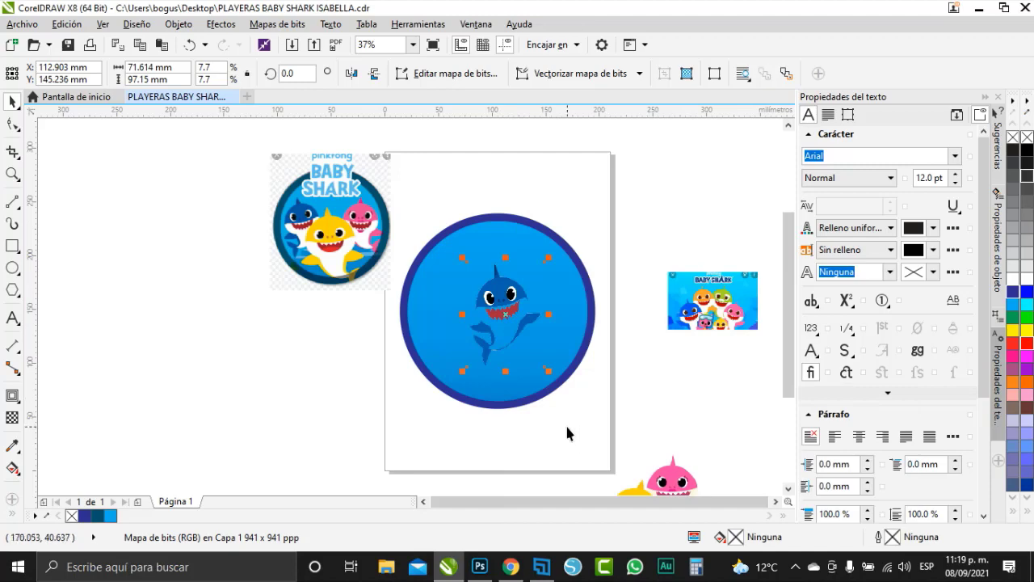
Examine the blue shark's mouth, belly and fin areas on the circle and compare them with the reference logo
scroll(507, 336, "up", 2)
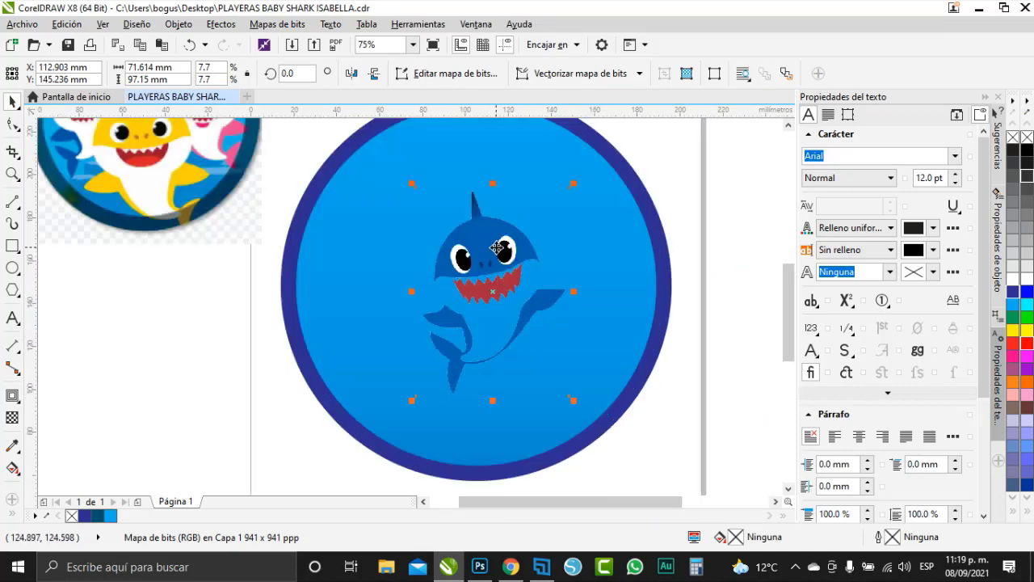
scroll(496, 248, "down", 1)
scroll(453, 281, "up", 2)
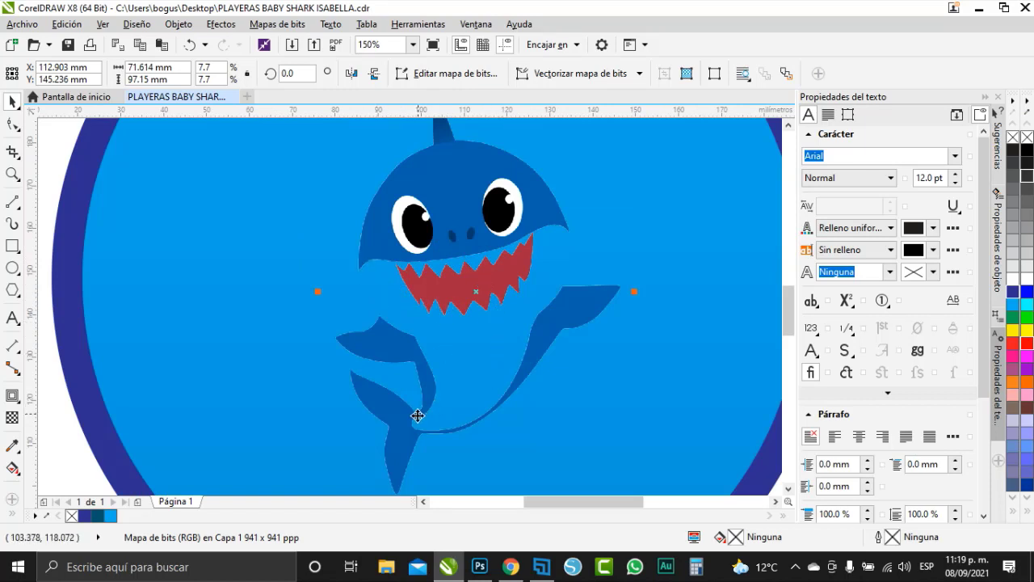
scroll(342, 224, "down", 1)
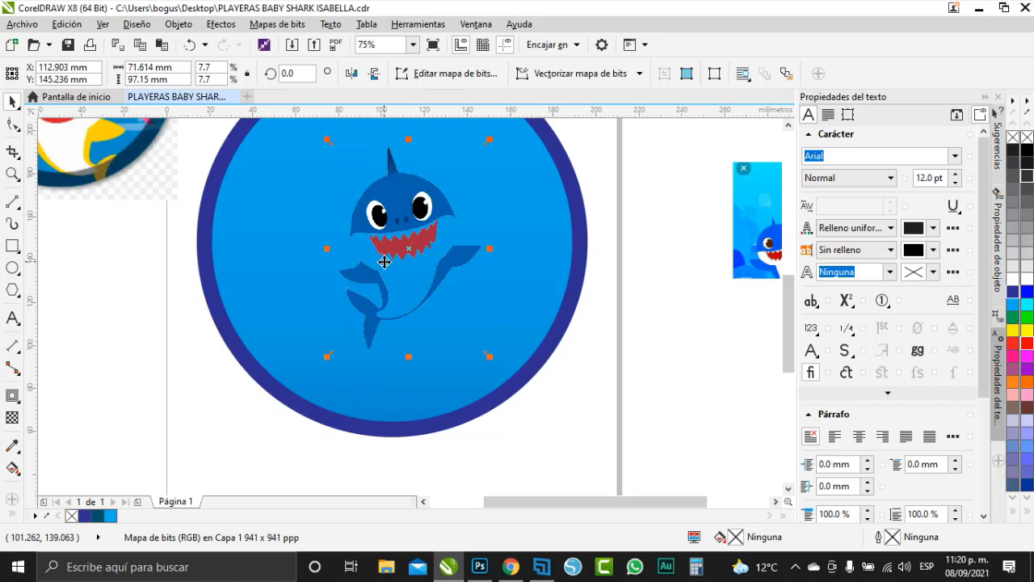
scroll(557, 291, "down", 1)
scroll(308, 153, "up", 1)
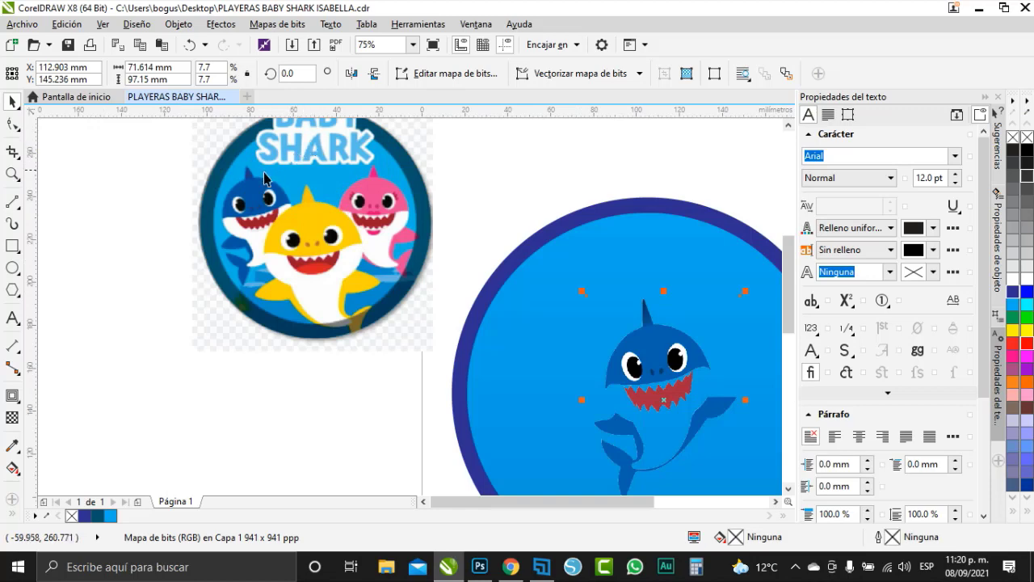
scroll(265, 177, "up", 1)
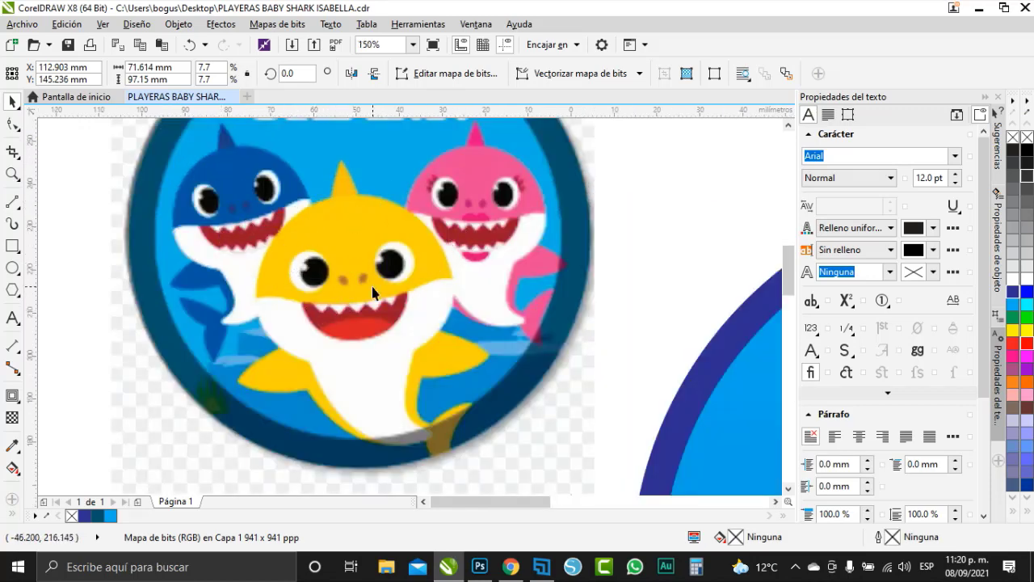
scroll(264, 271, "down", 1)
scroll(696, 458, "up", 1)
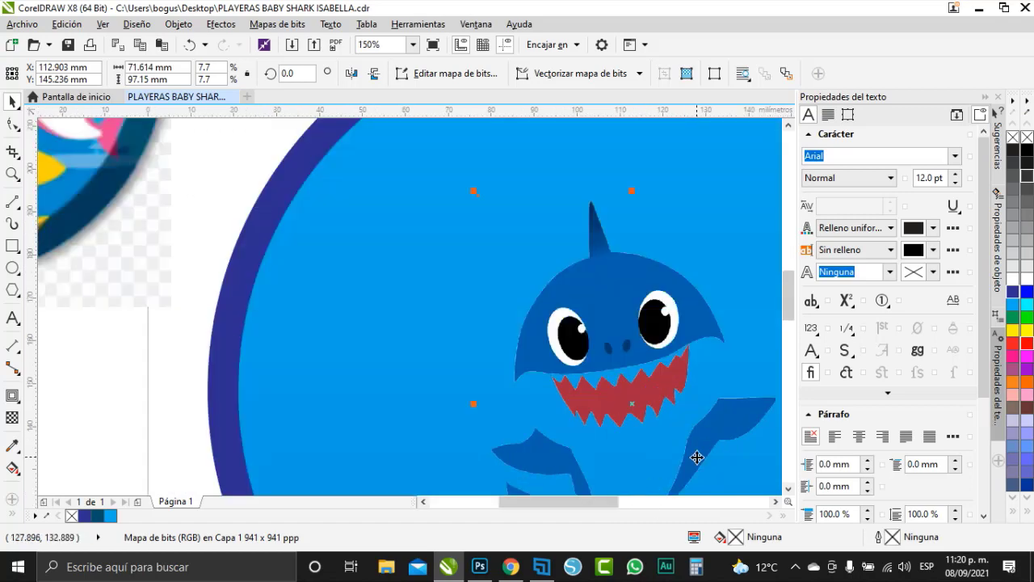
scroll(491, 403, "down", 1)
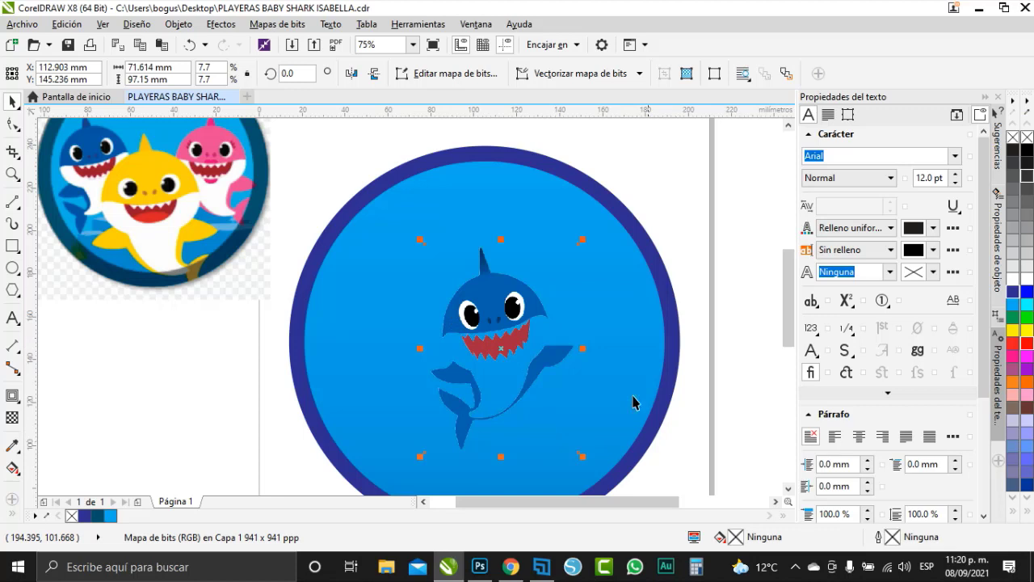
Shift the blue shark up and left within the circle, and start a Bézier belly outline from its left cheek down through the left fin
left_click_drag(510, 351, 472, 333)
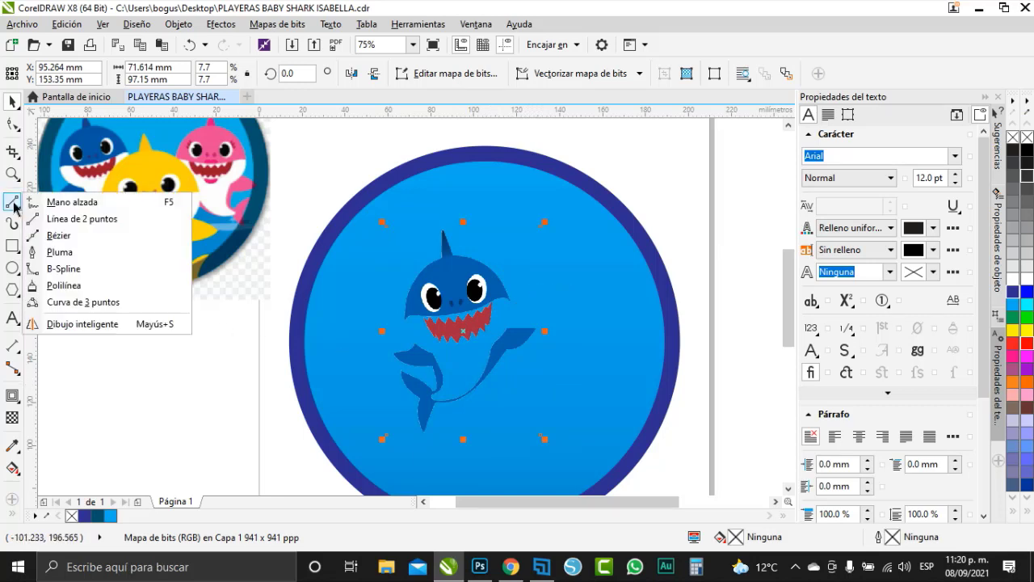
left_click(58, 237)
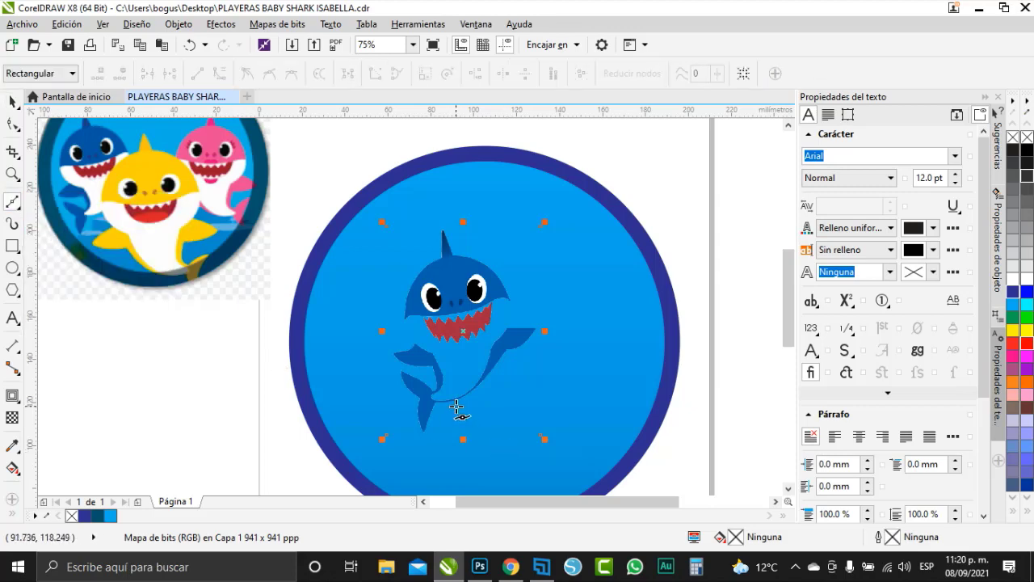
scroll(446, 389, "up", 2)
scroll(415, 368, "down", 2)
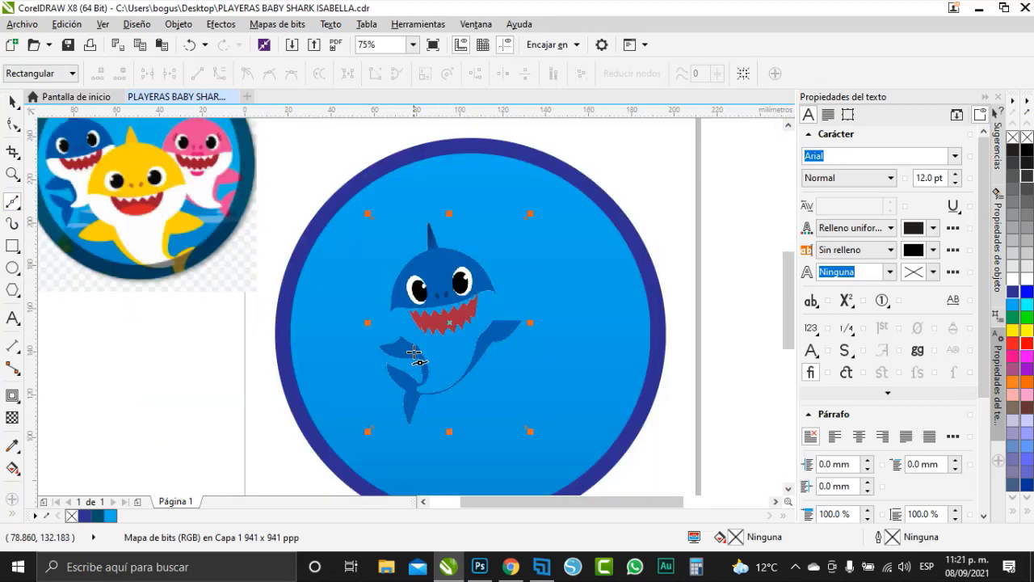
scroll(413, 352, "up", 4)
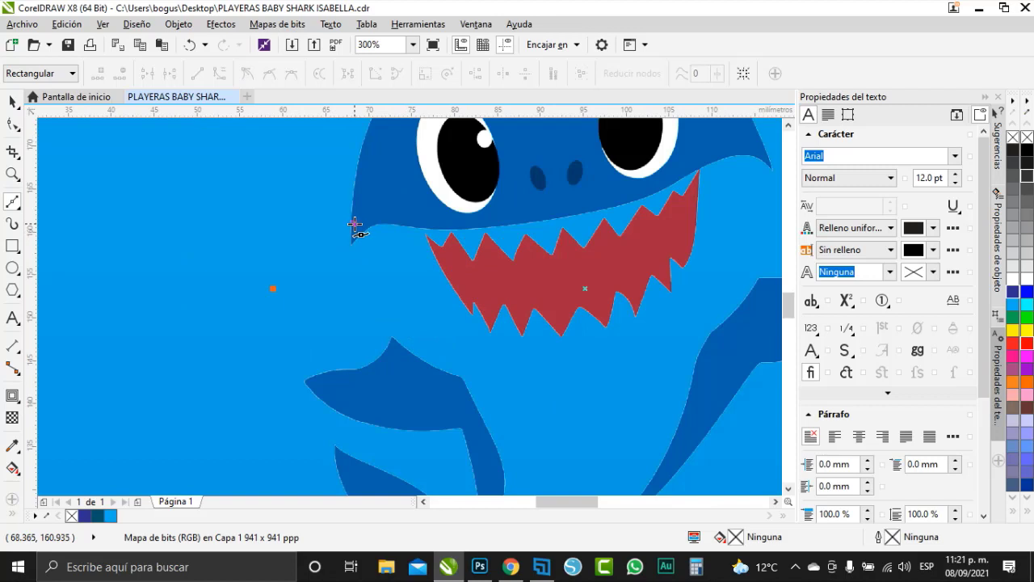
left_click(355, 224)
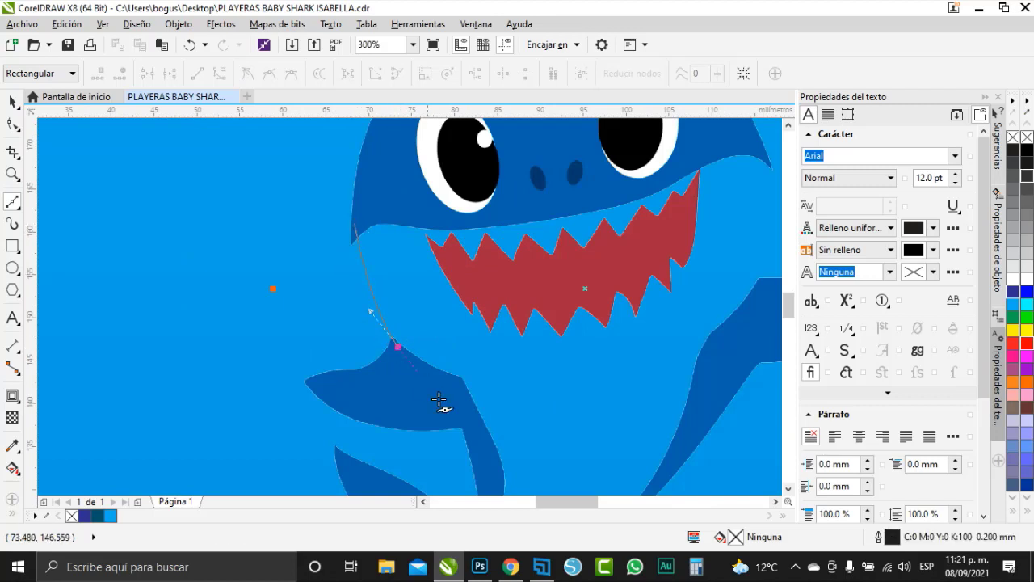
left_click_drag(439, 399, 460, 422)
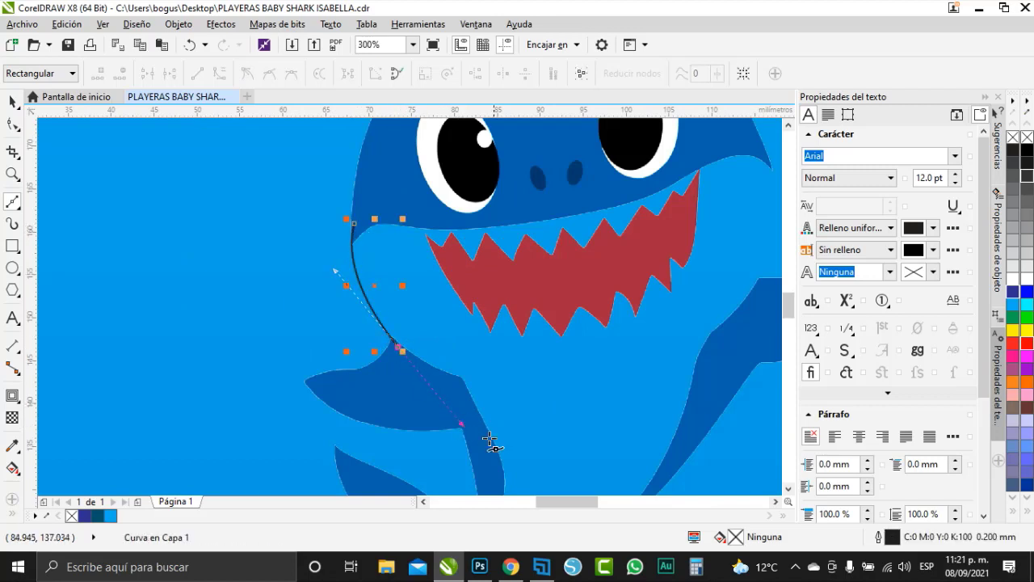
left_click(488, 443)
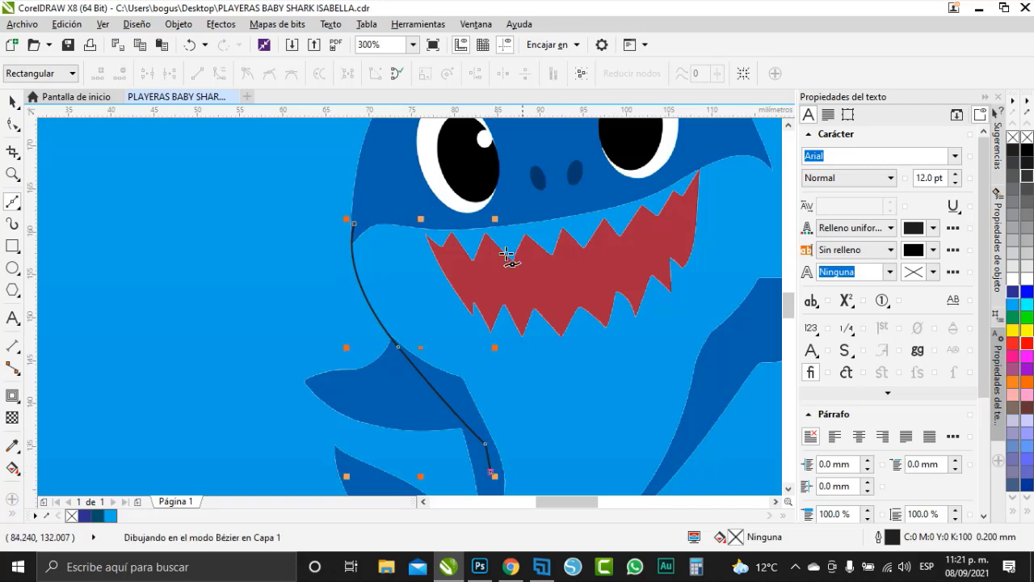
Continue the Bézier outline inside the dark blue side band, around the tail joint and onto the lower belly edge
scroll(503, 251, "down", 3)
scroll(487, 323, "up", 3)
scroll(487, 260, "up", 2)
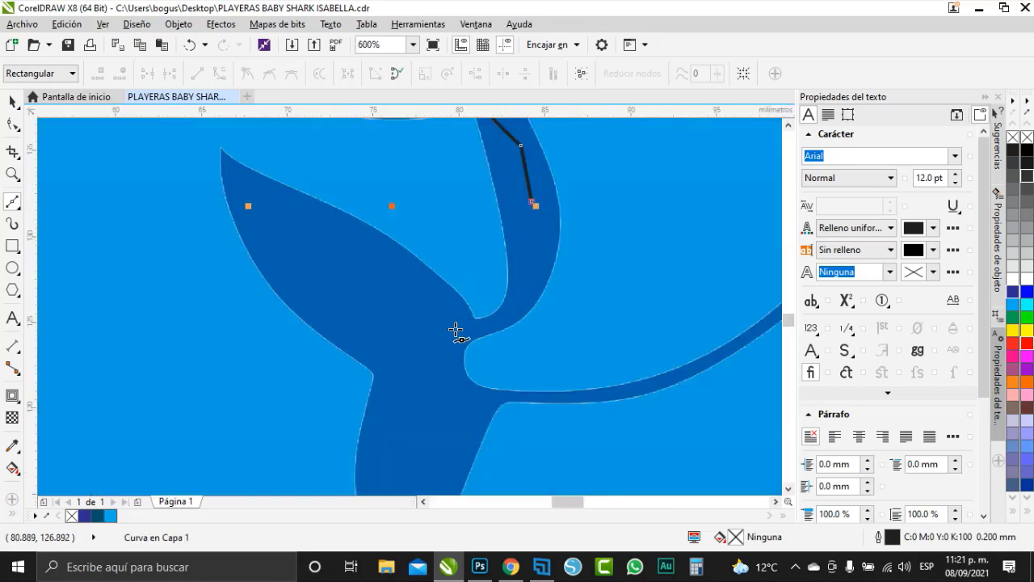
left_click_drag(454, 330, 378, 346)
left_click(455, 330)
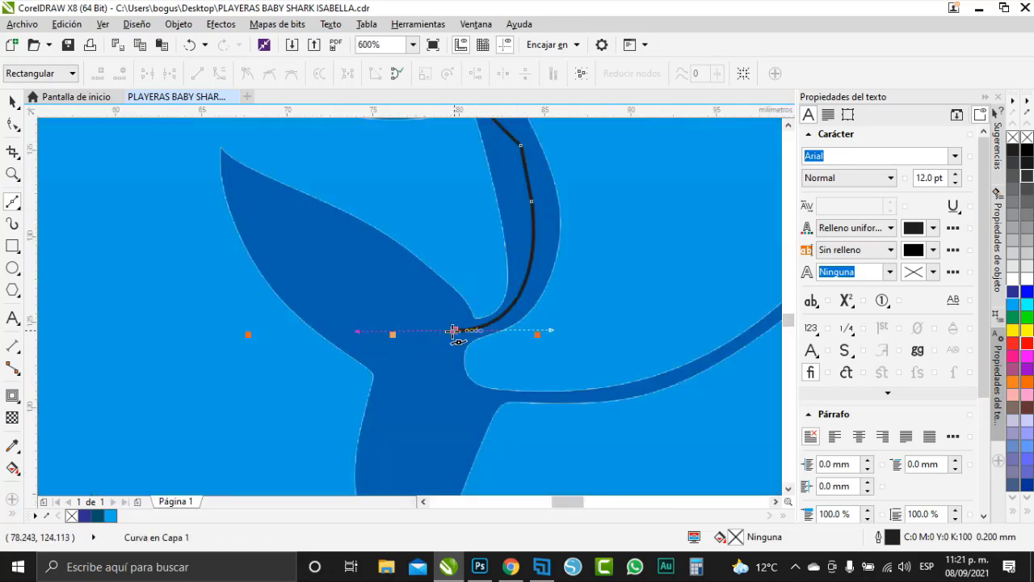
left_click_drag(473, 396, 503, 396)
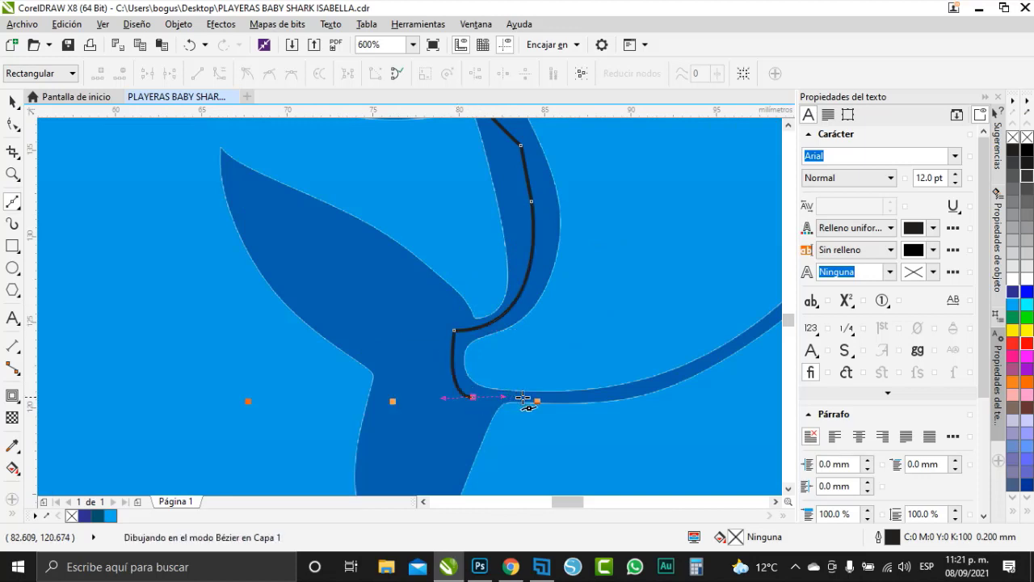
left_click(530, 396)
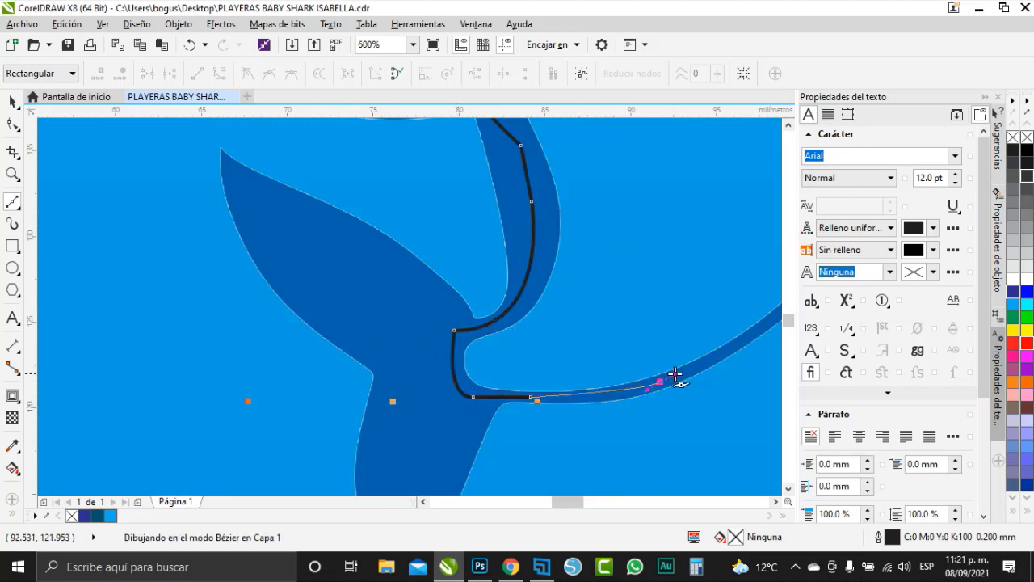
Extend the Bézier outline along the dark blue band of the lower belly up to the base of the right fin
scroll(300, 351, "down", 3)
scroll(457, 317, "up", 3)
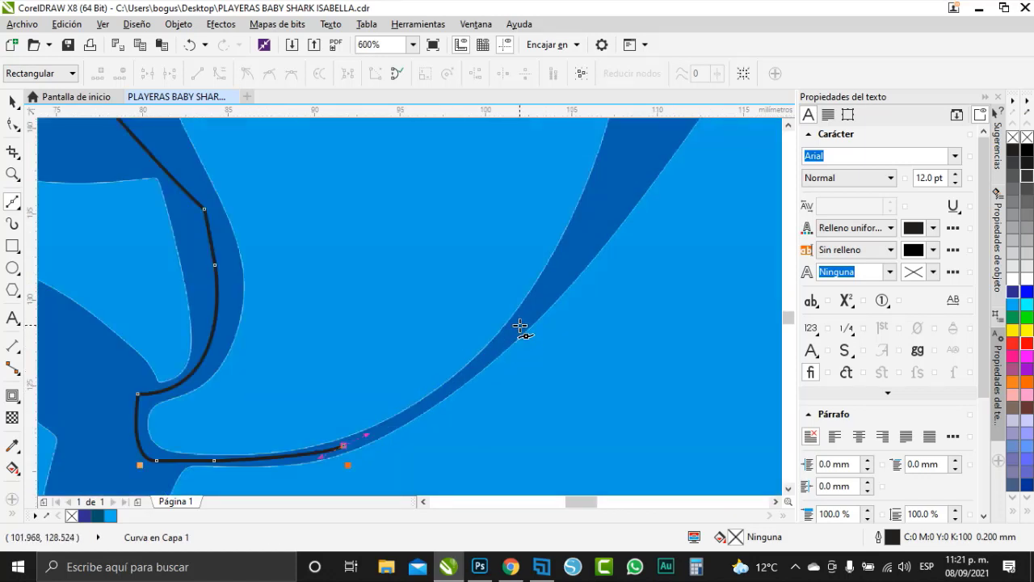
left_click_drag(520, 325, 587, 250)
scroll(533, 409, "down", 2)
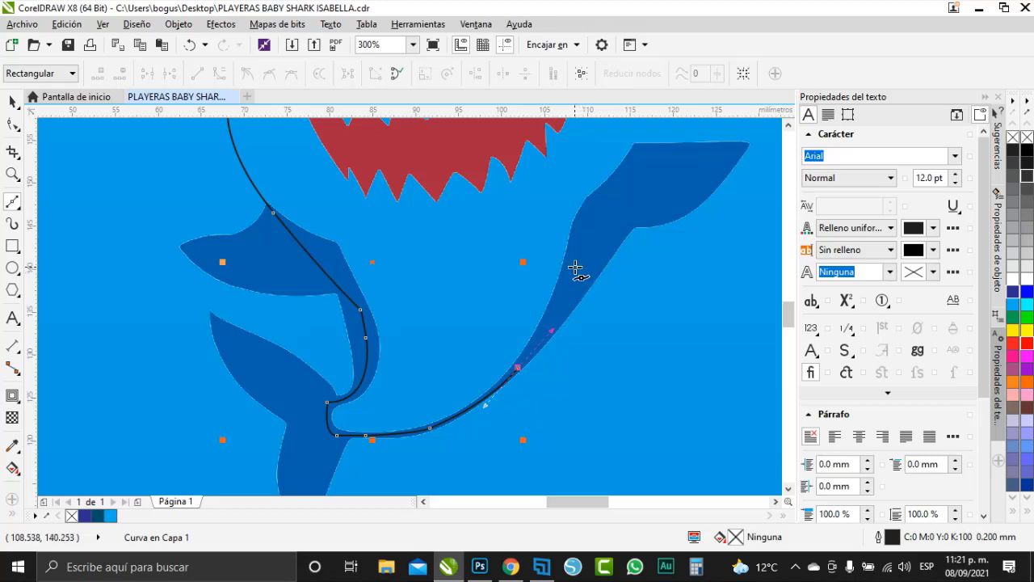
scroll(590, 268, "down", 2)
scroll(557, 271, "up", 2)
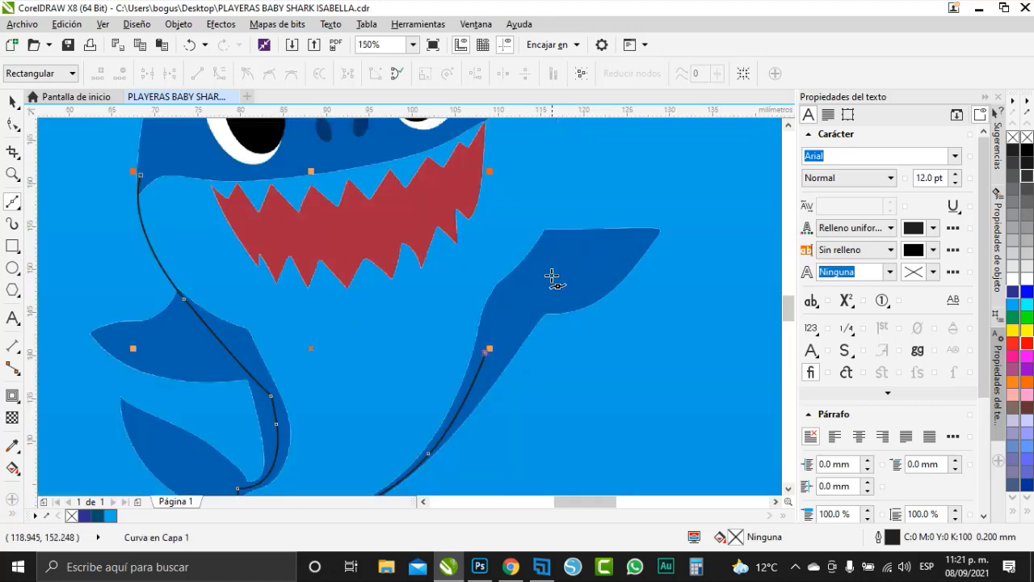
Carry the Bézier outline through the inner part of the right fin and curve it up to the head's right corner
left_click(509, 288)
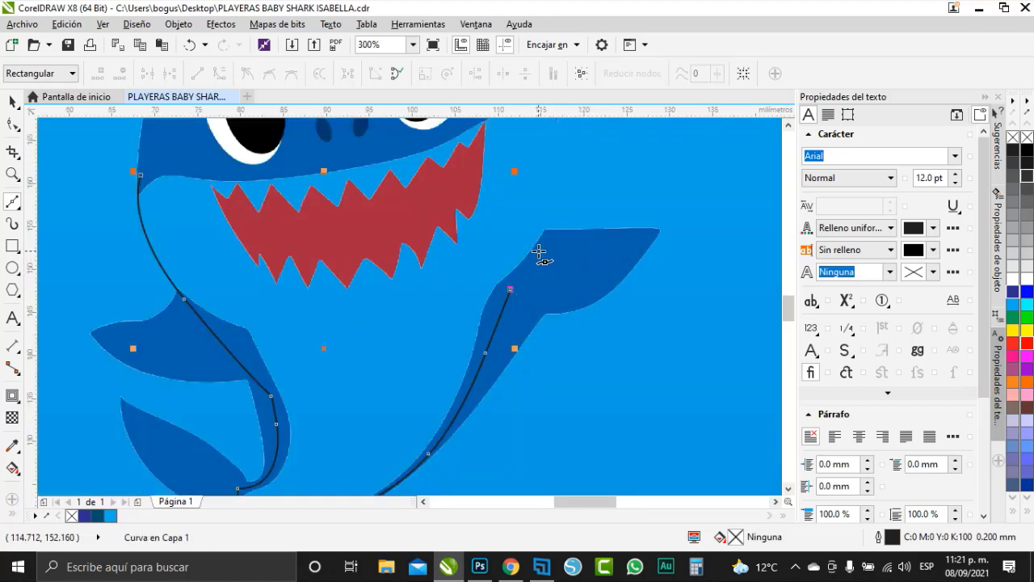
scroll(539, 253, "up", 2)
left_click(533, 254)
scroll(511, 378, "down", 2)
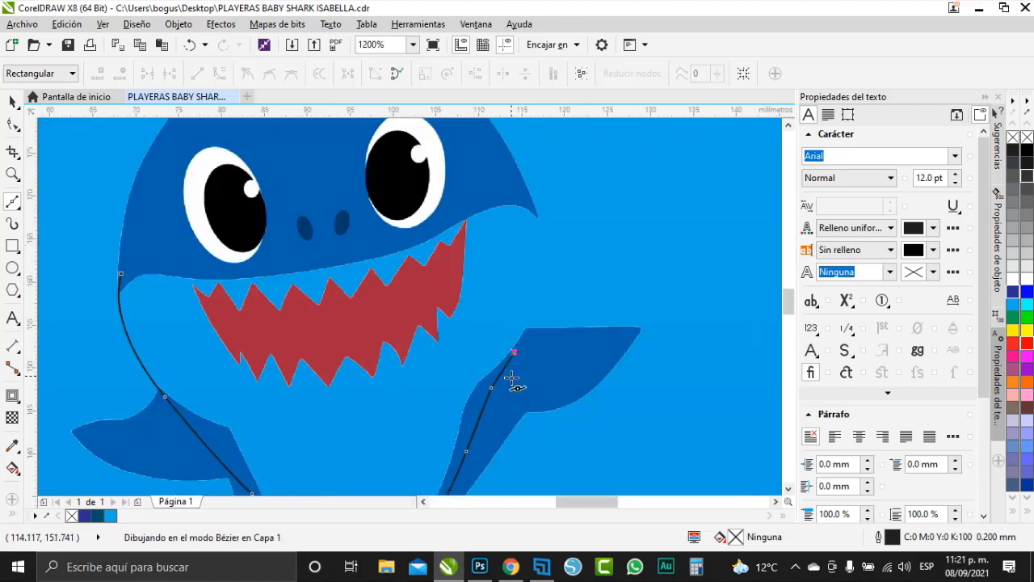
key("space")
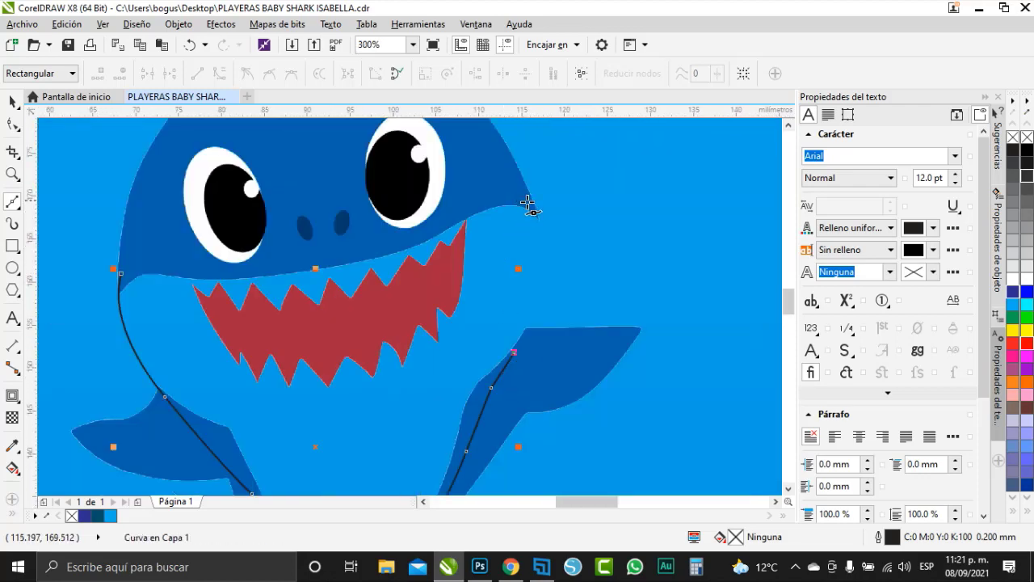
left_click_drag(531, 202, 498, 150)
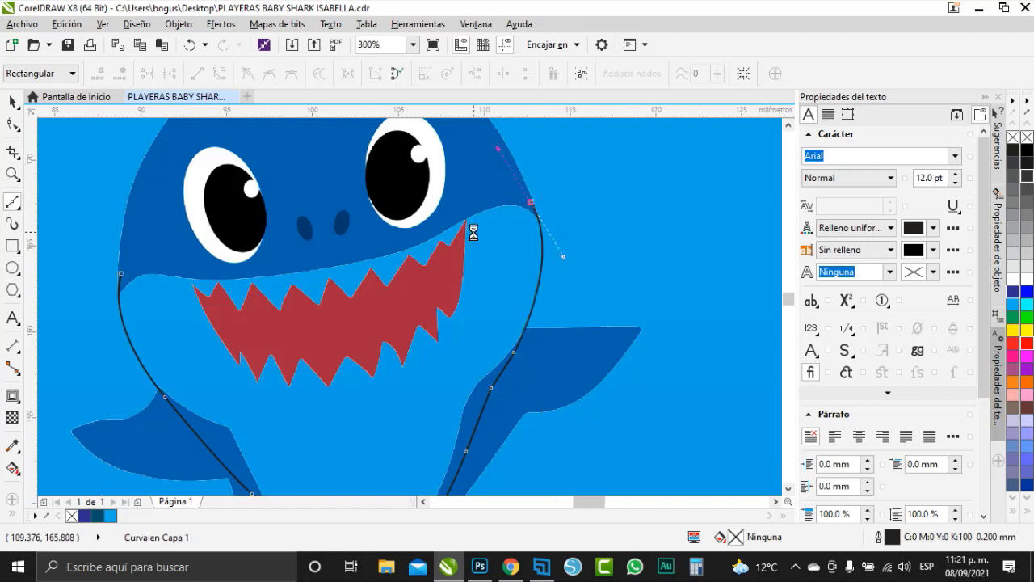
Trace the outline's top edge inside the blue head above the mouth and close it at the starting node with a curved segment
scroll(473, 231, "up", 2)
left_click(590, 173)
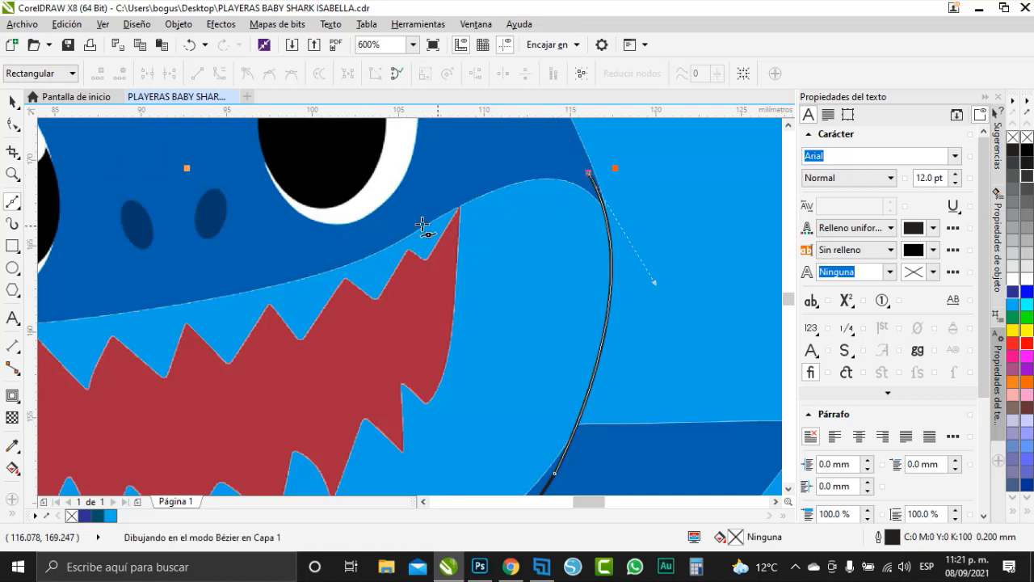
left_click_drag(405, 219, 300, 282)
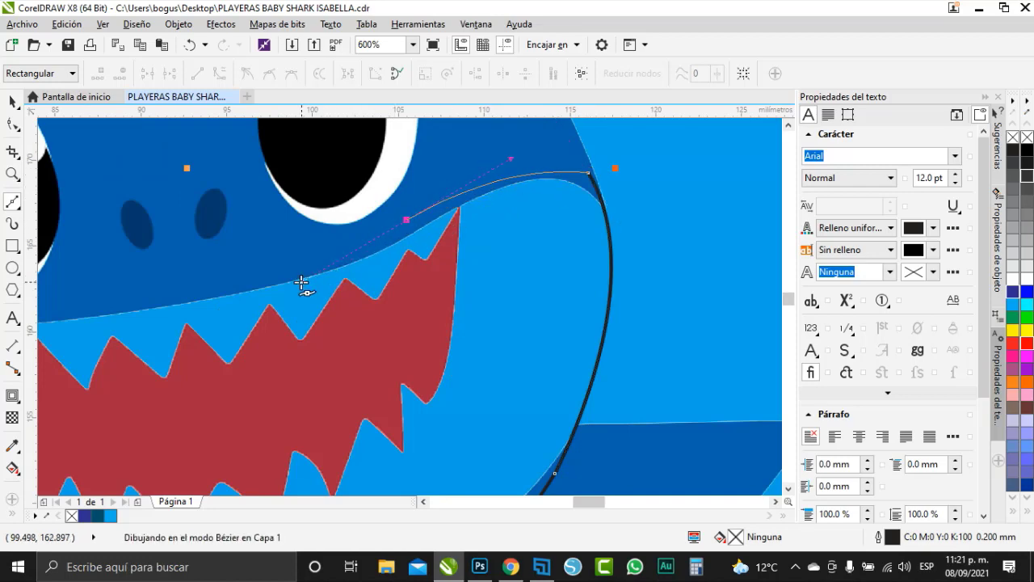
left_click(184, 285)
scroll(318, 259, "down", 2)
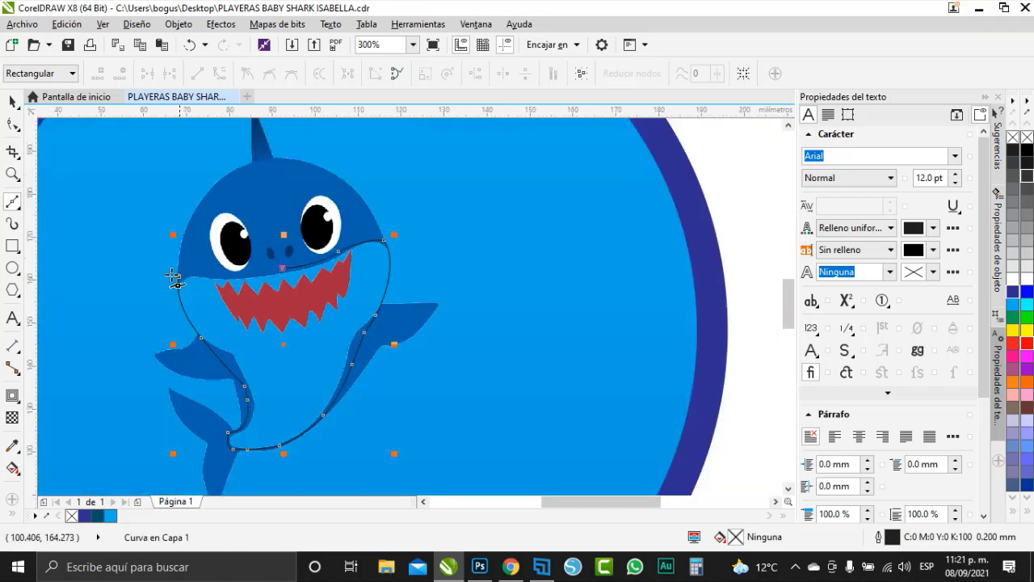
scroll(175, 278, "up", 2)
left_click(291, 277)
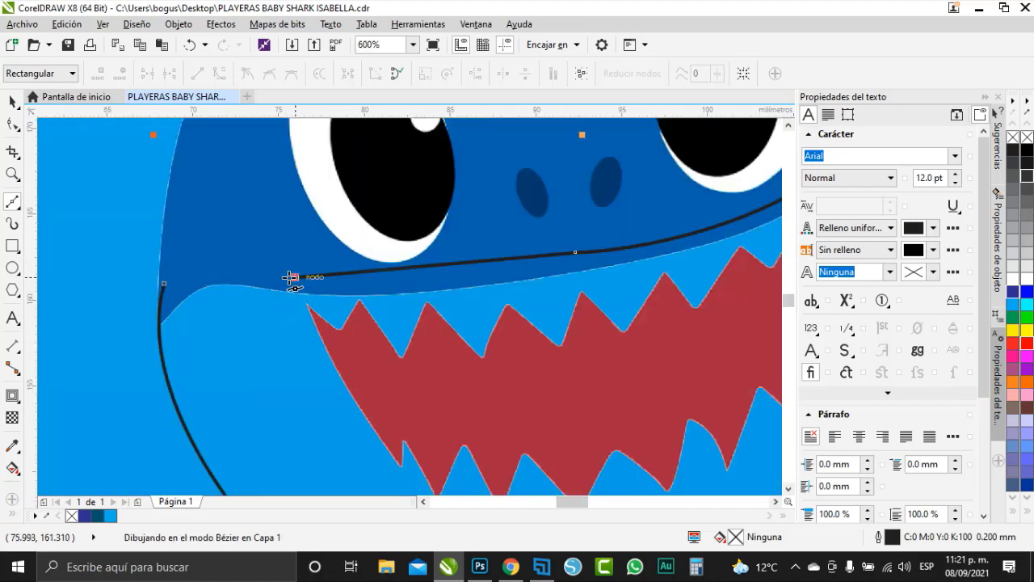
left_click(165, 283)
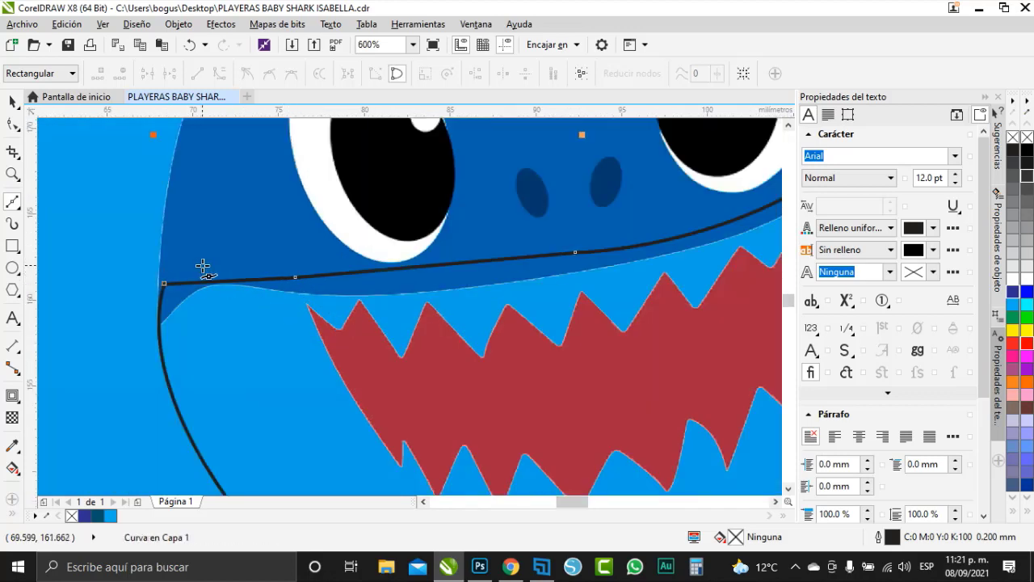
key("ctrl+z")
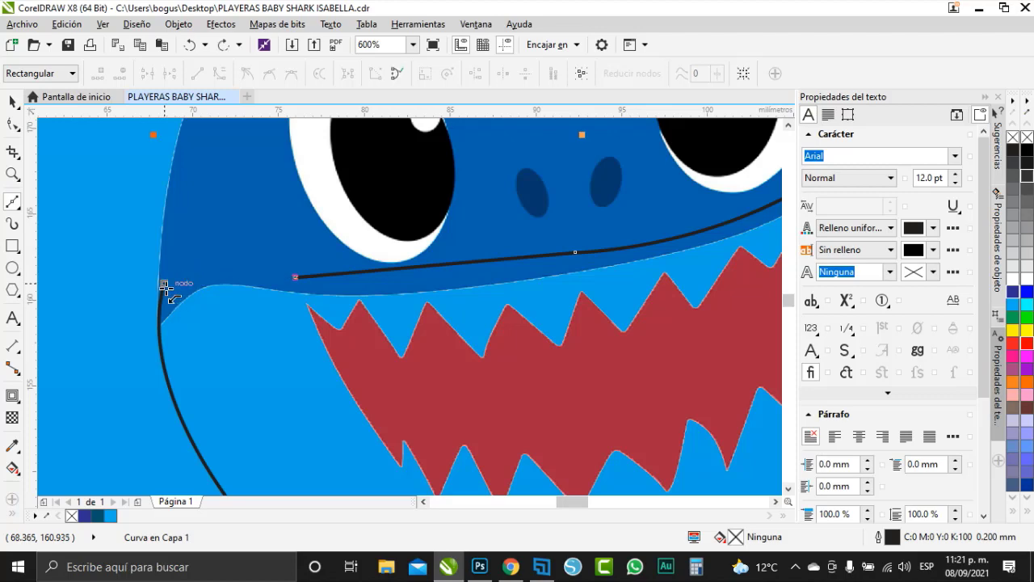
left_click_drag(164, 284, 175, 256)
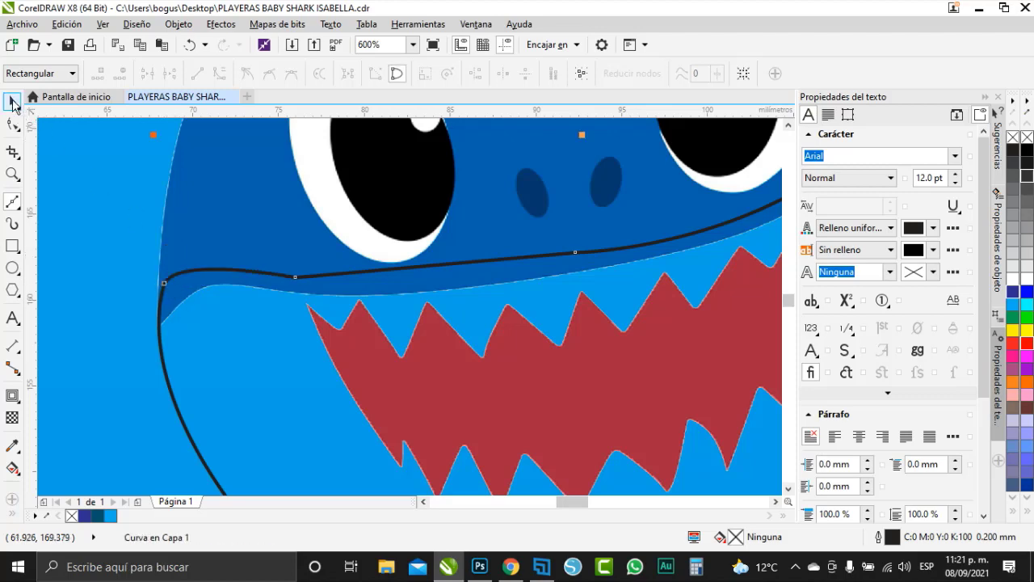
Fill the closed belly shape with white and remove its outline
left_click(12, 102)
scroll(267, 219, "down", 3)
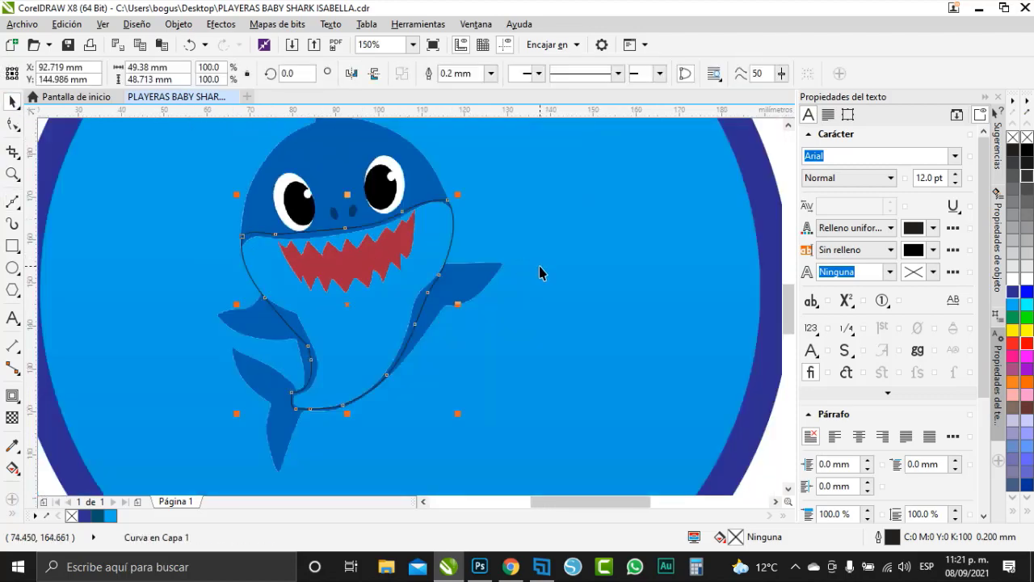
left_click(1012, 283)
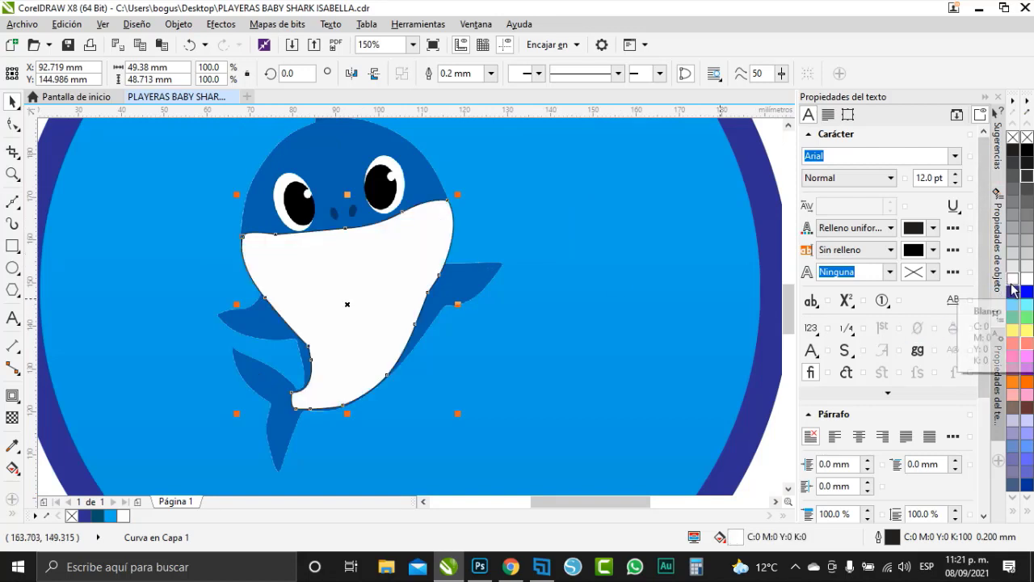
right_click(1015, 143)
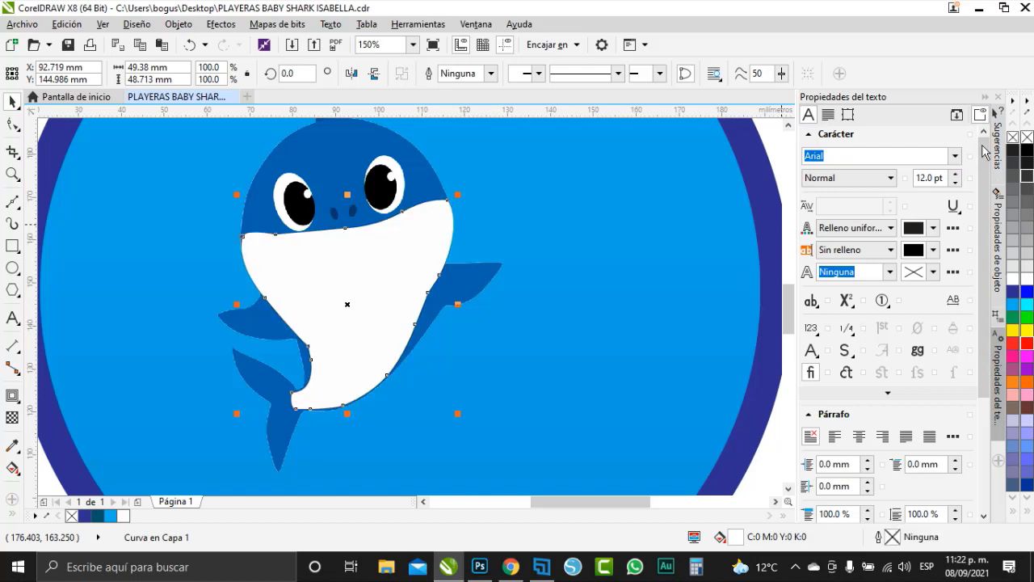
Place the white belly shape behind the blue shark bitmap and deselect it
right_click(376, 247)
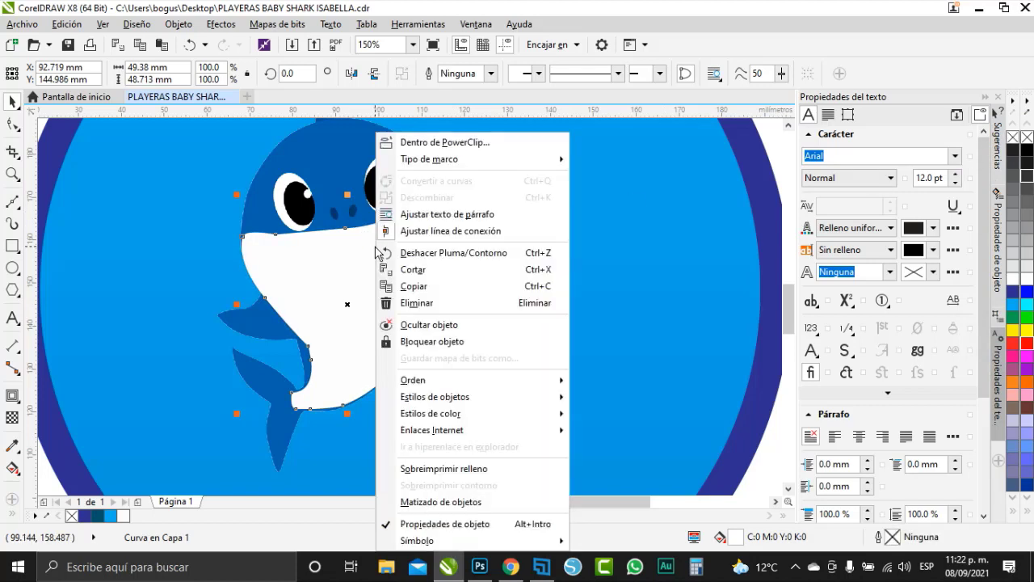
mouse_move(485, 380)
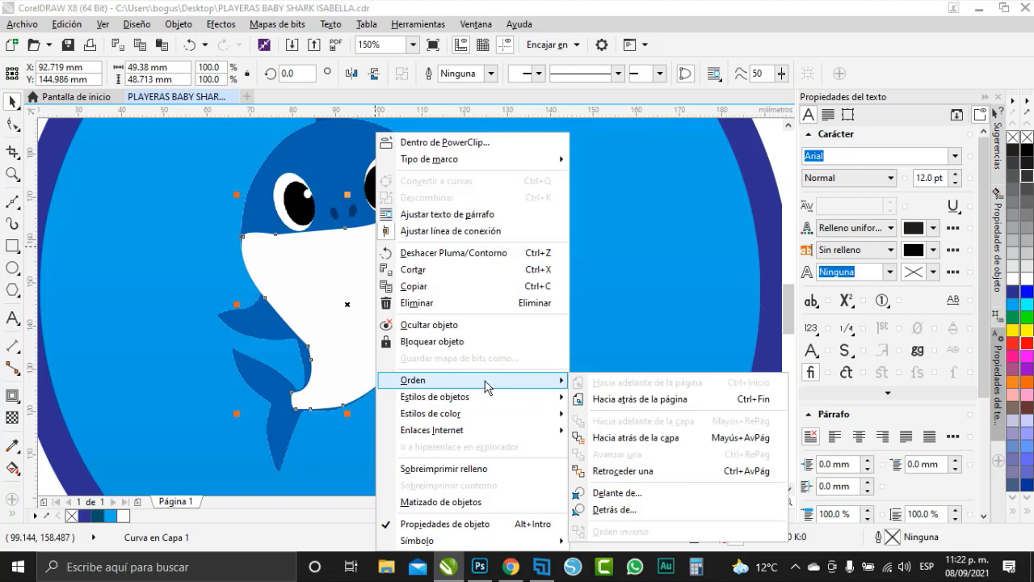
left_click(638, 511)
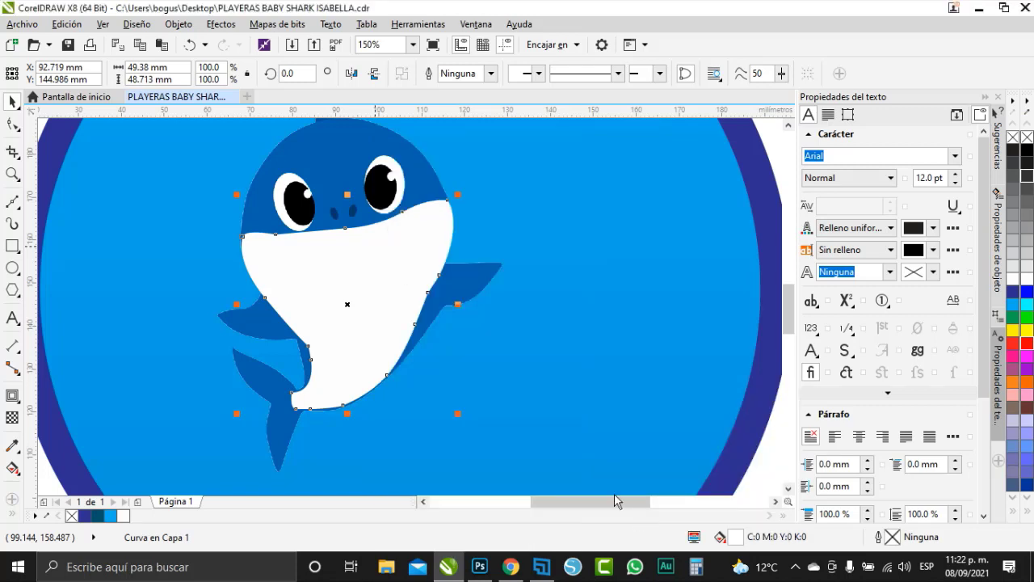
left_click(312, 143)
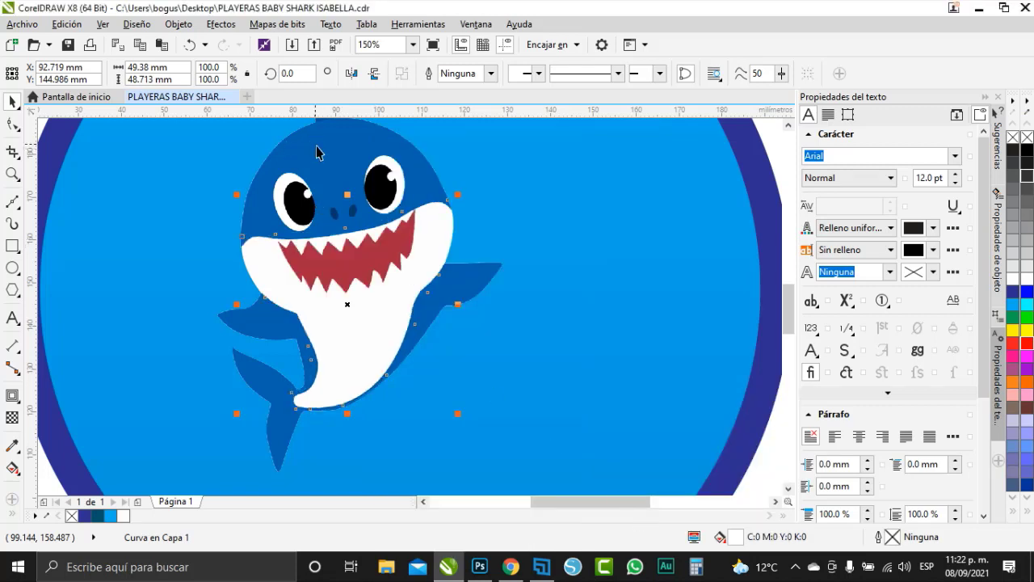
scroll(393, 218, "down", 2)
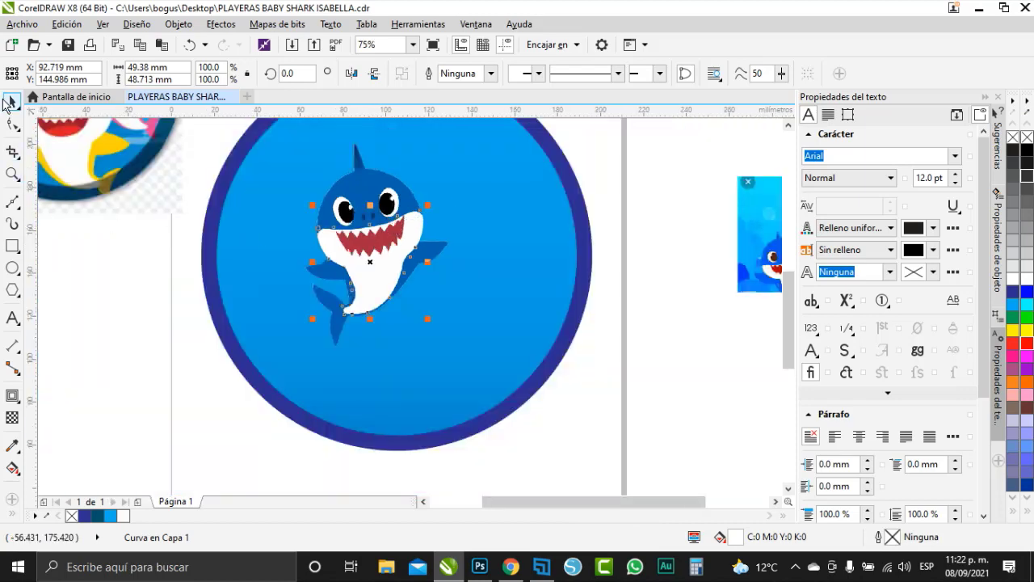
left_click(136, 370)
scroll(368, 372, "down", 2)
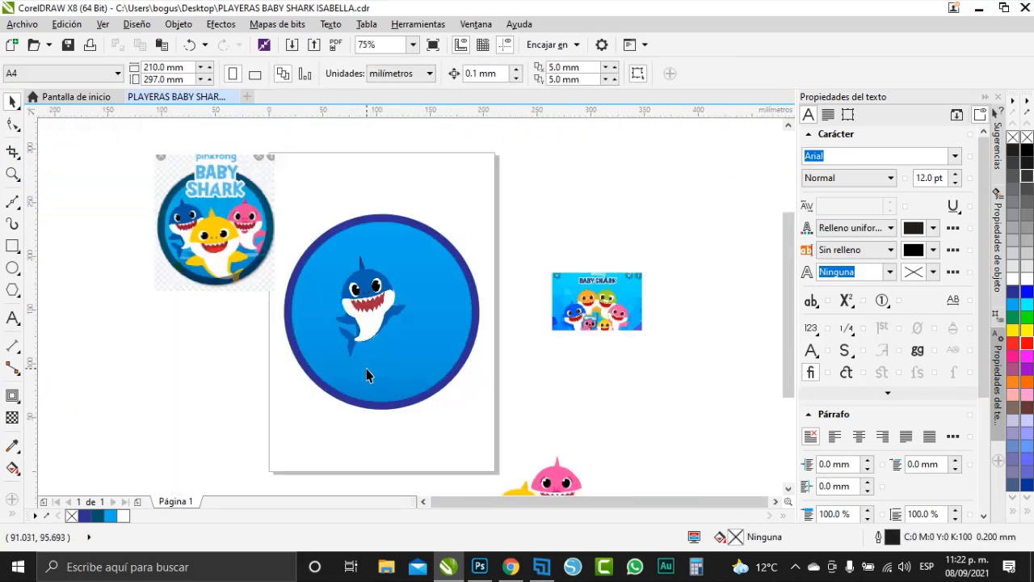
scroll(376, 307, "up", 1)
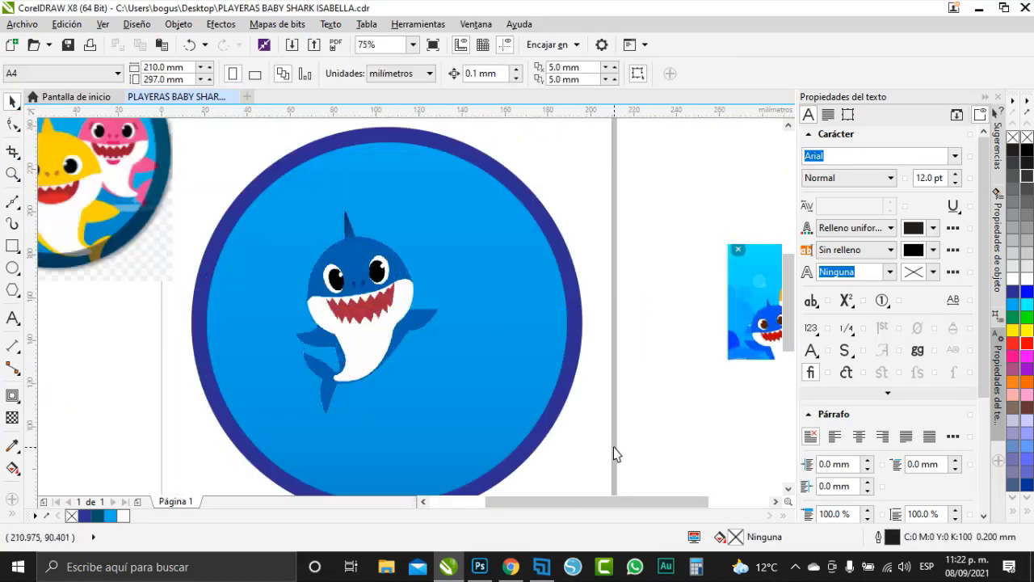
Group the blue shark bitmap with its white belly shape
left_click_drag(614, 452, 220, 179)
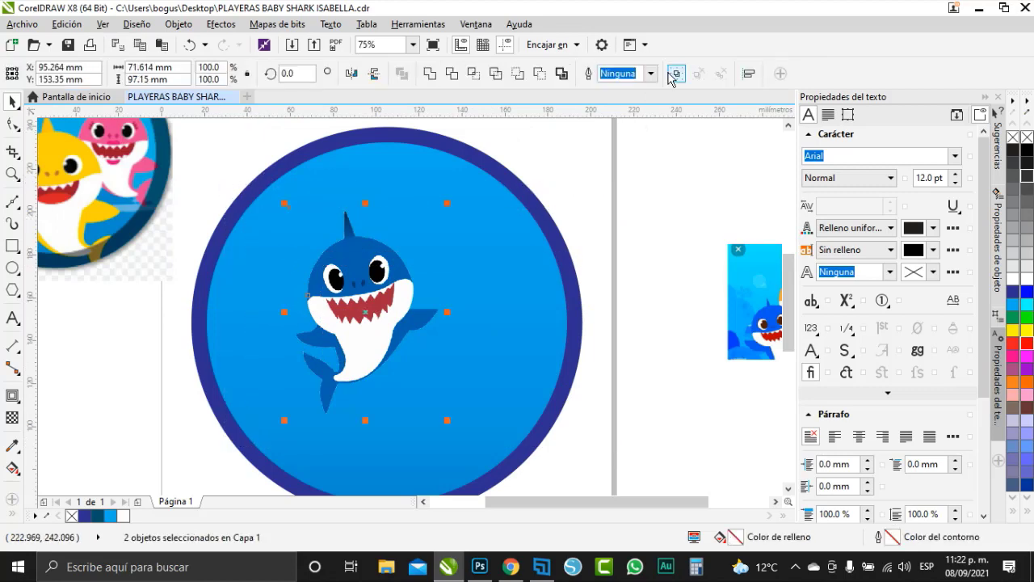
left_click(675, 75)
scroll(437, 315, "down", 2)
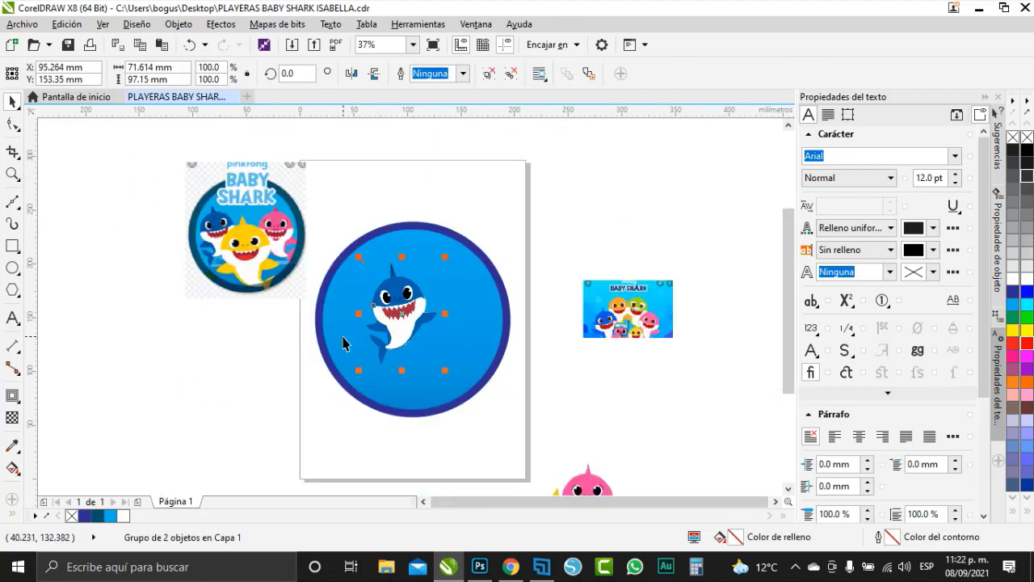
scroll(350, 337, "up", 1)
scroll(368, 348, "down", 1)
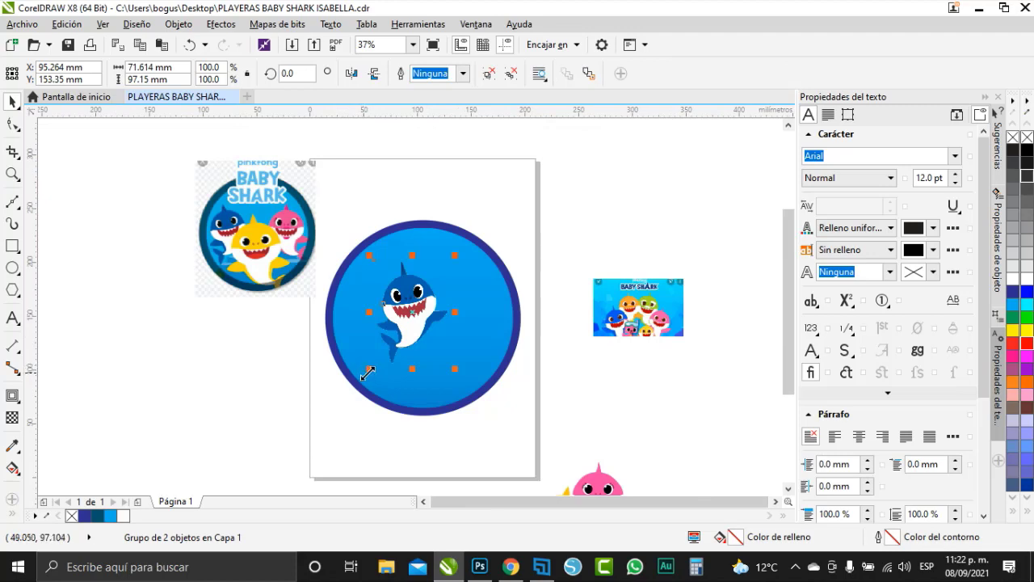
Enlarge the grouped blue shark to 115.6% and position it along the left side of the gradient circle
left_click_drag(359, 379, 283, 359)
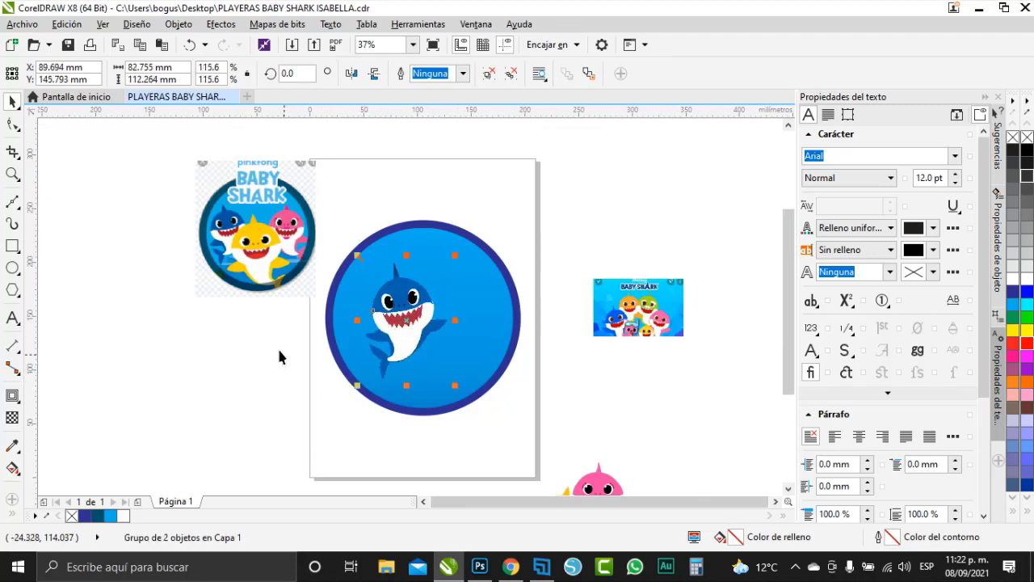
scroll(226, 317, "up", 1)
left_click_drag(567, 329, 514, 326)
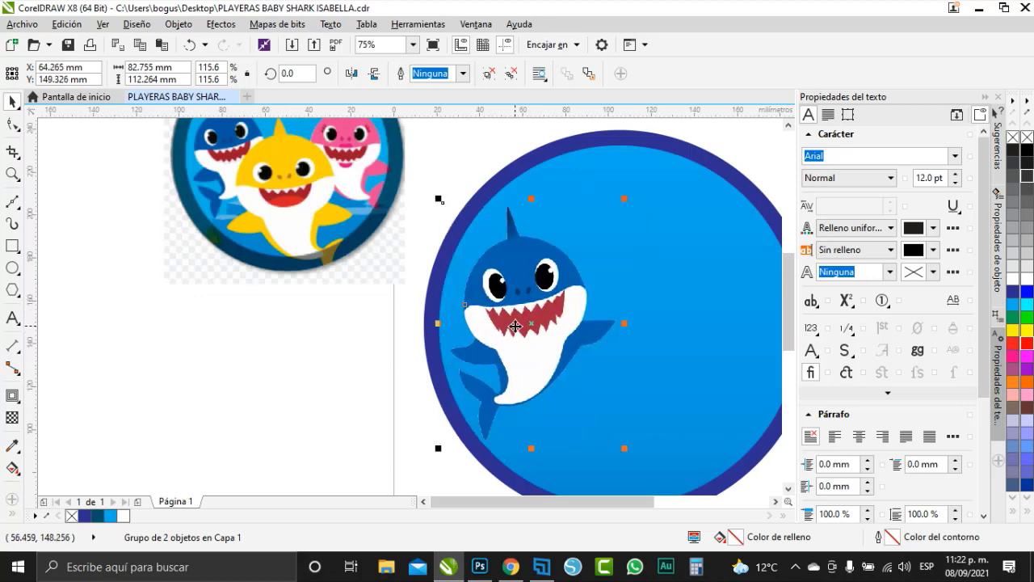
scroll(349, 264, "down", 1)
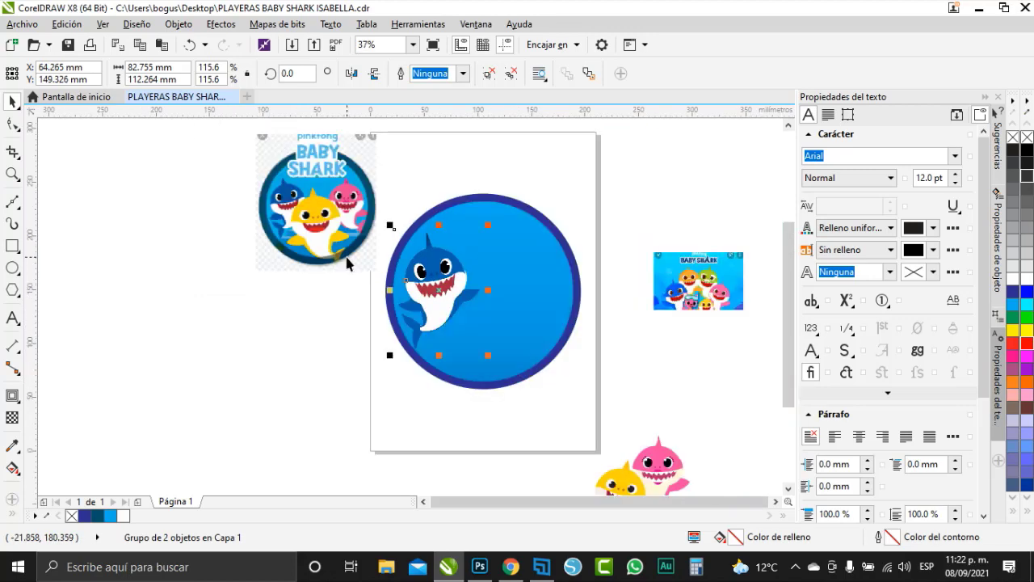
Place the yellow shark in the lower middle of the circle and bring it to the front of the page
left_click_drag(620, 481, 482, 325)
scroll(482, 325, "up", 1)
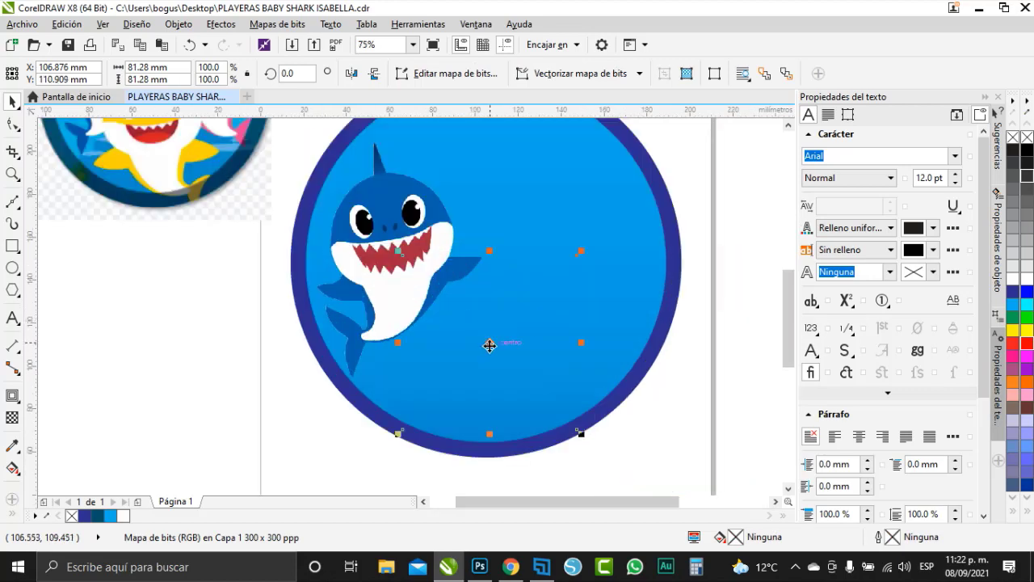
right_click(488, 343)
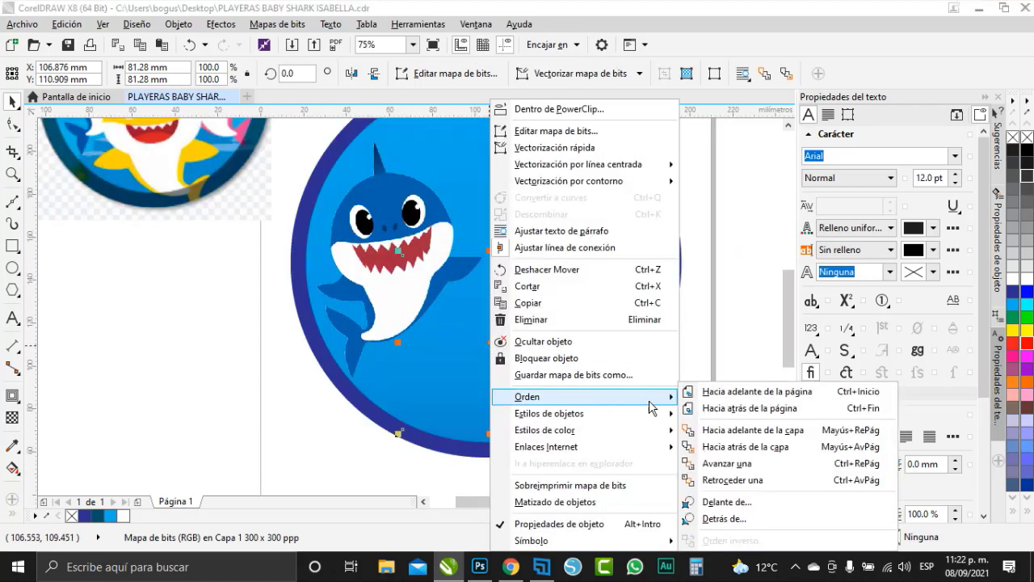
left_click(694, 388)
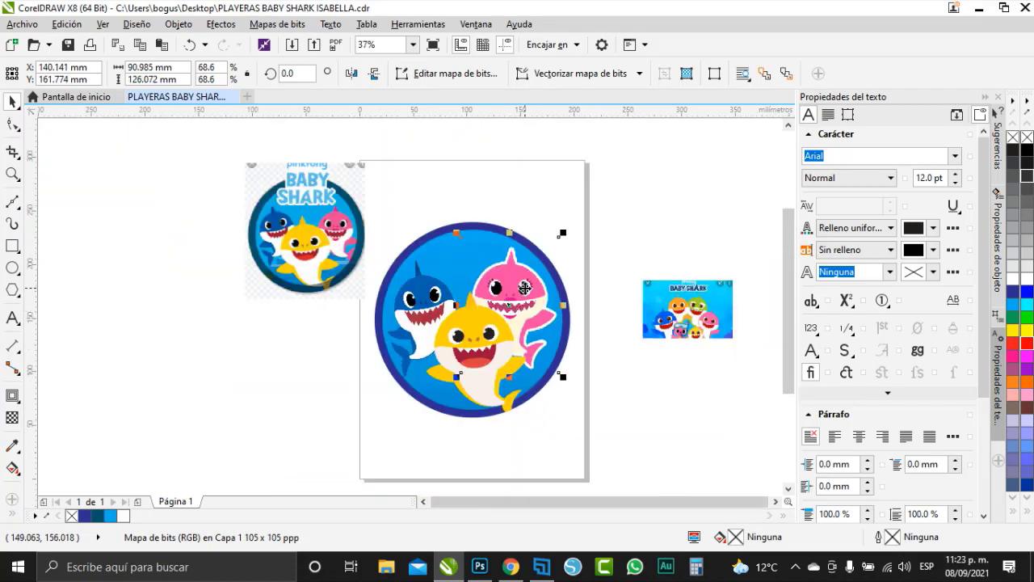
Scale the white-bordered pink shark to 64.8%, then delete it from the logo
scroll(525, 289, "up", 1)
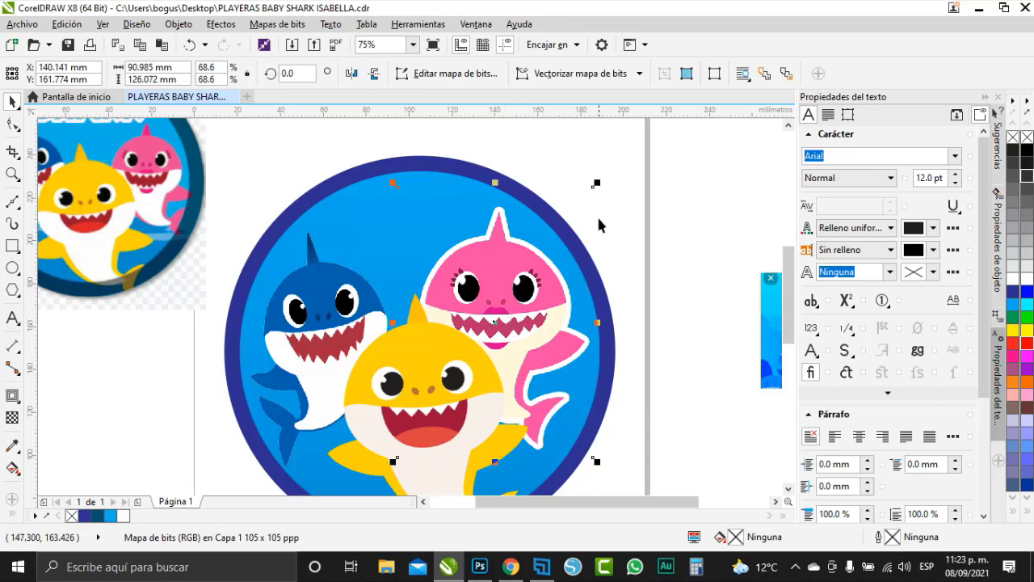
left_click_drag(599, 183, 586, 200)
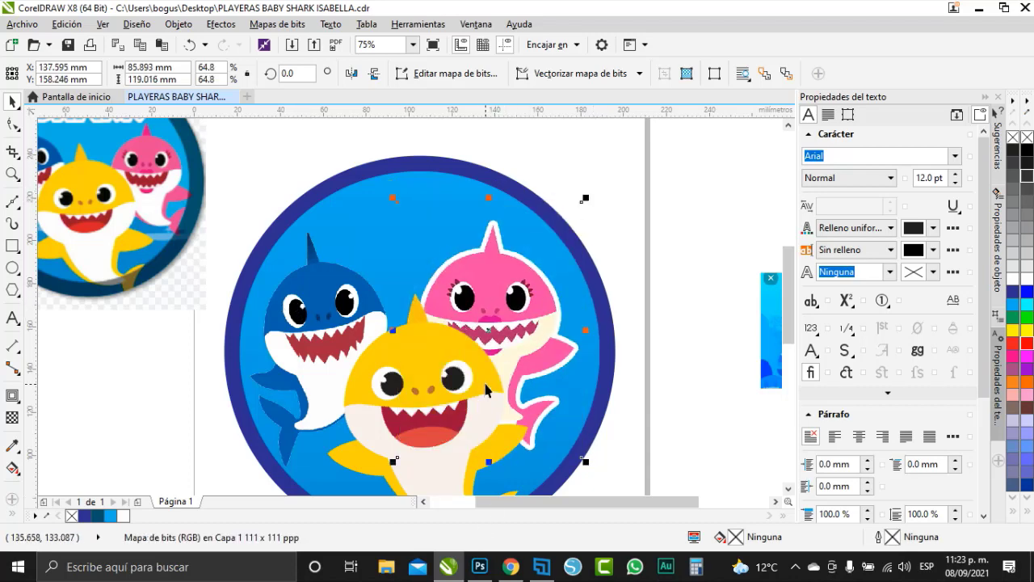
key("Delete")
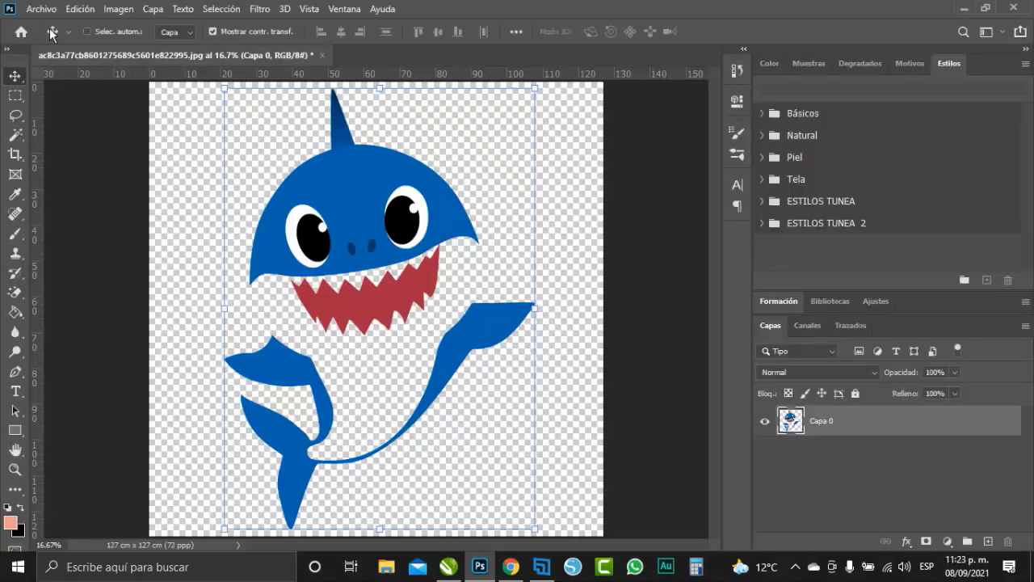
Switch to Photoshop and open the babyrosado image from the desktop
left_click(40, 9)
scroll(394, 182, "down", 5)
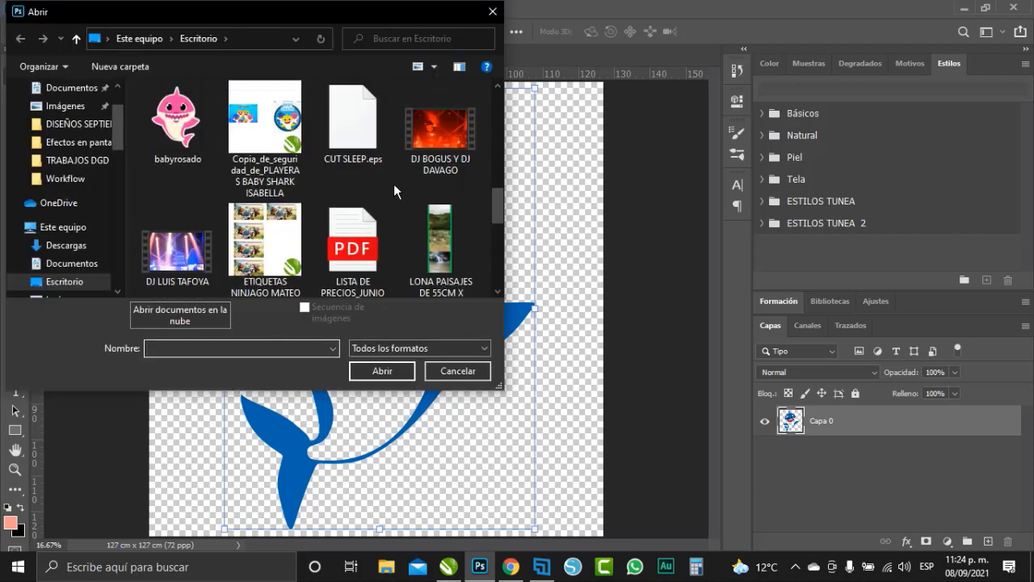
left_click(185, 130)
double_click(184, 130)
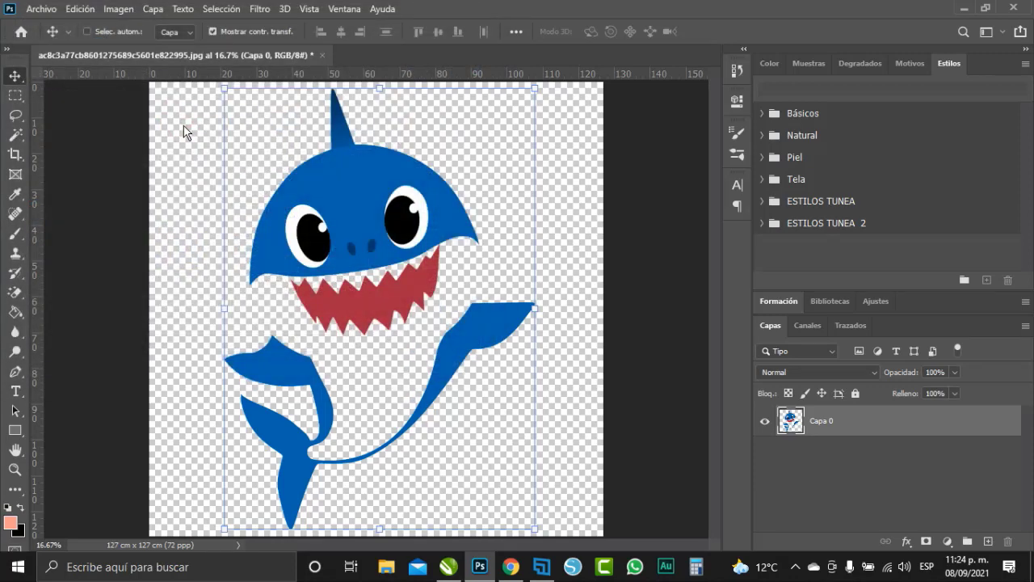
left_click(597, 286)
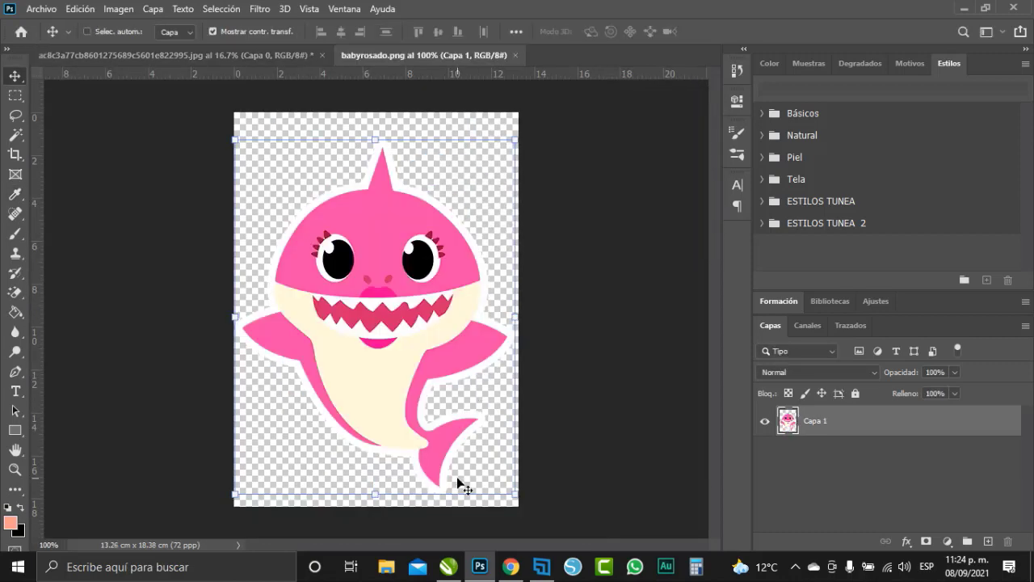
Erase the white border around the pink shark with the Magic Eraser at tolerance 32, then return to the Move tool
scroll(457, 484, "up", 2)
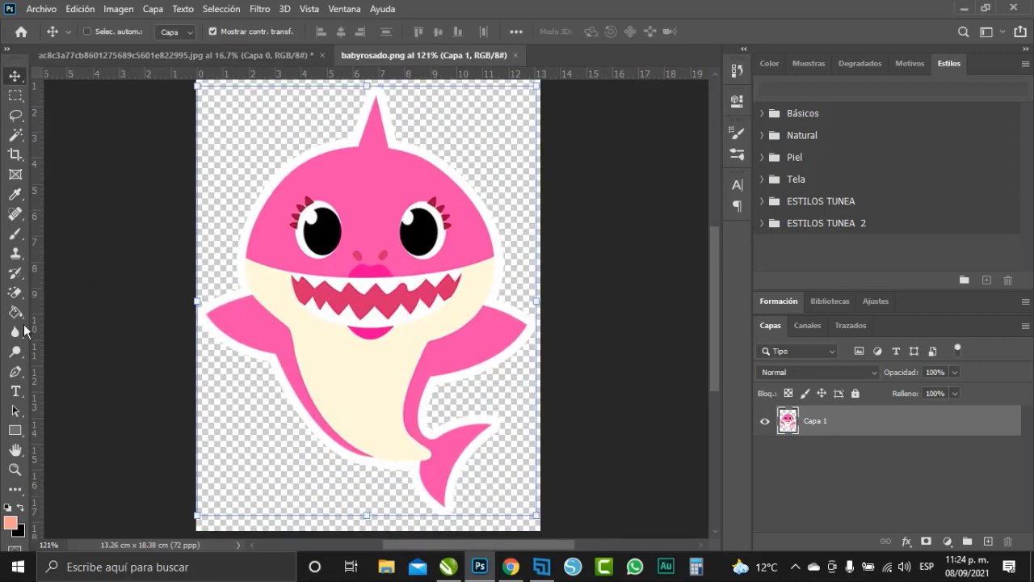
left_click_drag(15, 297, 70, 321)
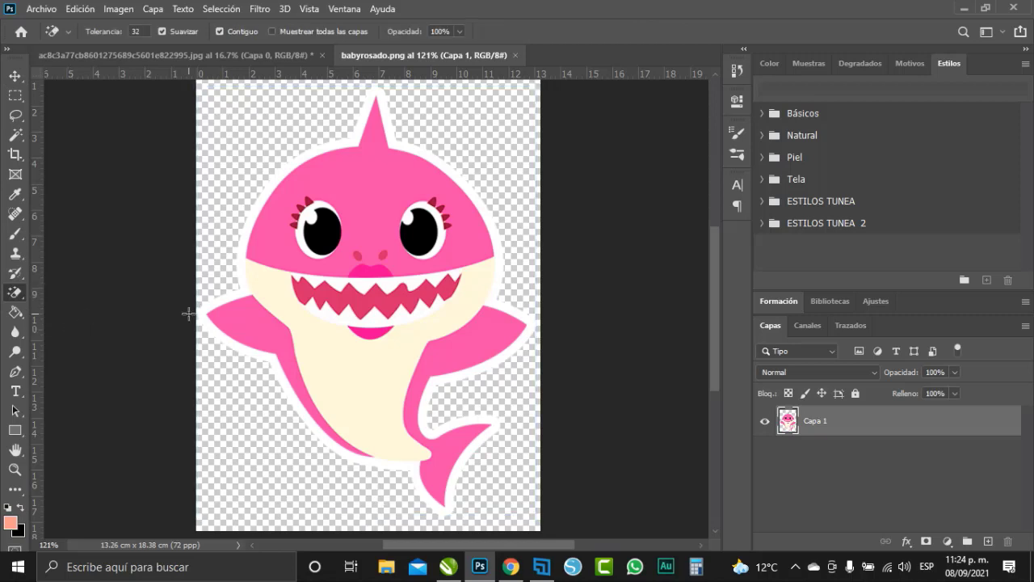
left_click(208, 305)
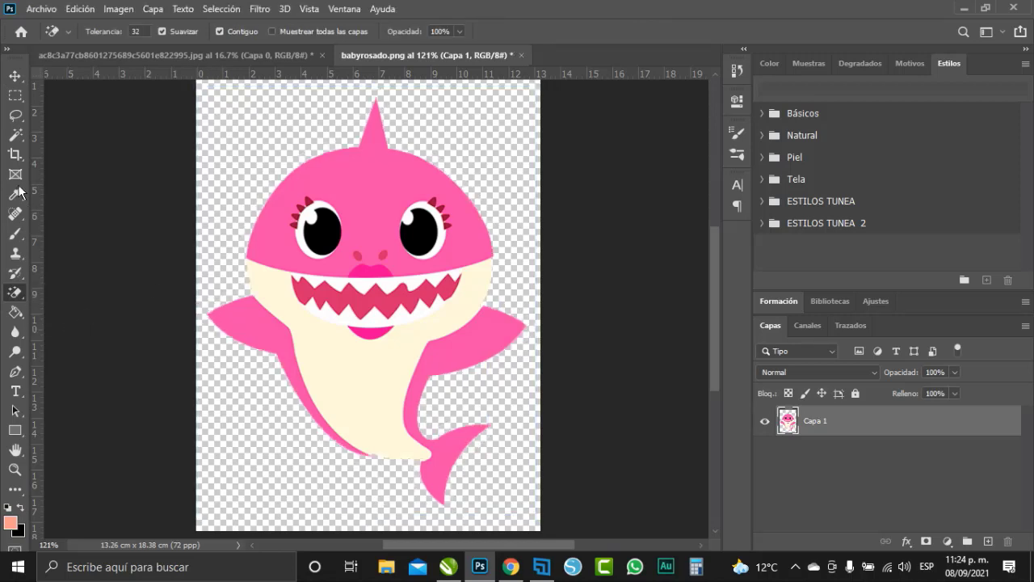
left_click(15, 76)
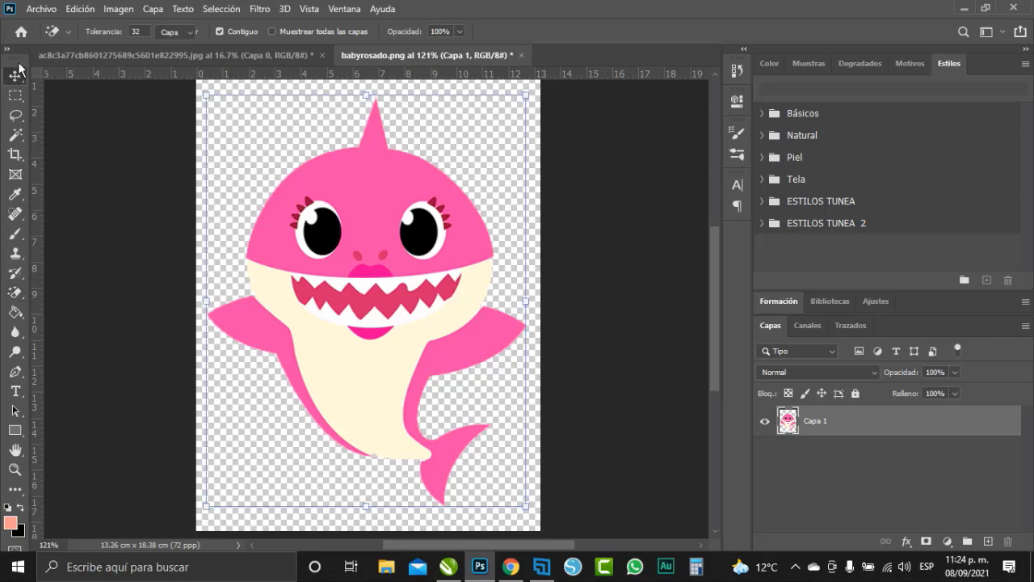
Save the edited pink shark on the computer as a PNG named babyrosado in the desktop folder
left_click(38, 8)
left_click(83, 191)
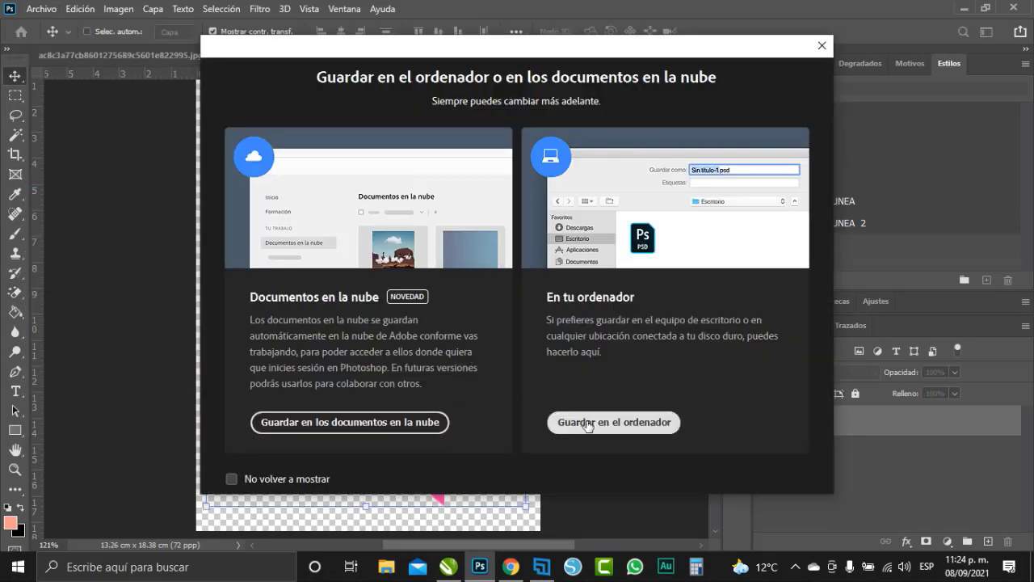
left_click(590, 421)
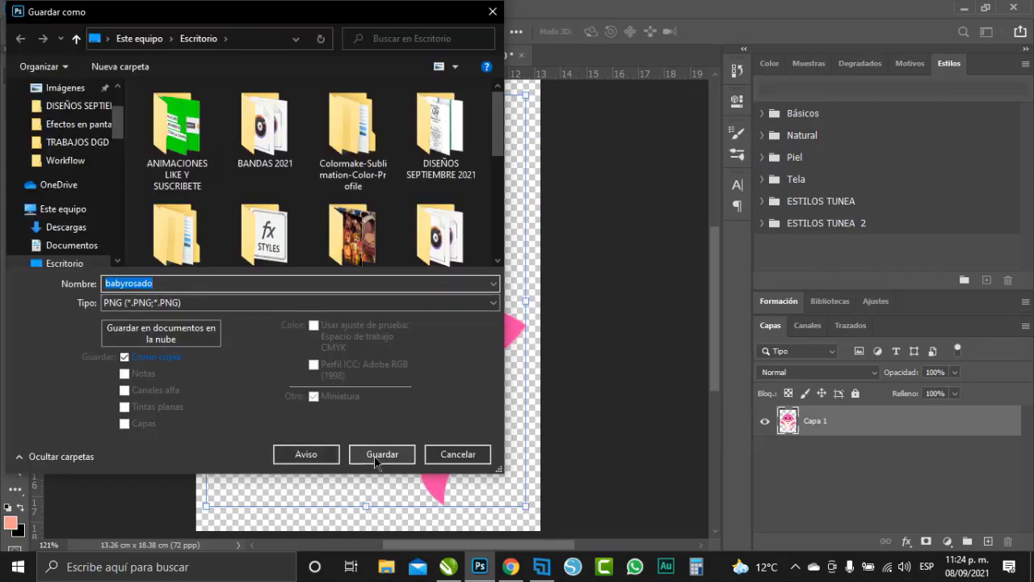
left_click(374, 454)
left_click(535, 285)
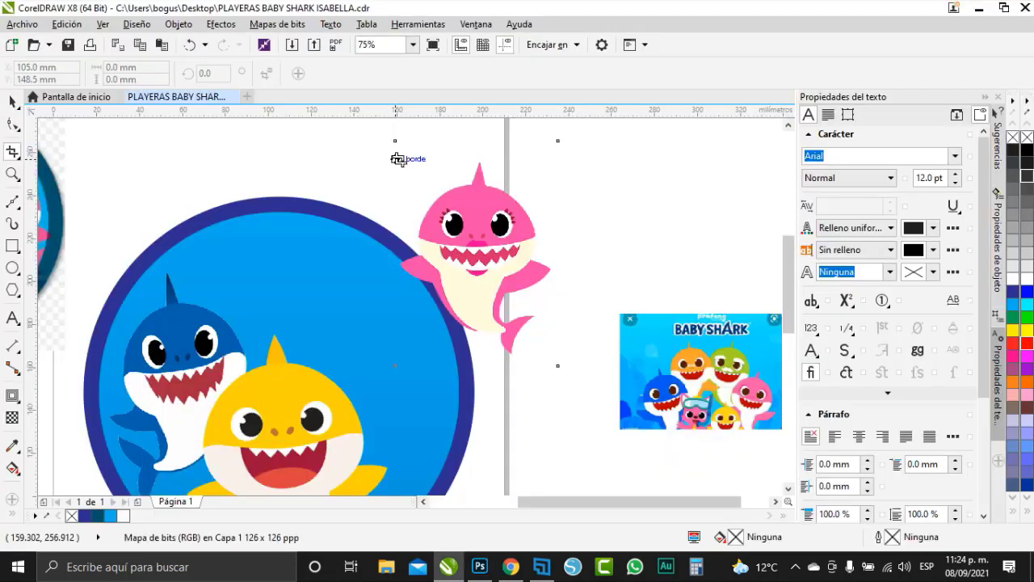
In CorelDRAW, crop the borderless pink shark bitmap close to its silhouette and deselect it
left_click_drag(395, 159, 553, 356)
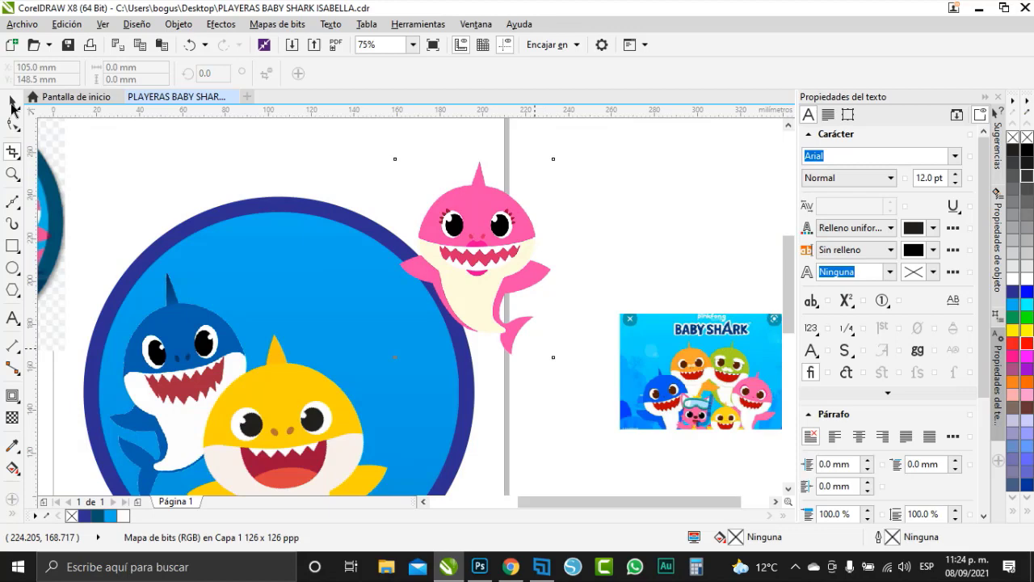
left_click(15, 102)
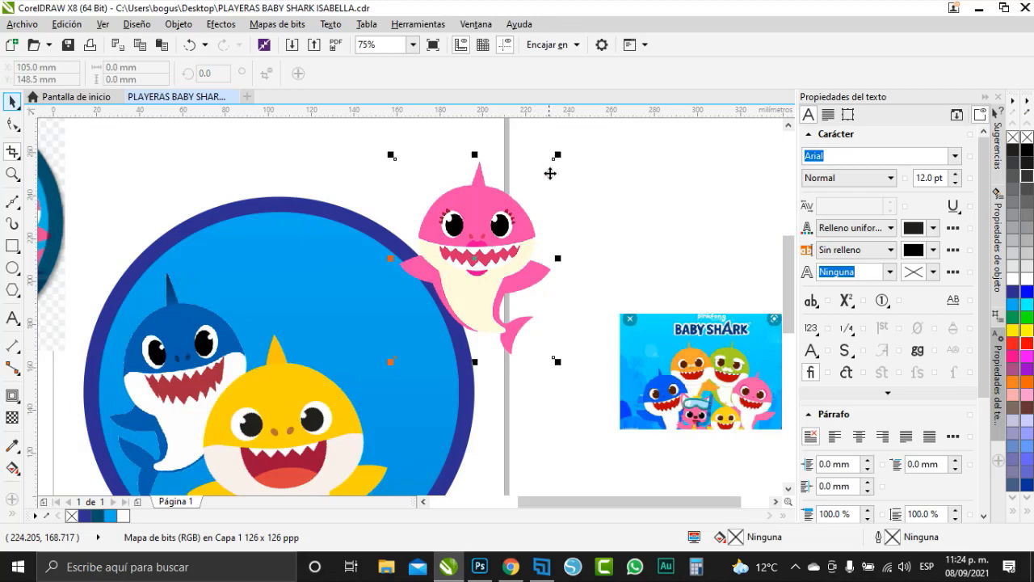
key("Escape")
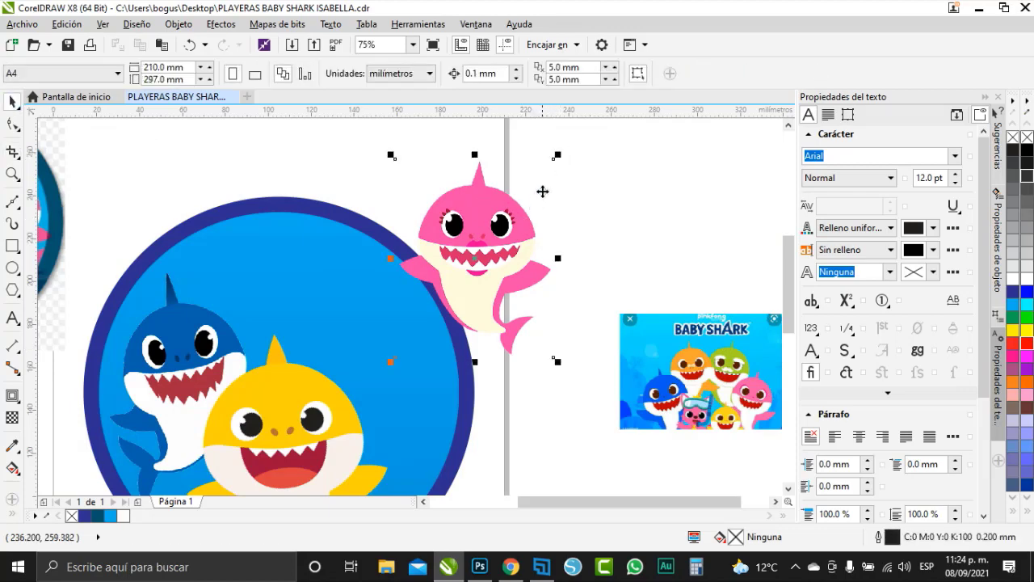
Move the pink shark onto the right half of the circle and enlarge it to 72.2%
left_click(531, 219)
left_click_drag(531, 219, 412, 247)
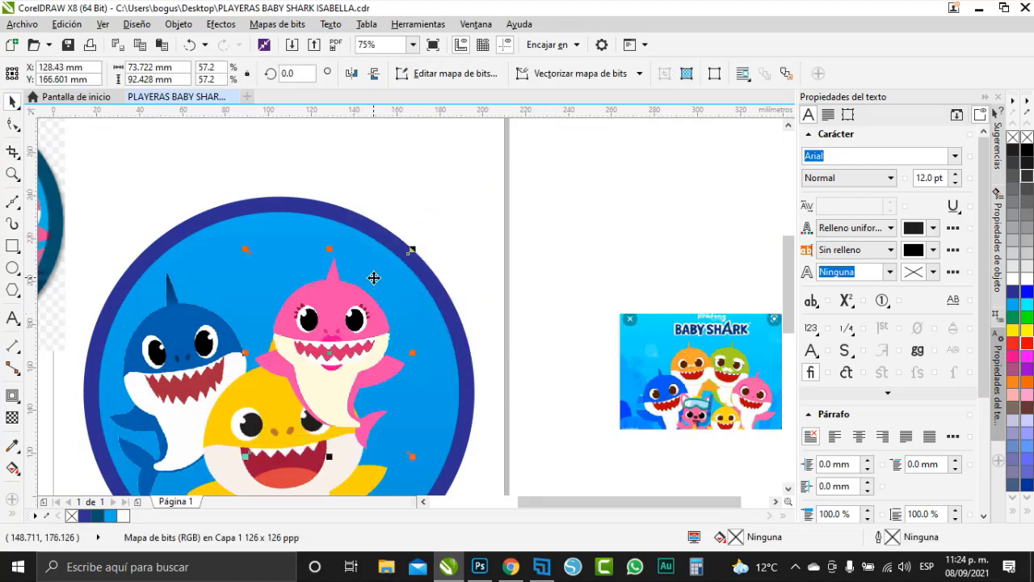
scroll(306, 366, "down", 1)
scroll(306, 366, "up", 1)
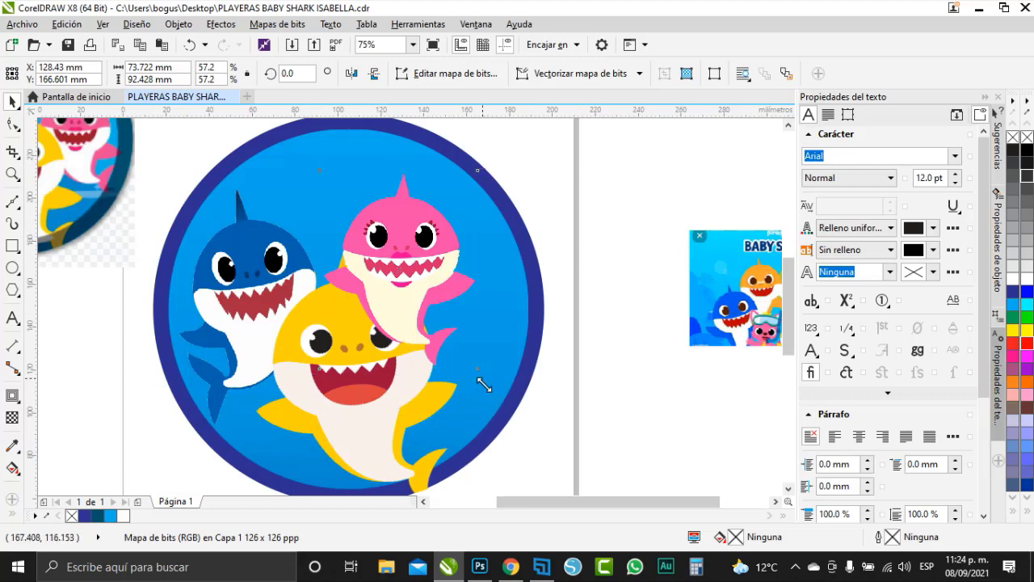
left_click_drag(483, 385, 524, 427)
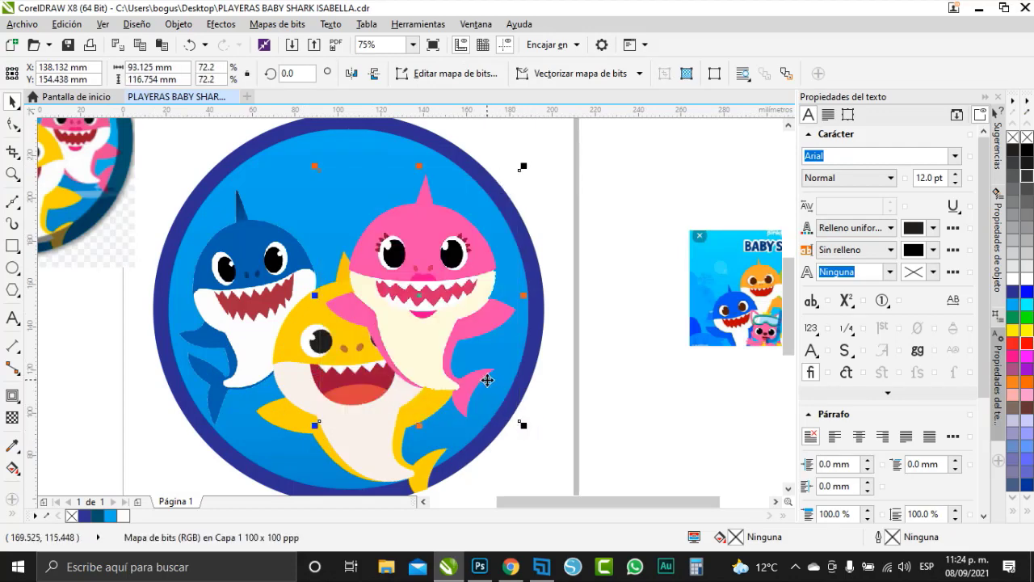
Order the pink shark directly in front of the gradient circle, so that it sits behind the yellow shark
right_click(487, 379)
mouse_move(618, 396)
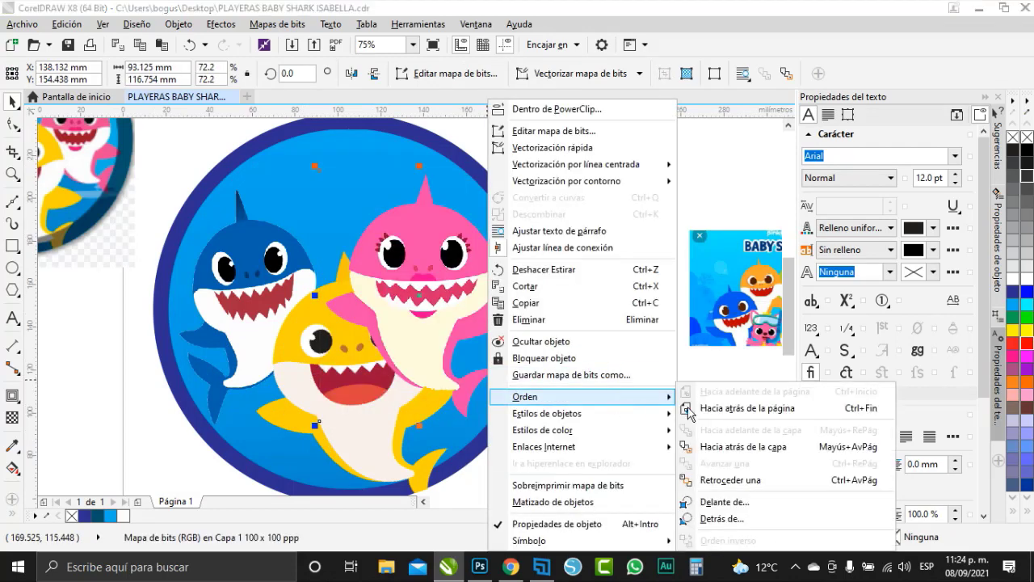
left_click(726, 510)
left_click(358, 155)
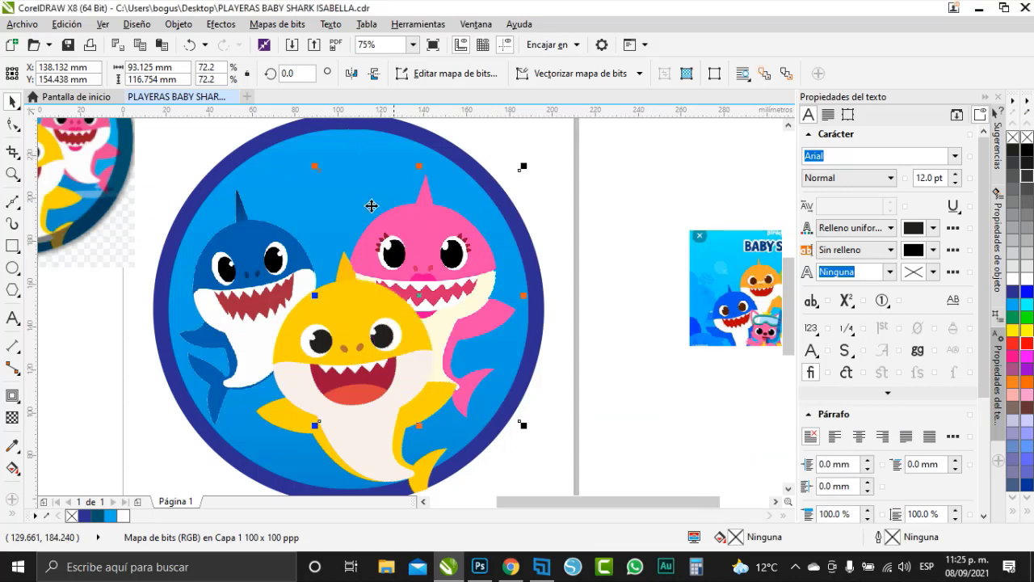
Reduce the pink shark to 67.7% and shift it slightly right toward the circle's edge
left_click_drag(316, 167, 330, 180)
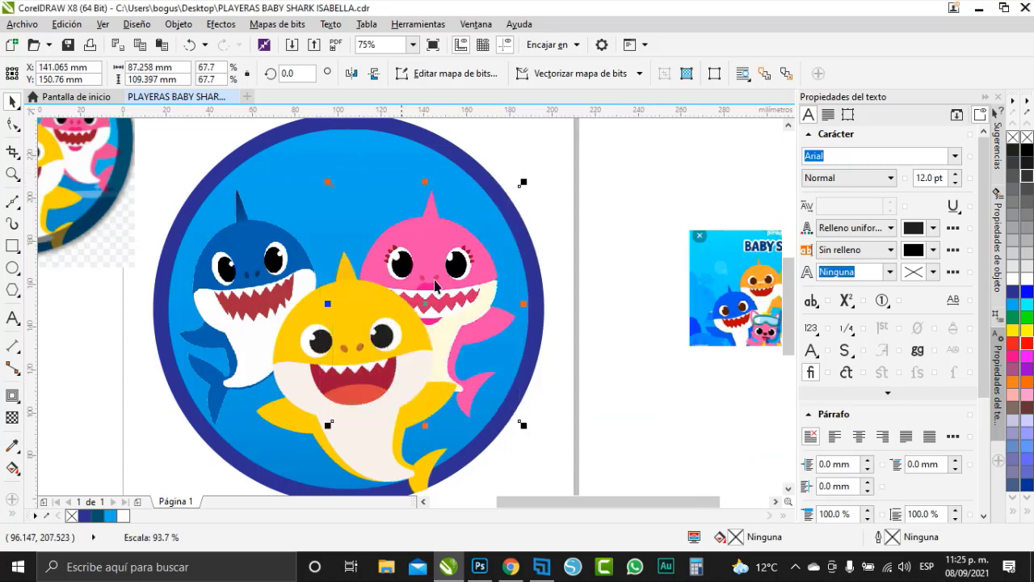
scroll(461, 341, "down", 1)
scroll(341, 285, "up", 1)
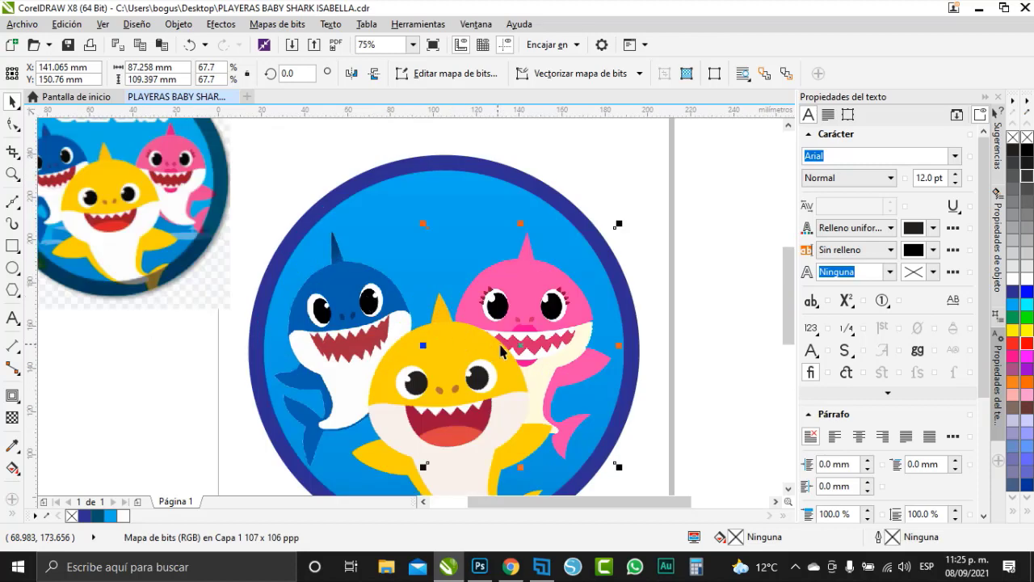
left_click_drag(520, 349, 541, 347)
Select the circles and all three sharks of the rebuilt logo and group them
scroll(542, 347, "down", 1)
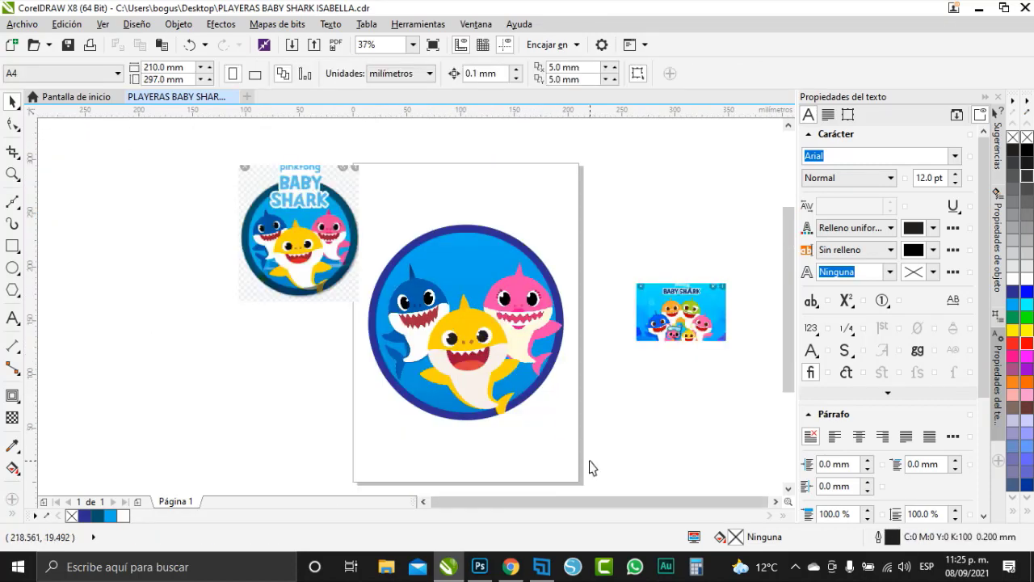
left_click_drag(591, 468, 343, 202)
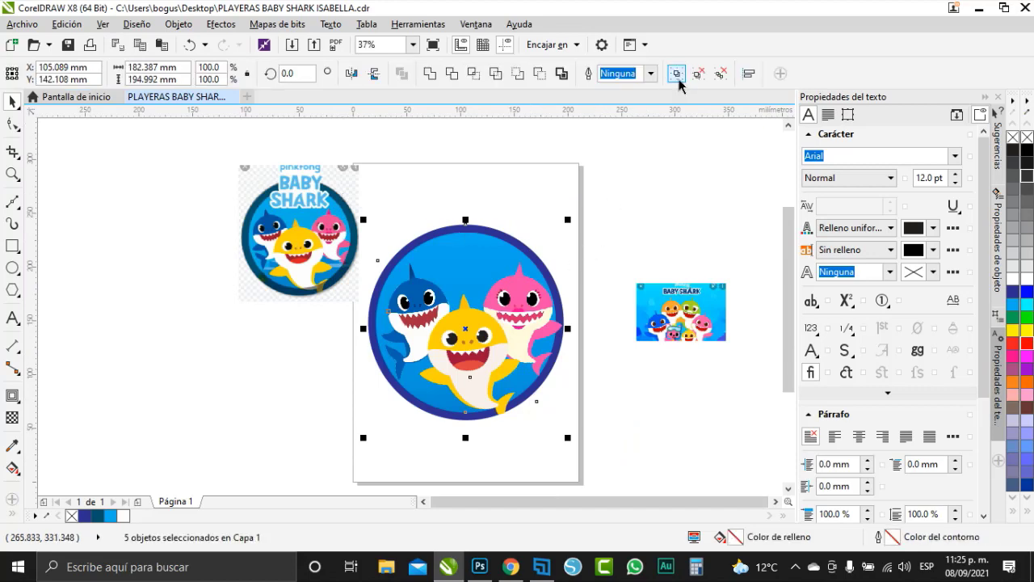
key("ctrl+g")
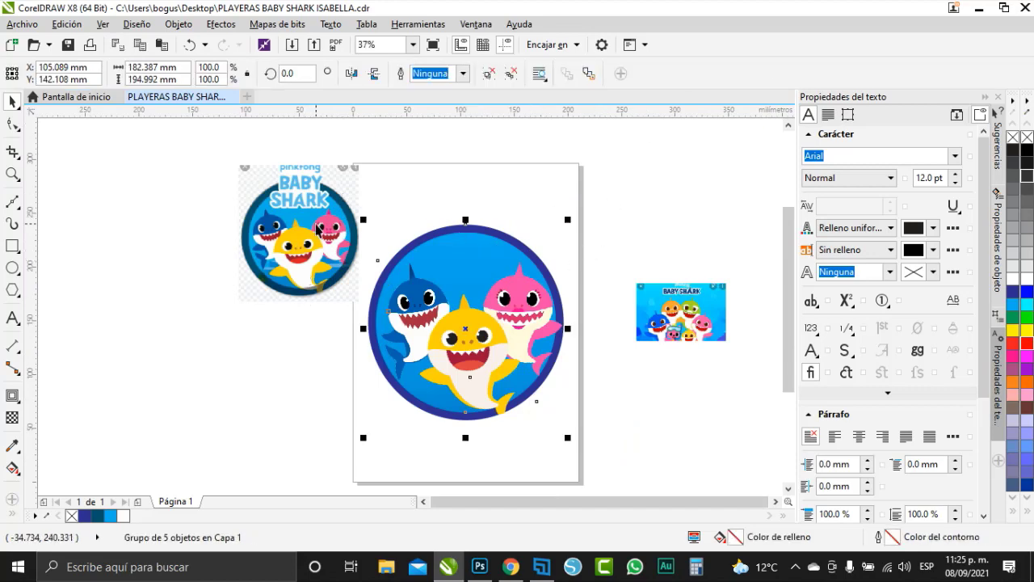
Switch to Chrome, search Google for "TIPOGRAFIA BABYSHARK" and open the dafont.com forum result about the Pinkfong BABY SHARK font
left_click(319, 230)
scroll(297, 222, "up", 1)
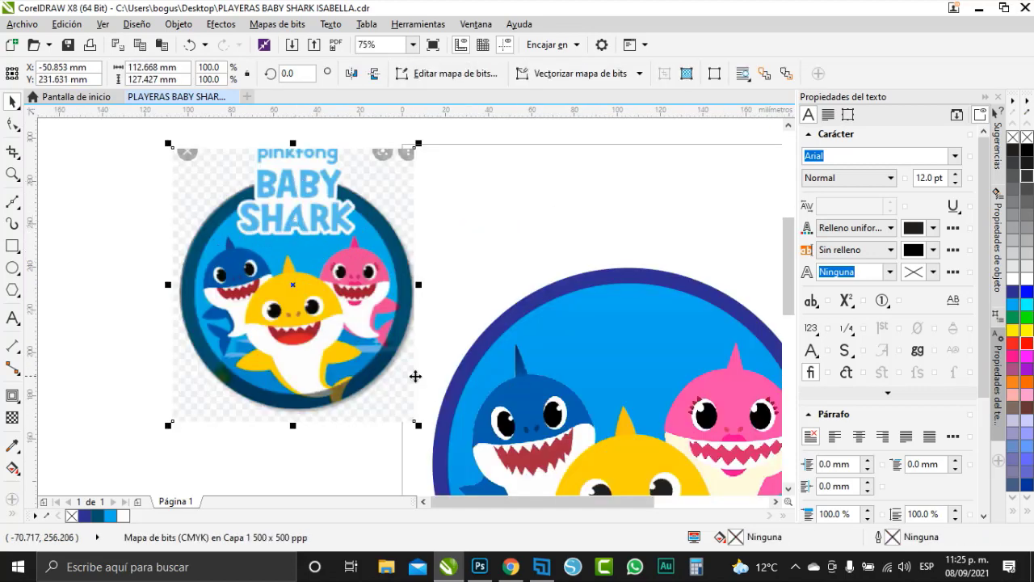
left_click(510, 567)
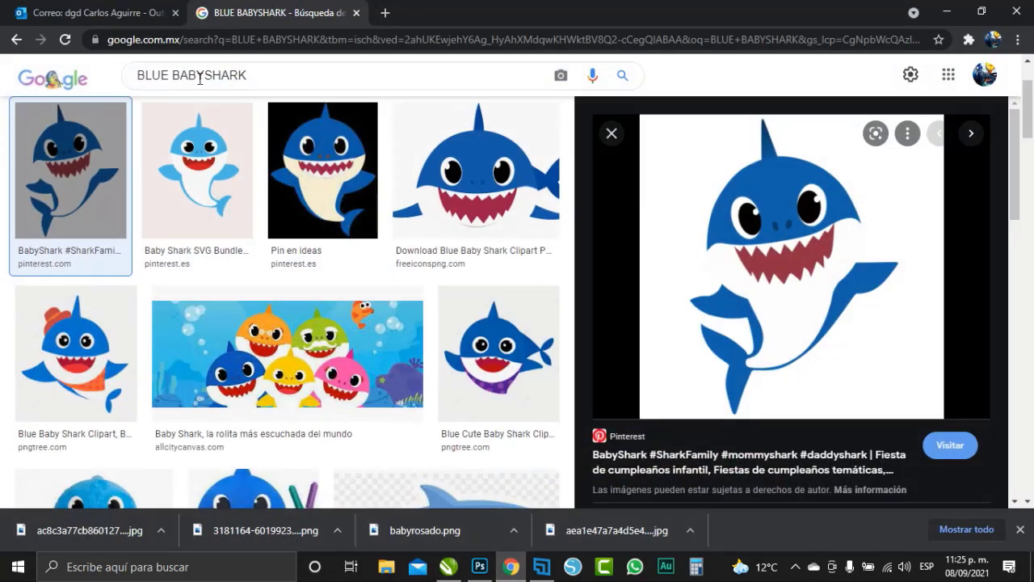
double_click(151, 76)
type("TIPO")
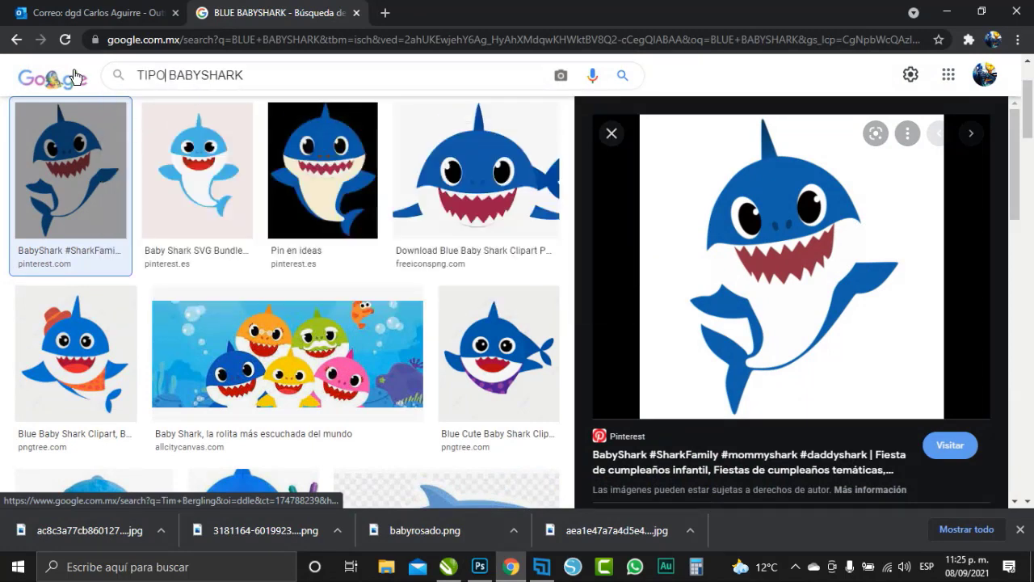
type("GRAFIA")
key("Return")
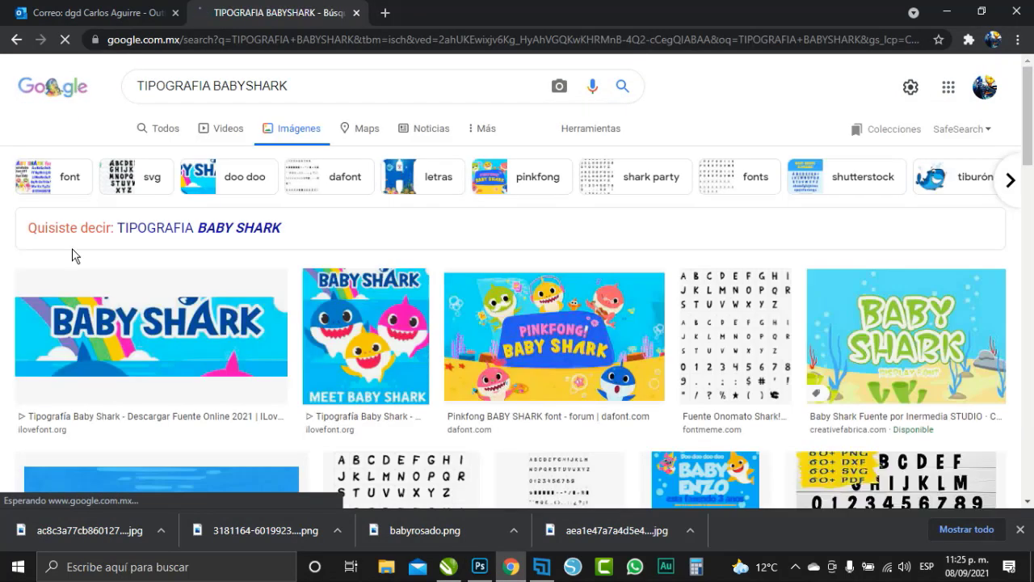
left_click(167, 132)
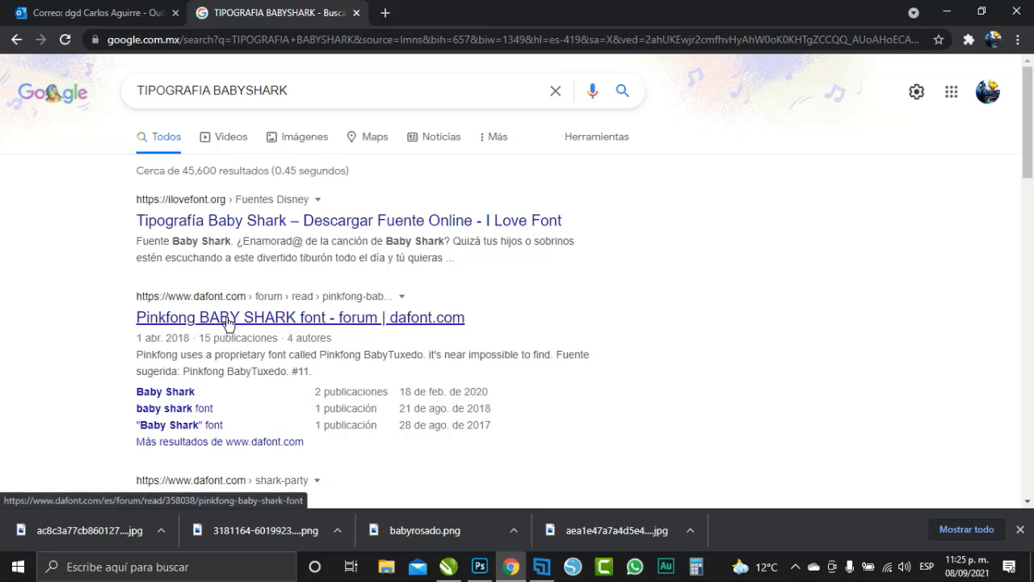
left_click(419, 319)
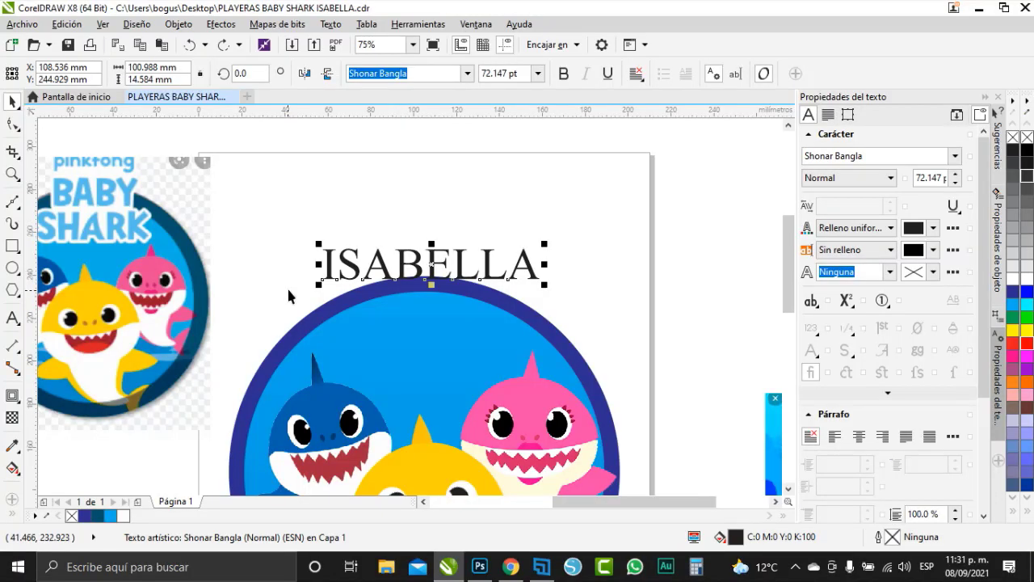
Browse the font list and apply American Purpose Casual 01 to the name text above the circle
left_click(467, 72)
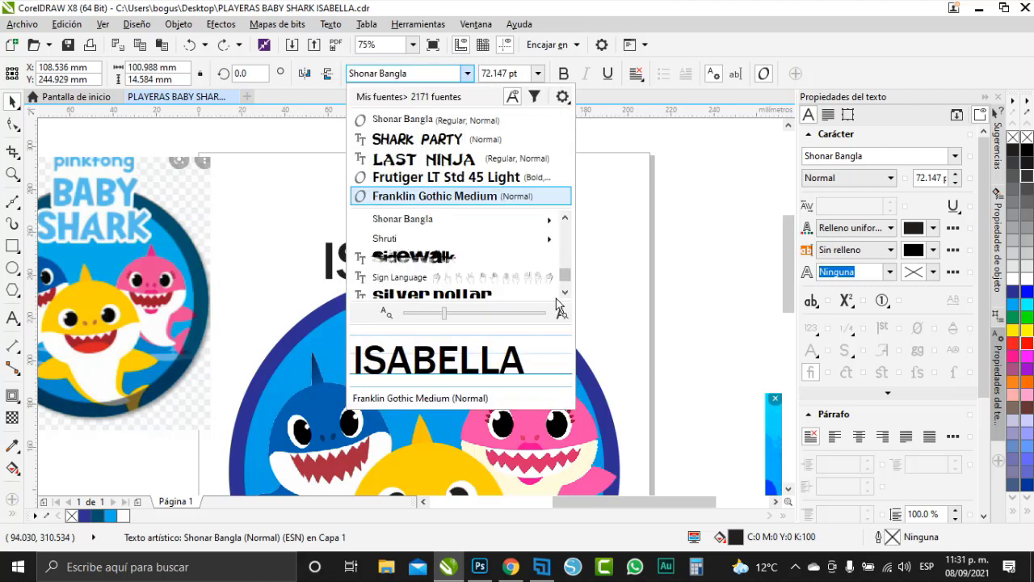
scroll(567, 298, "down", 5)
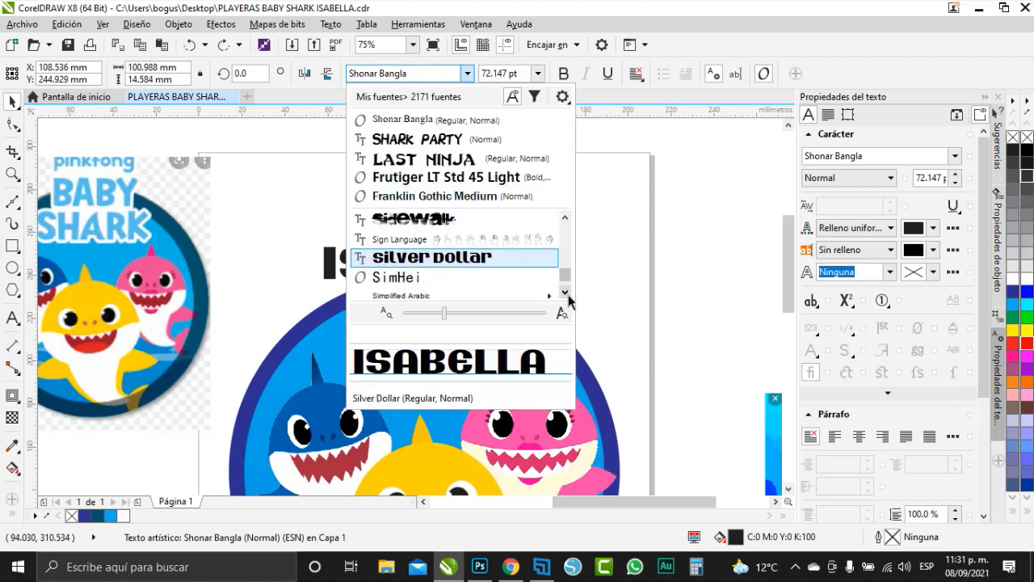
scroll(568, 298, "down", 1)
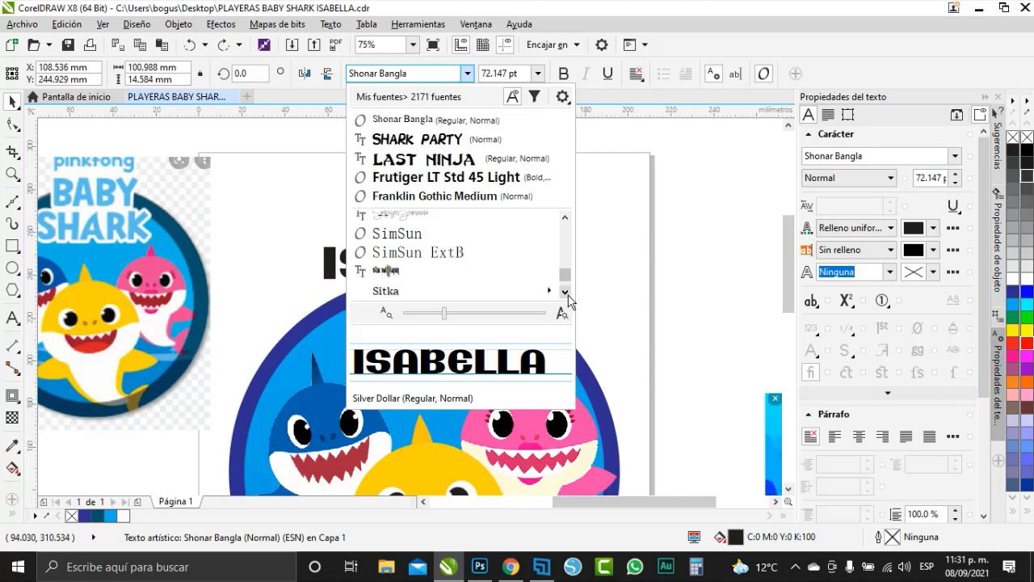
scroll(568, 298, "down", 6)
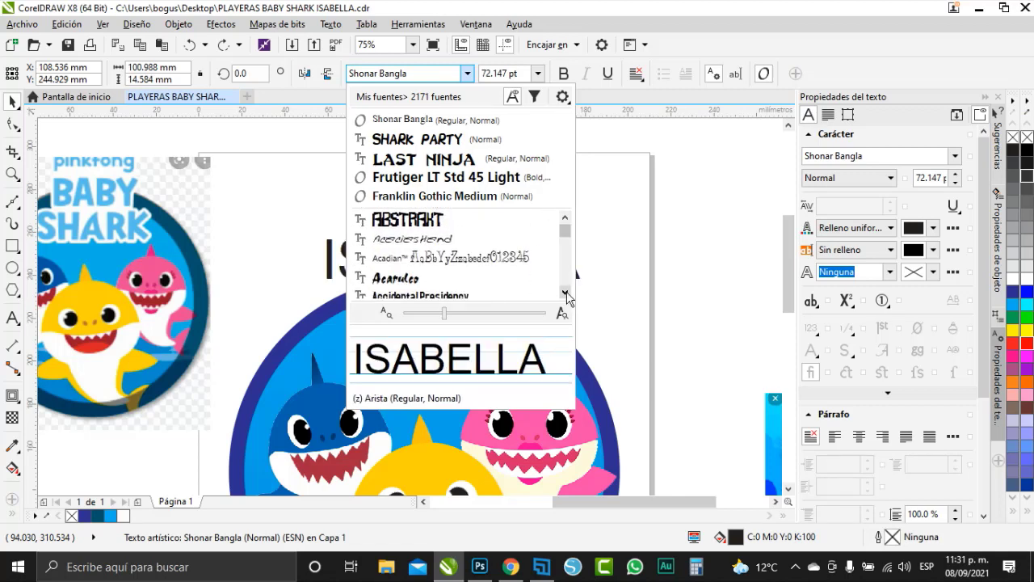
scroll(568, 298, "down", 1)
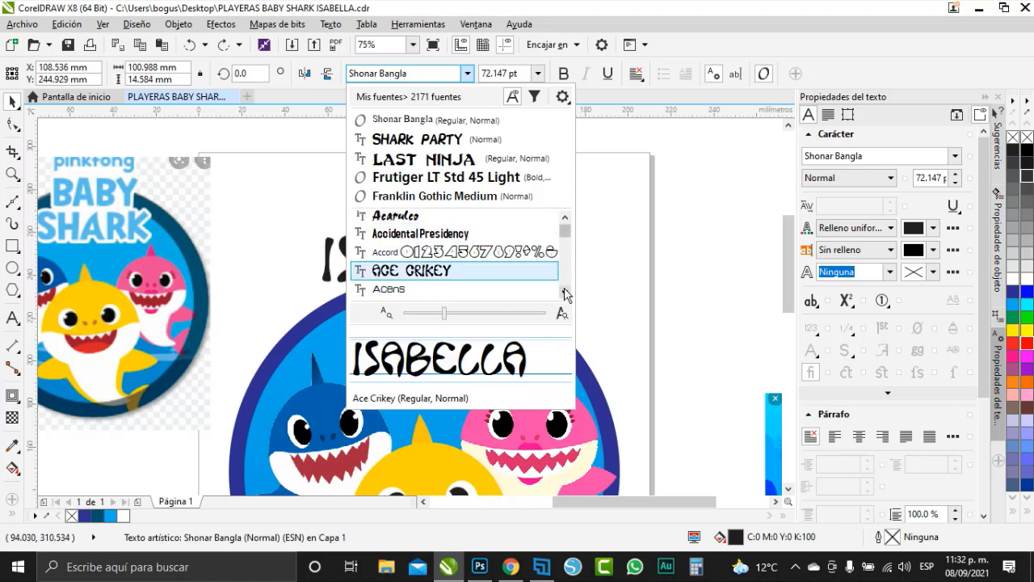
scroll(565, 293, "down", 2)
scroll(565, 294, "down", 4)
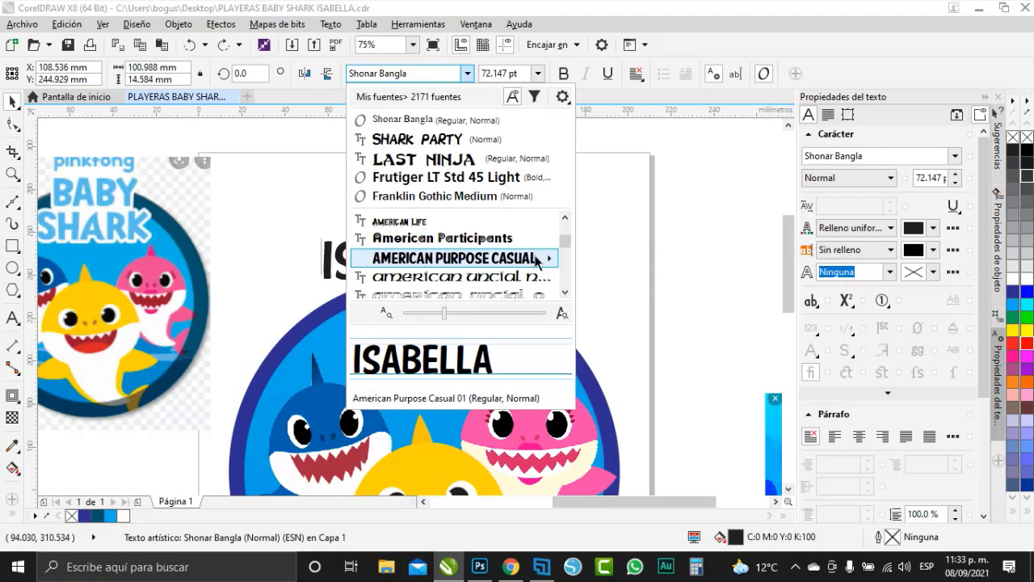
left_click(536, 259)
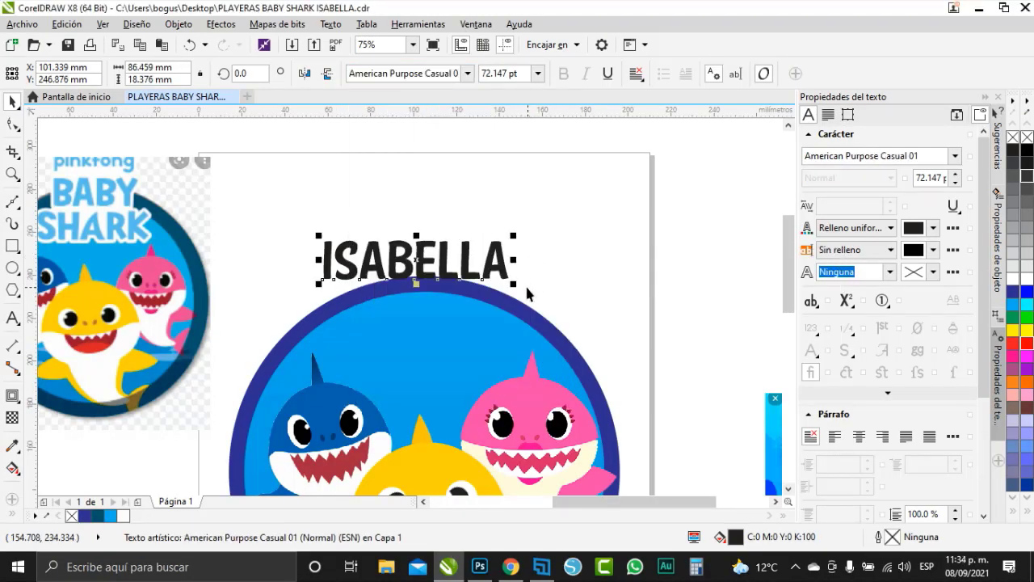
Enlarge the name text to 107.69 pt and fill it with cyan (C:100 M:0 Y:0 K:0)
left_click_drag(552, 302, 674, 358)
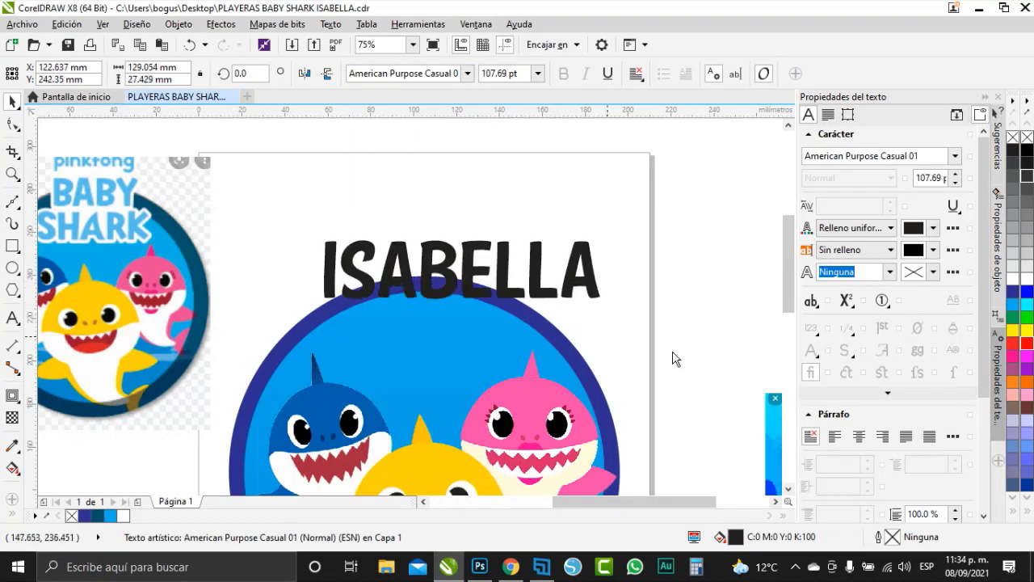
left_click(1013, 309)
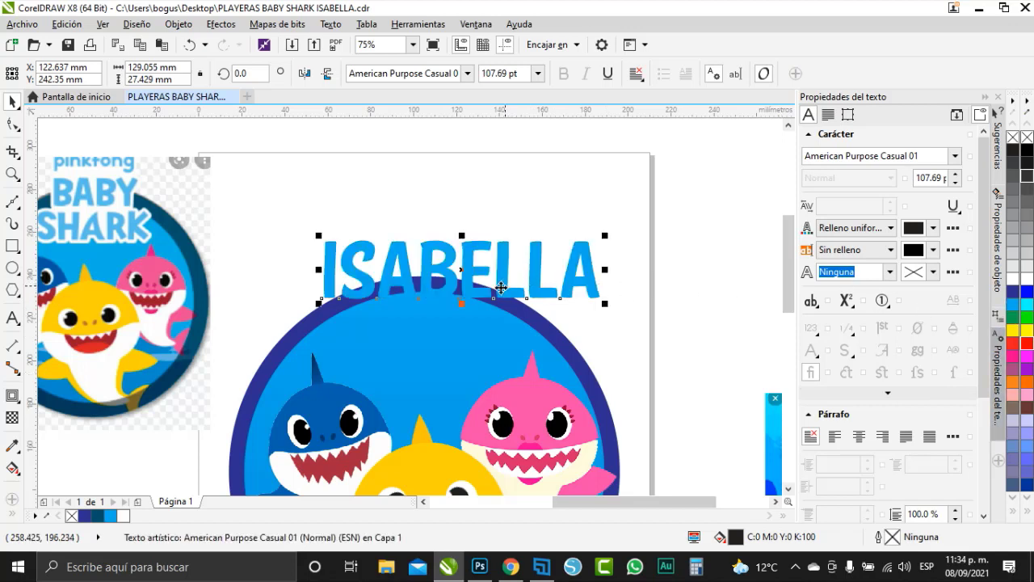
Position the name text just above the circular logo and break it apart into separate letters
left_click_drag(469, 268, 416, 234)
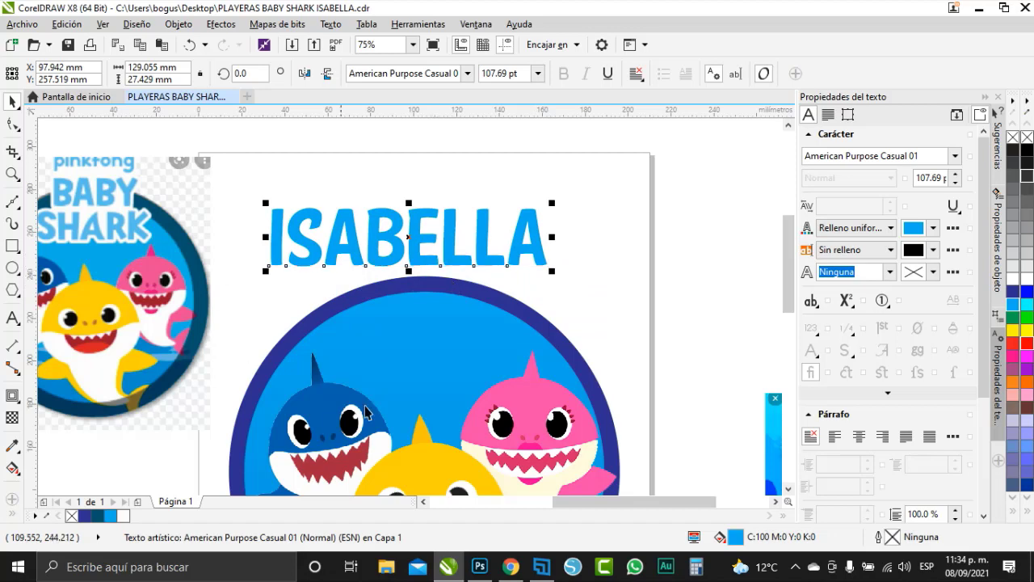
left_click(179, 25)
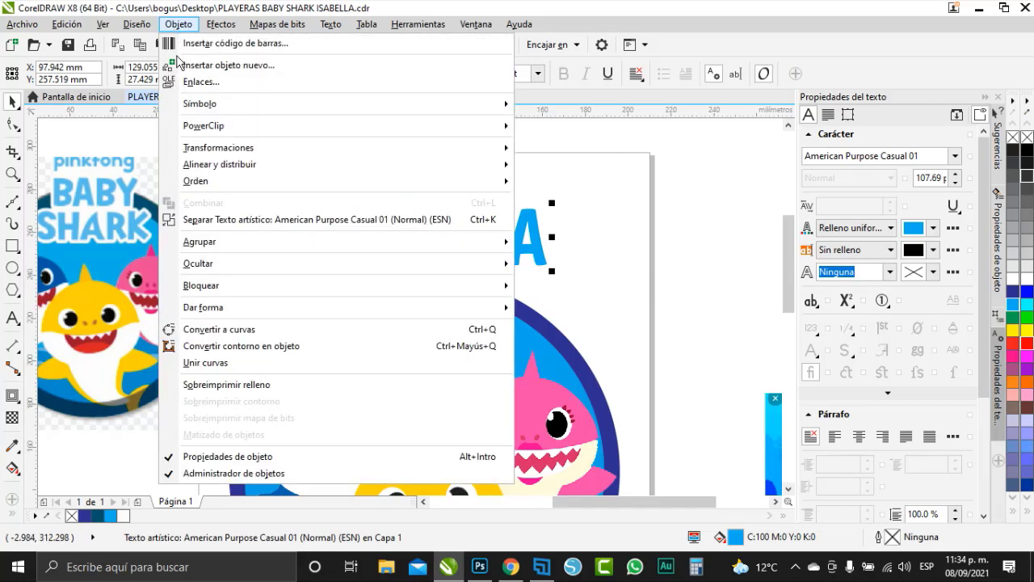
left_click(257, 220)
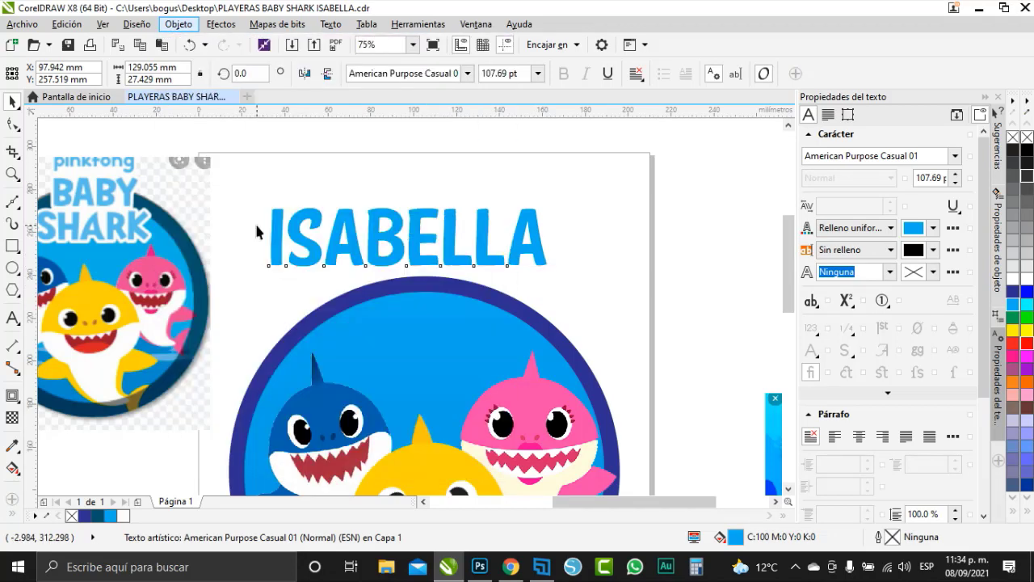
Trace the two curved outer sides of the fin-shaped A in the reference image's SHARK lettering with the Bézier tool
left_click(81, 224)
scroll(81, 224, "up", 1)
left_click(13, 201)
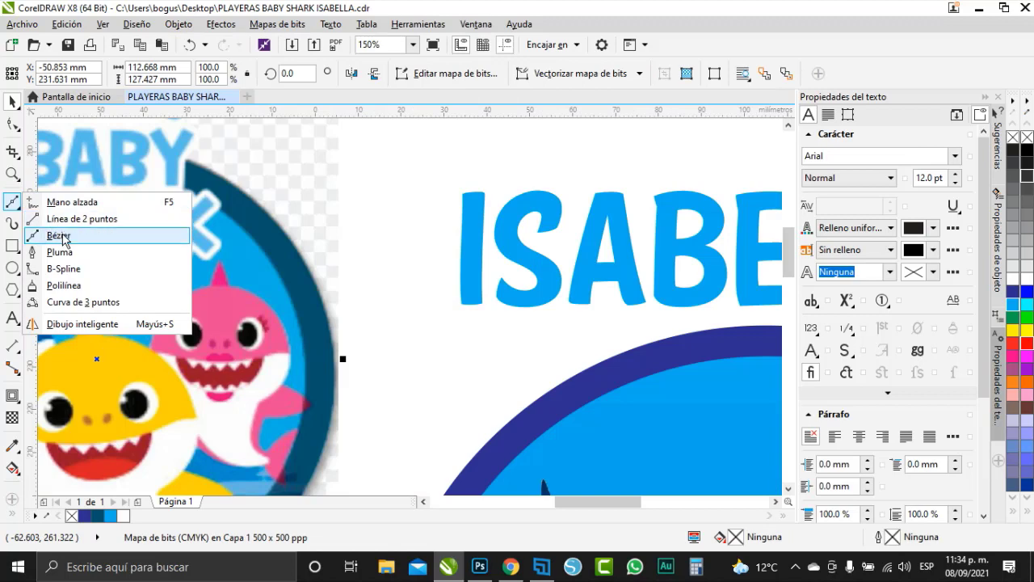
left_click(58, 235)
scroll(159, 281, "down", 1)
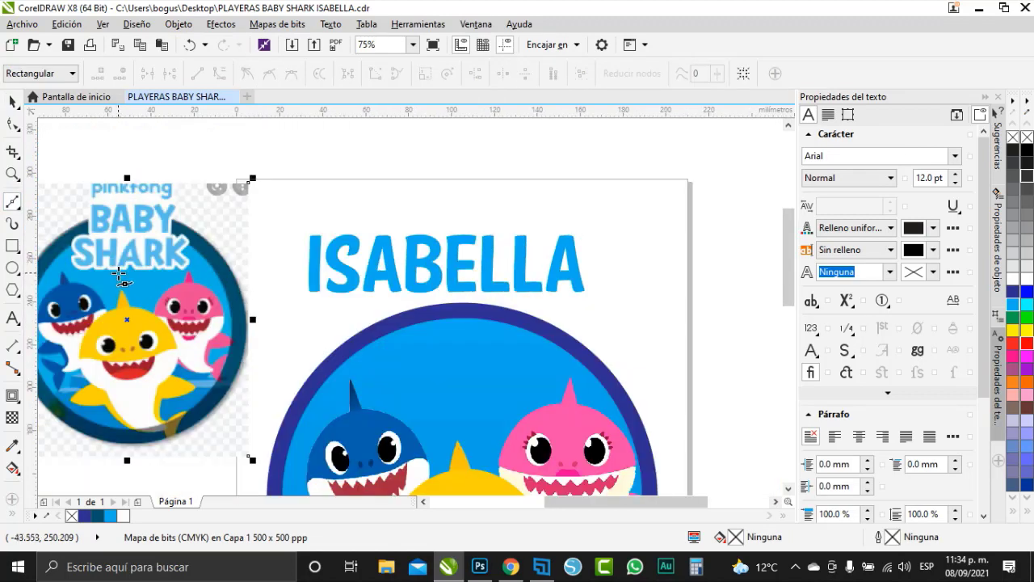
scroll(117, 270, "up", 2)
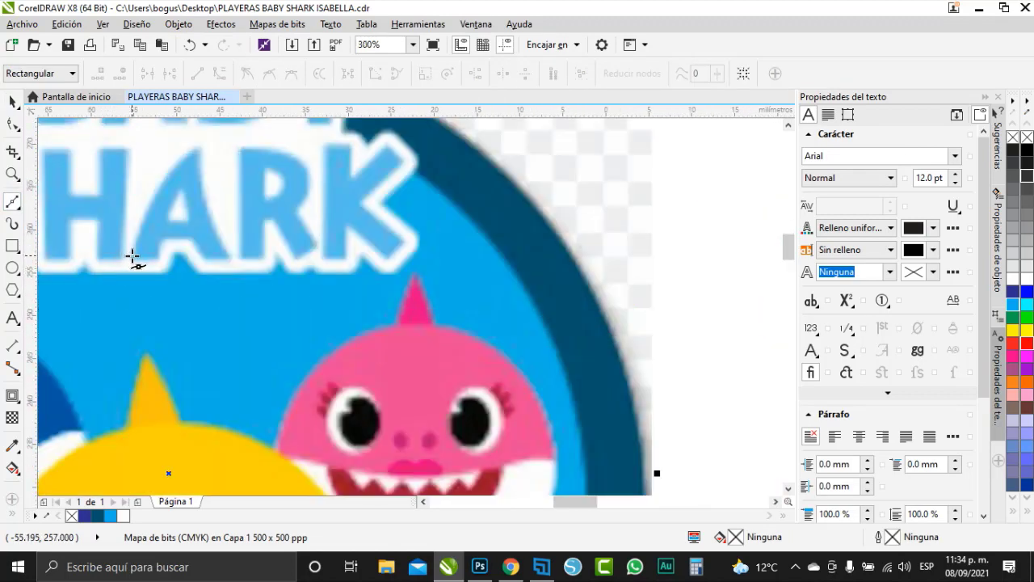
scroll(147, 202, "up", 1)
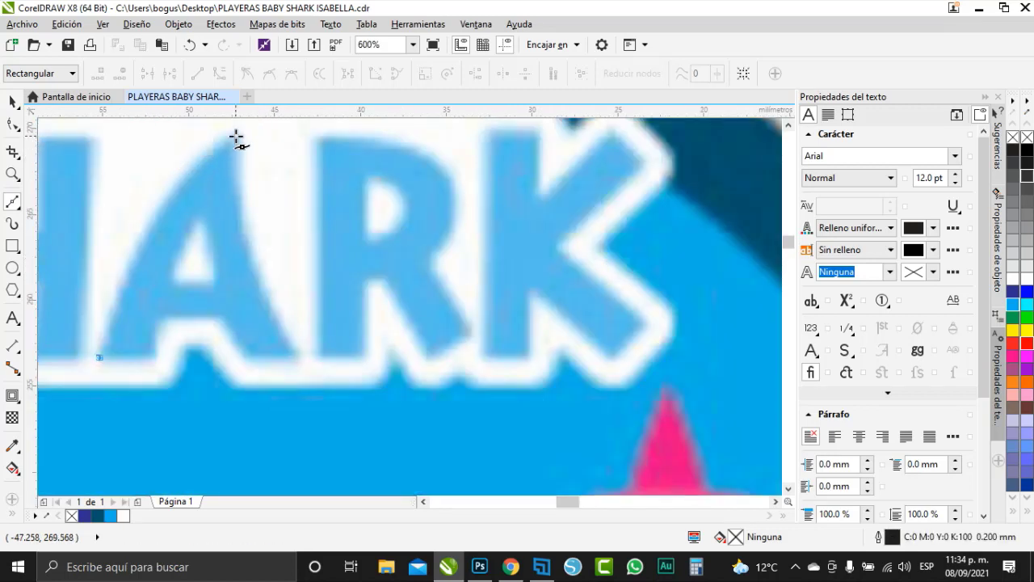
mouse_move(236, 139)
left_mouse_down()
mouse_move(325, 88)
mouse_move(323, 139)
left_mouse_up()
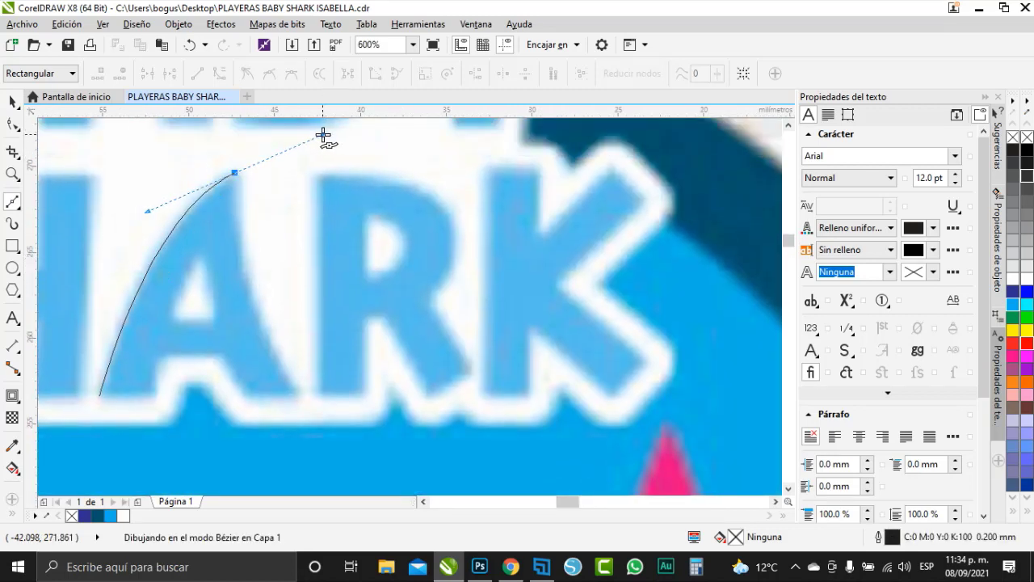
double_click(242, 177)
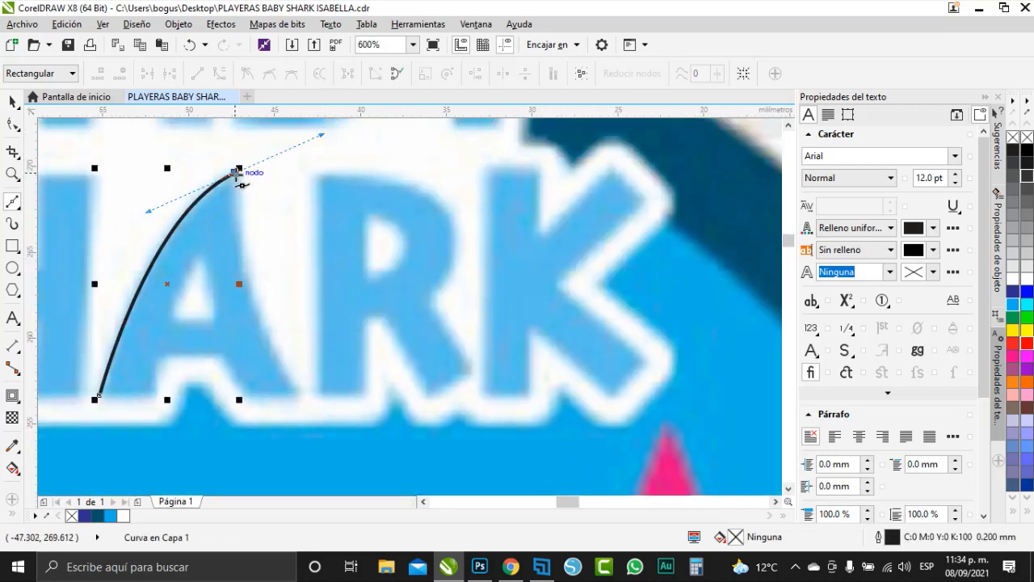
left_click_drag(302, 397, 360, 451)
double_click(301, 397)
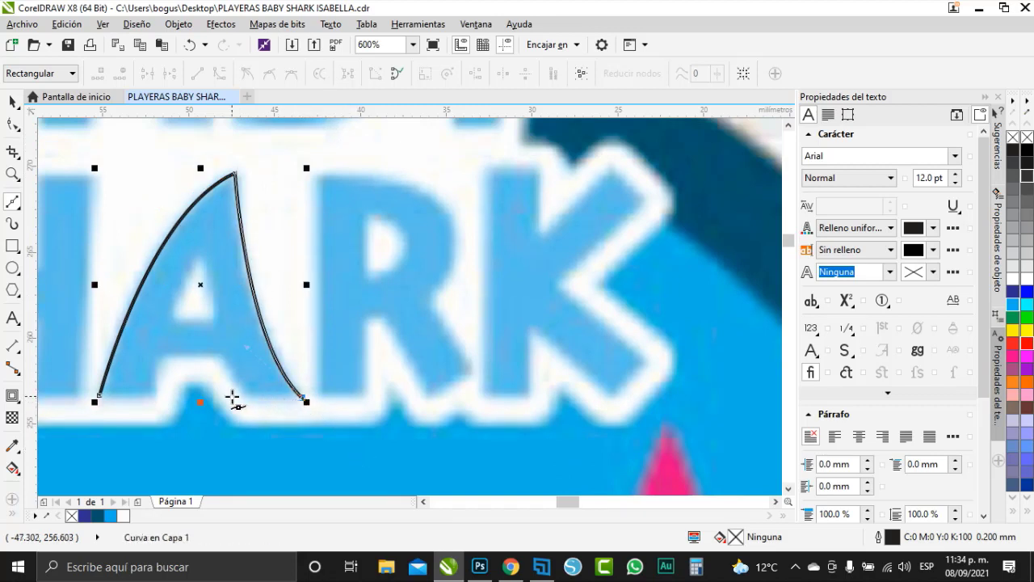
Trace the feet and the notch between them along the underside of the fin-shaped A, closing the outline at its starting point
left_click(244, 397)
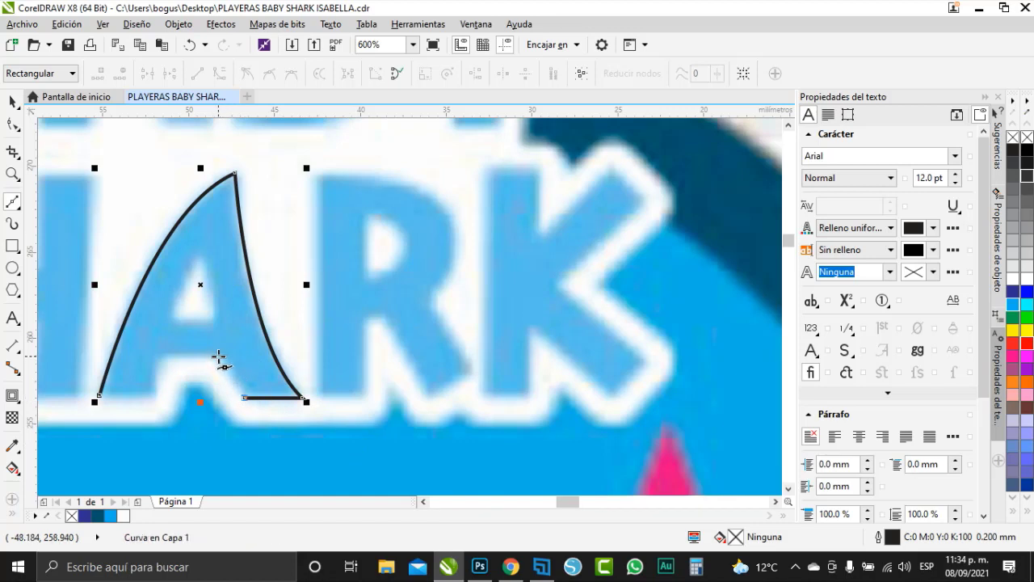
left_click(218, 356)
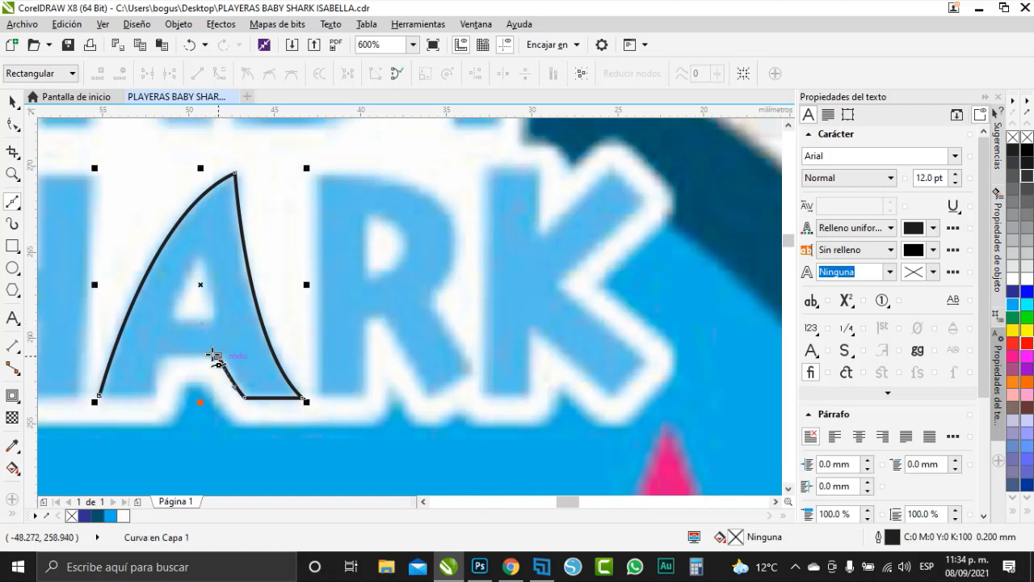
left_click(161, 355)
left_click_drag(154, 394, 162, 405)
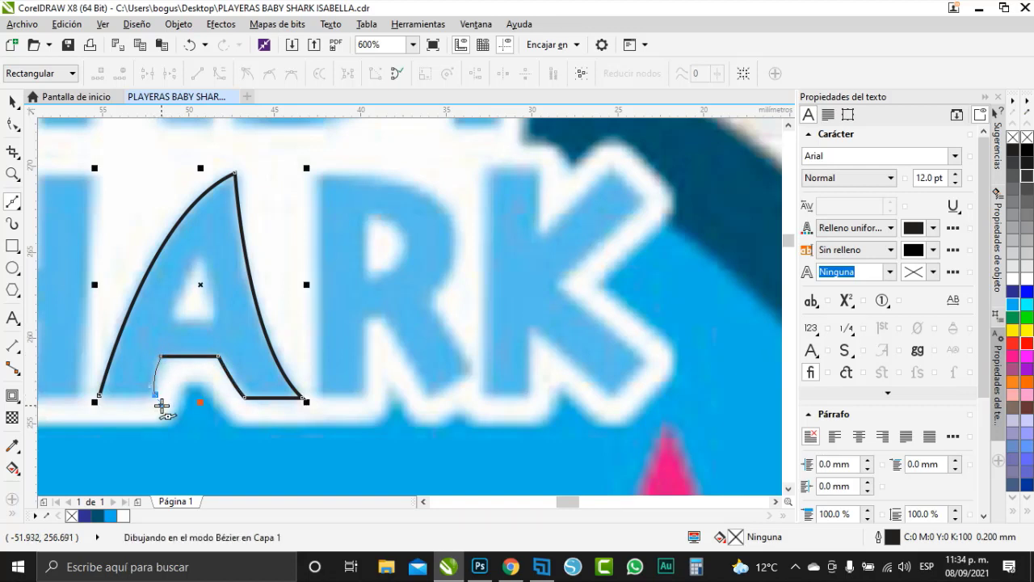
scroll(105, 394, "up", 2)
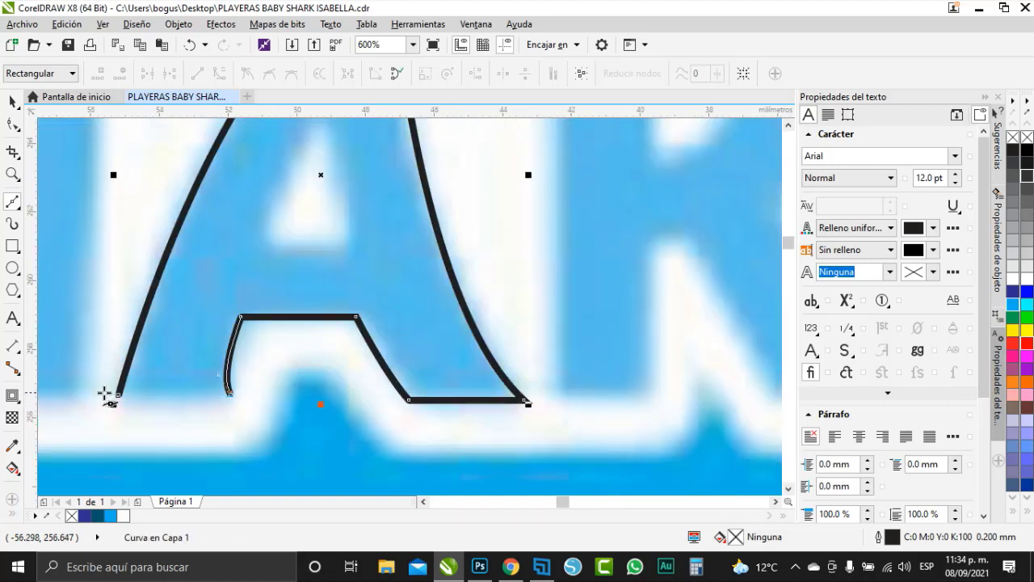
left_click(163, 394)
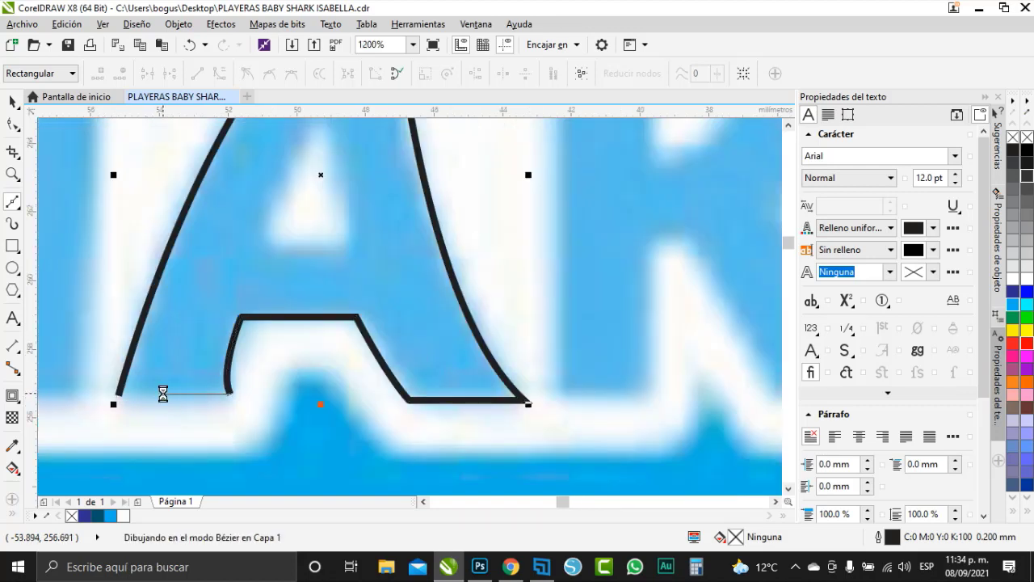
left_click(118, 394)
key("F10")
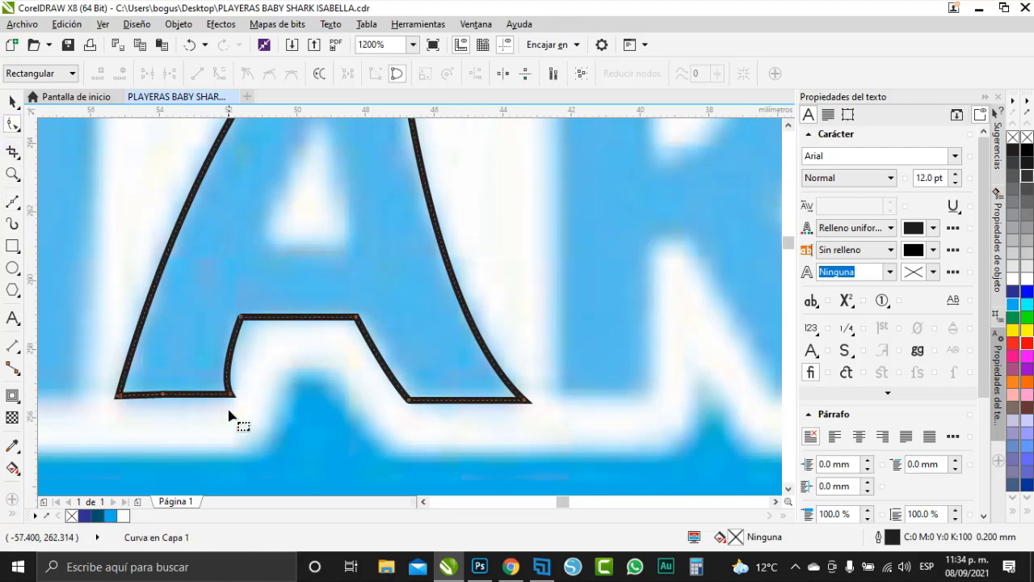
Trace the triangular hole inside the fin-shaped A as a closed curve with the Bézier tool
scroll(233, 418, "down", 2)
left_click(8, 202)
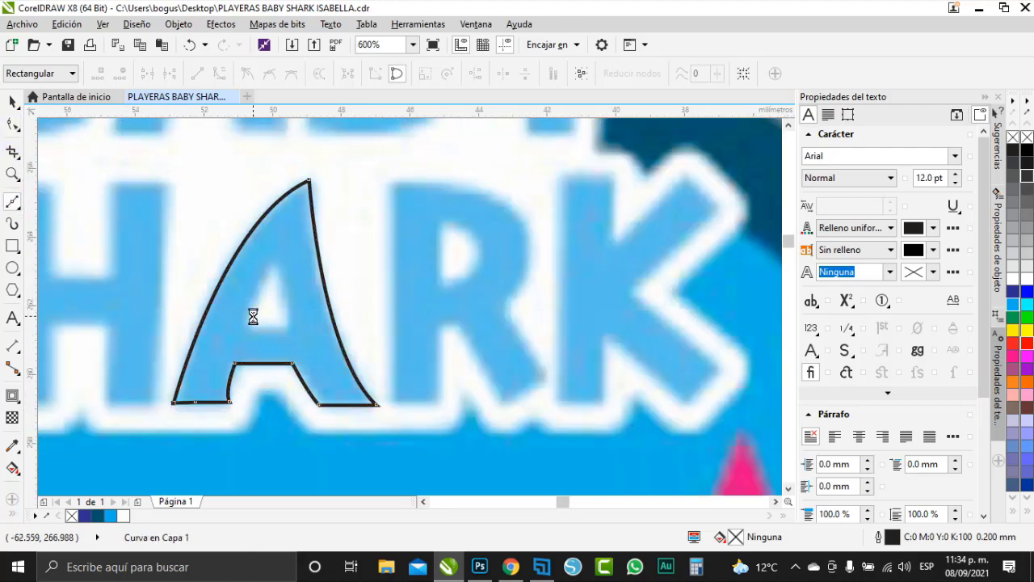
scroll(246, 323, "up", 2)
left_click(238, 341)
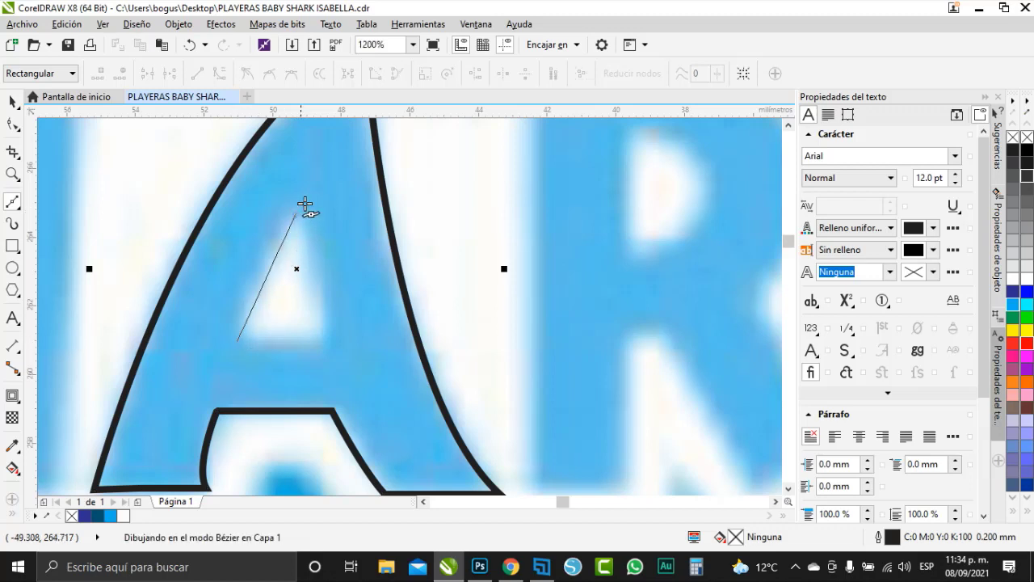
left_click(299, 209)
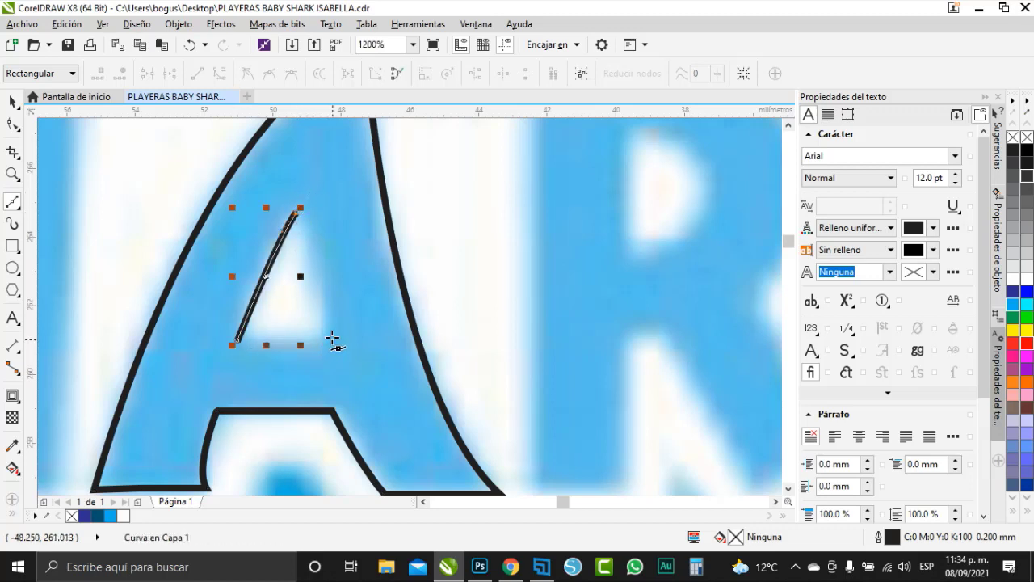
mouse_move(326, 331)
left_mouse_down()
mouse_move(338, 357)
mouse_move(324, 339)
left_mouse_up()
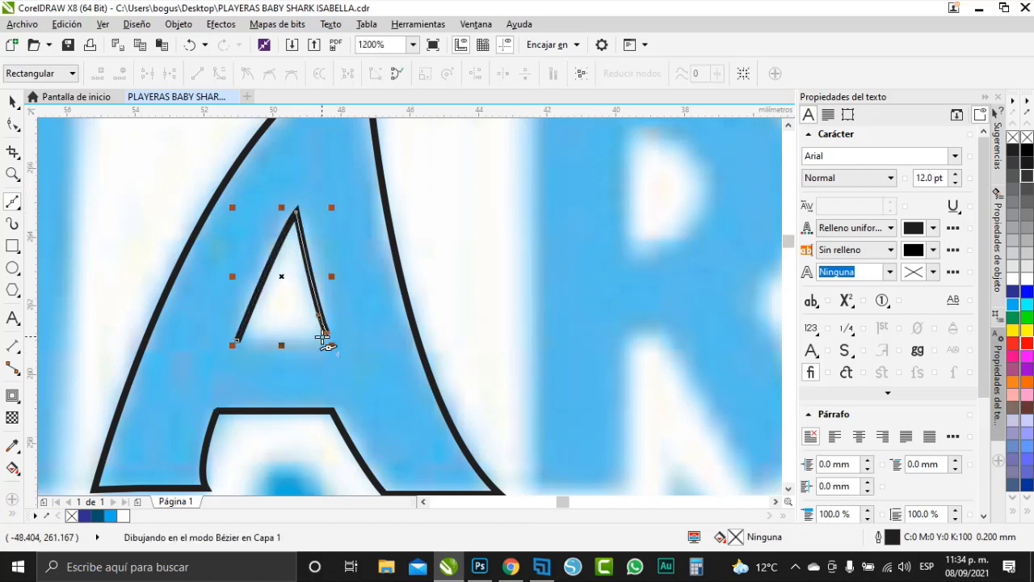
left_click(237, 340)
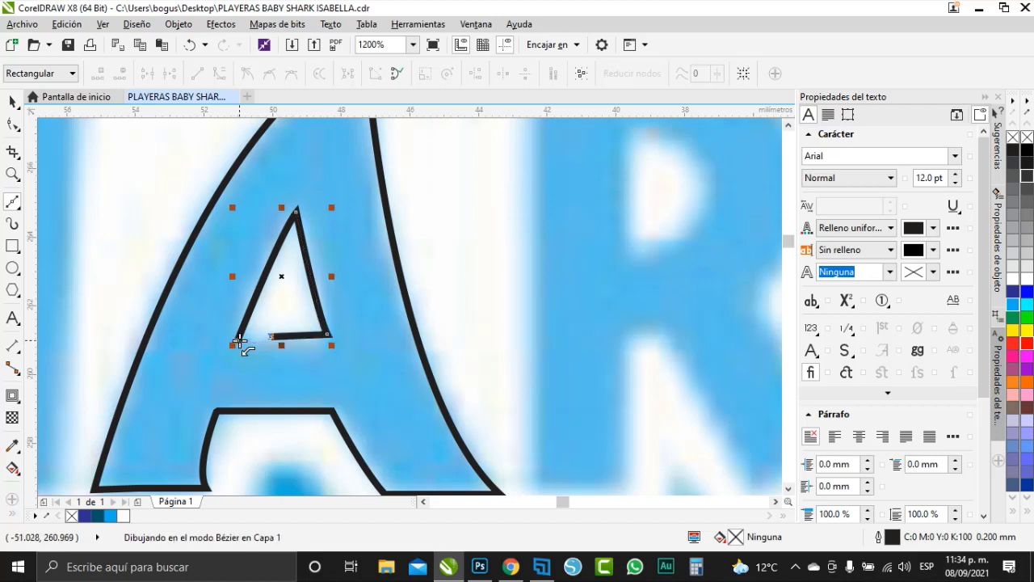
Level the base of the triangular hole by raising its lower-left corner node and deleting the extra node along the base
left_click(12, 123)
scroll(230, 348, "up", 2)
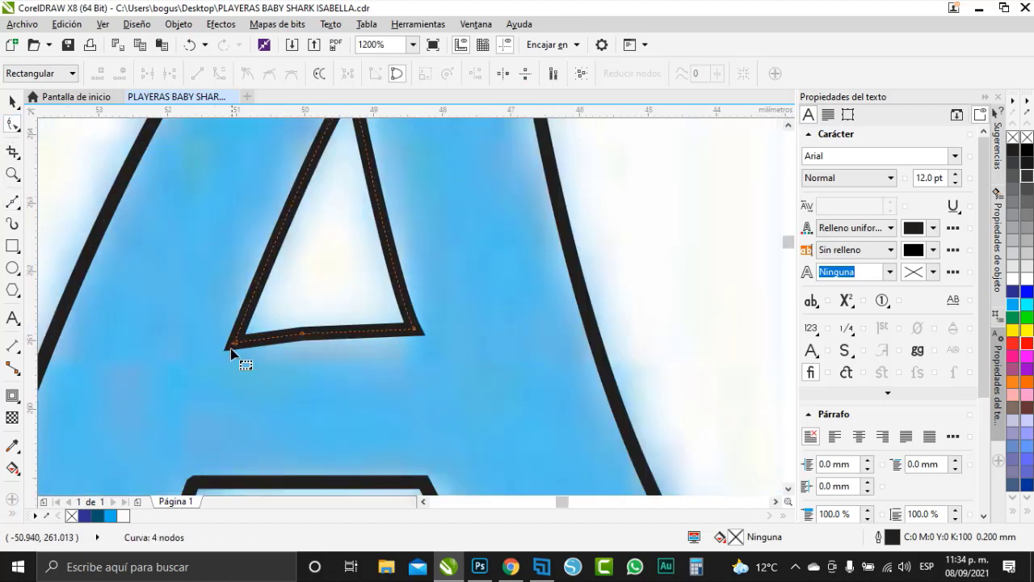
left_click(234, 342)
left_click_drag(235, 340, 240, 331)
double_click(301, 332)
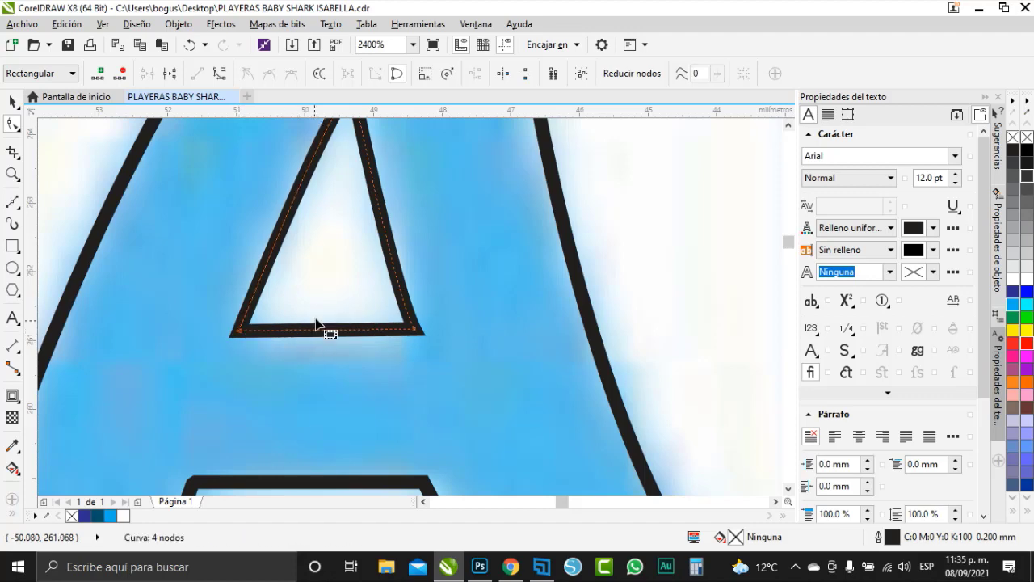
Combine the triangle with the fin-shaped A outline, fill it with cyan (C:100 M:0 Y:0 K:0) and remove its outline
scroll(316, 323, "down", 2)
key("space")
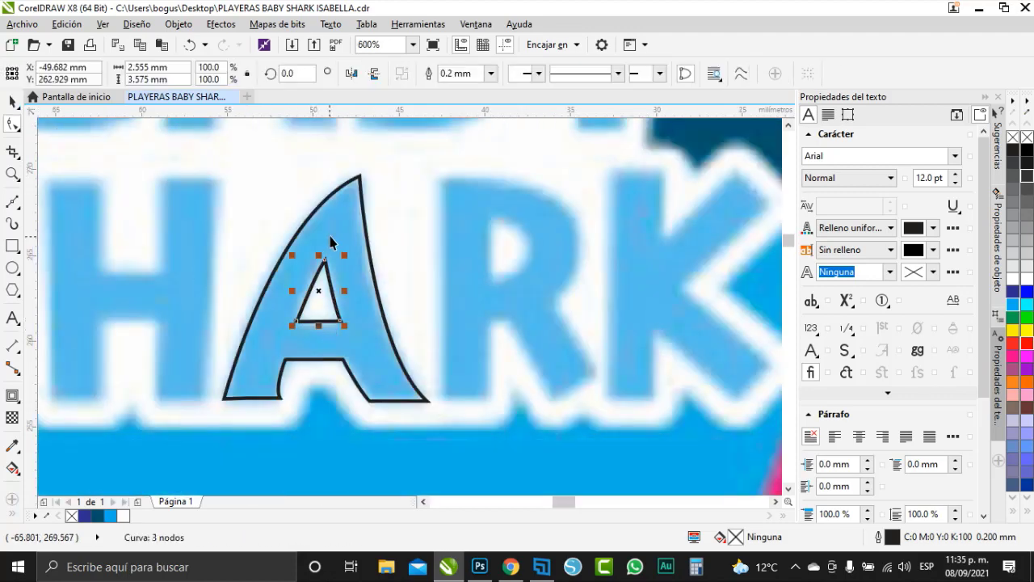
left_click(330, 236, "shift")
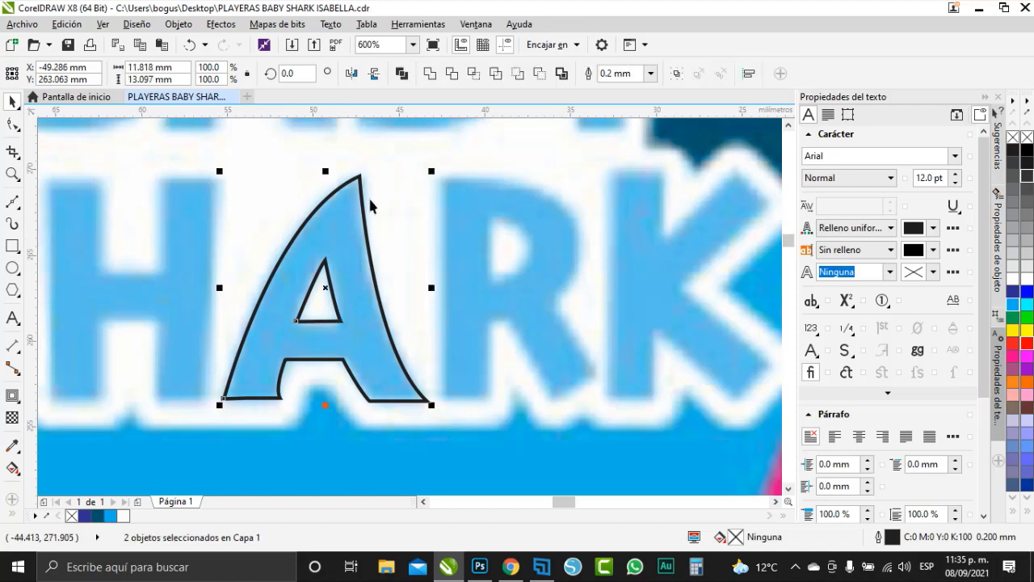
left_click(402, 74)
scroll(249, 240, "down", 1)
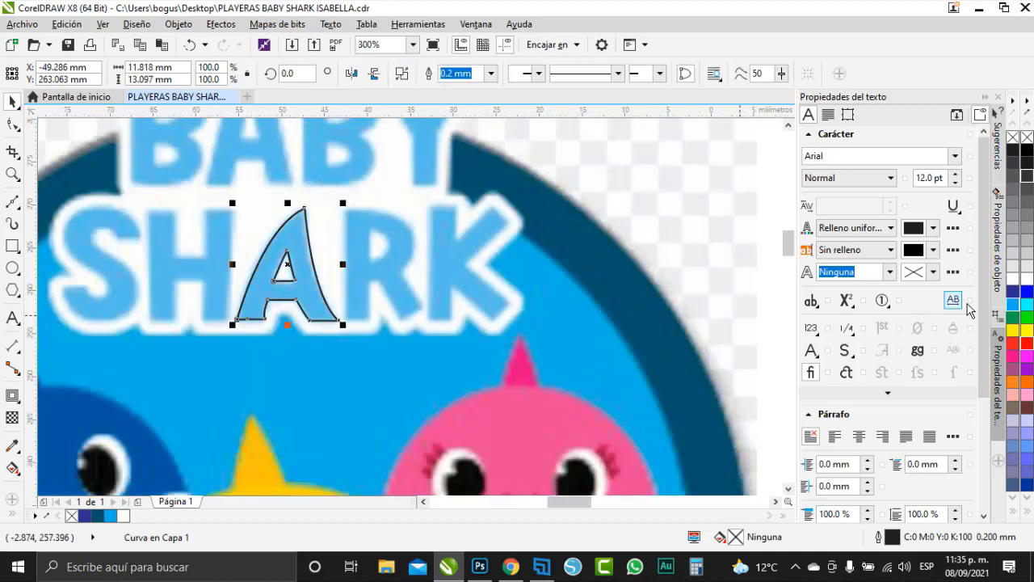
left_click(1012, 303)
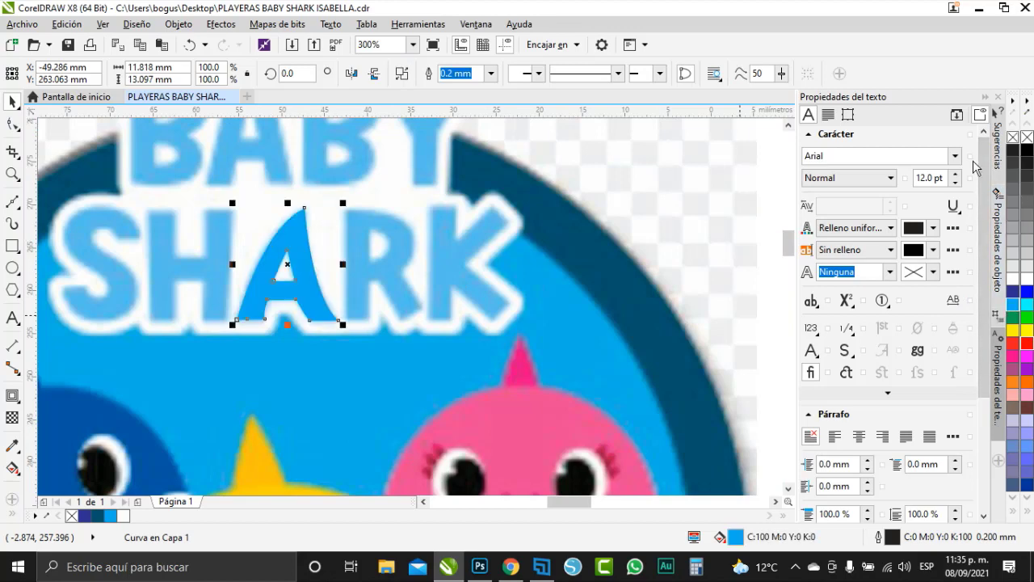
right_click(1013, 137)
Place the fin-shaped A over the name's first A and enlarge it to about 23.5 × 26.1 mm to match the lettering
scroll(225, 217, "down", 2)
left_click_drag(231, 221, 479, 254)
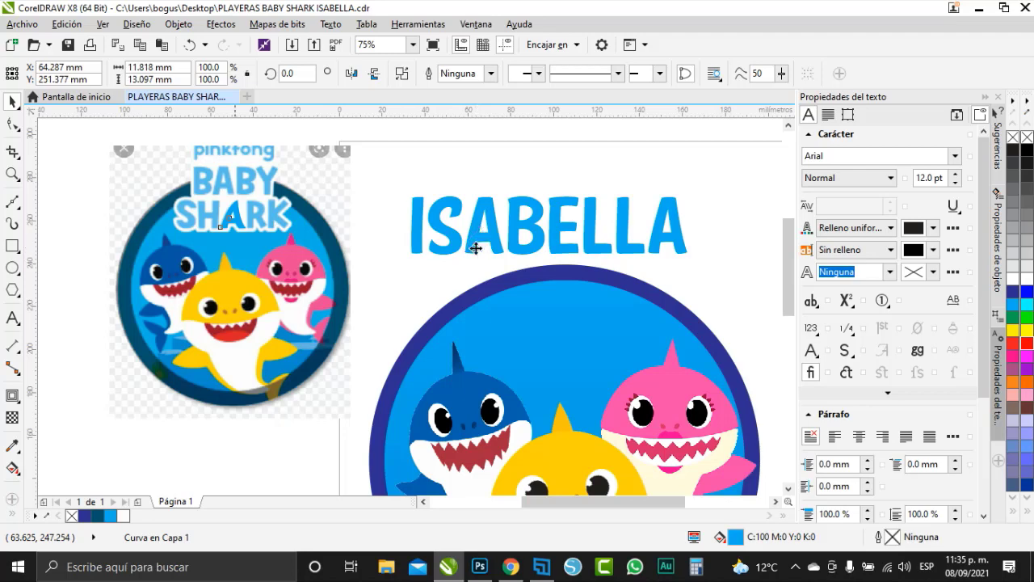
scroll(476, 249, "up", 1)
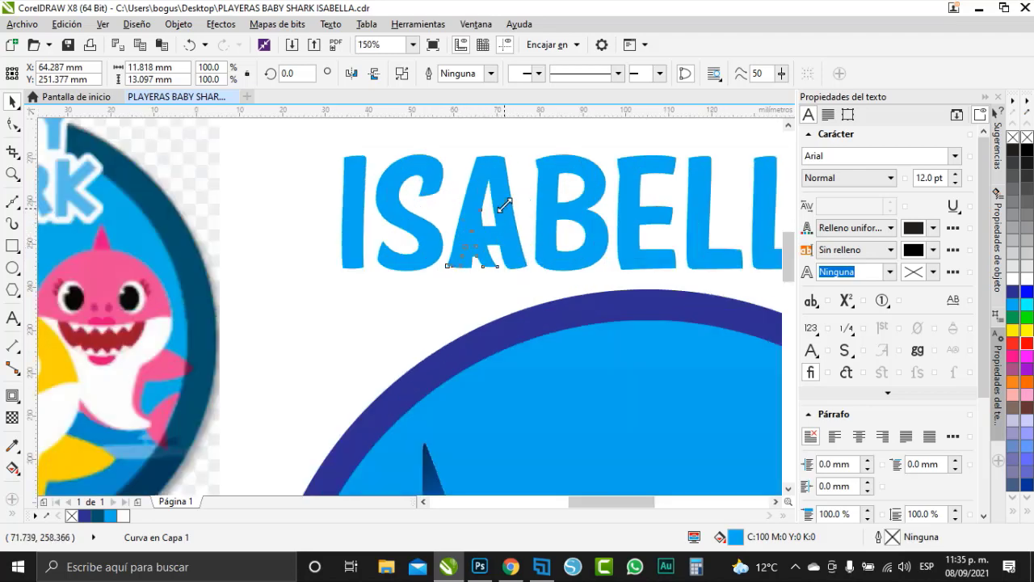
left_click_drag(504, 206, 550, 143)
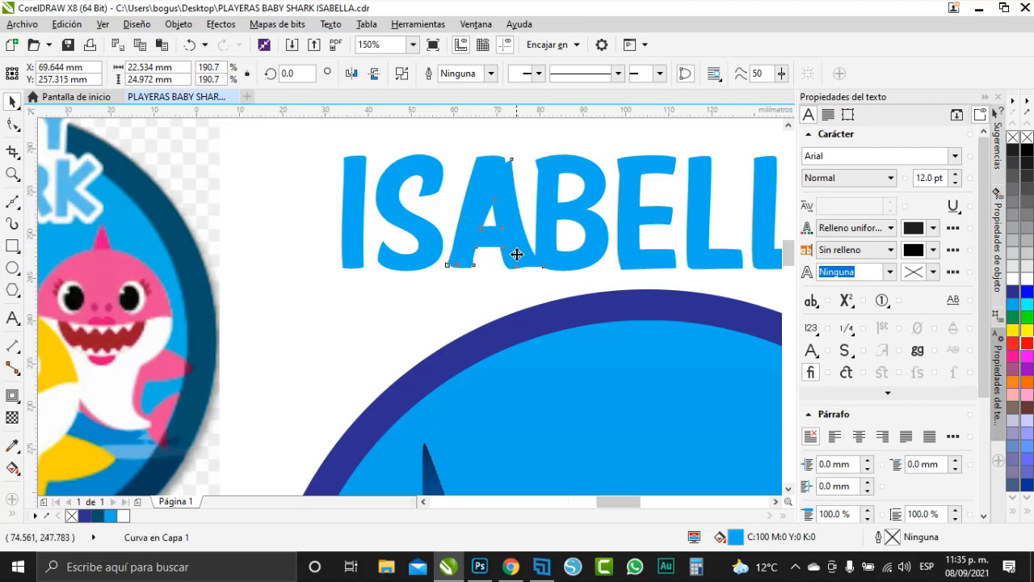
scroll(519, 242, "up", 1)
left_click(377, 294)
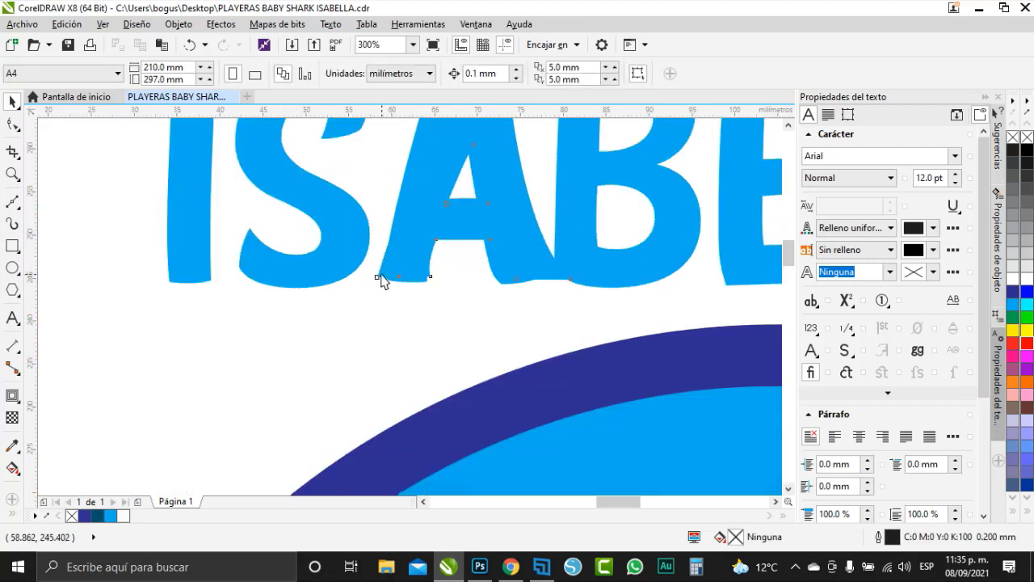
left_click(383, 280)
left_click_drag(372, 284, 364, 293)
scroll(464, 266, "up", 1)
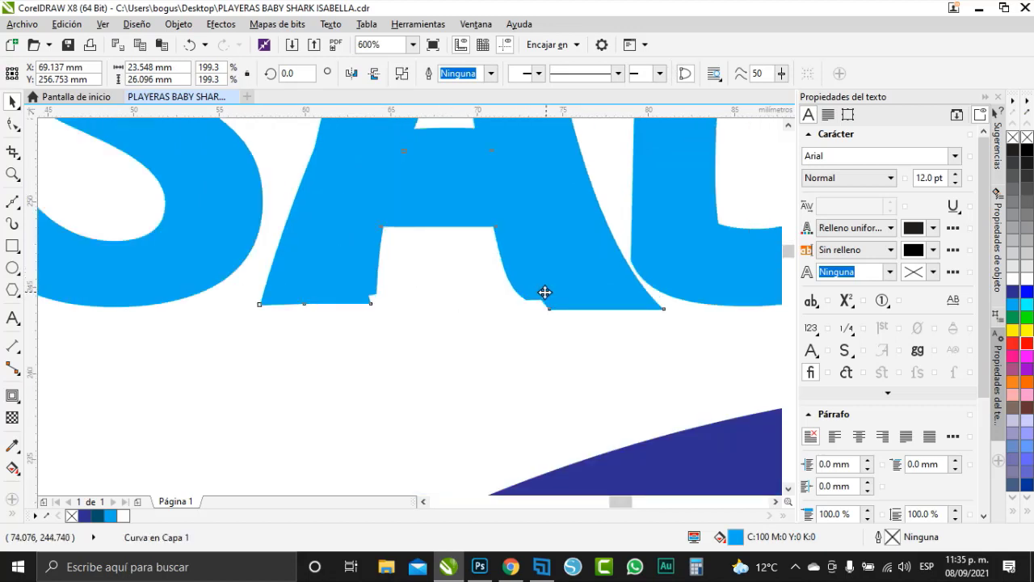
left_click_drag(544, 294, 540, 294)
Delete the original first A beneath the fin-shaped A and fine-tune the fin-shaped A's position between its neighbouring letters
left_click(375, 284)
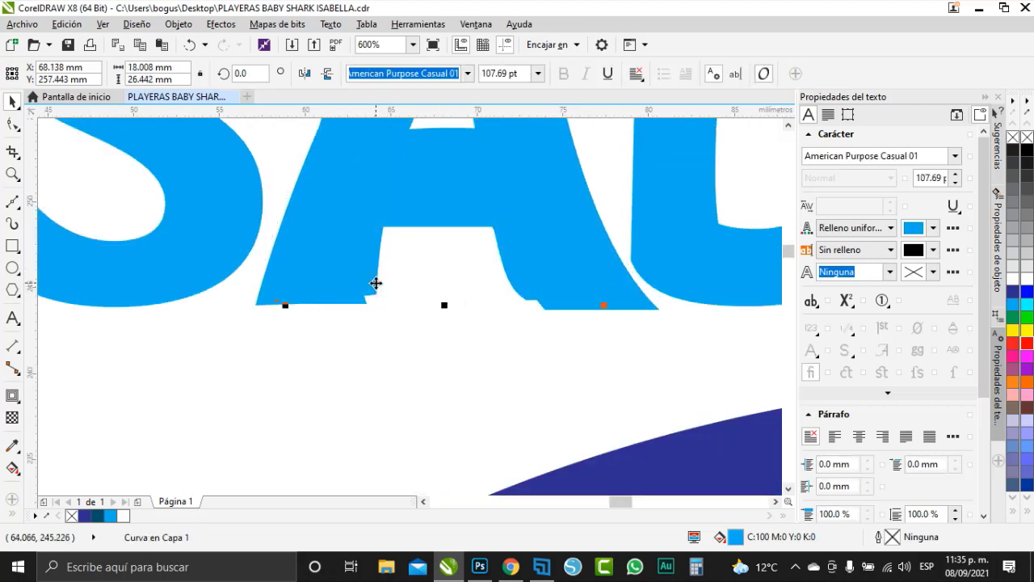
key("Escape")
scroll(375, 283, "down", 2)
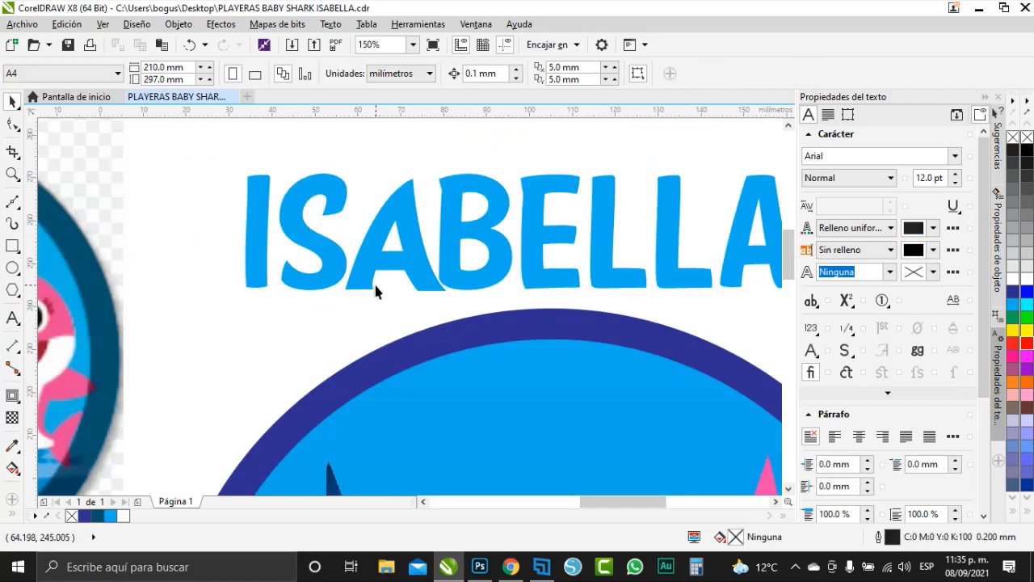
left_click(430, 277)
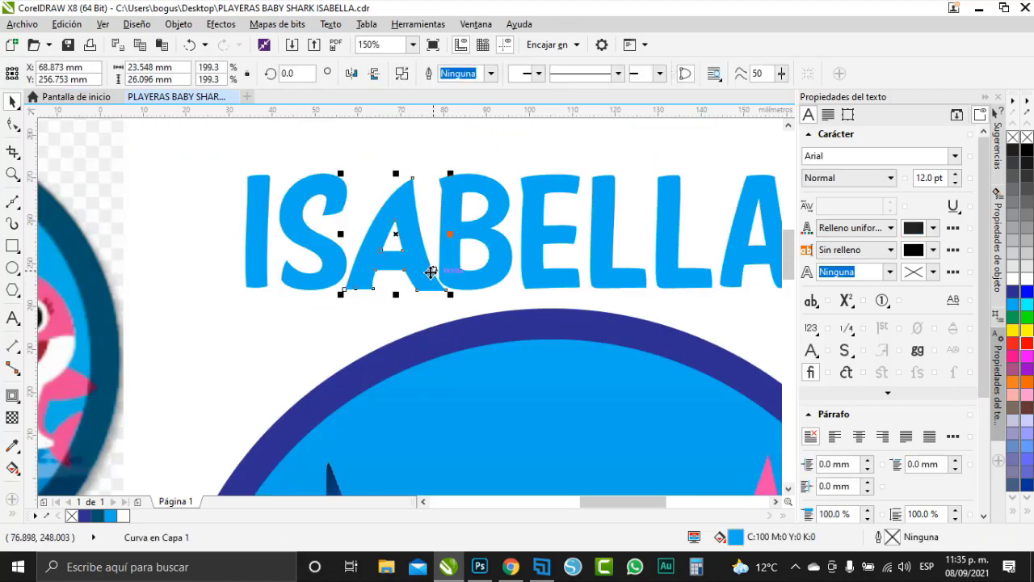
scroll(431, 277, "up", 1)
left_click_drag(435, 302, 432, 298)
scroll(433, 299, "down", 2)
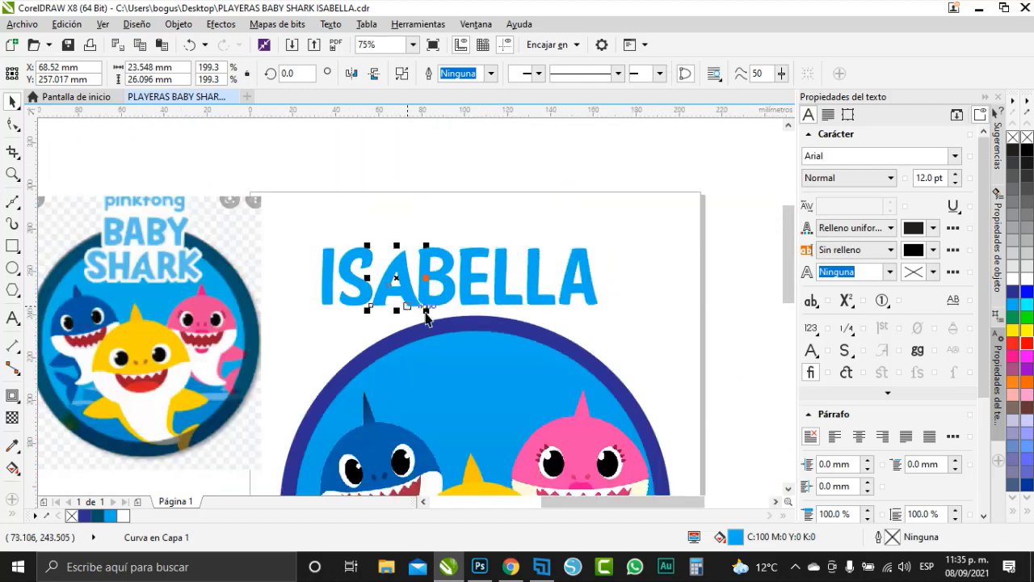
Replace the name's last A with a copy of the fin-shaped A aligned with the other letters
left_click(589, 298)
key("Delete")
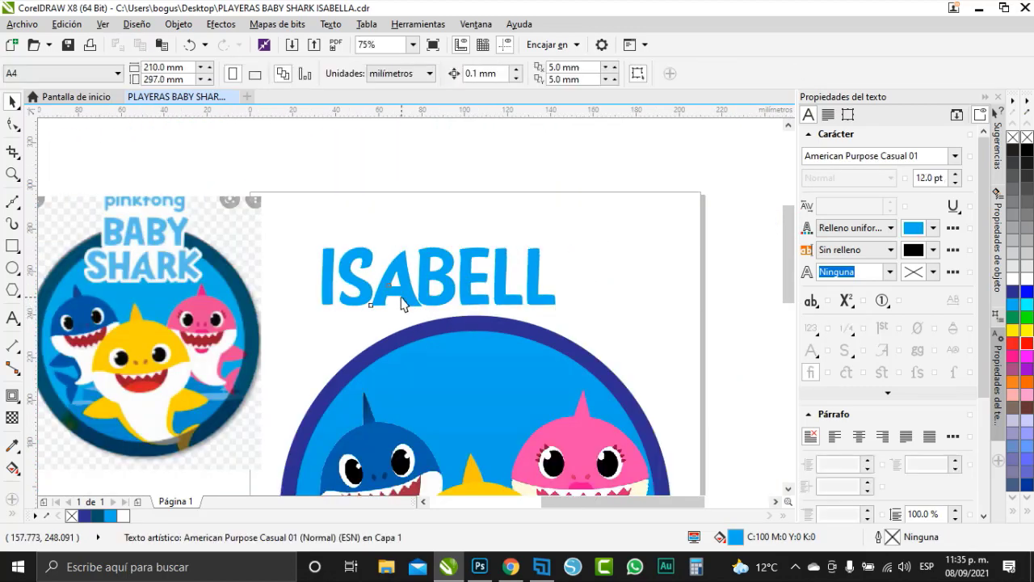
left_click(403, 297)
left_click_drag(405, 296, 591, 301)
left_click(660, 330)
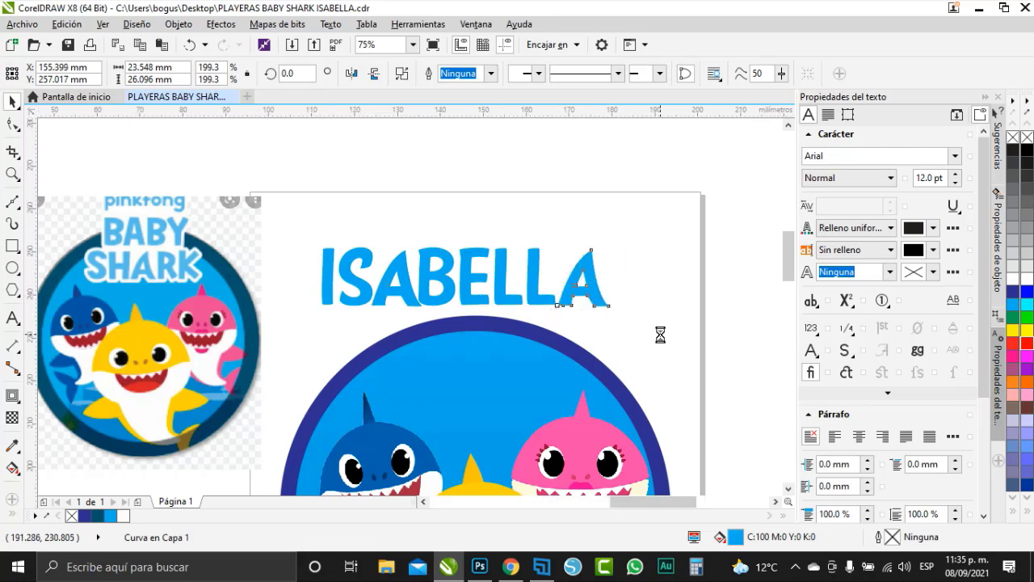
Group all the letters of the name and enlarge the group from its center to about 176 mm wide
left_click_drag(660, 334, 283, 230)
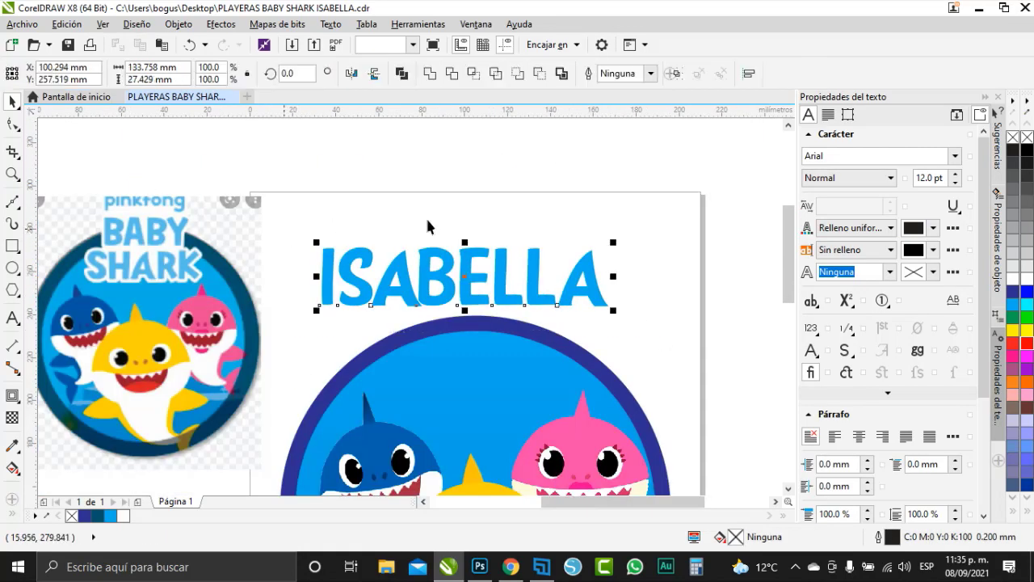
key("ctrl+g")
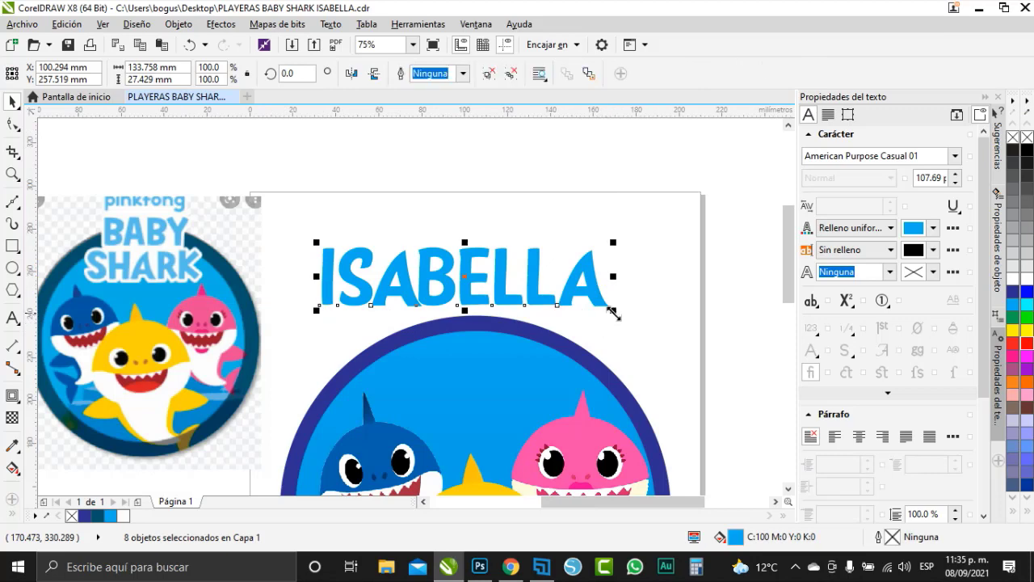
left_click_drag(613, 310, 661, 345)
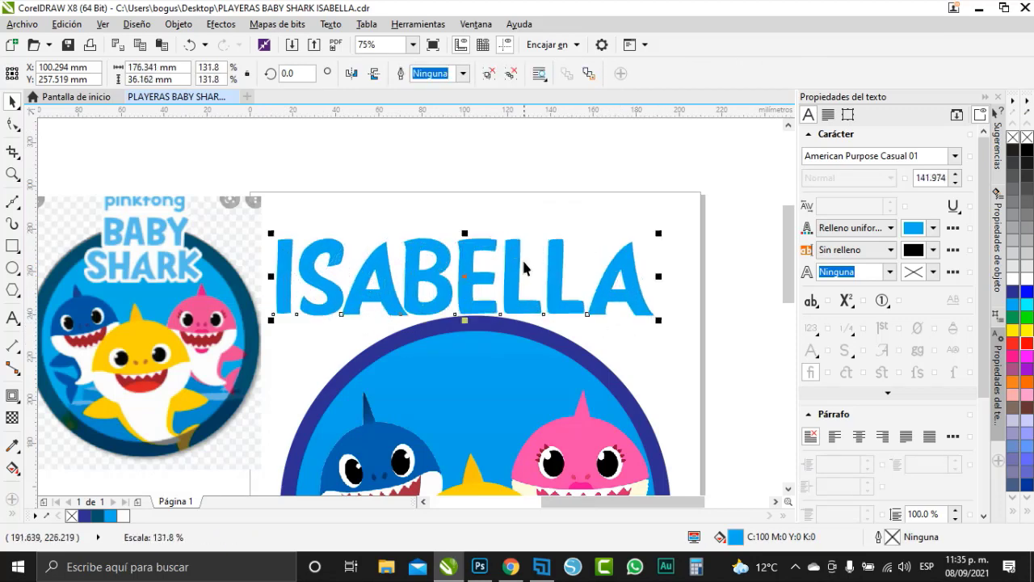
Move the circular shark logo down to the bottom of the page
scroll(522, 261, "down", 2)
left_click(375, 313)
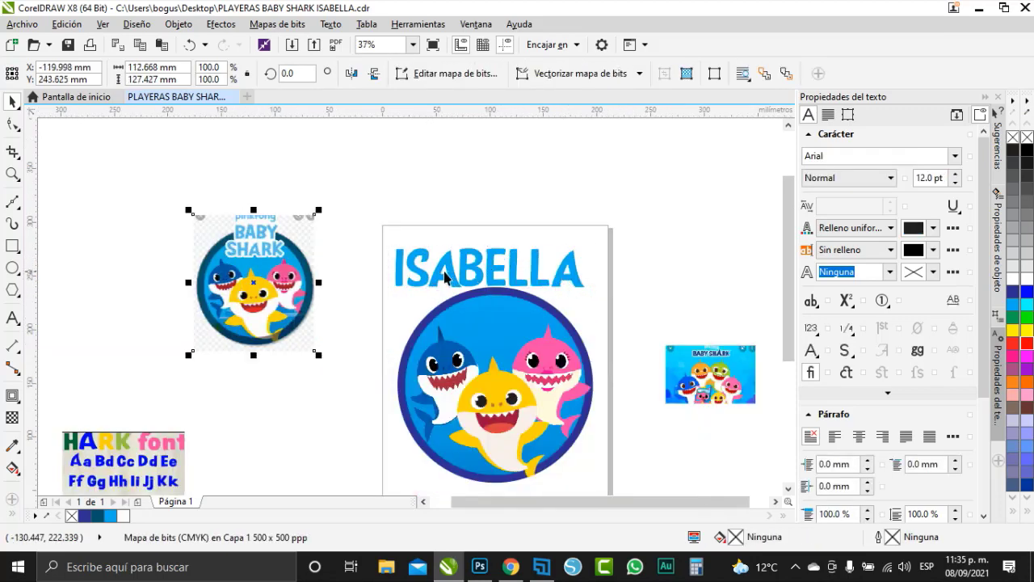
scroll(462, 332, "down", 2)
left_click(475, 339)
left_click_drag(474, 339, 478, 408)
scroll(477, 359, "up", 2)
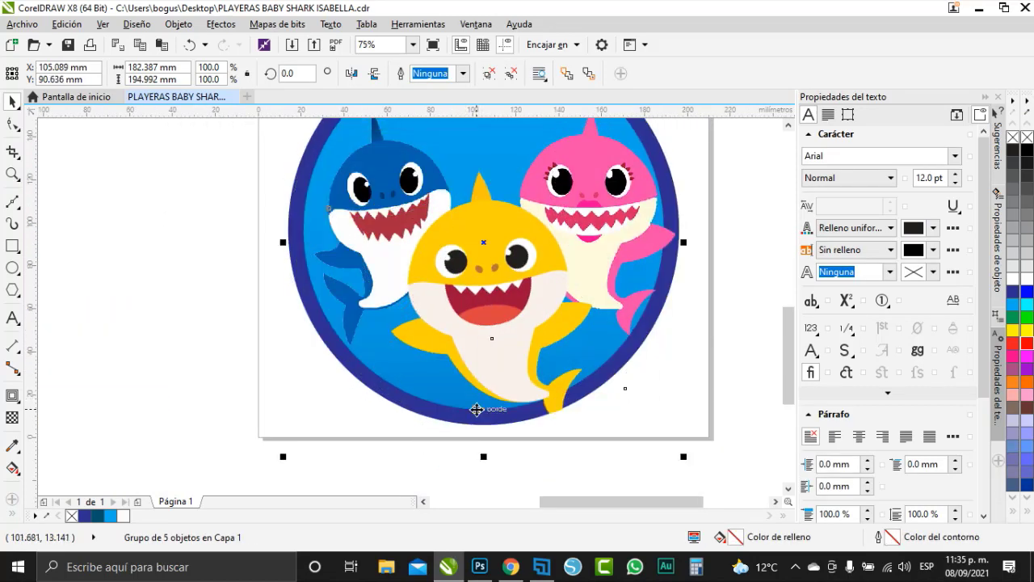
Place the name across the circle's upper edge, centered horizontally on the page, and move the reference image closer beside the artwork
scroll(478, 409, "down", 1)
left_click_drag(503, 167, 479, 224)
key("p")
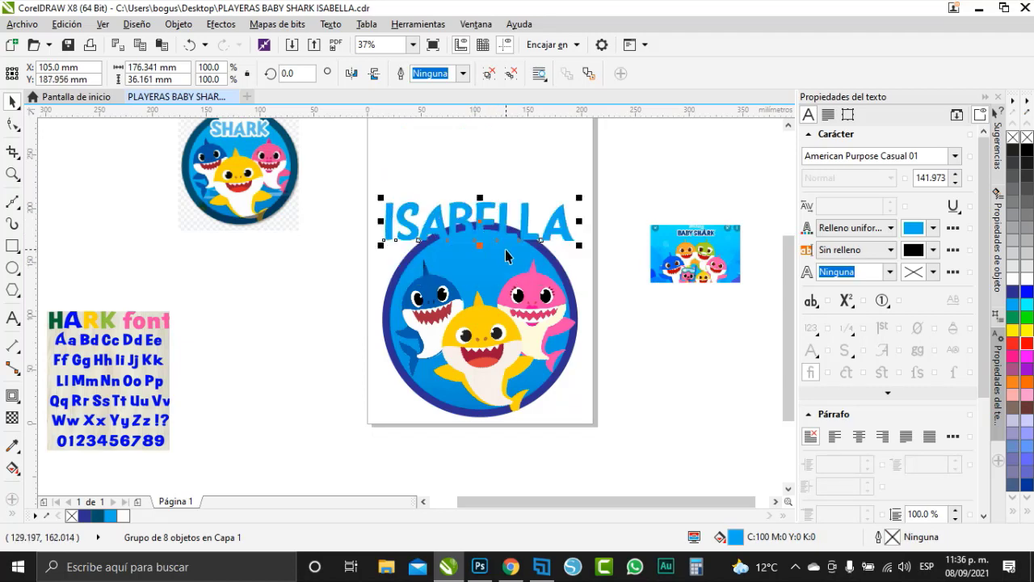
left_click(240, 169)
left_click_drag(240, 169, 278, 234)
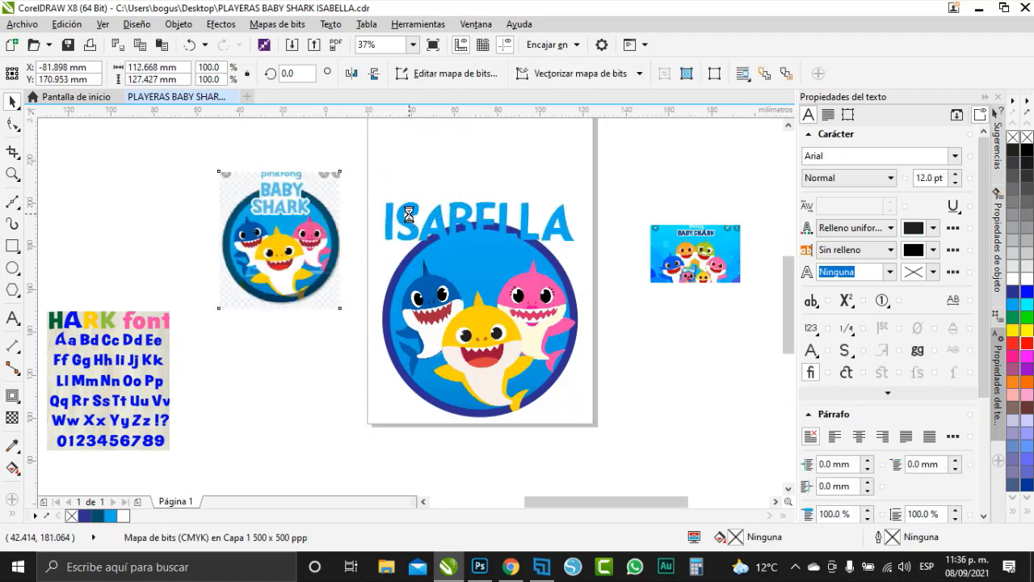
Apply an exterior contour to the grouped name lettering and set the contour's fill color to white
scroll(404, 226, "up", 2)
left_click(400, 233)
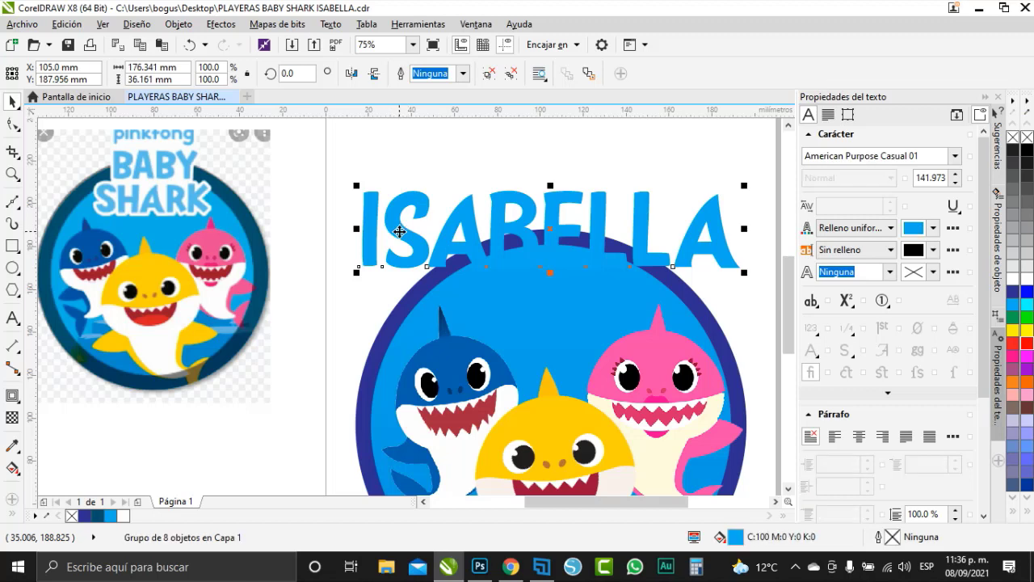
left_click(13, 396)
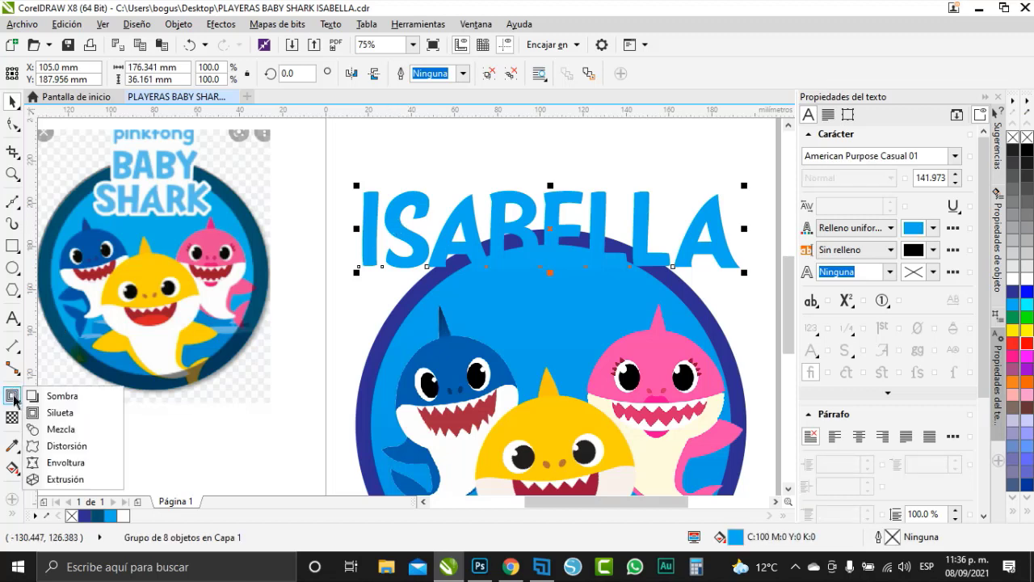
left_click(50, 413)
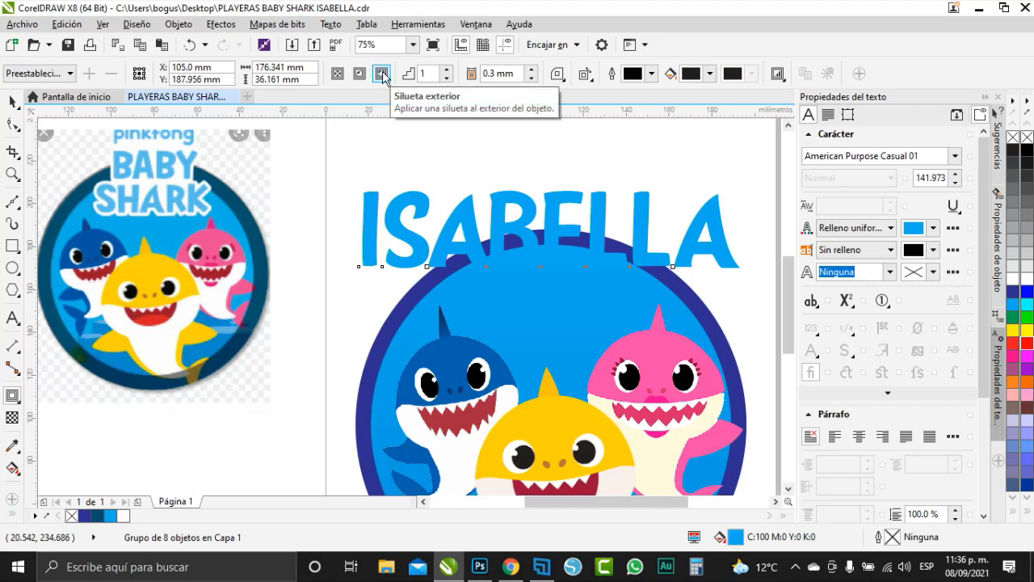
left_click(382, 75)
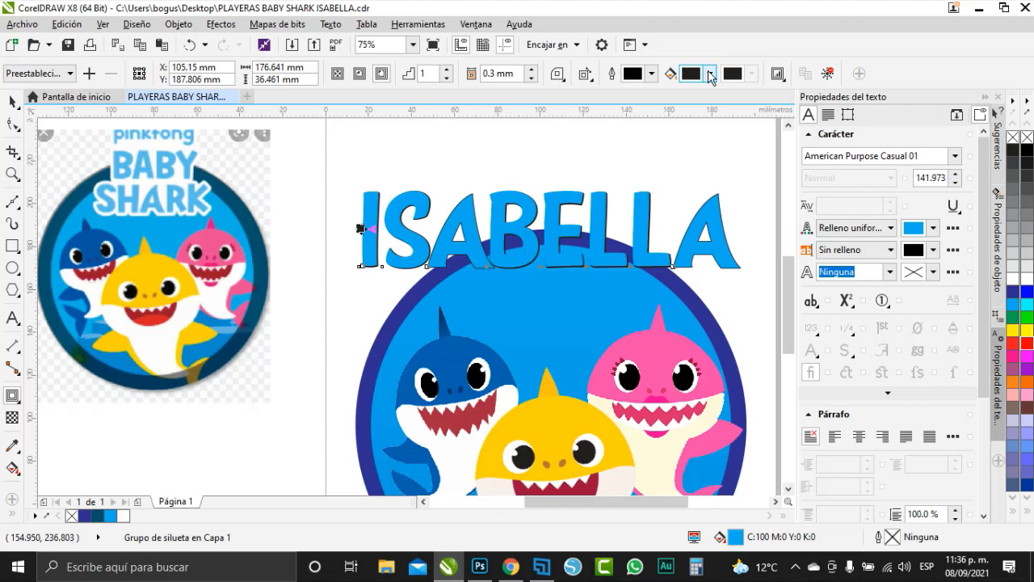
left_click(710, 74)
left_click(683, 151)
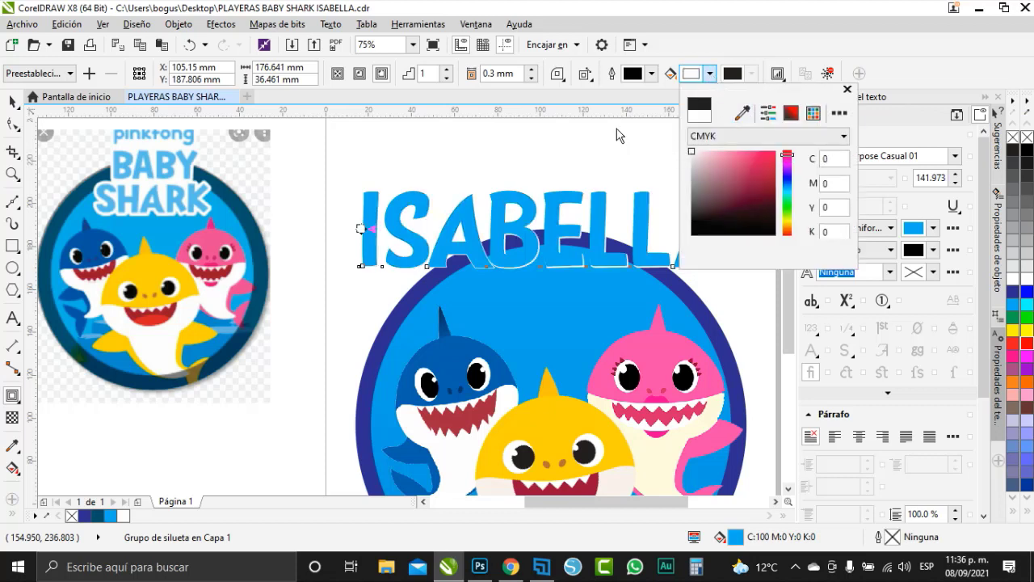
Give the name's contour rounded corners and set its offset to 3.8 mm
left_click(565, 76)
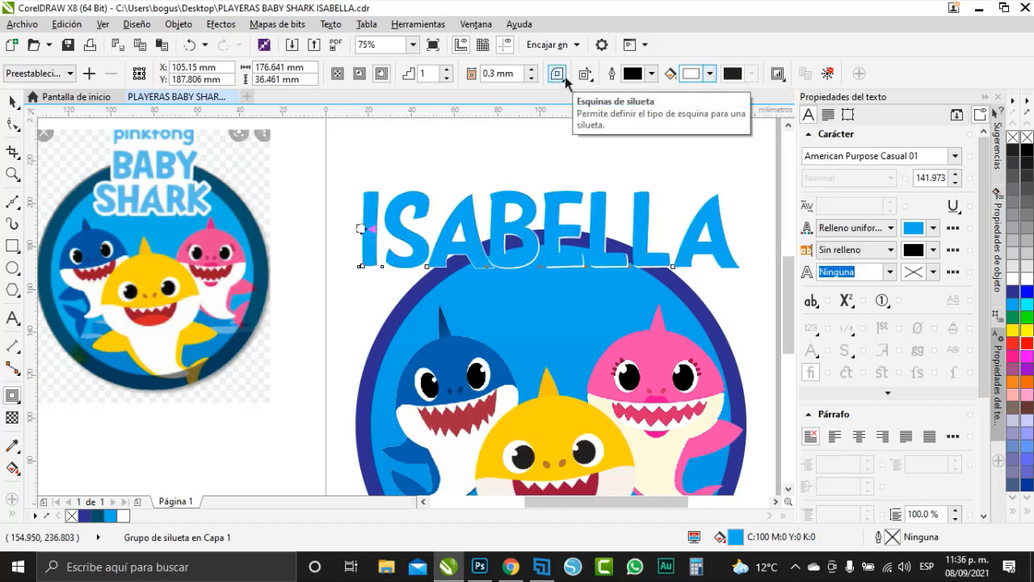
left_click(557, 73)
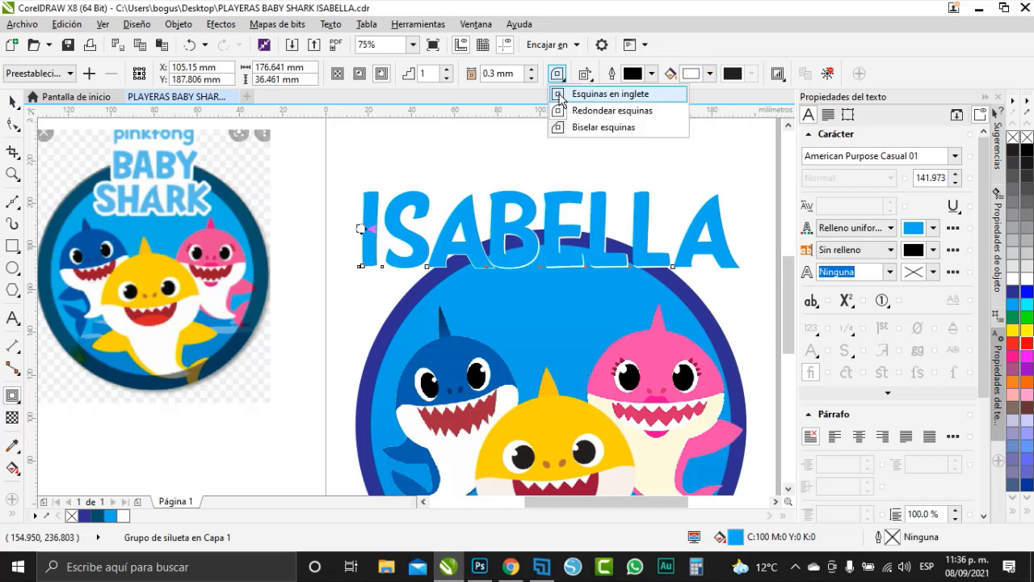
left_click(611, 111)
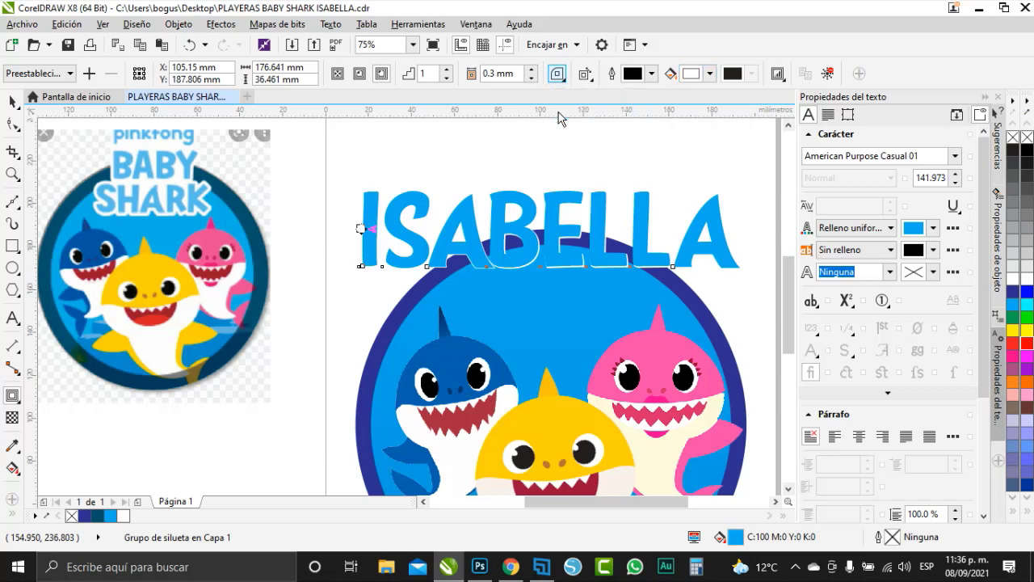
left_click(533, 71)
left_click(533, 70)
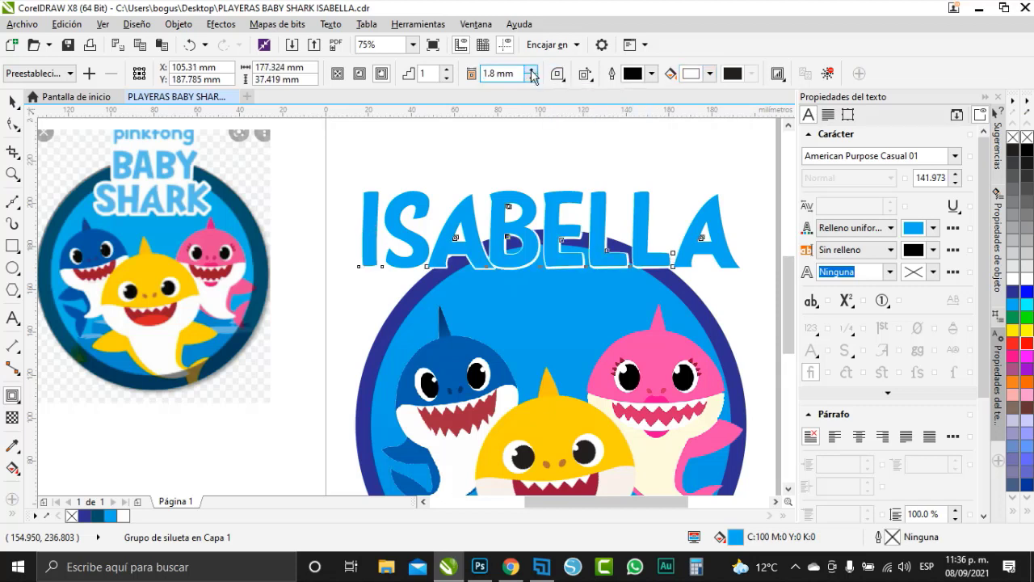
left_click(532, 70)
left_click(532, 70)
left_click(532, 70)
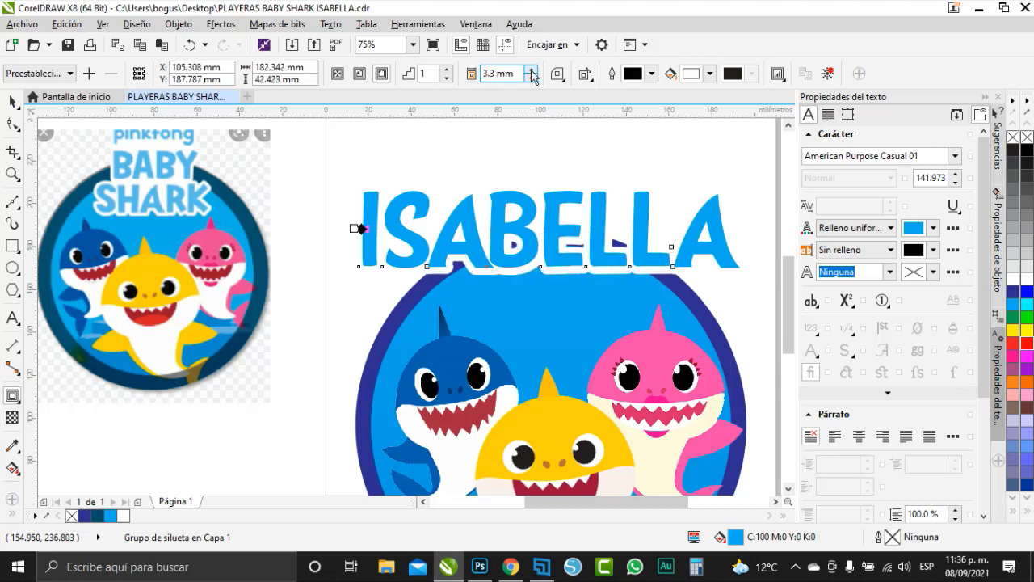
left_click(533, 70)
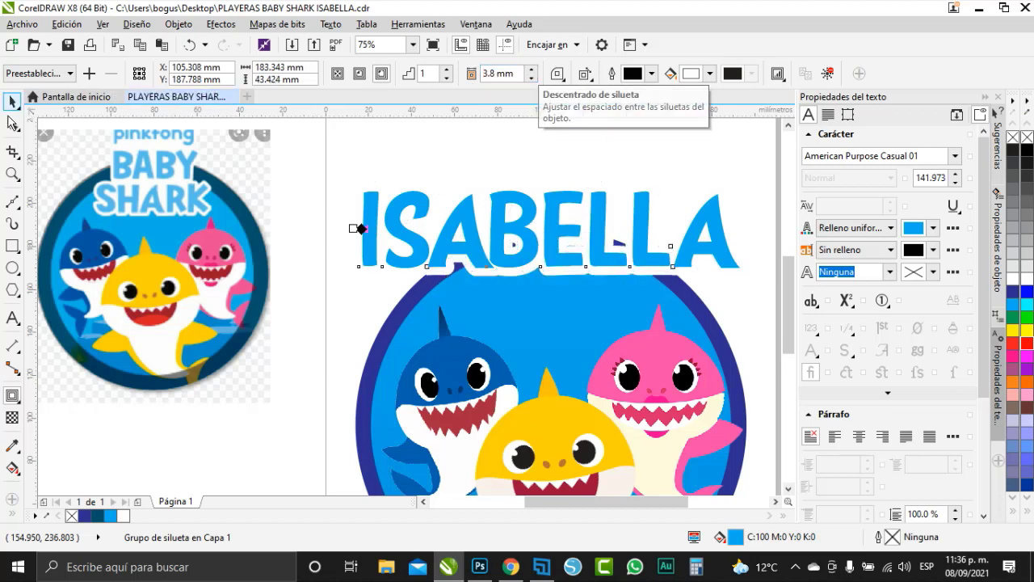
Add a large light blue number 3 in American Purpose Casual 01, centered in the empty area above the name
left_click(12, 101)
left_click(12, 317)
scroll(279, 339, "down", 1)
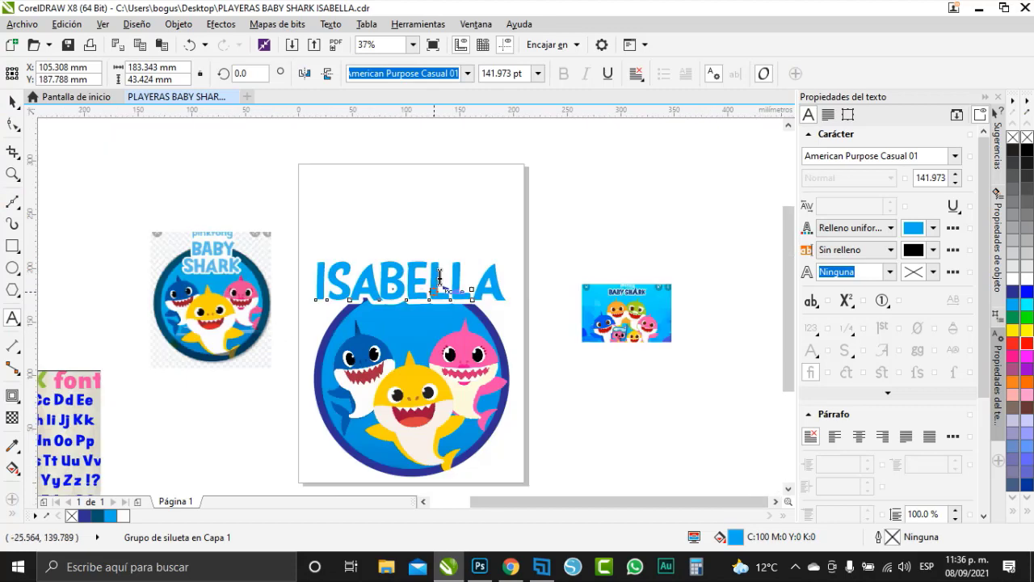
left_click(427, 220)
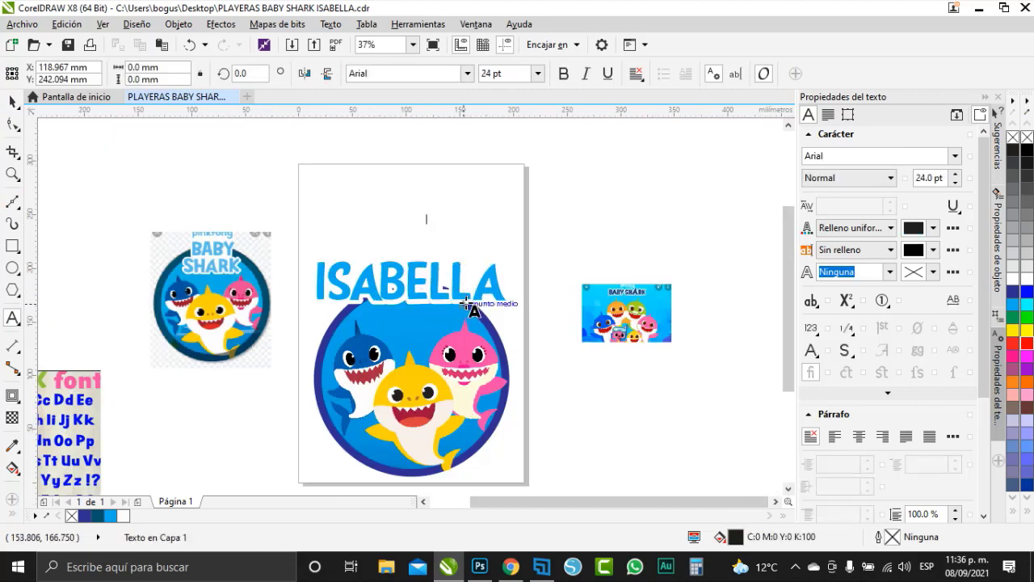
type("8")
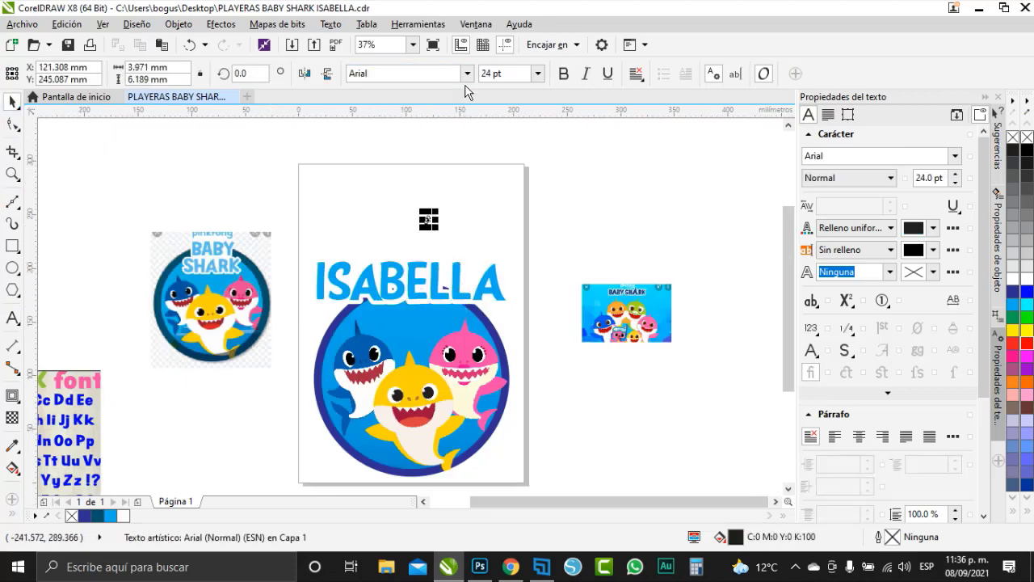
left_click(467, 74)
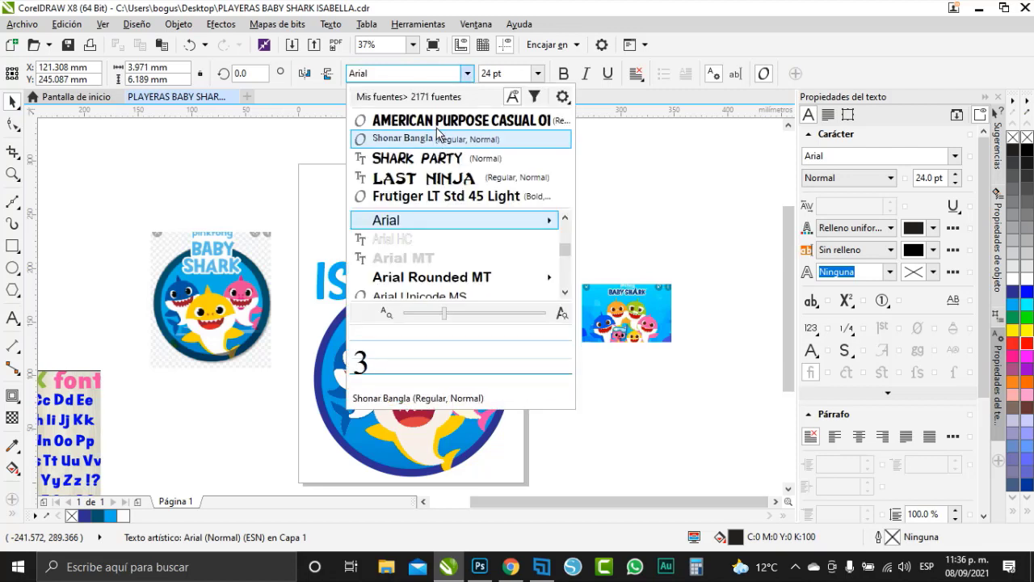
left_click(441, 121)
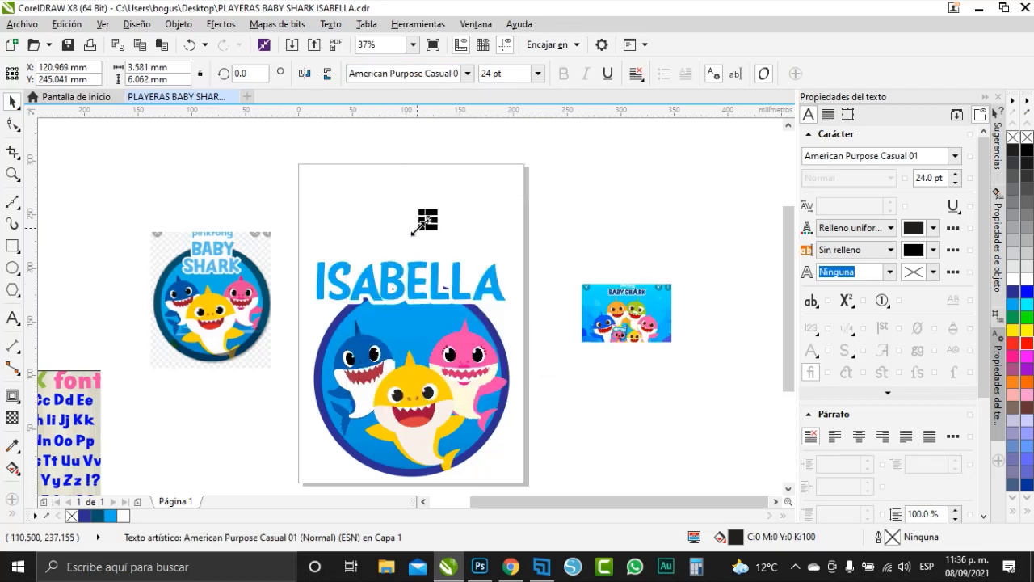
left_click_drag(419, 227, 316, 363)
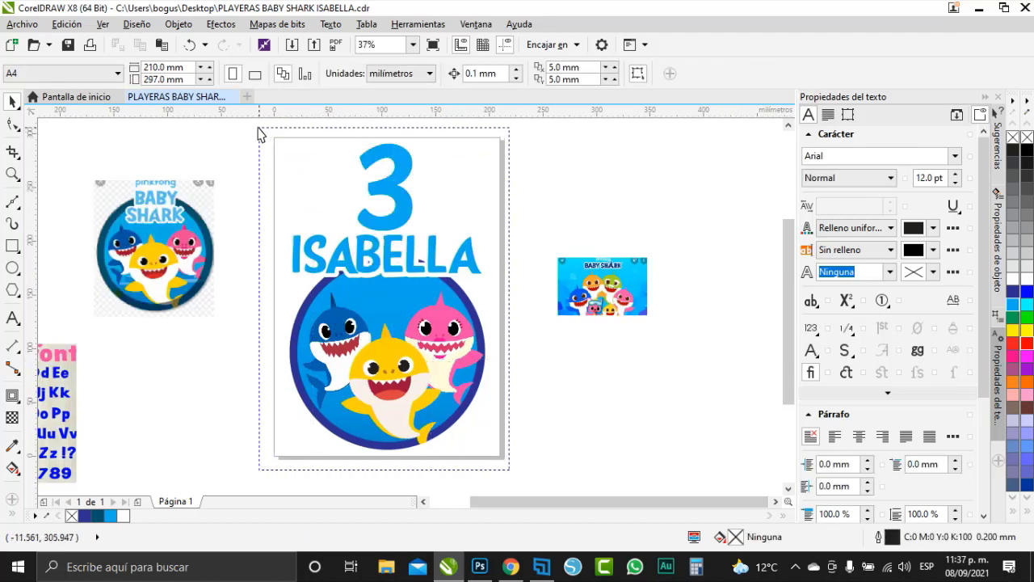
Select the number, name and circular shark logo together and move them off the page to its right at the same height
left_click(386, 319)
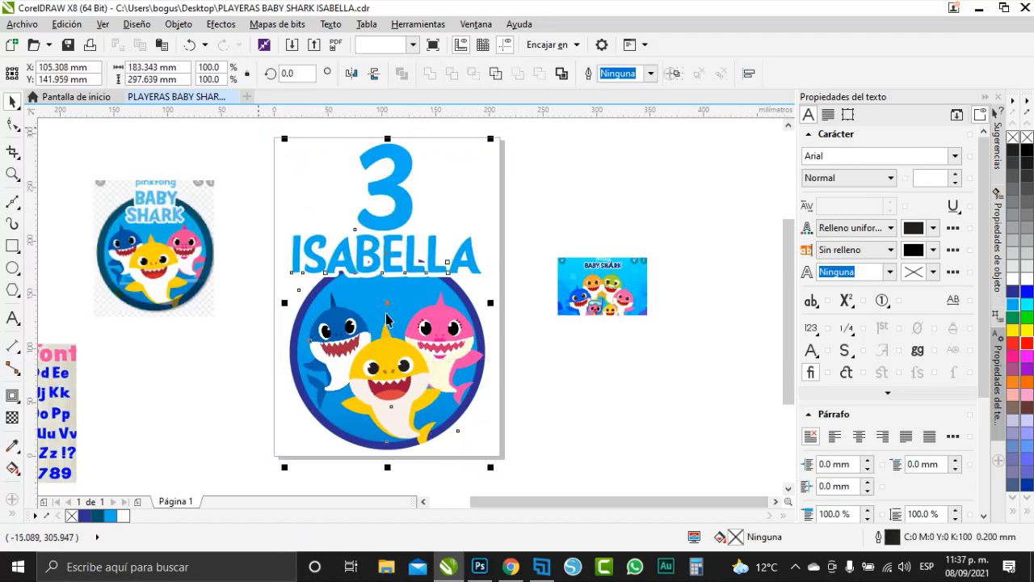
scroll(386, 319, "down", 2)
left_click_drag(386, 319, 609, 319)
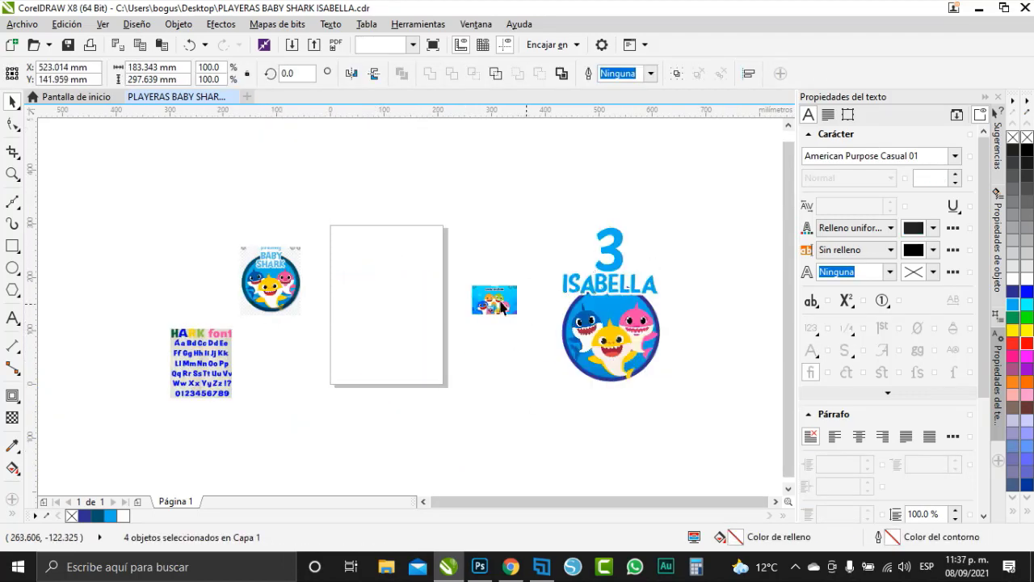
Save the document with the Baby Shark family image moved onto the empty page, and export that image as a JPG
left_click_drag(501, 305, 416, 309)
left_click(68, 44)
scroll(423, 311, "up", 2)
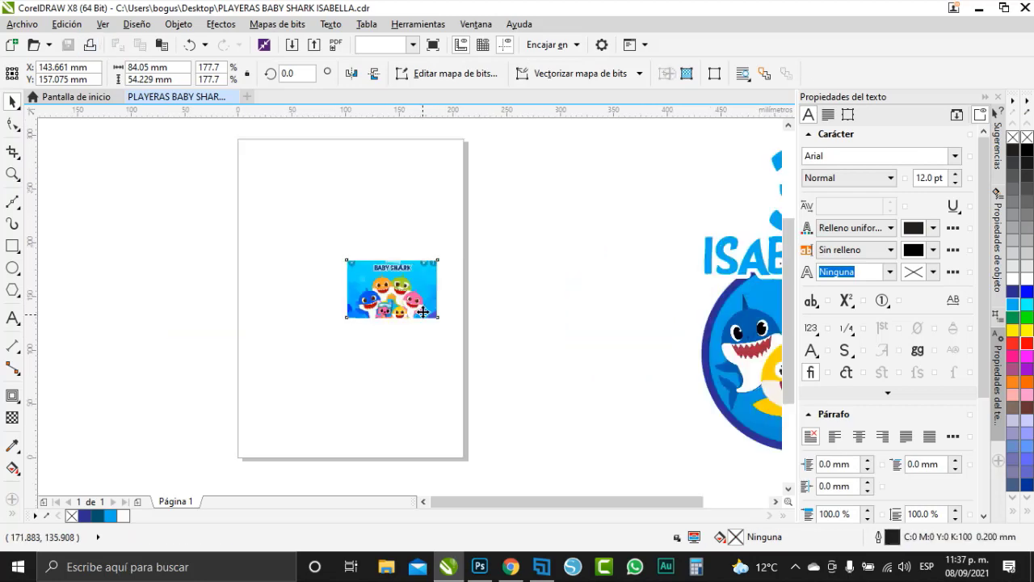
scroll(422, 312, "up", 3)
left_click(22, 24)
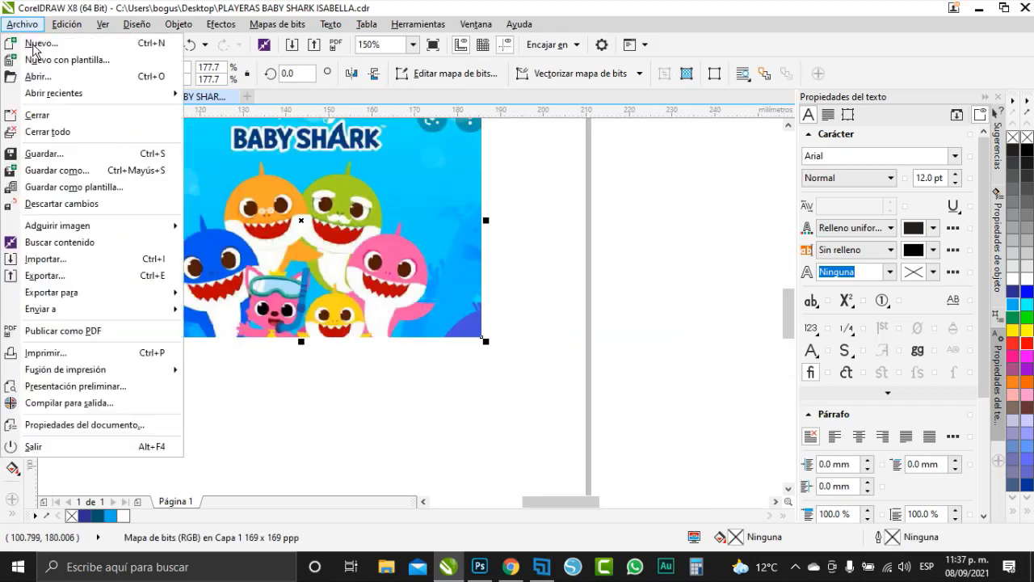
left_click(67, 276)
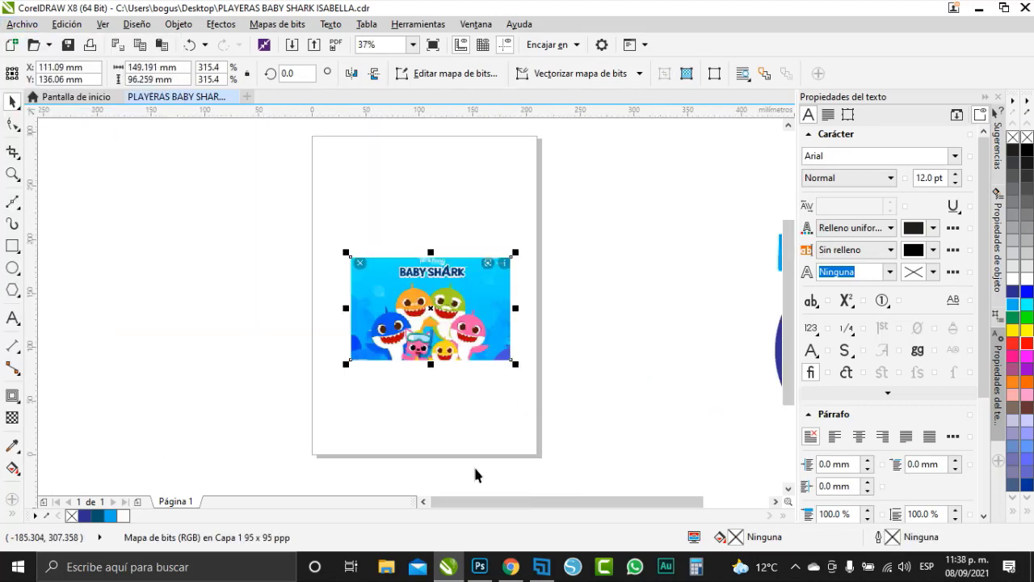
Switch to Chrome, close the Baby Shark font page and open Google Images in a new tab
left_click(509, 565)
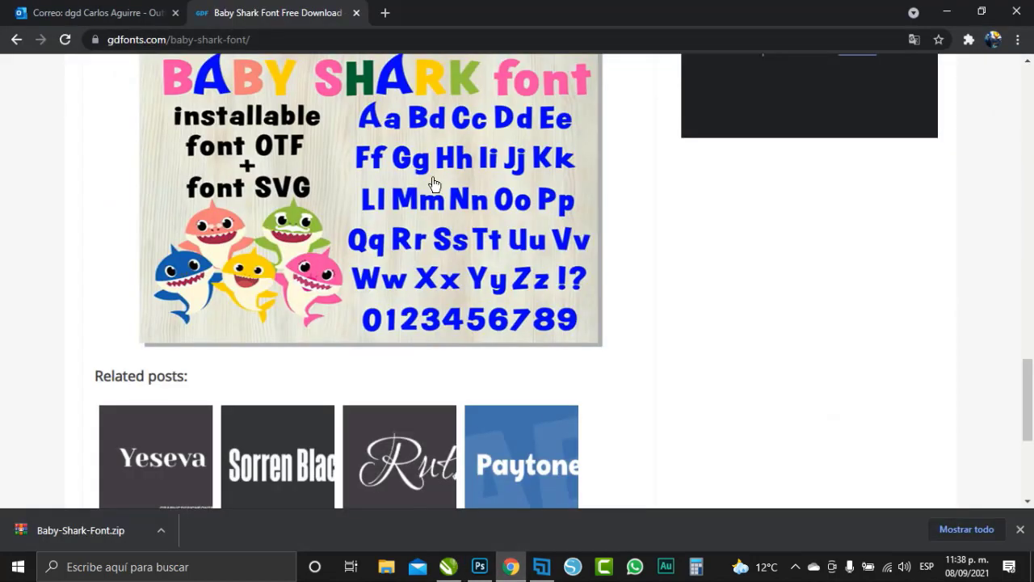
left_click(356, 13)
key("ctrl+t")
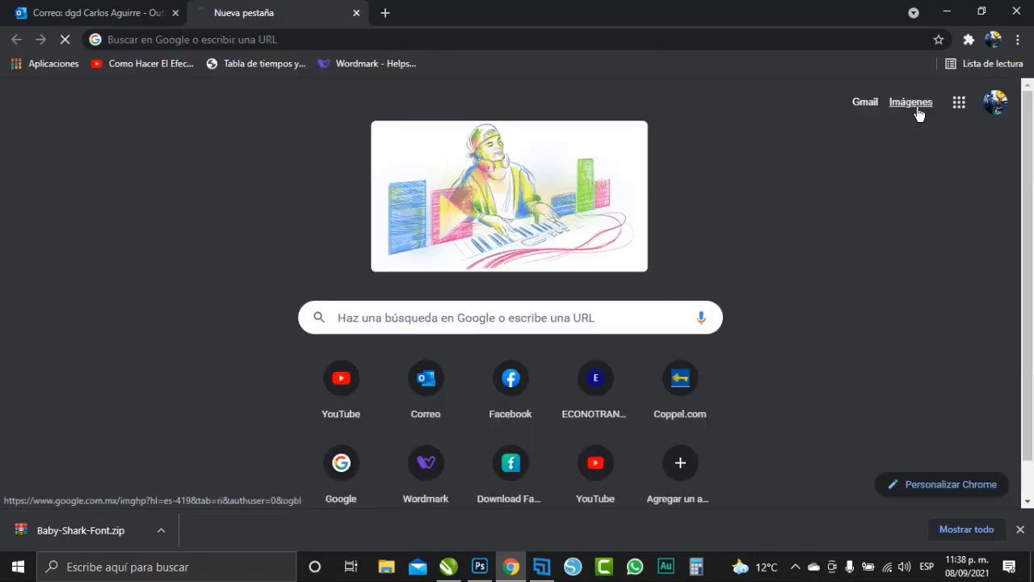
left_click(917, 109)
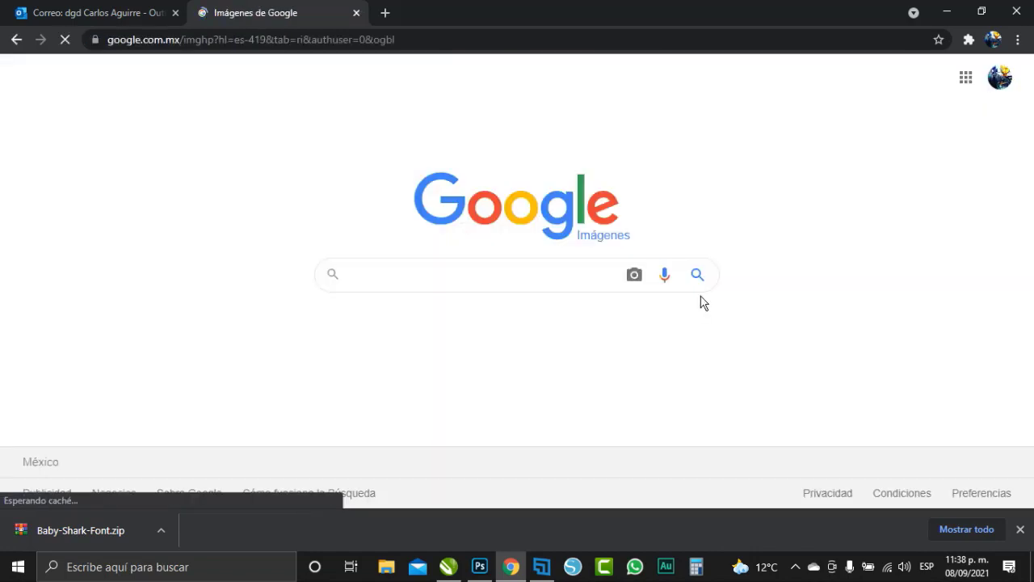
Run a Google search by image with the exported Baby Shark family JPG uploaded from the Desktop
left_click(634, 275)
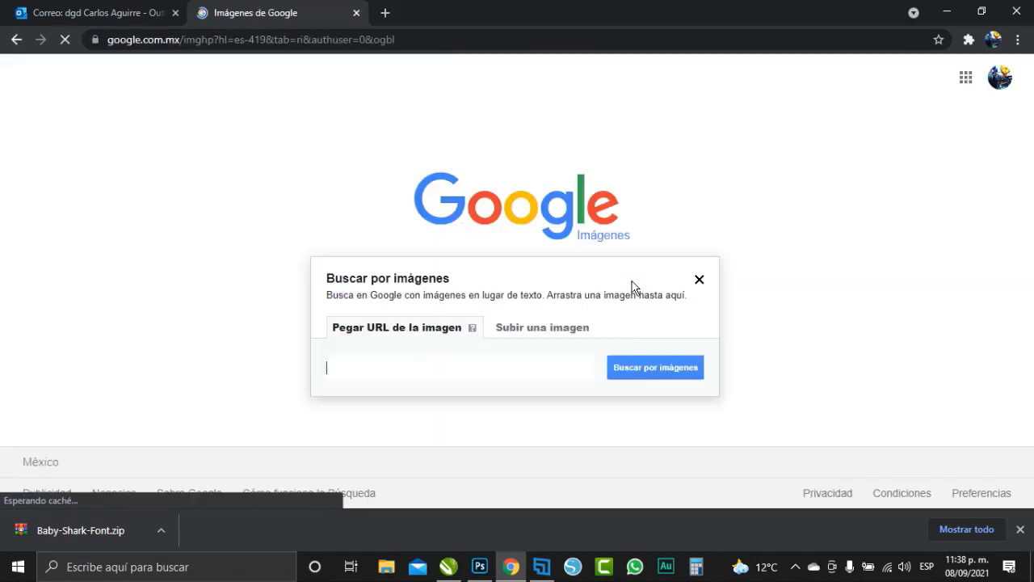
left_click(546, 333)
left_click(395, 369)
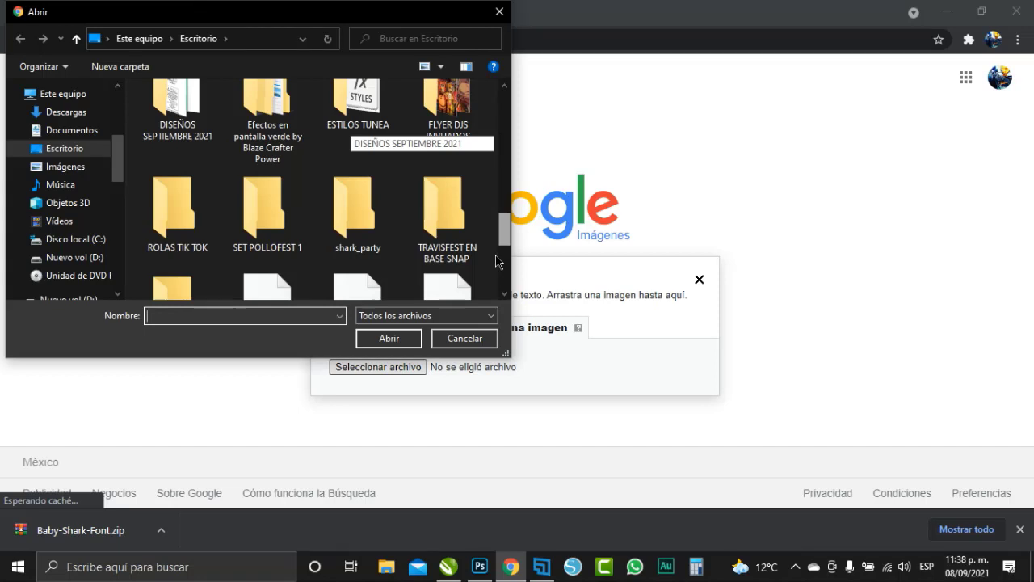
scroll(497, 260, "down", 3)
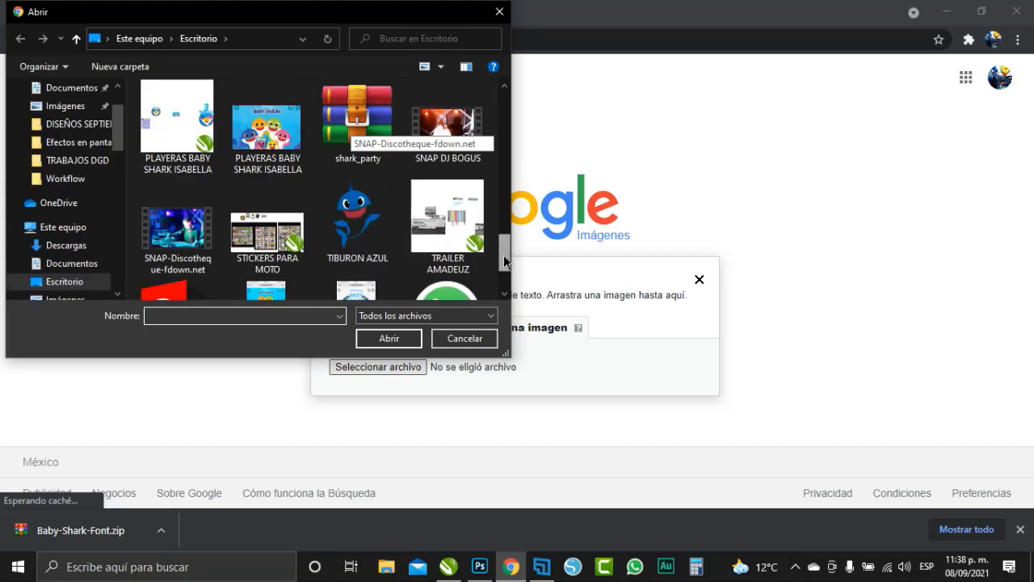
double_click(263, 136)
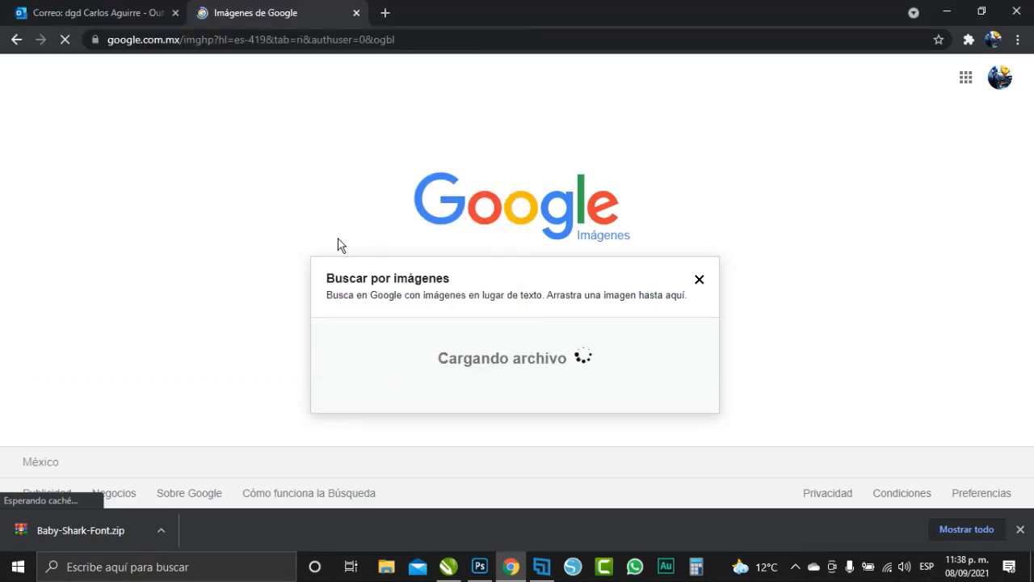
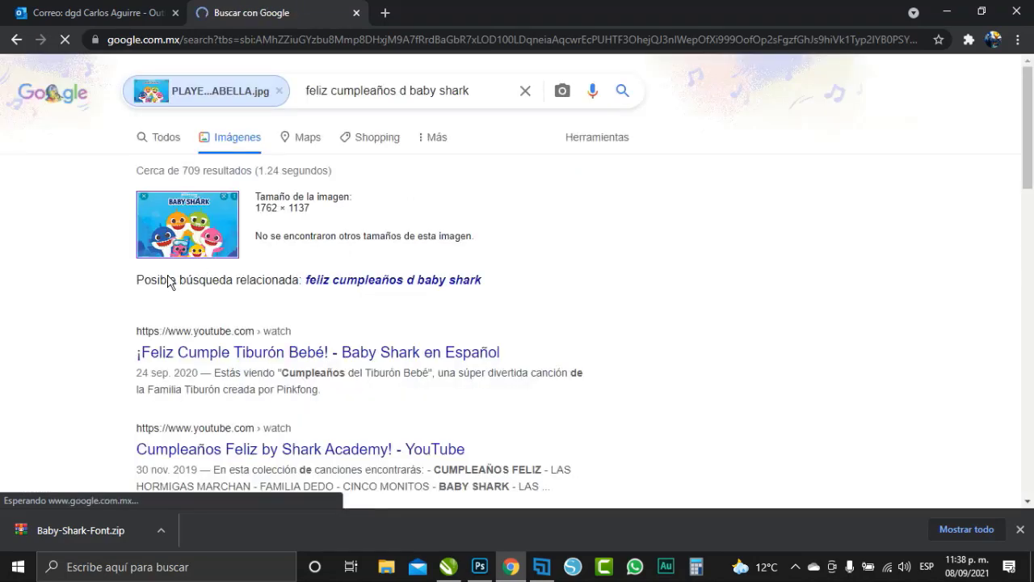
Look through the matching-image results for a larger version of the Baby Shark family picture and open the El Chismologo.com image
scroll(141, 312, "down", 1)
scroll(100, 283, "down", 2)
scroll(99, 284, "up", 2)
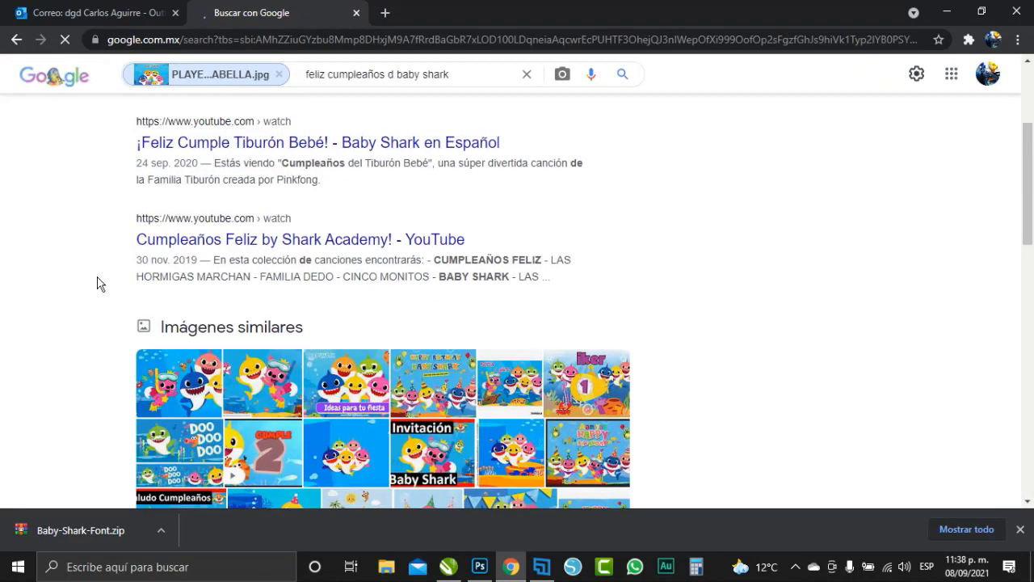
scroll(100, 283, "down", 1)
scroll(97, 283, "down", 5)
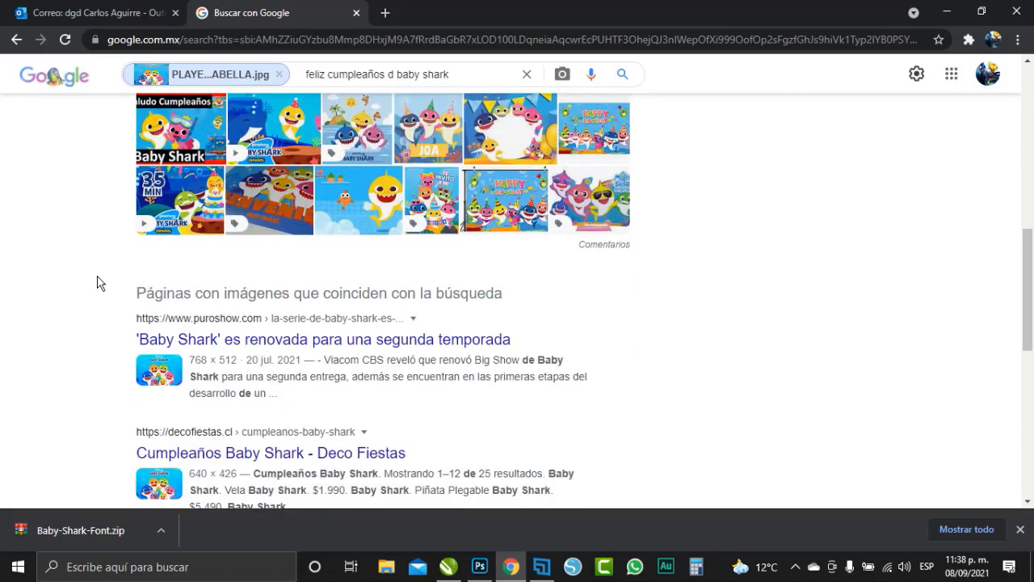
scroll(97, 284, "down", 1)
scroll(97, 284, "down", 1)
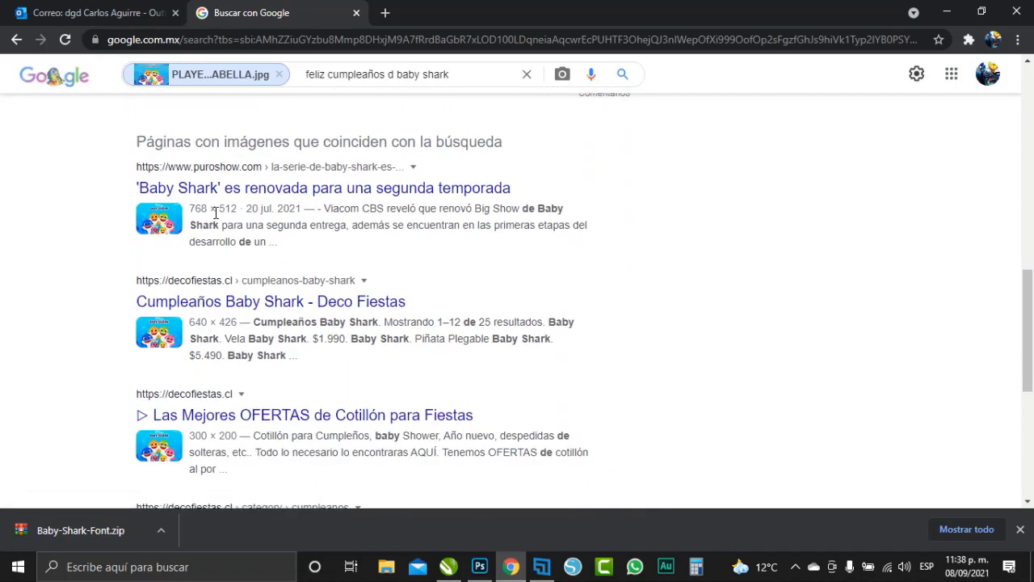
scroll(118, 306, "down", 2)
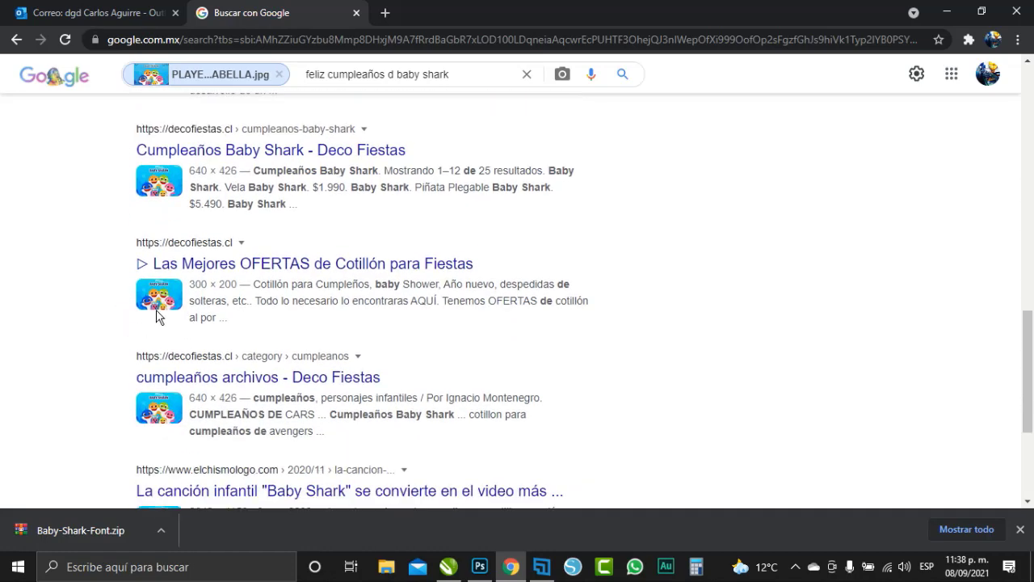
scroll(163, 434, "down", 1)
scroll(113, 436, "down", 1)
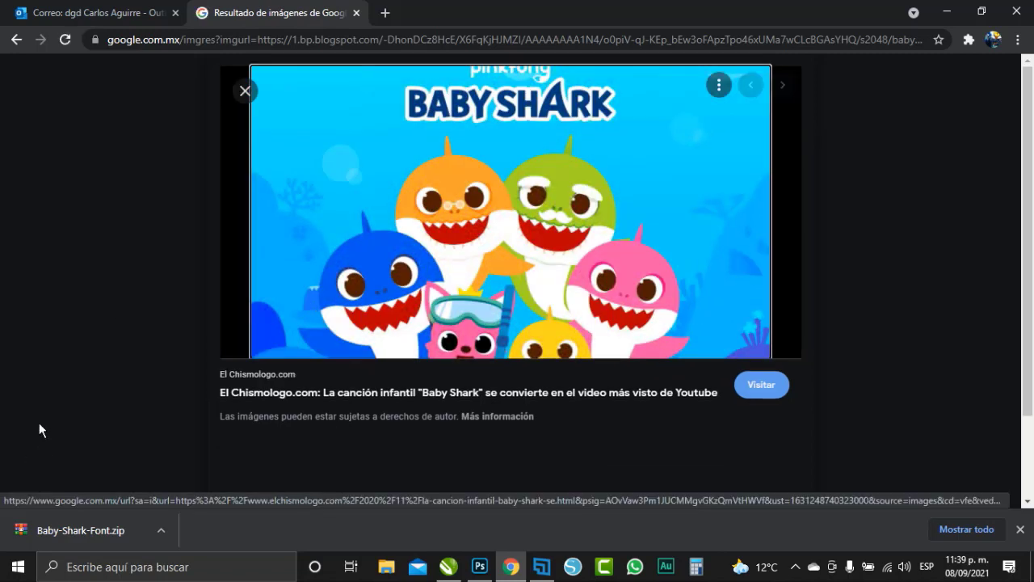
Copy the large Baby Shark family image from the browser and paste it into the CorelDRAW document
right_click(328, 194)
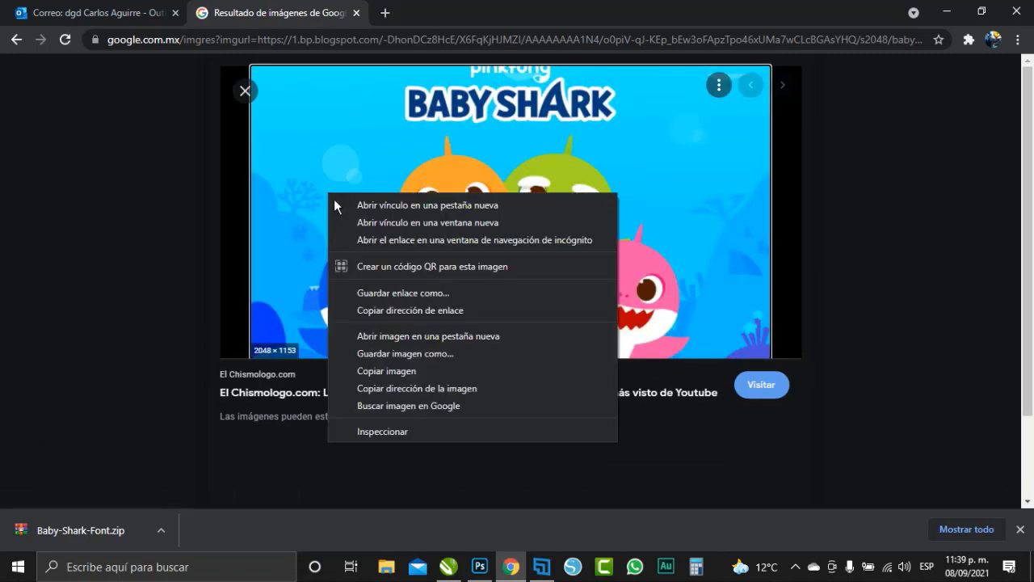
left_click(387, 371)
left_click(947, 11)
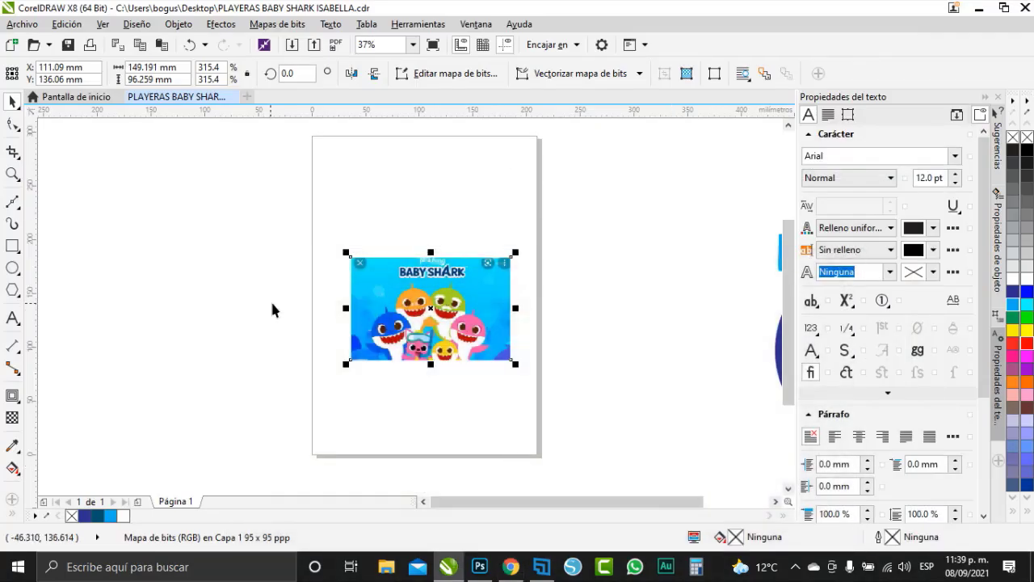
right_click(228, 324)
left_click(320, 420)
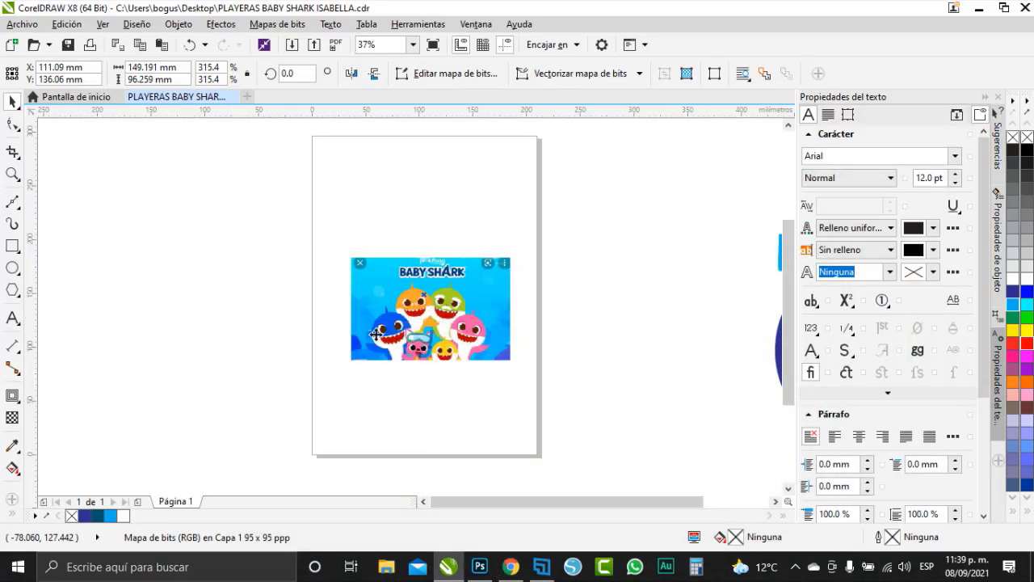
Move the pasted shark family image onto the page and the older, smaller version off the page beside it
scroll(382, 326, "down", 2)
left_click_drag(598, 419, 332, 296)
scroll(332, 296, "up", 2)
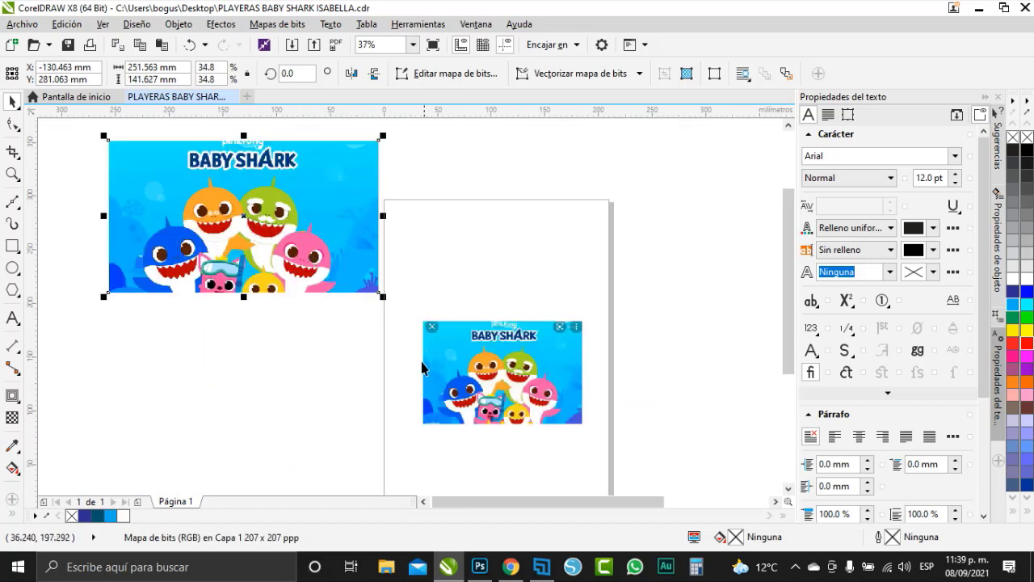
left_click_drag(267, 244, 517, 313)
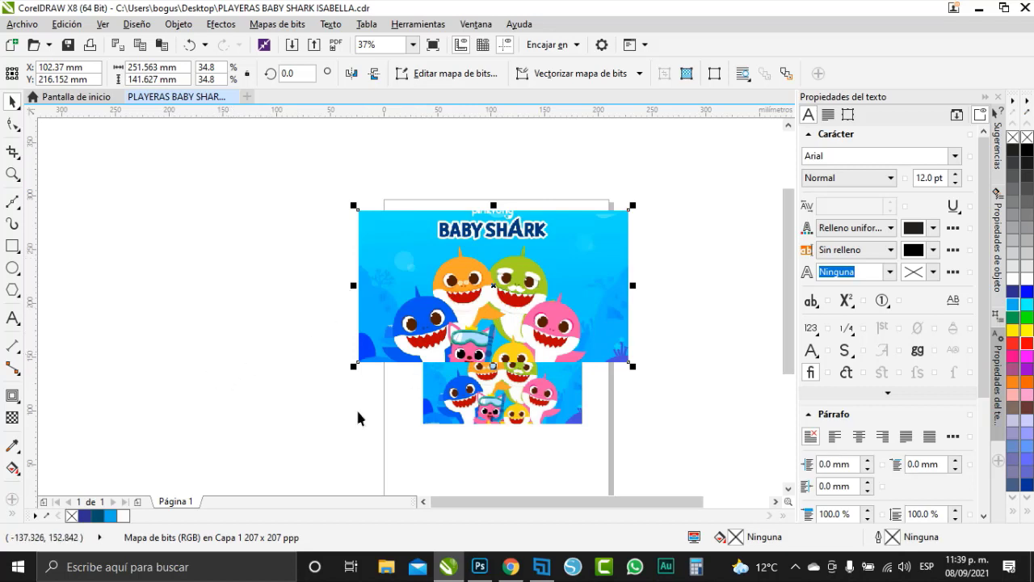
left_click_drag(457, 415, 133, 356)
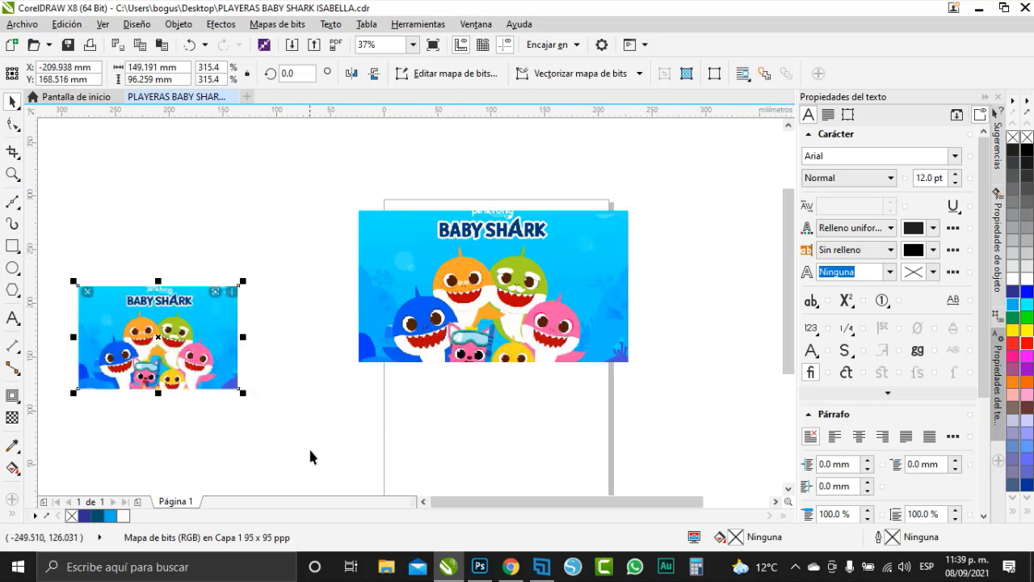
Set the page to landscape orientation and center the large shark family image on it
left_click(378, 417)
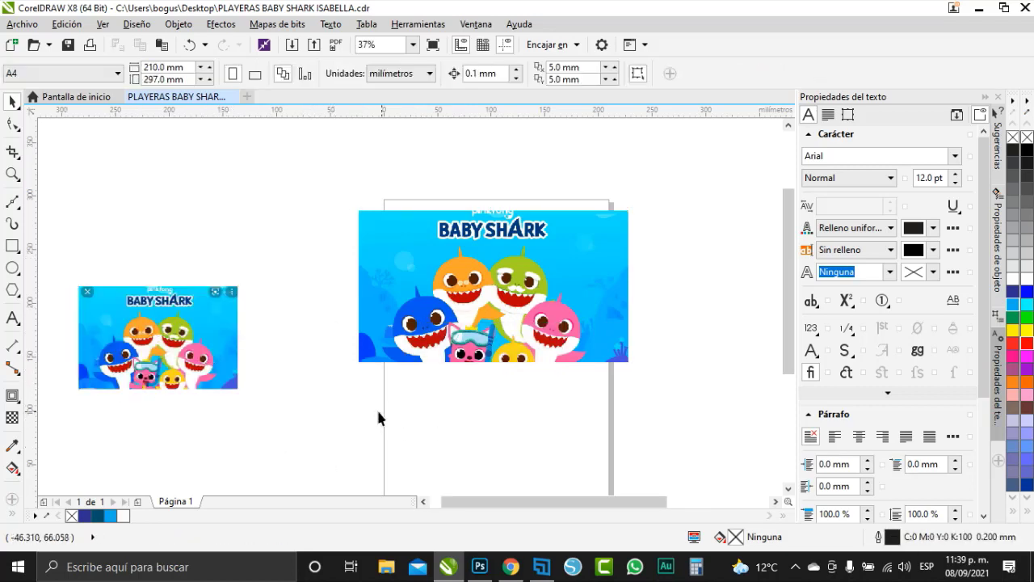
left_click(255, 74)
left_click(406, 335)
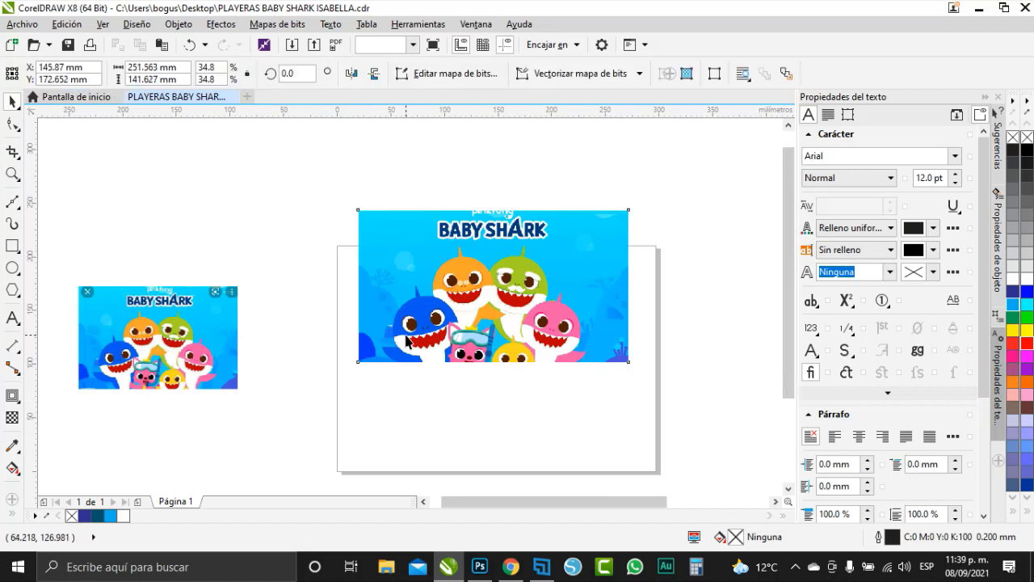
key("p")
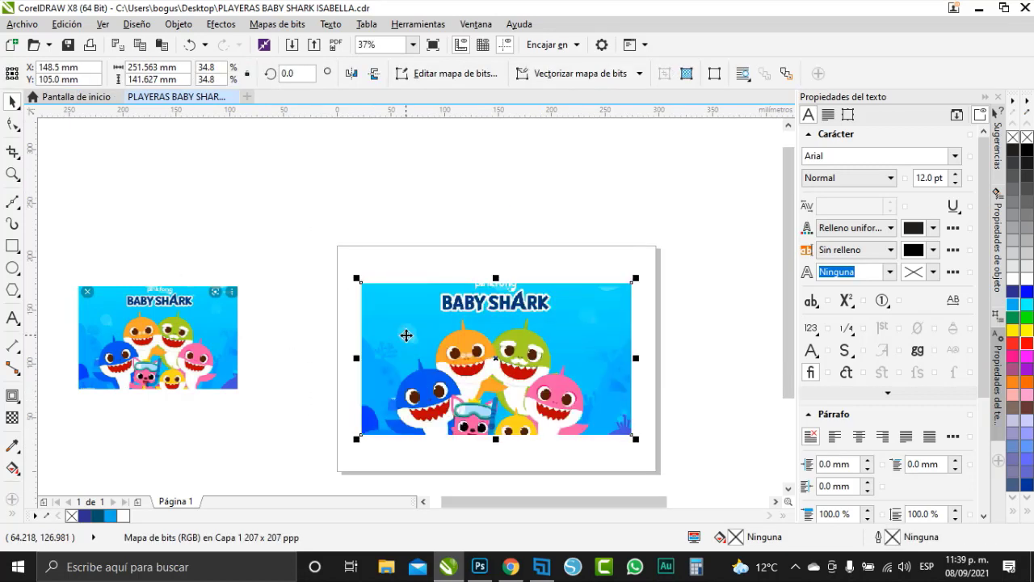
Enlarge the centered image proportionally to about 289 by 162 mm and check its sharpness up close
left_click_drag(635, 439, 660, 475)
scroll(628, 408, "up", 2)
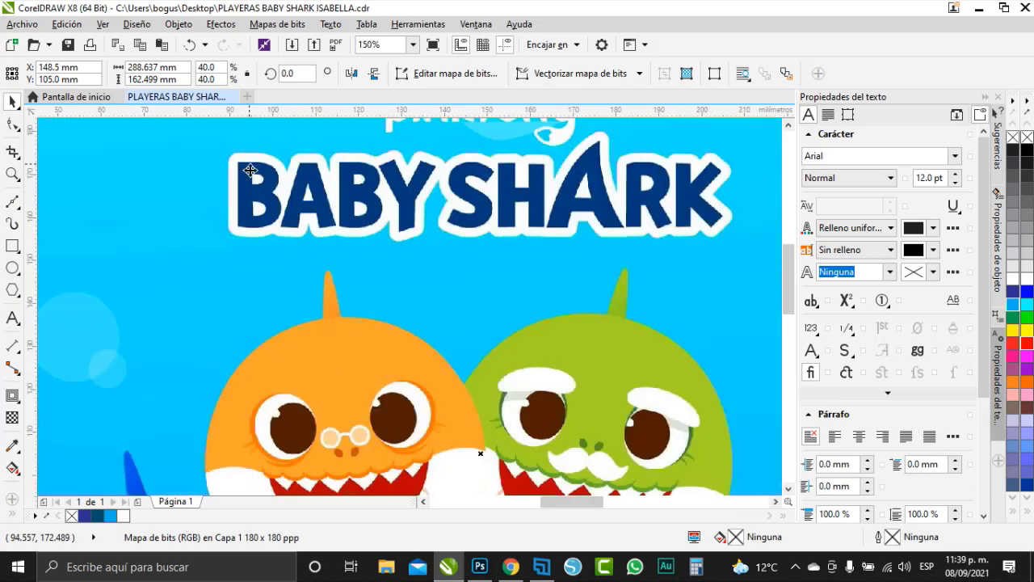
scroll(246, 167, "up", 2)
scroll(306, 267, "down", 2)
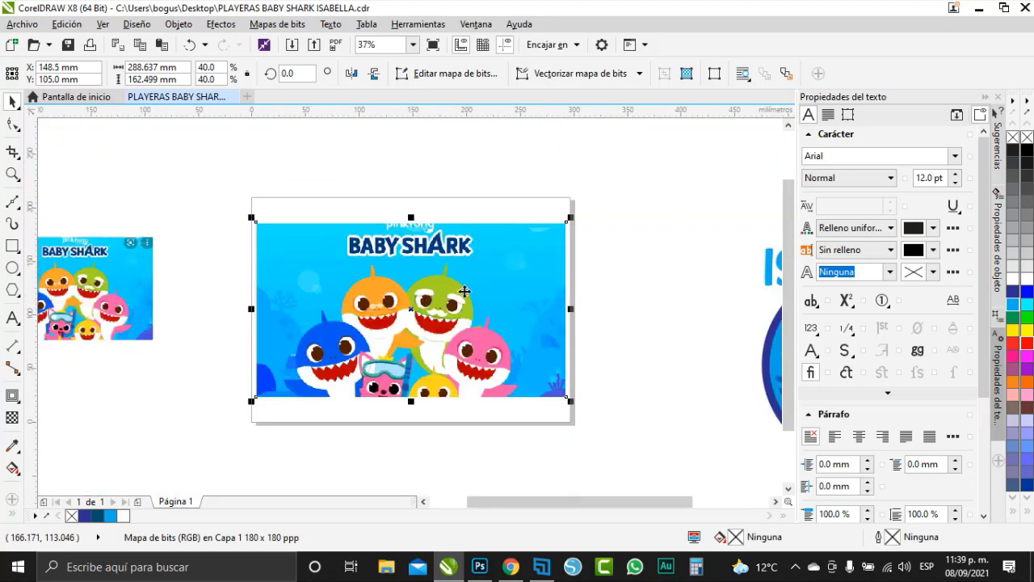
Convert the shark family image to a bitmap at 500 dpi in 32-bit CMYK color with anti-aliasing and transparent background
left_click(277, 25)
left_click(291, 45)
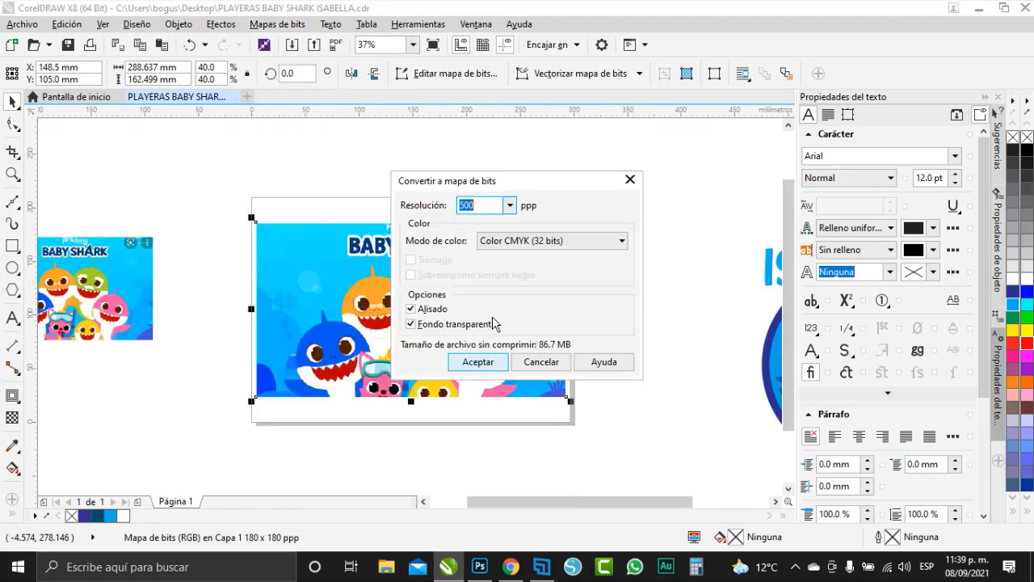
left_click(488, 364)
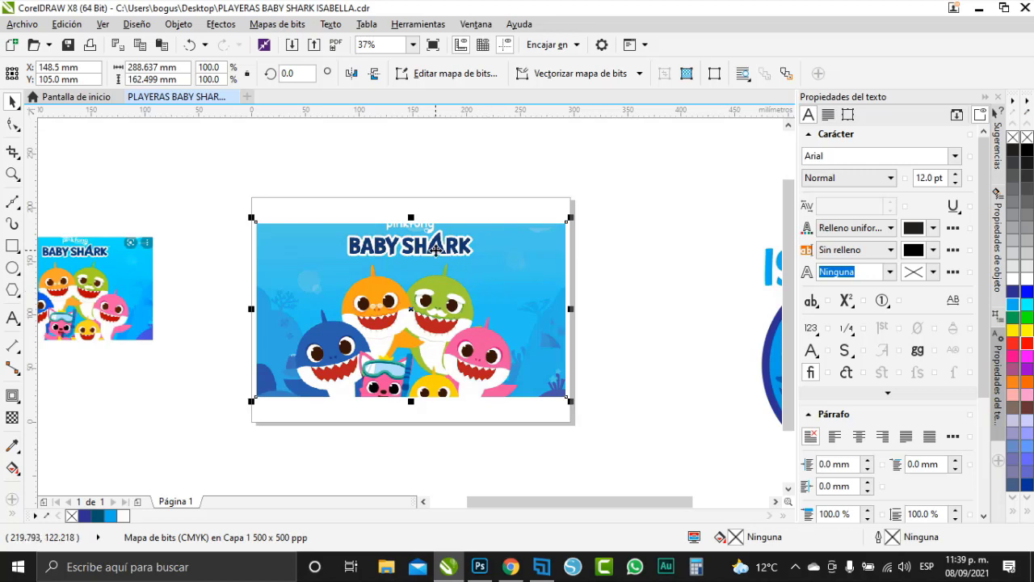
Draw a rectangle about 125 by 33 mm covering the Pinkfong Baby Shark logo above the sharks
scroll(436, 250, "up", 2)
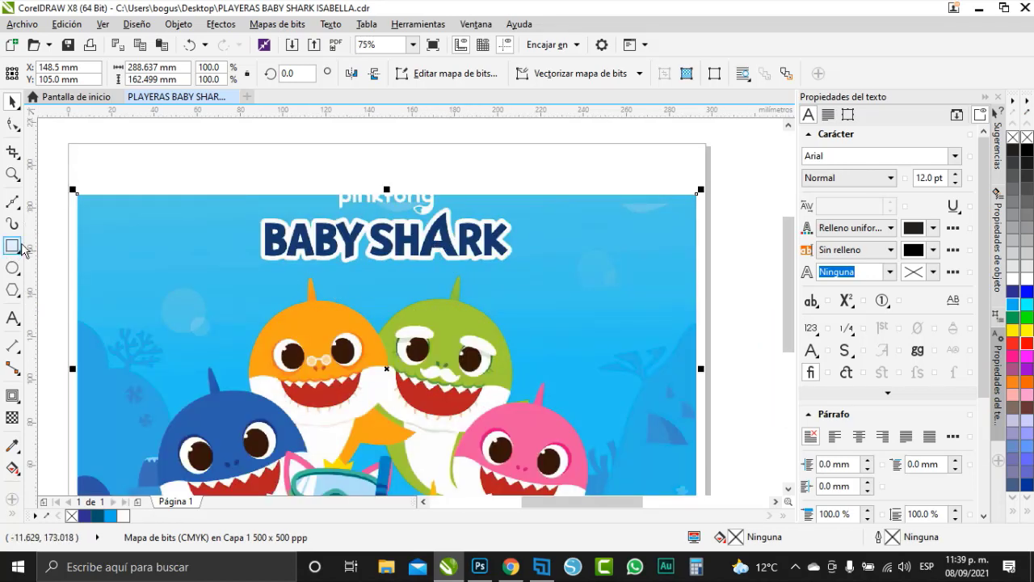
left_click(13, 246)
left_click_drag(249, 193, 521, 267)
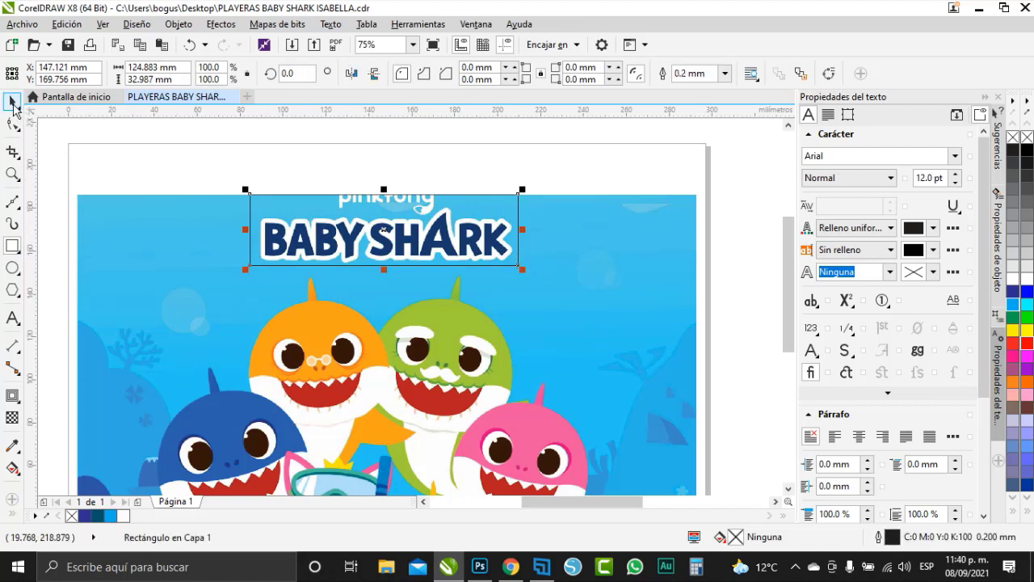
left_click(13, 105)
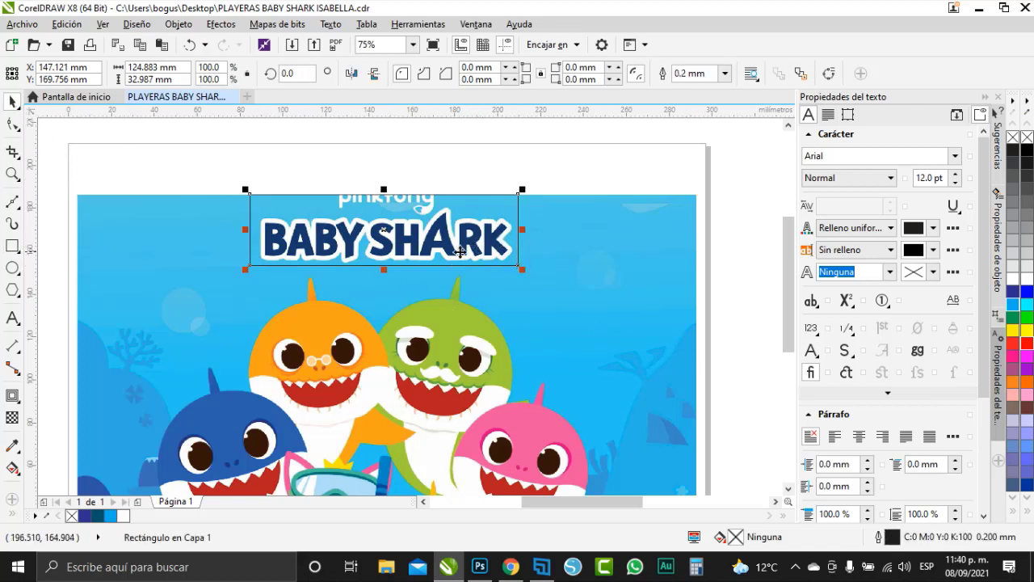
Fill the rectangle over the logo with the light blue sampled from the image background and remove its outline
left_click(13, 448)
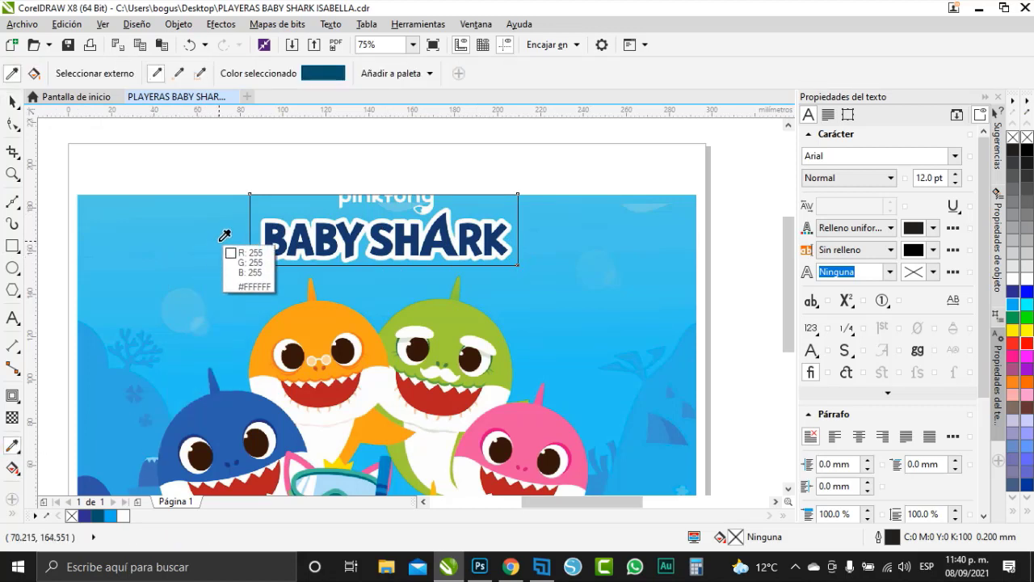
left_click(256, 231)
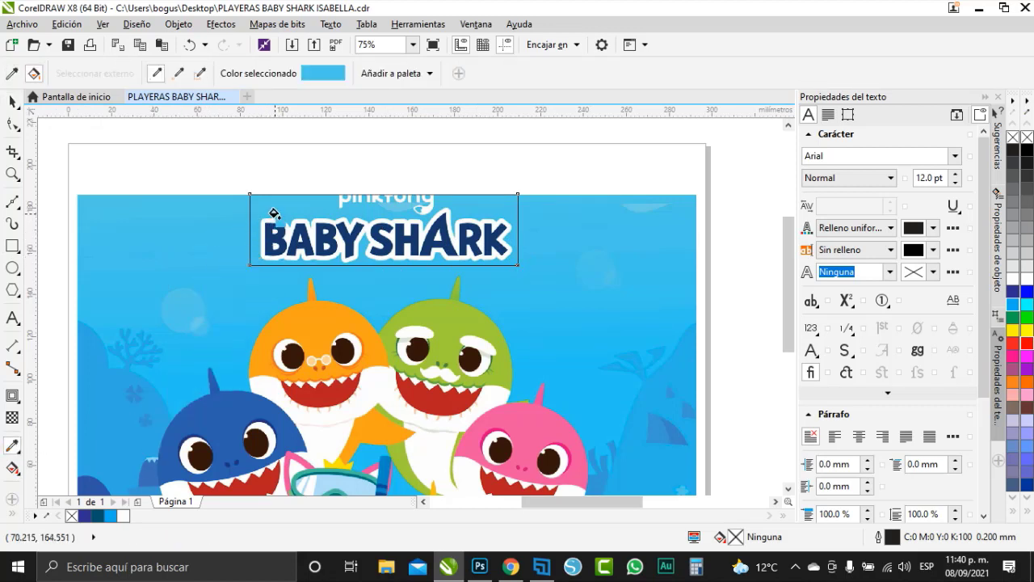
left_click(275, 214)
right_click(1013, 137)
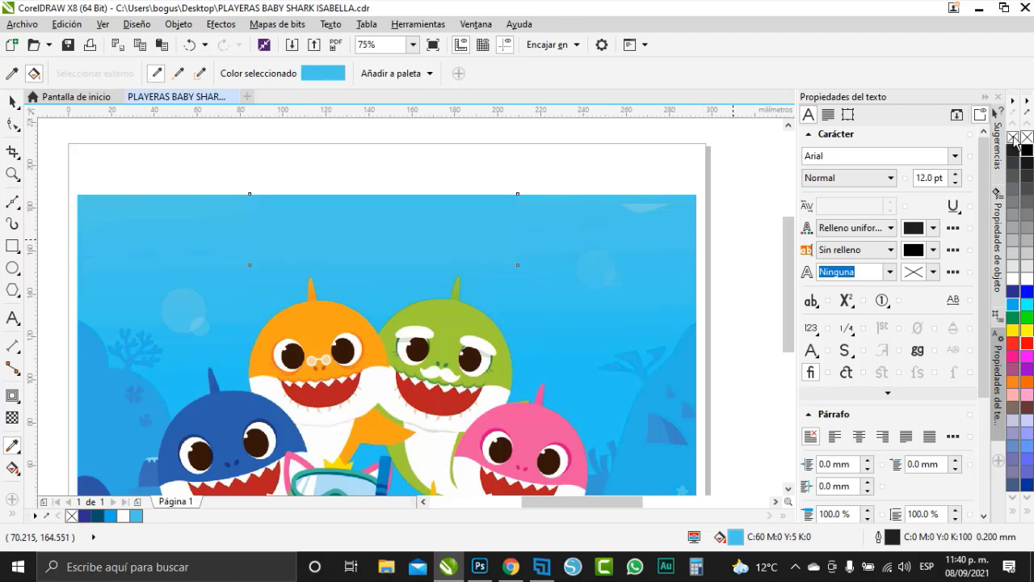
left_click(13, 102)
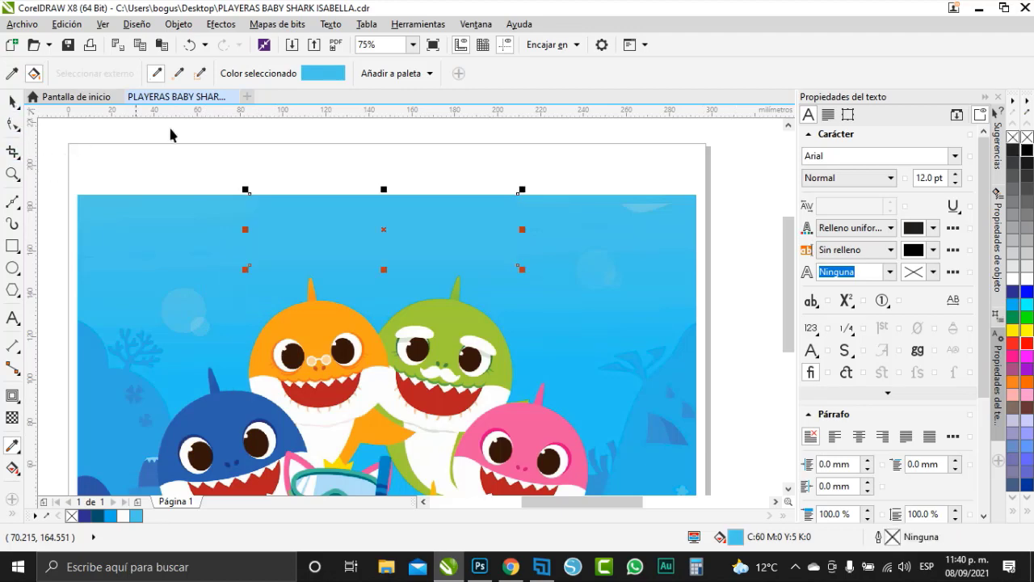
left_click(247, 175)
scroll(468, 259, "down", 2)
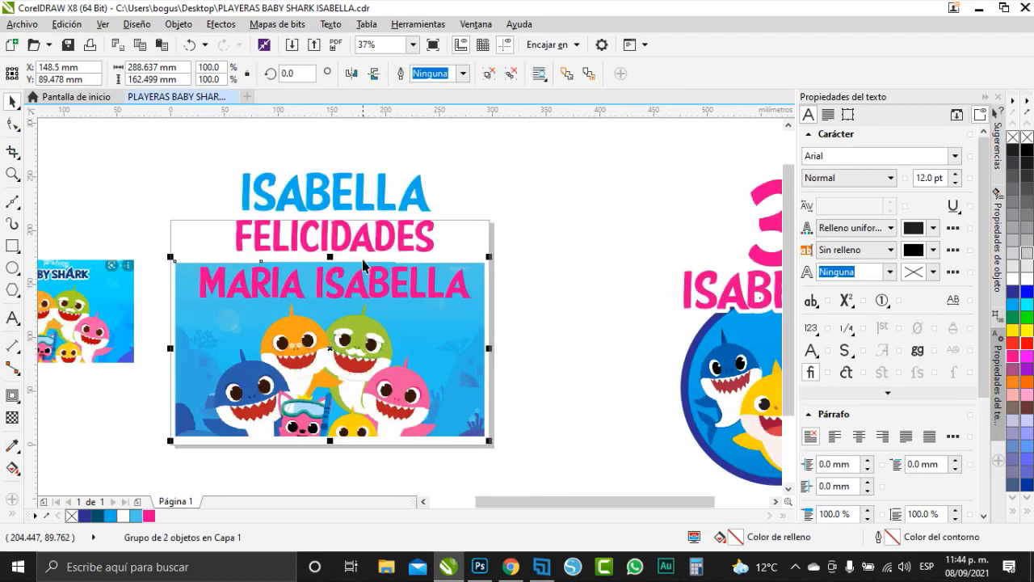
Move the FELICIDADES text slightly down toward the child's name below it and group the two pink texts
left_click(365, 242)
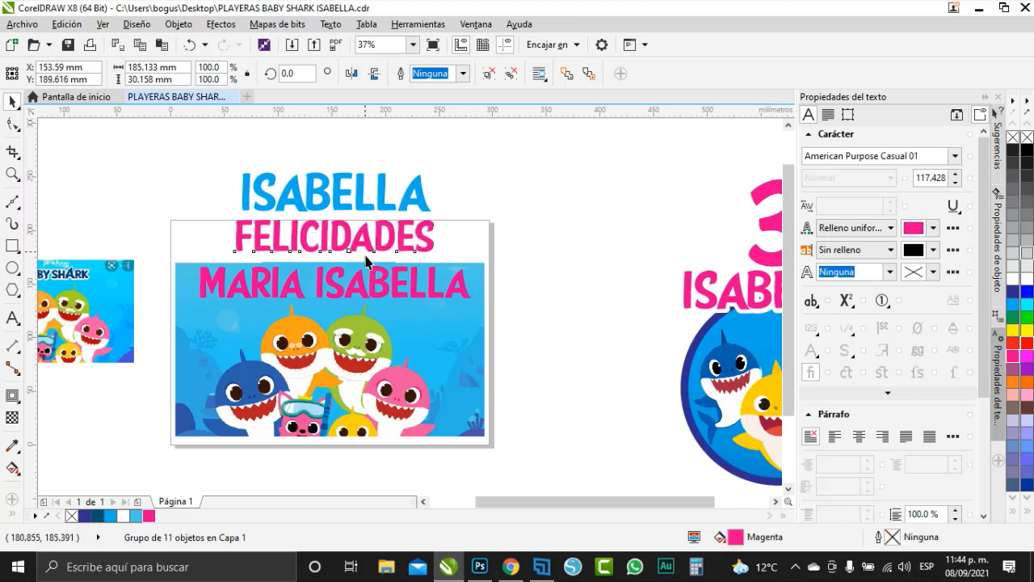
left_click_drag(521, 324, 173, 214)
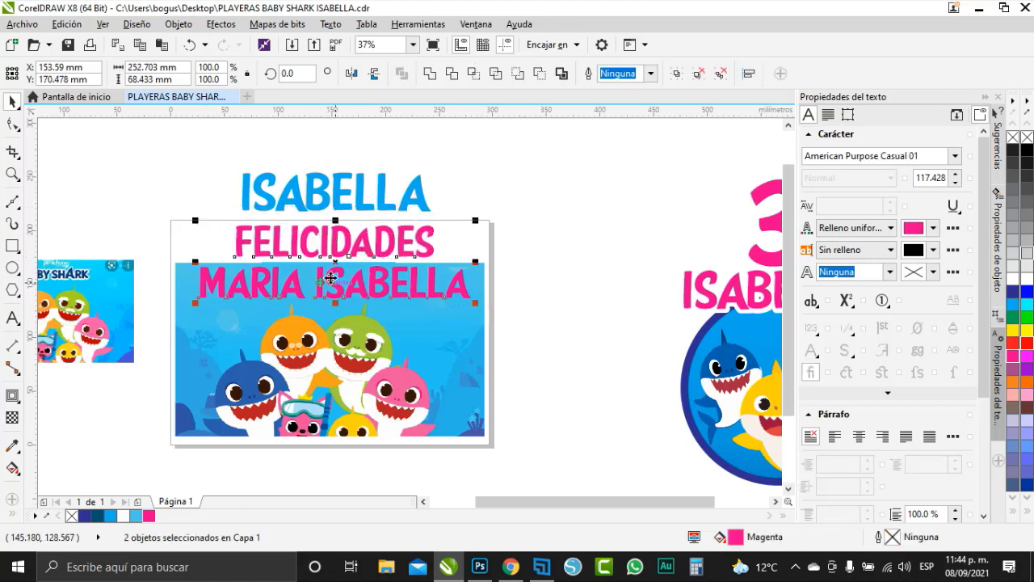
left_click(357, 338)
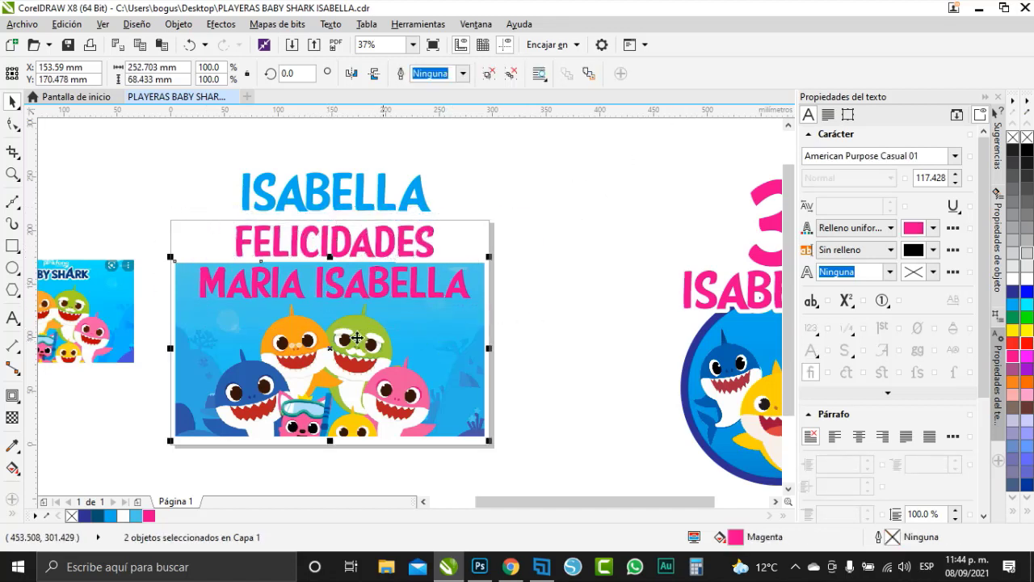
key("ctrl+g")
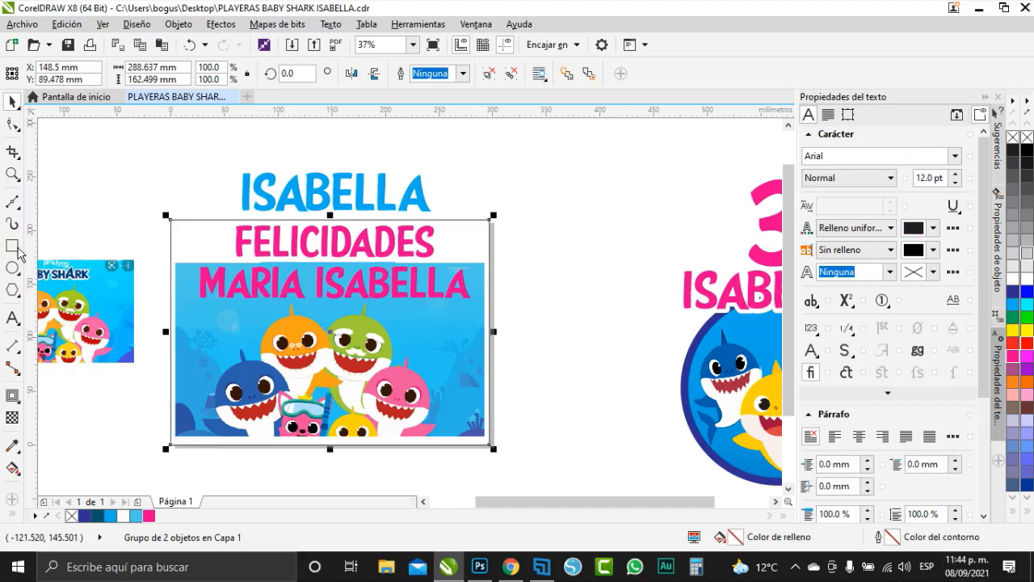
Create a page-sized rectangle and shrink it to about 289 by 196 mm, matching the image's width and bottom edge
left_click_drag(257, 228, 490, 442)
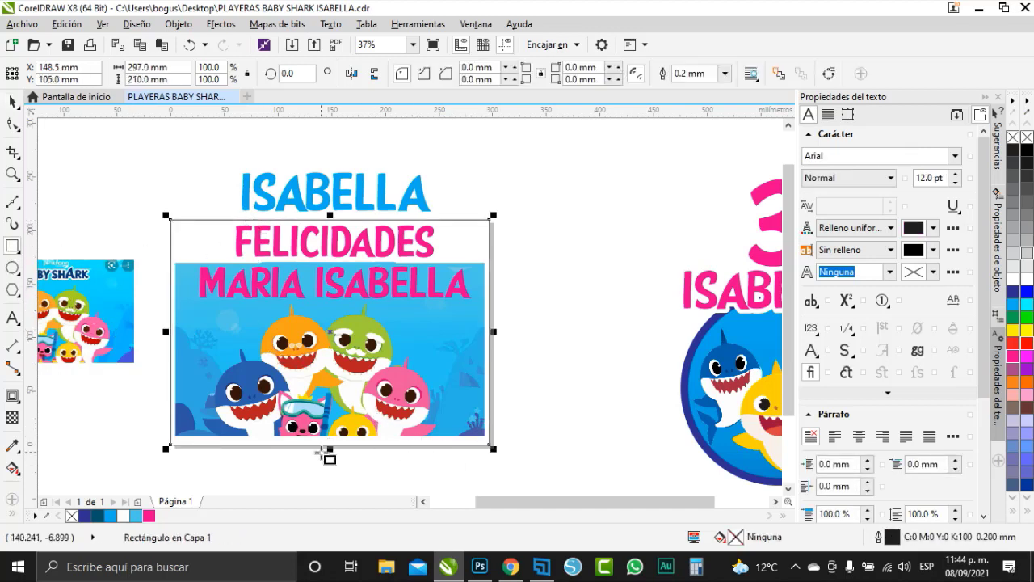
left_click_drag(330, 447, 333, 441)
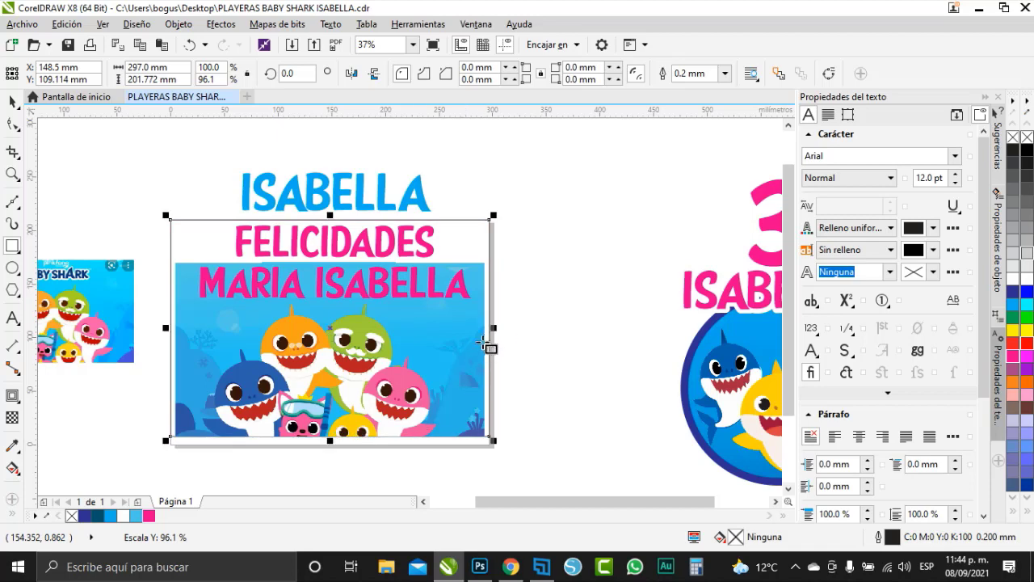
left_click_drag(492, 328, 483, 339)
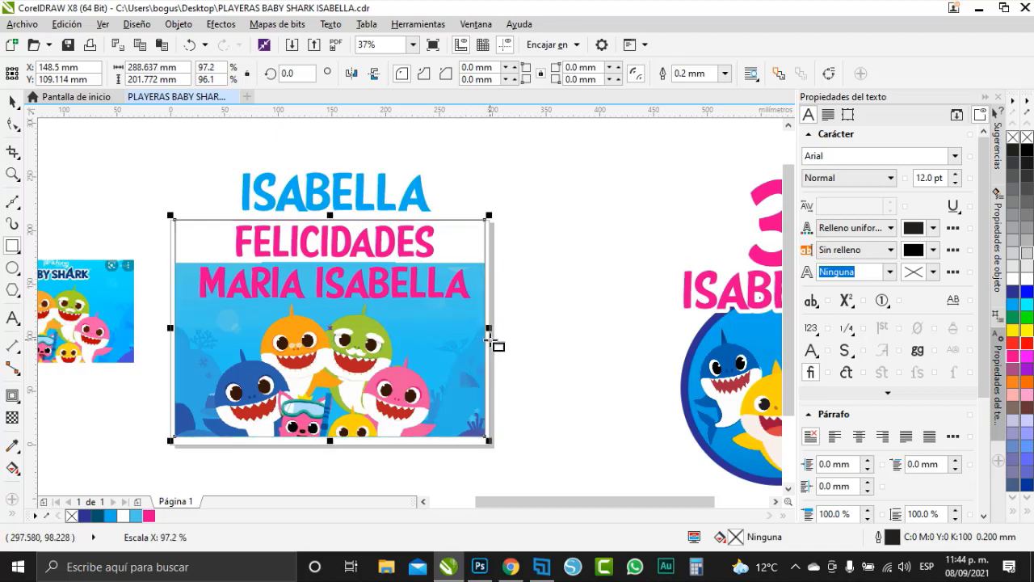
scroll(328, 219, "up", 2)
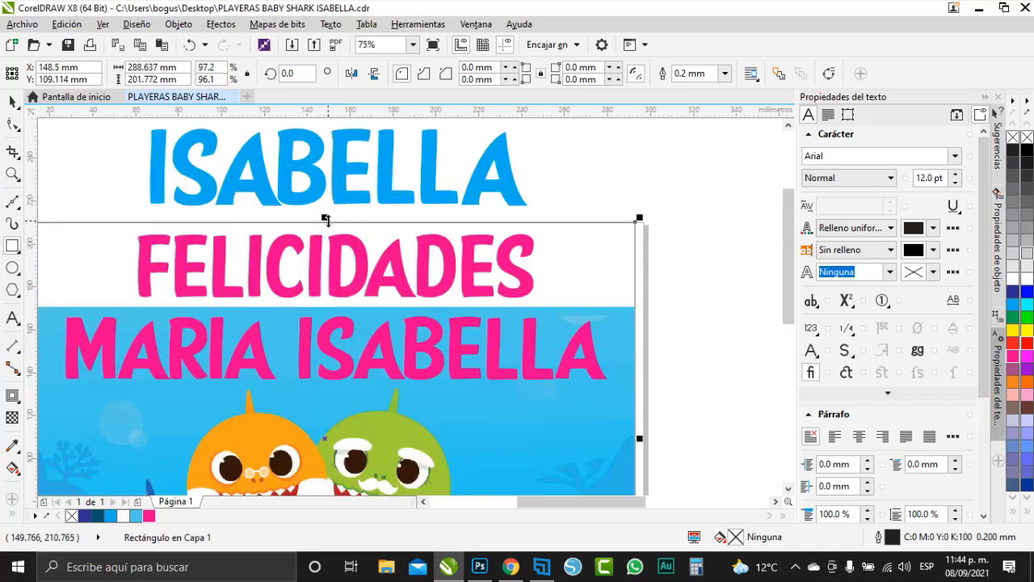
left_click_drag(328, 223, 328, 234)
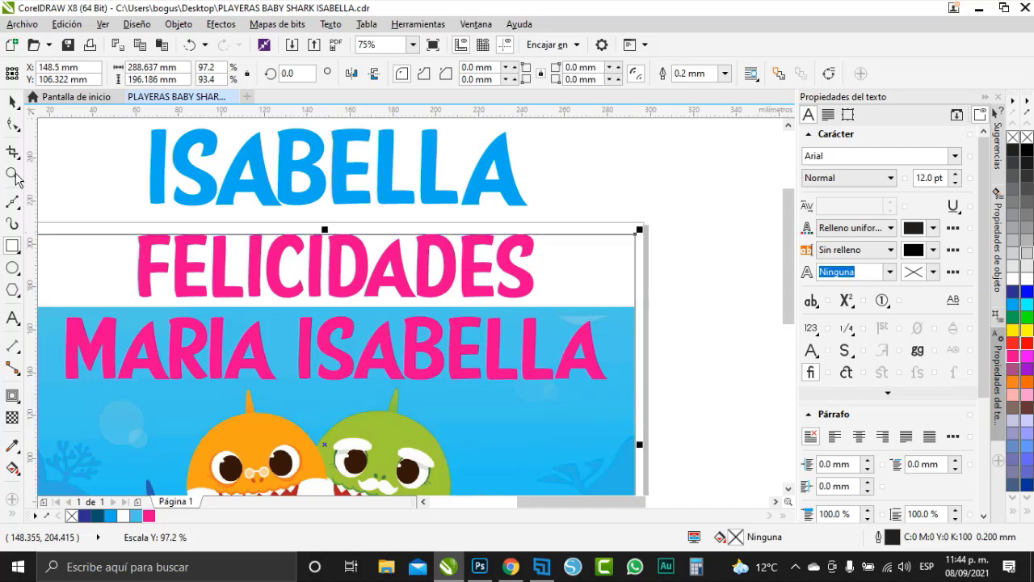
scroll(153, 323, "down", 1)
scroll(146, 315, "up", 1)
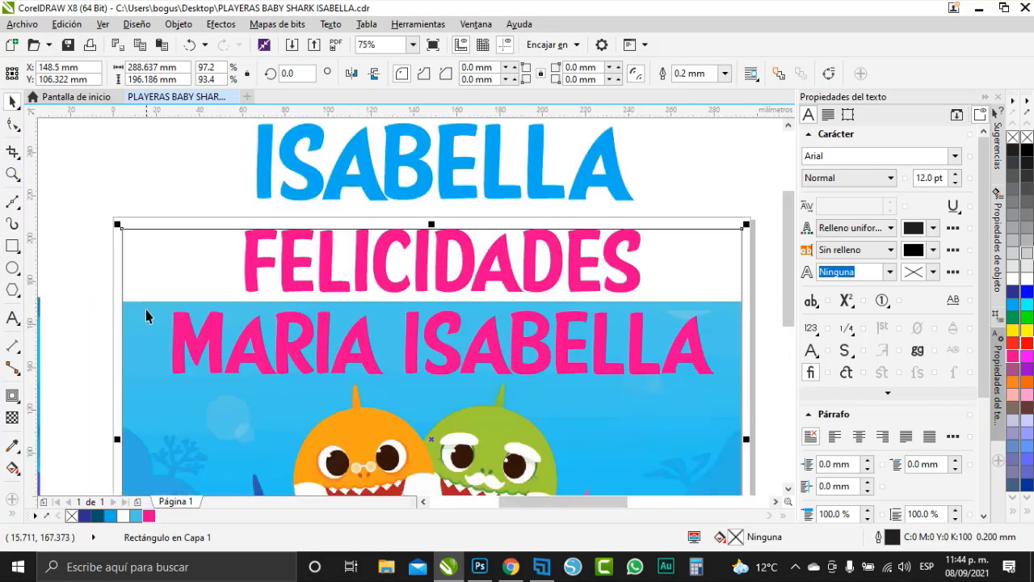
Fill the background rectangle with the sampled light blue (C60 M0 Y5 K0) and remove its outline
left_click(137, 518)
scroll(240, 304, "down", 1)
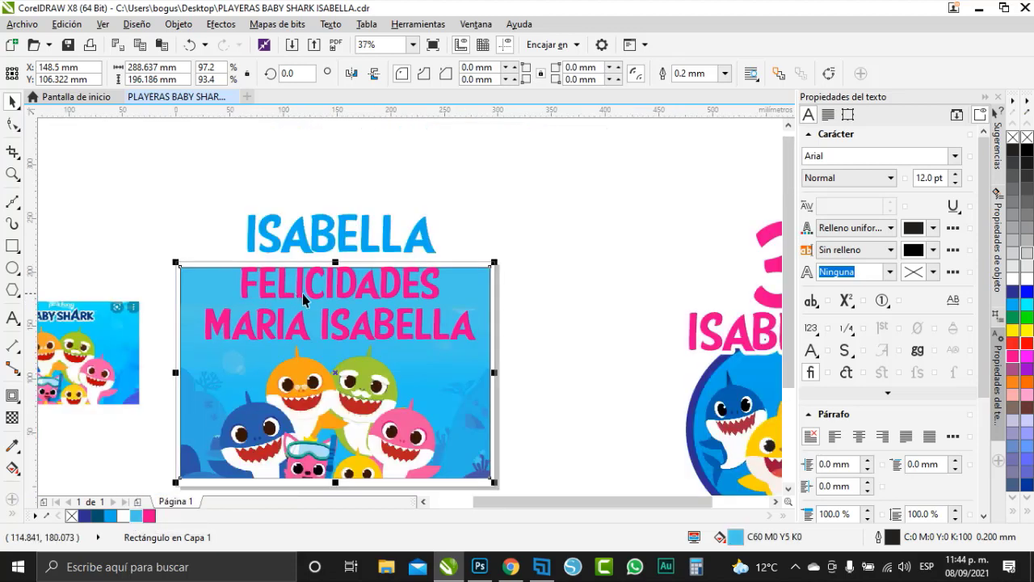
right_click(1025, 137)
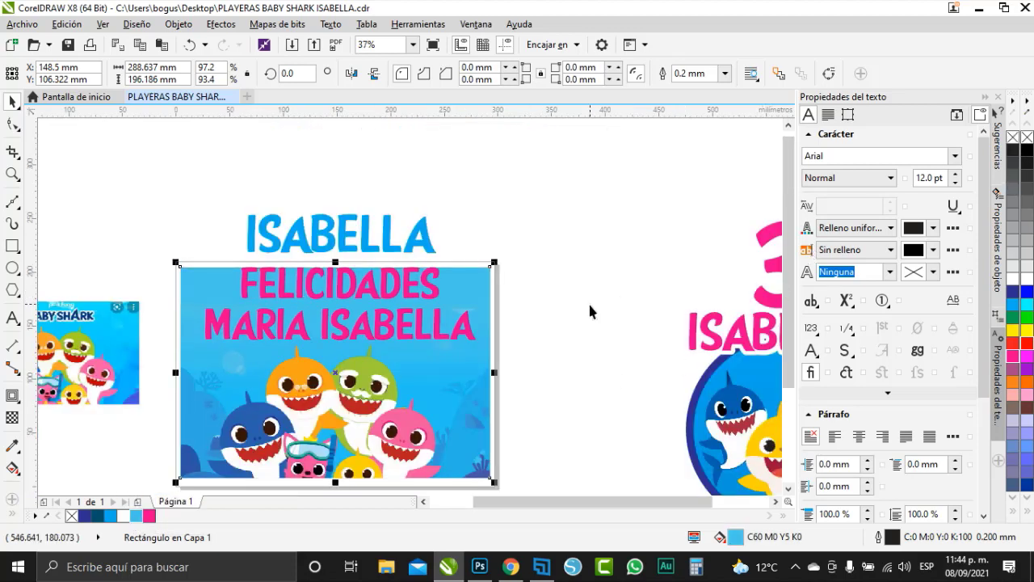
Move the grouped FELICIDADES and name text down about 8 mm, just above the sharks' fins
left_click_drag(554, 350, 115, 261)
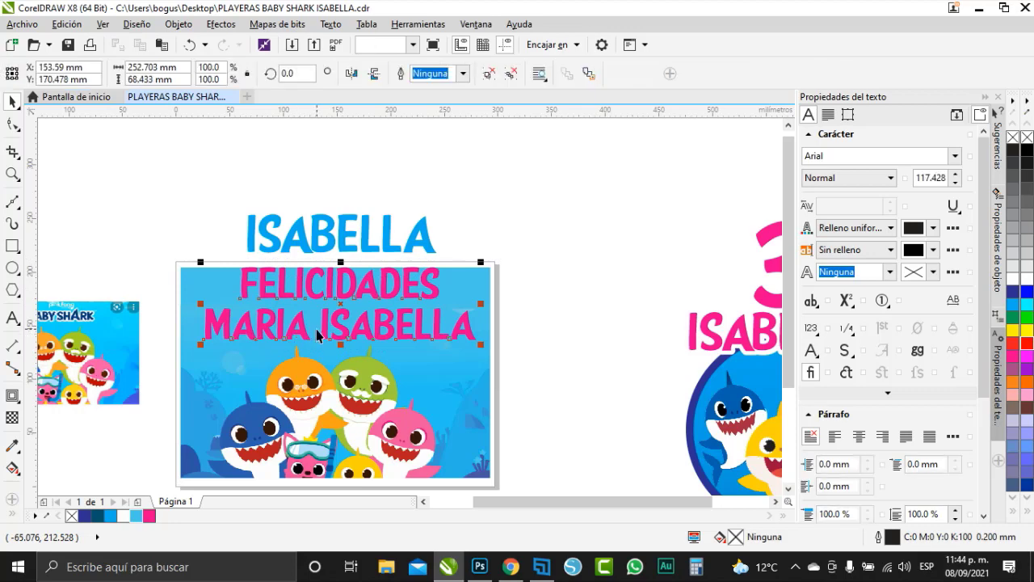
scroll(367, 283, "up", 1)
left_click_drag(366, 298, 363, 297)
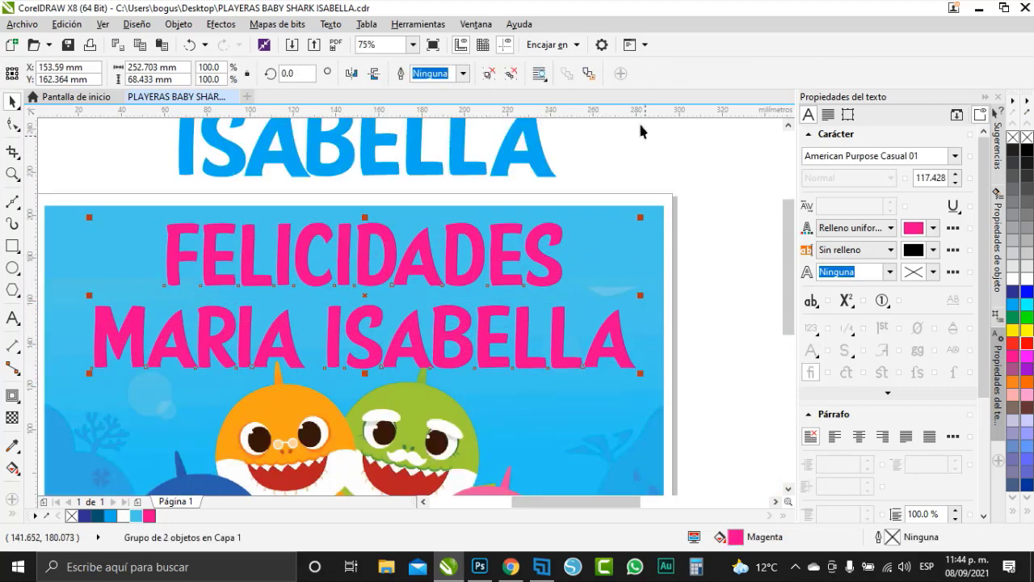
scroll(536, 228, "down", 1)
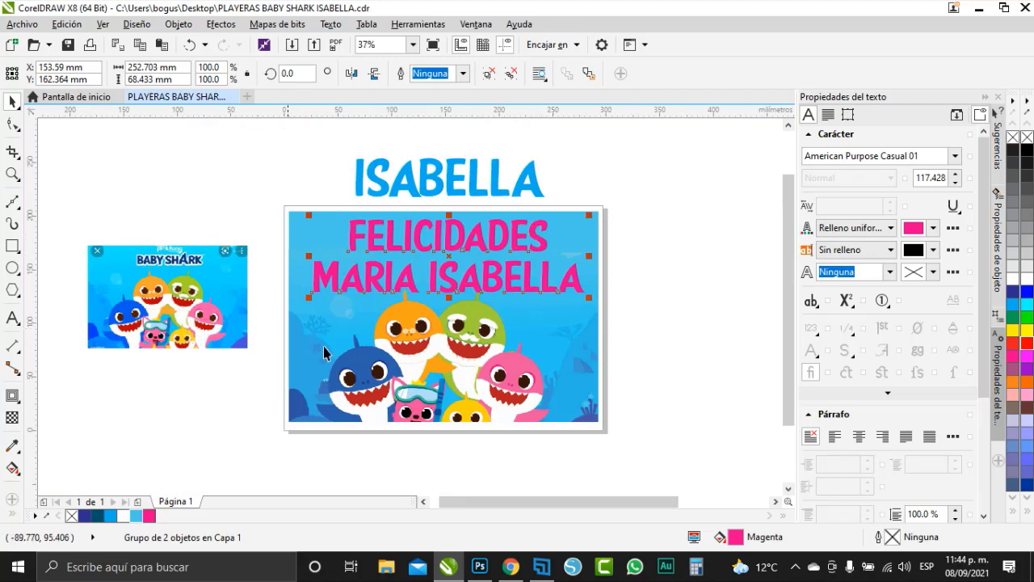
left_click_drag(497, 299, 624, 343)
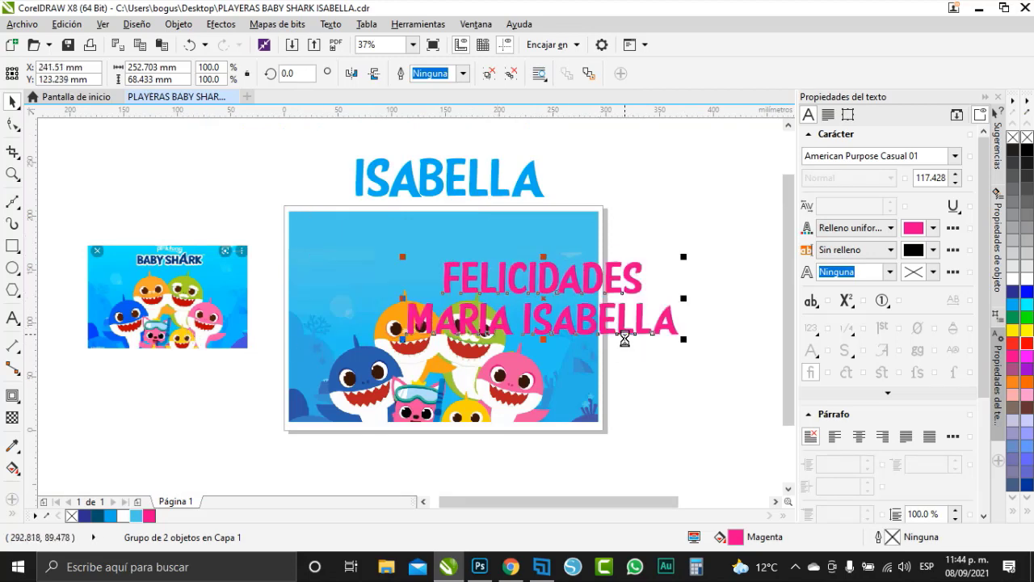
key("ctrl+z")
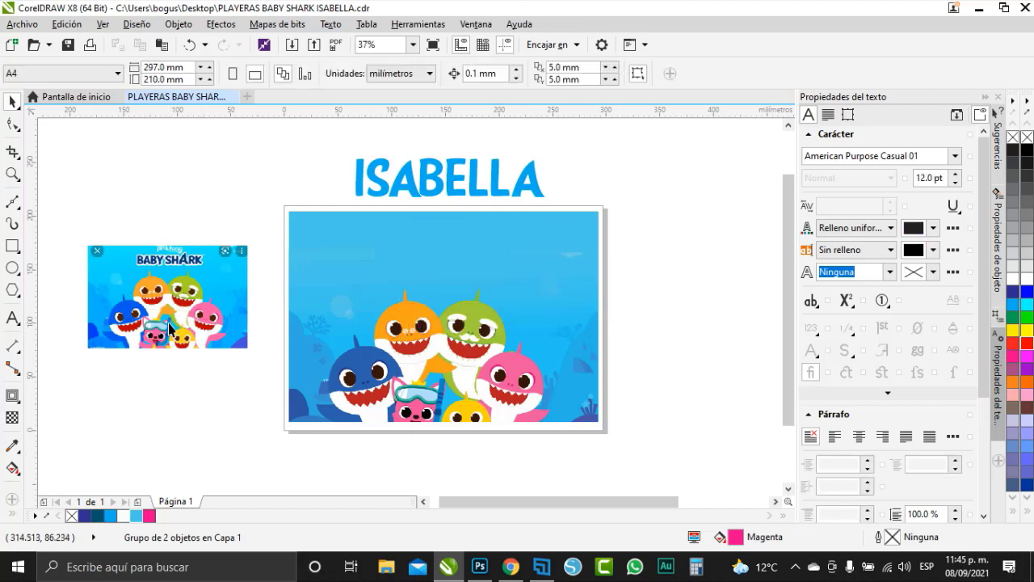
key("ctrl+shift+z")
key("ctrl+z")
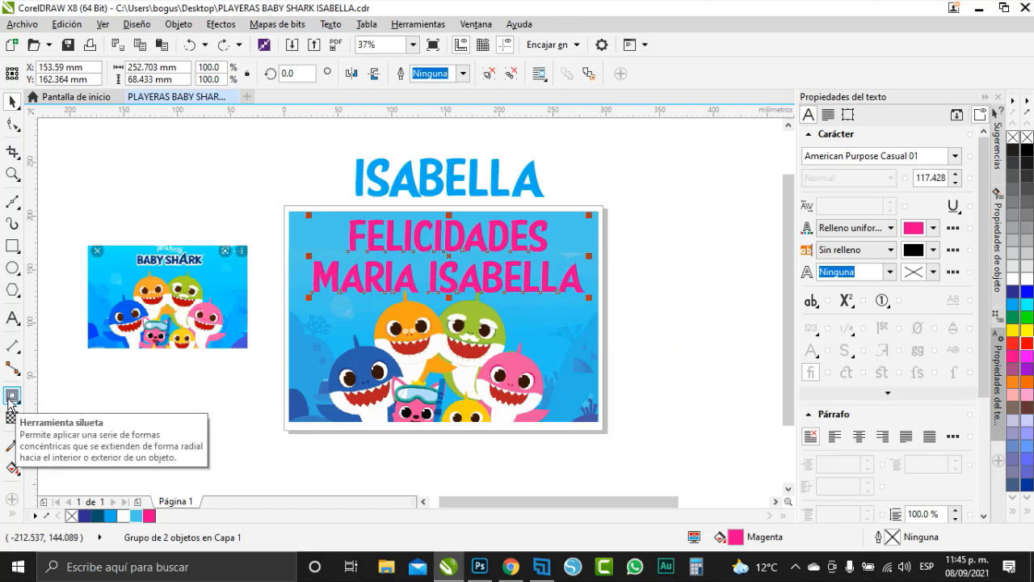
Add a one-step white outside contour of 3.8 mm to the grouped FELICIDADES and name text
left_click(11, 397)
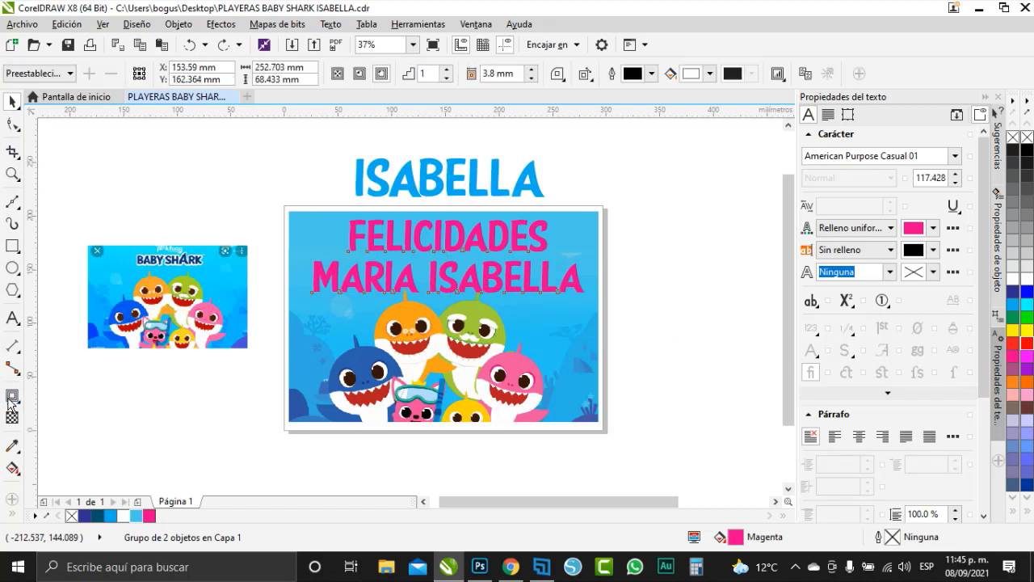
left_click(383, 75)
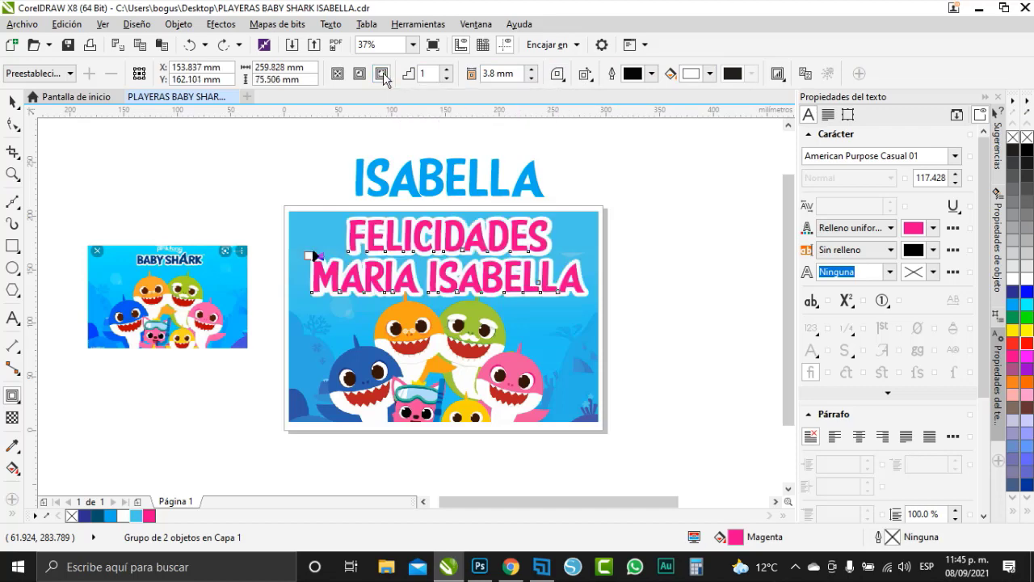
Copy the pink 3 from the round design onto the landscape banner beside the pink shark and bring it to the front
scroll(190, 245, "down", 2)
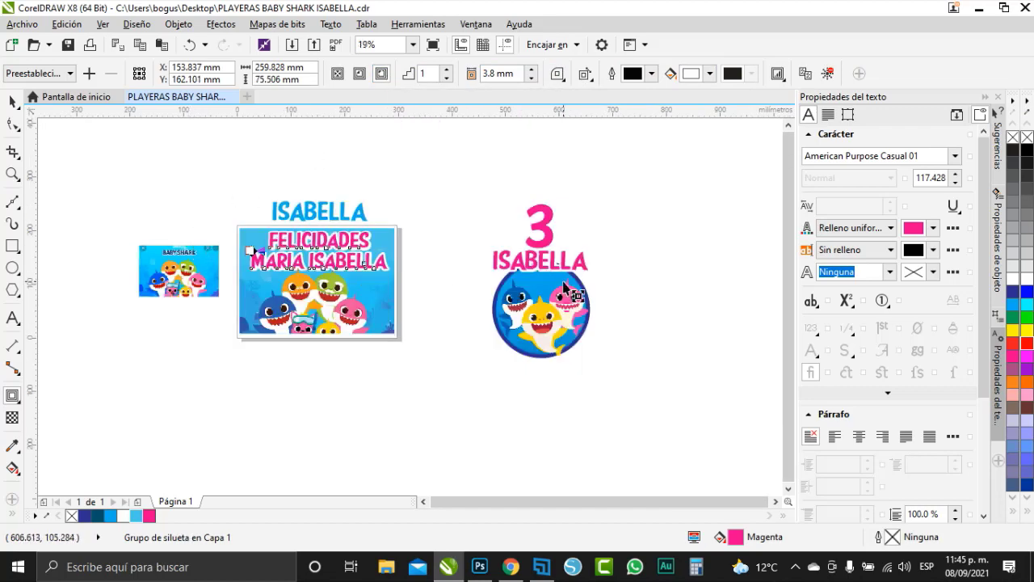
scroll(284, 264, "up", 2)
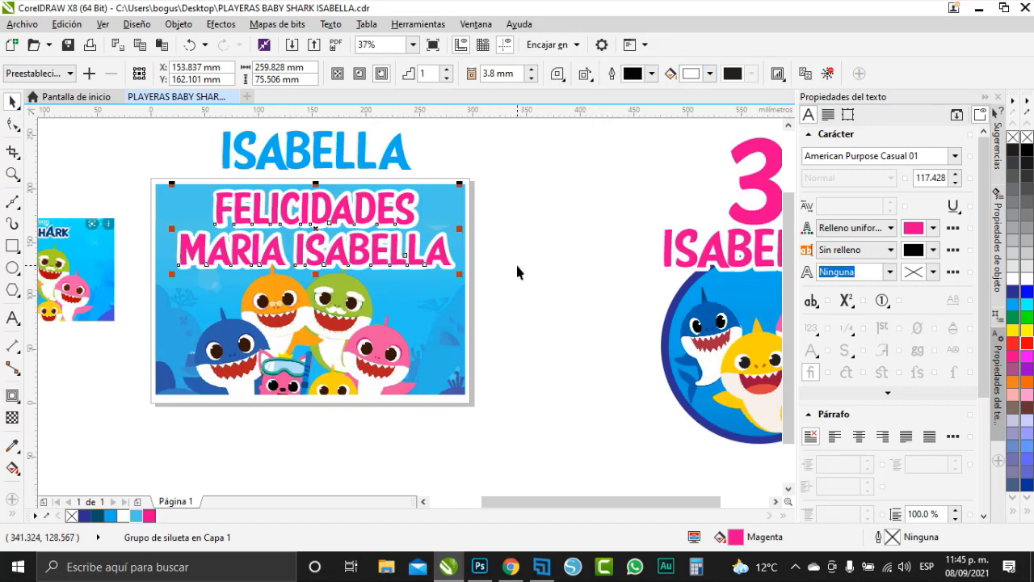
left_click(752, 193)
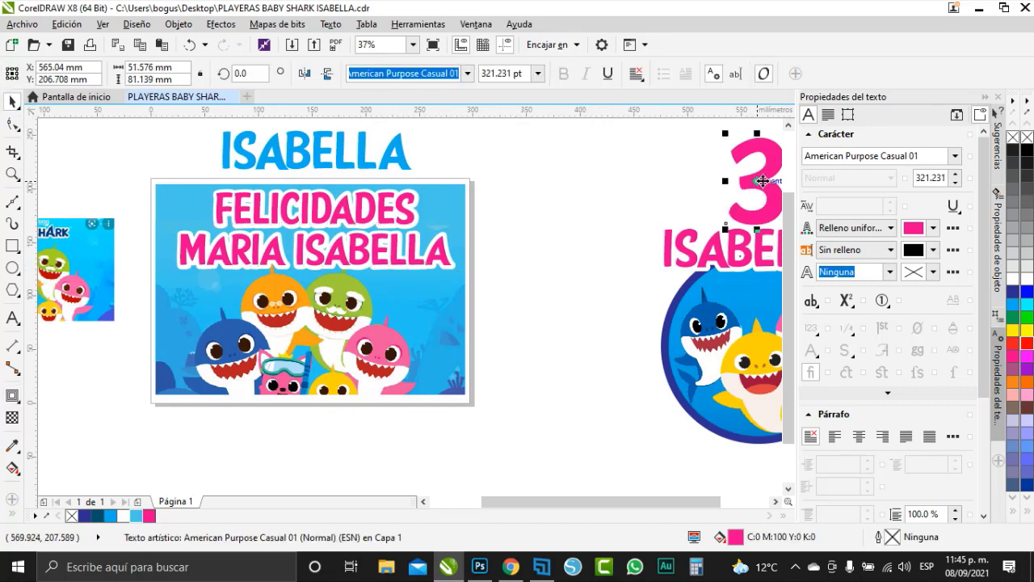
left_click_drag(762, 181, 426, 321)
right_click(427, 321)
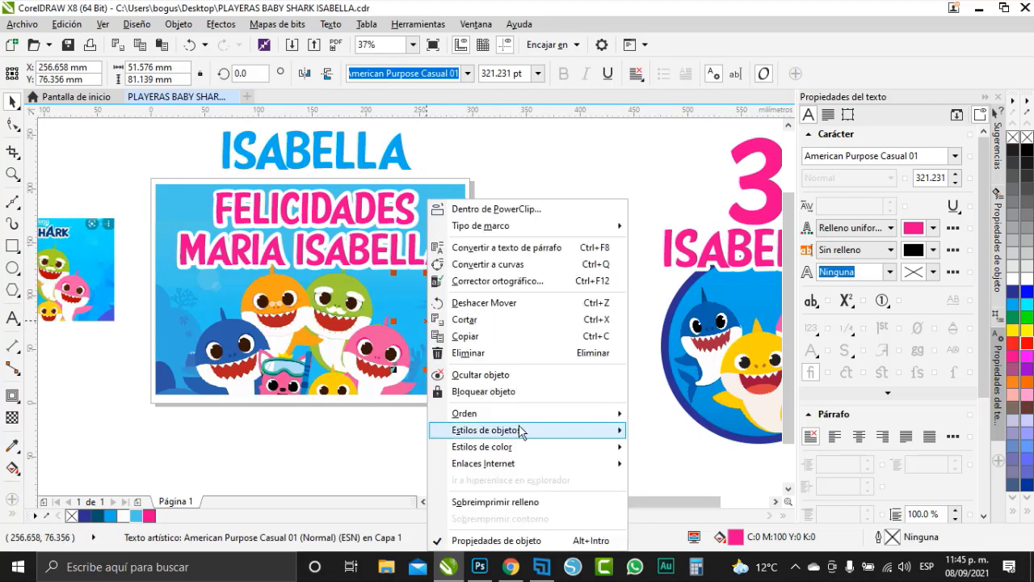
mouse_move(518, 413)
left_click(659, 393)
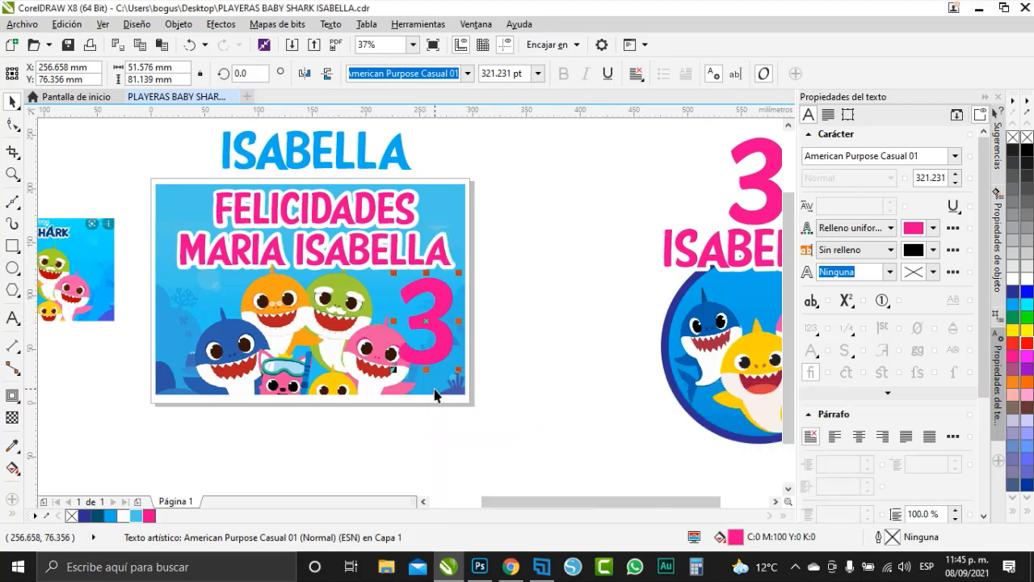
Add a one-step white outside contour of 3.8 mm to the 3 on the banner
left_click(13, 395)
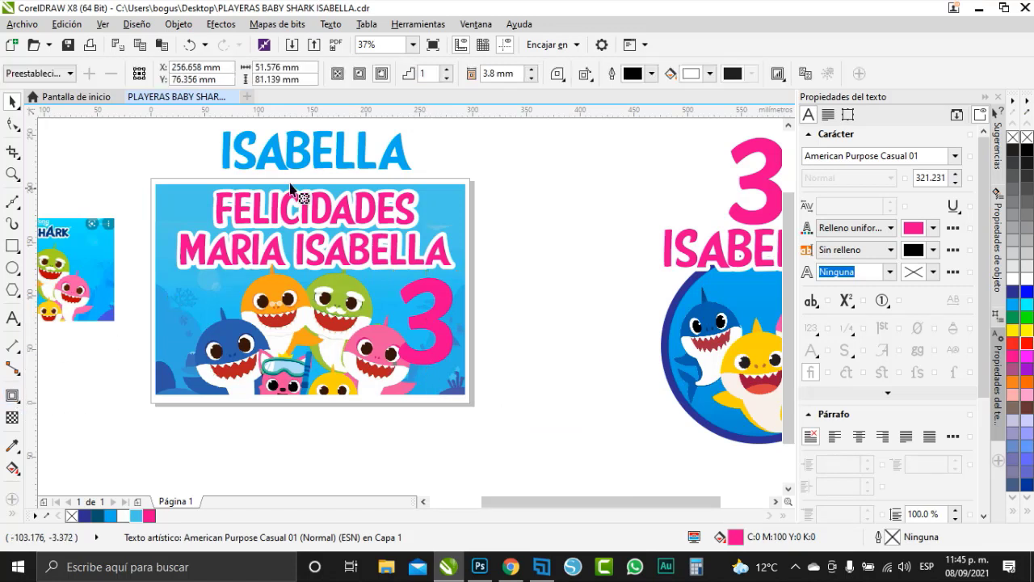
left_click_drag(397, 321, 446, 319)
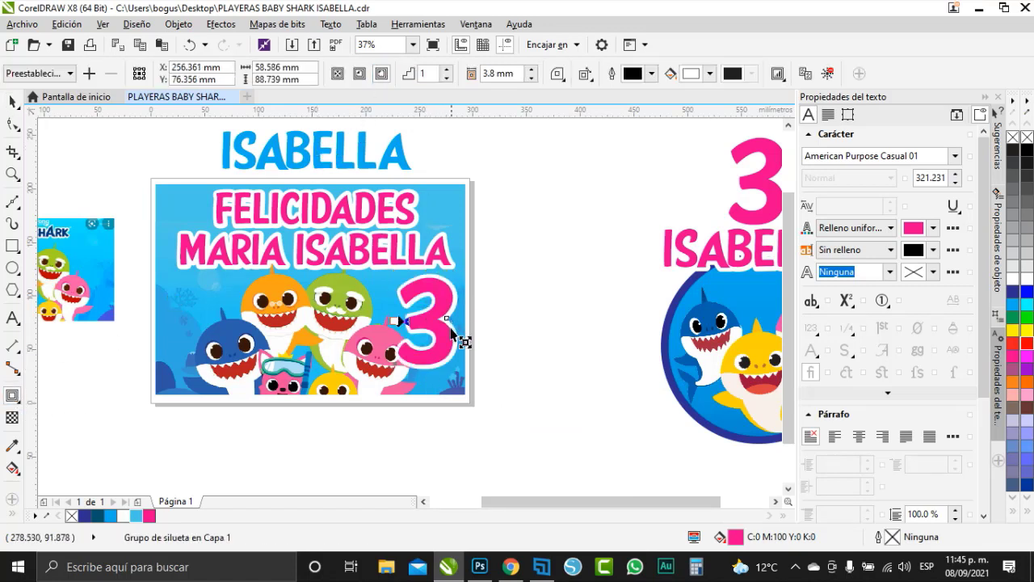
left_click(12, 103)
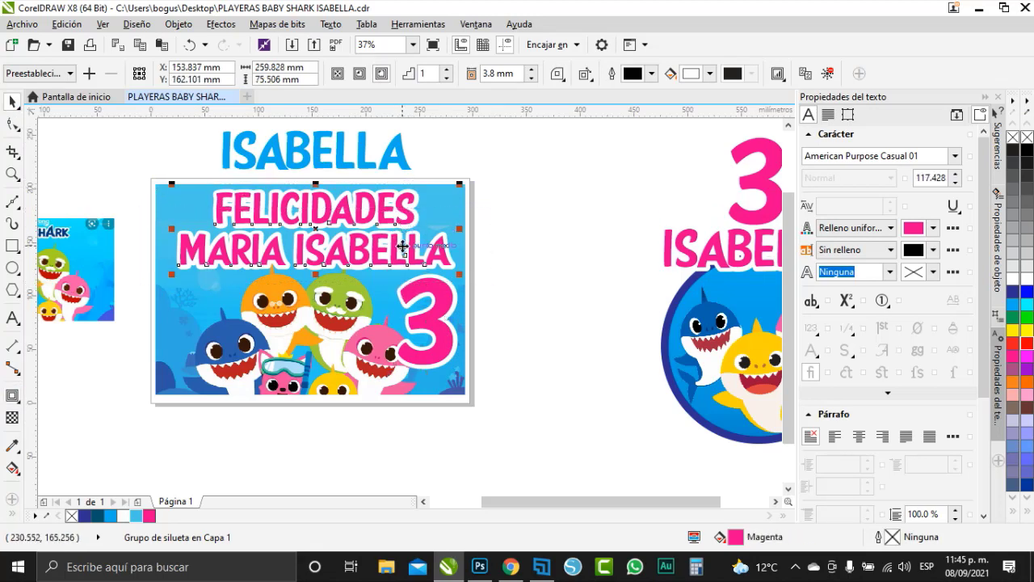
left_click_drag(401, 243, 393, 255)
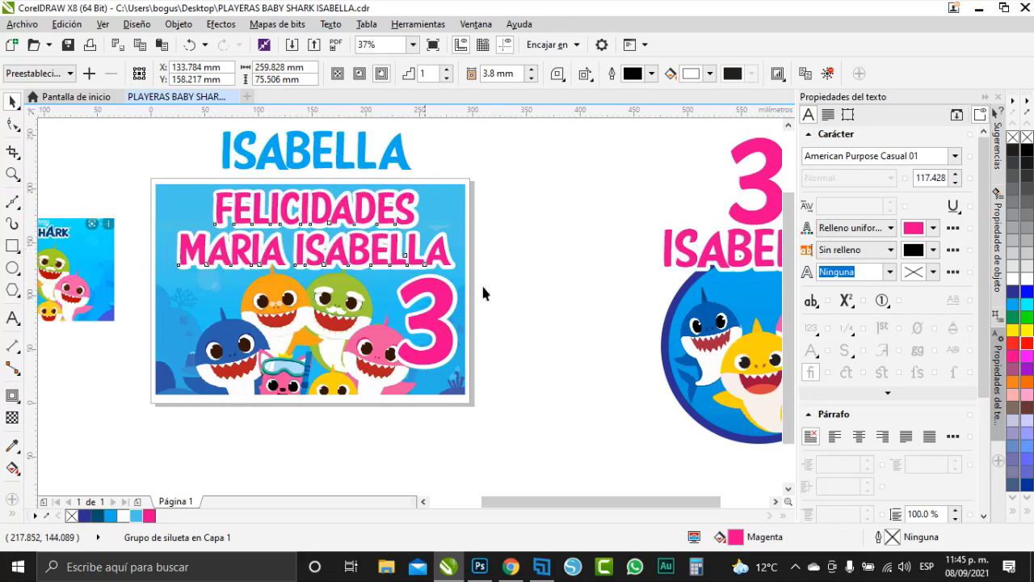
Shrink the banner's 3 to about 285 pt and tilt it about 8 degrees clockwise
left_click(431, 361)
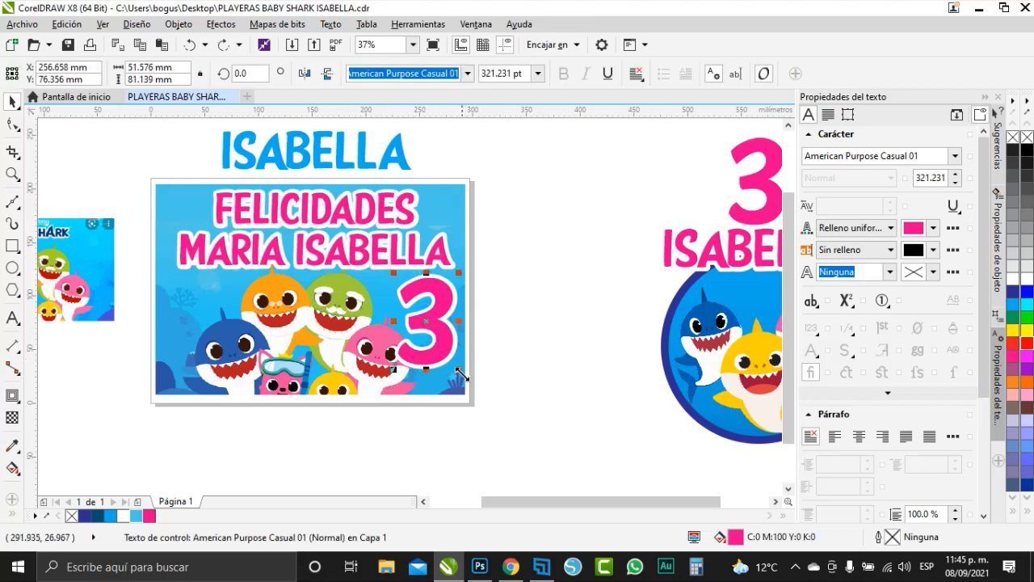
left_click_drag(458, 369, 463, 328)
scroll(439, 336, "up", 2)
left_click(465, 327)
left_click_drag(488, 370, 473, 374)
left_click(537, 383)
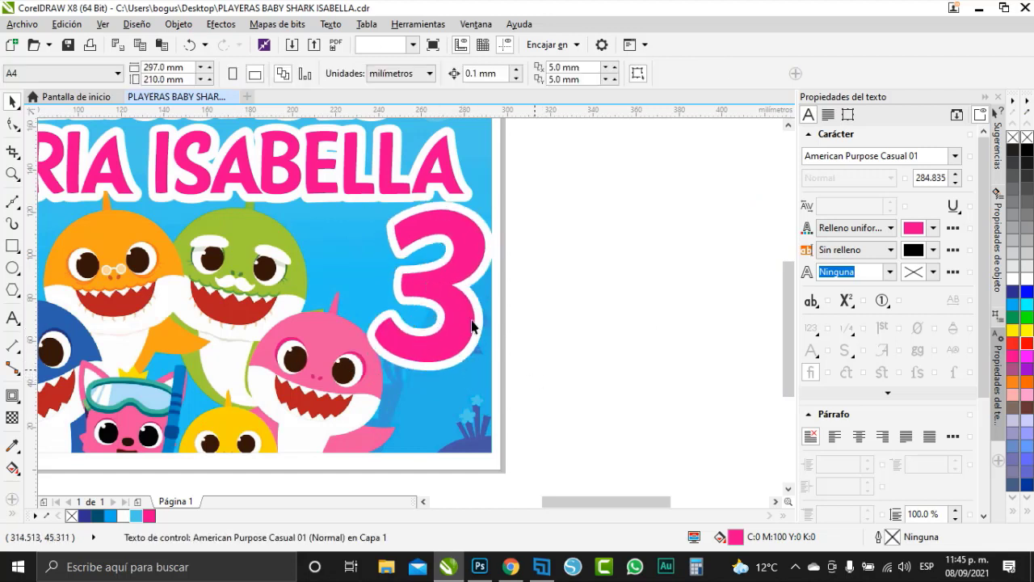
Nudge the tilted 3 slightly to the left so its white contour sits inside the banner's right edge
left_click(468, 318)
left_click_drag(467, 318, 463, 318)
scroll(463, 318, "down", 2)
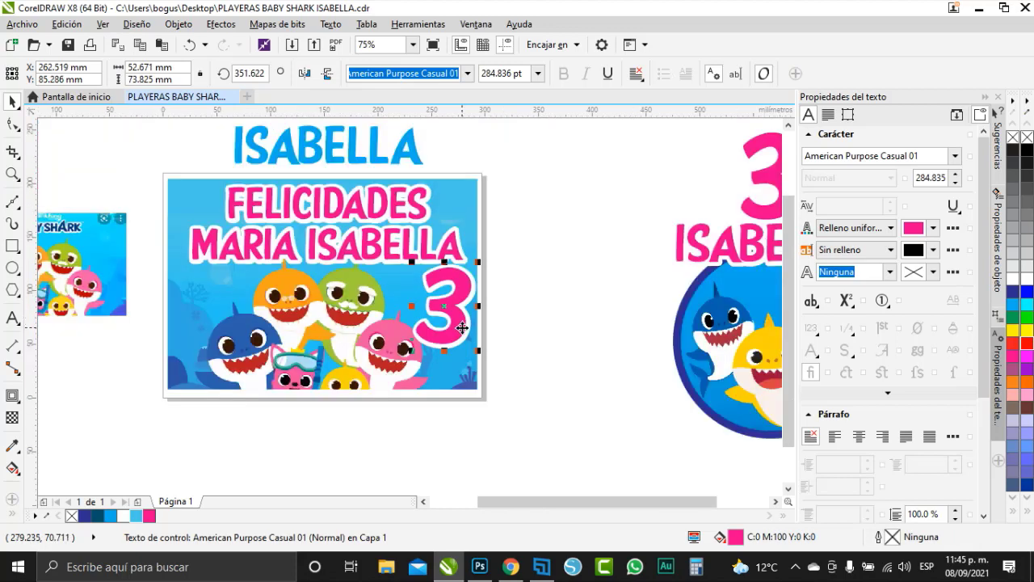
left_click(508, 356)
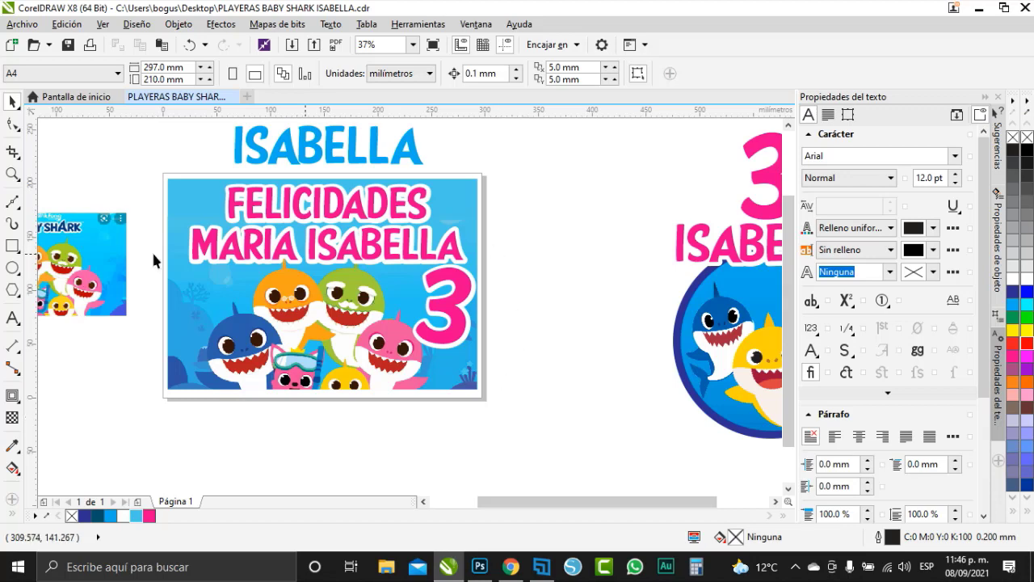
Move the complete round shark design with its 3 and name closer to the landscape banner and save the document
scroll(88, 230, "up", 2)
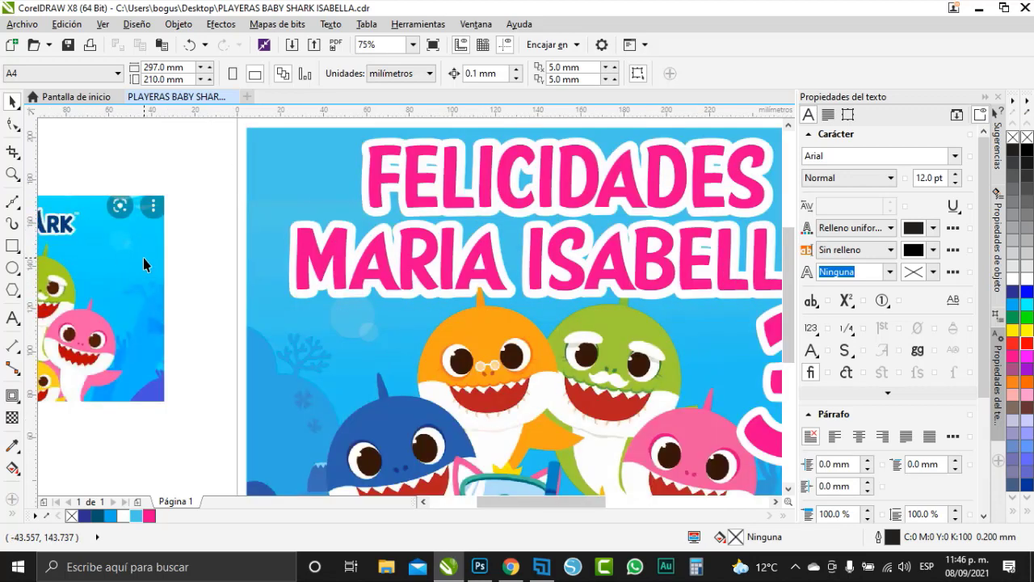
scroll(143, 257, "down", 2)
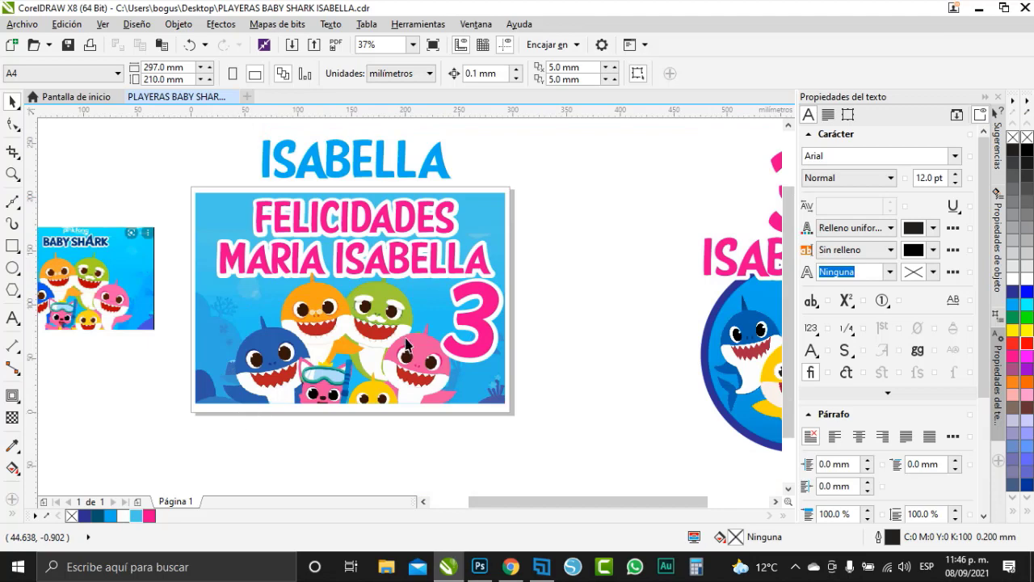
scroll(343, 327, "down", 2)
scroll(594, 359, "up", 2)
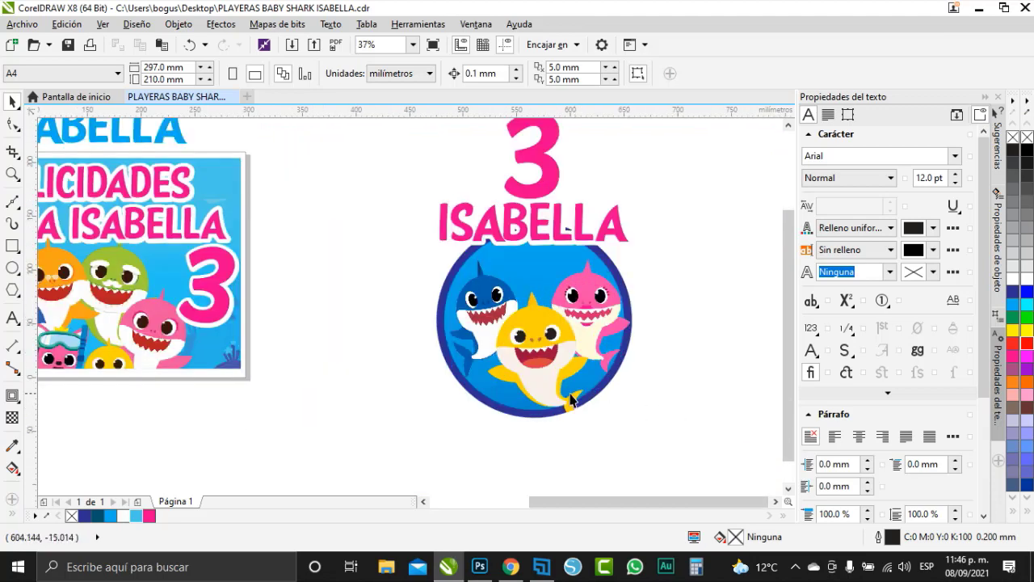
scroll(582, 395, "down", 2)
left_click_drag(649, 442, 433, 219)
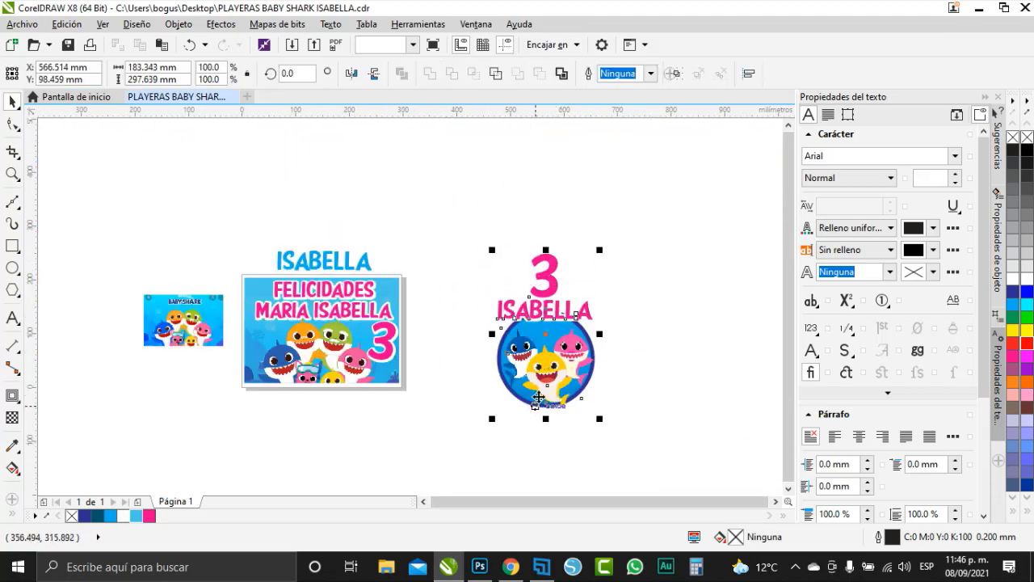
left_click_drag(566, 364, 504, 363)
left_click(552, 424)
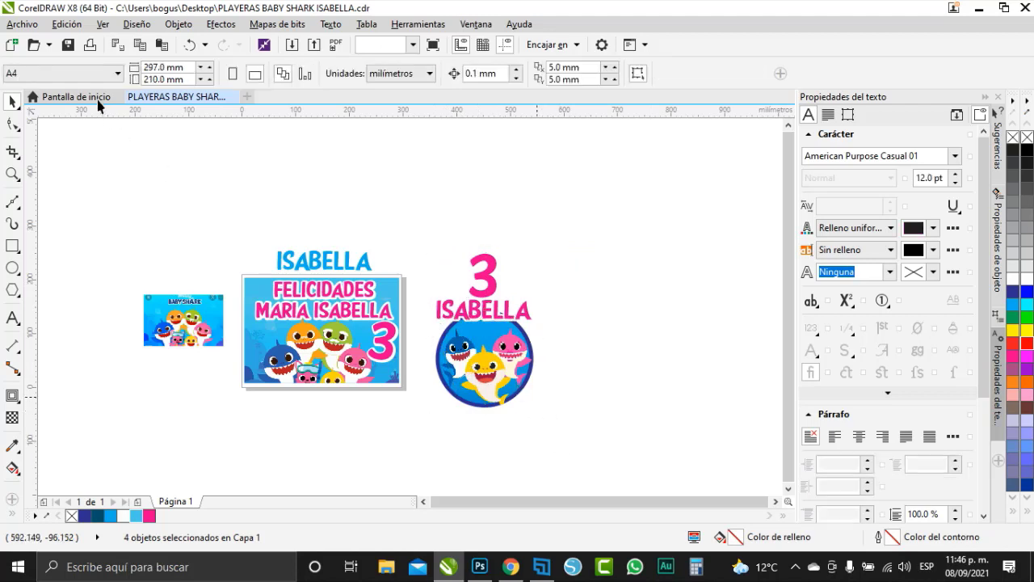
left_click(69, 51)
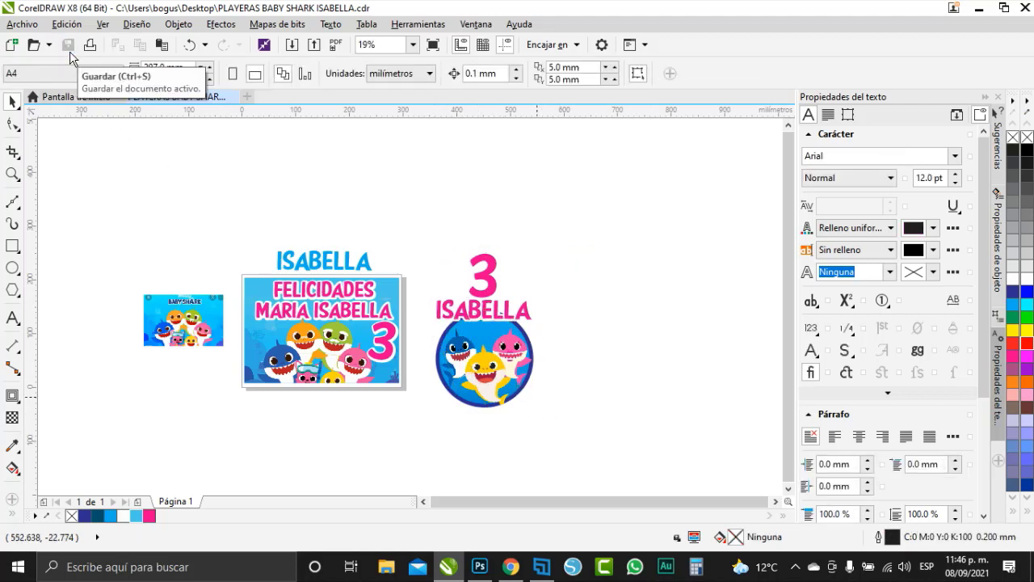